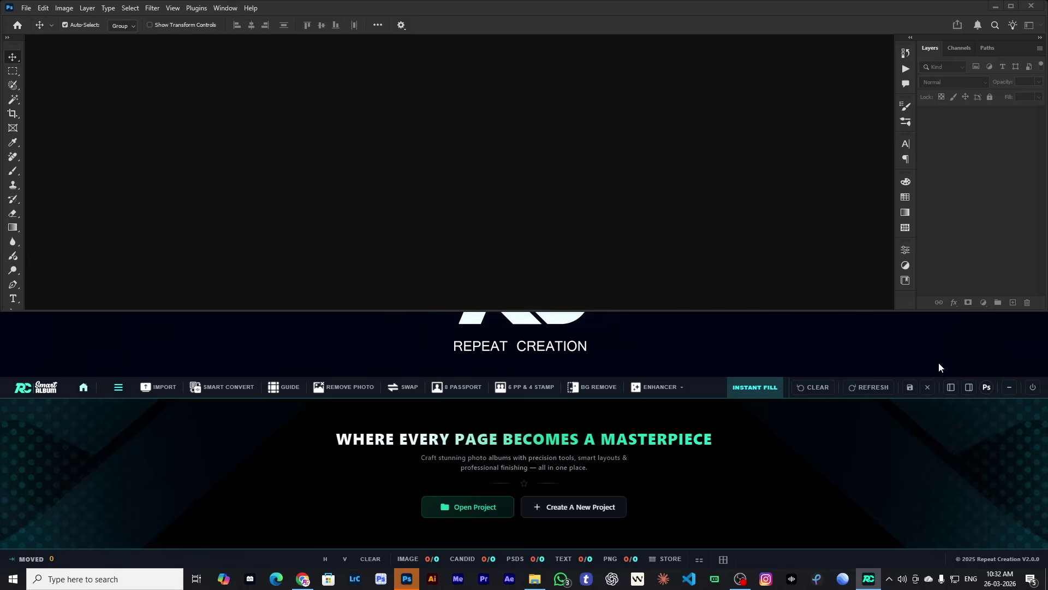
# - Fit the Photoshop window above the album panel and create a project named Wedding in Demo Work's Photos folder
pyautogui.click(985, 389)
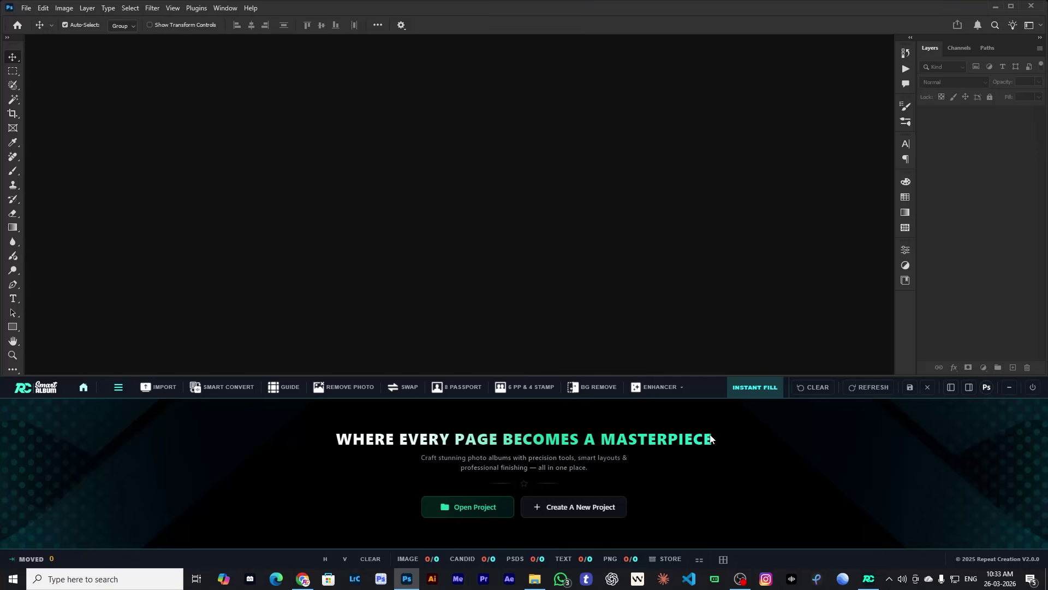
pyautogui.click(589, 506)
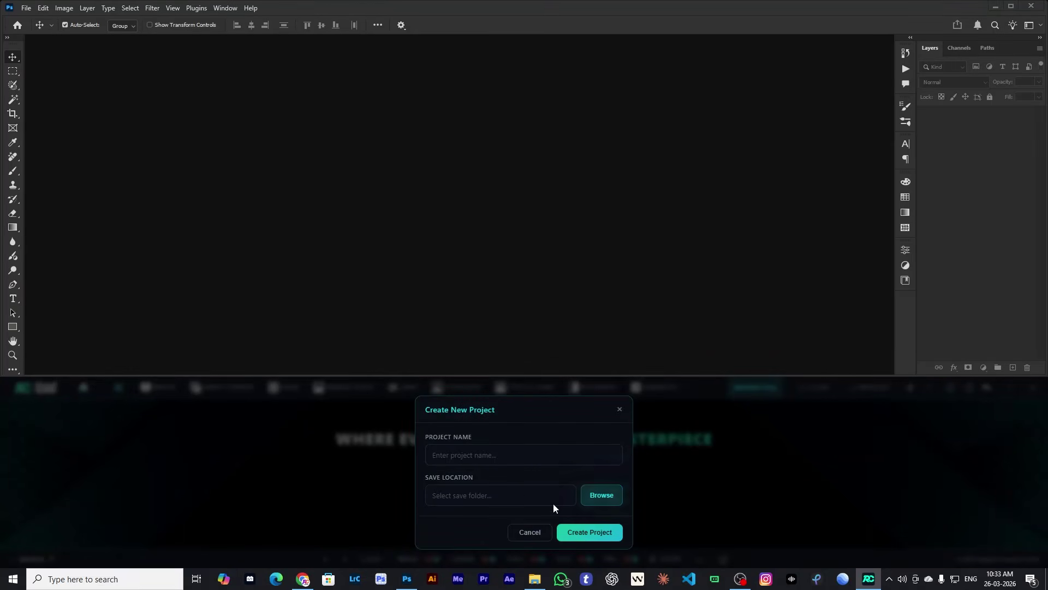
pyautogui.click(488, 454)
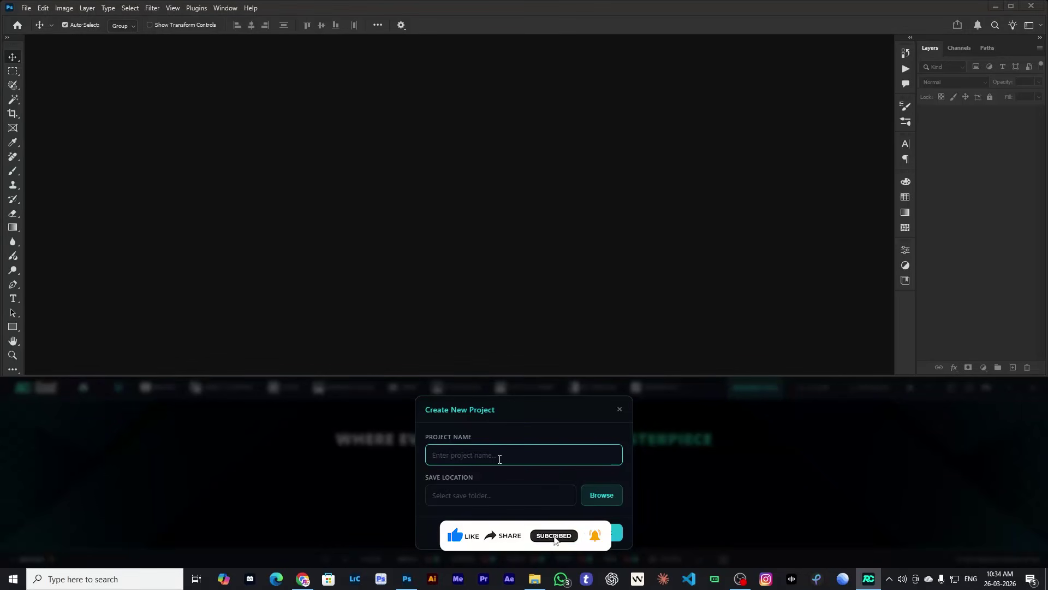
pyautogui.write('Weddi')
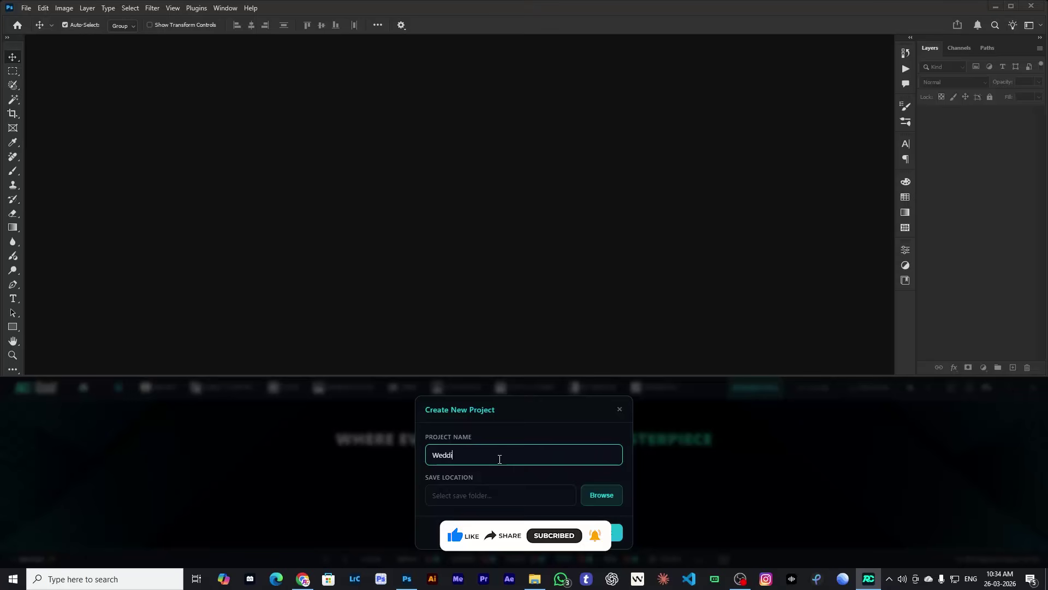
pyautogui.write('ng')
pyautogui.click(494, 490)
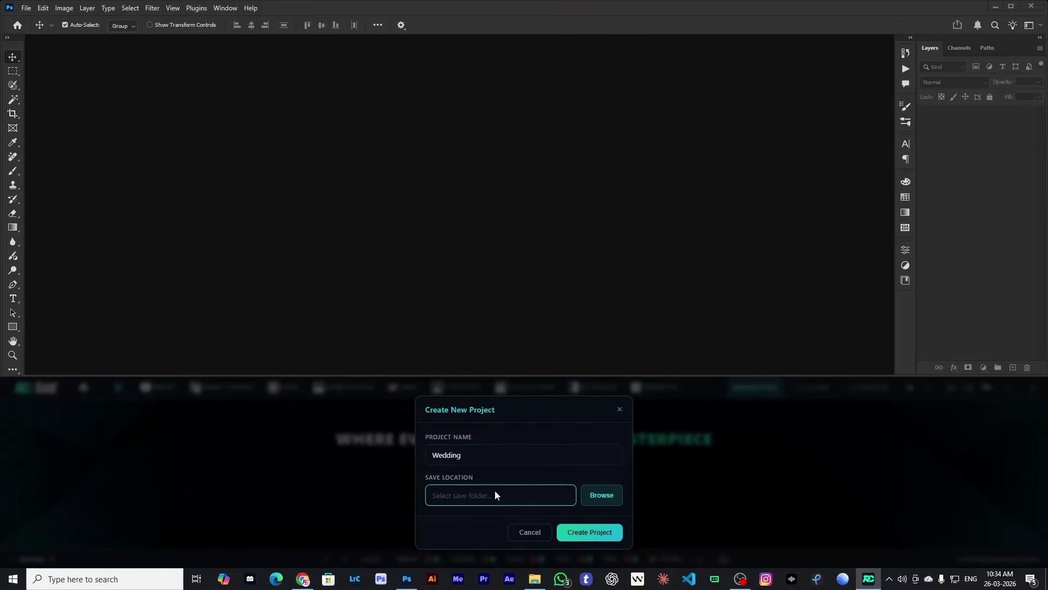
pyautogui.click(601, 495)
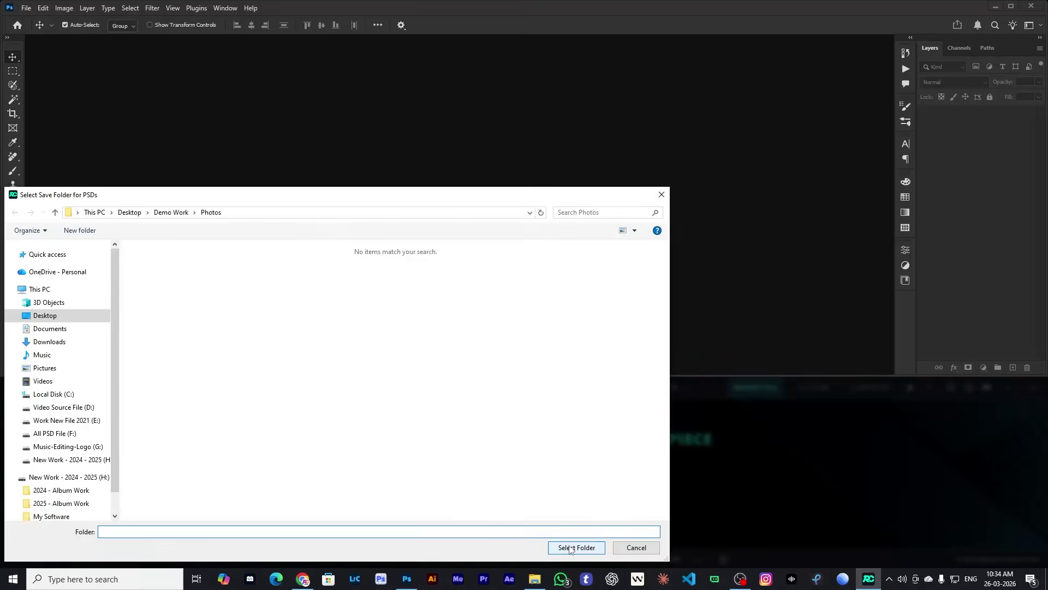
pyautogui.click(576, 547)
pyautogui.click(580, 539)
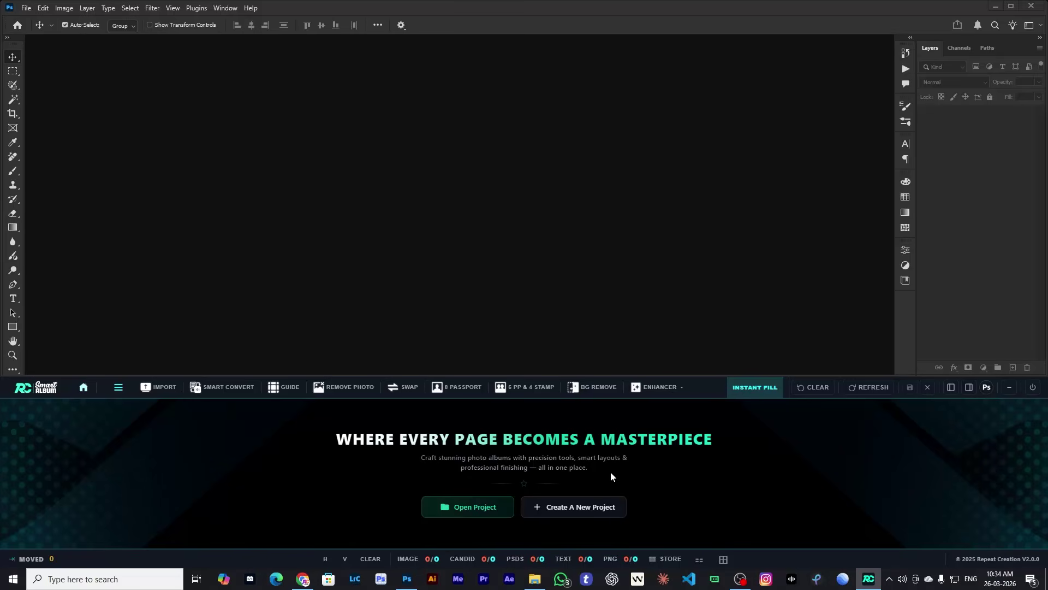
# - Check the Photos folder for the Wedding.rcd project file without opening it
pyautogui.click(478, 506)
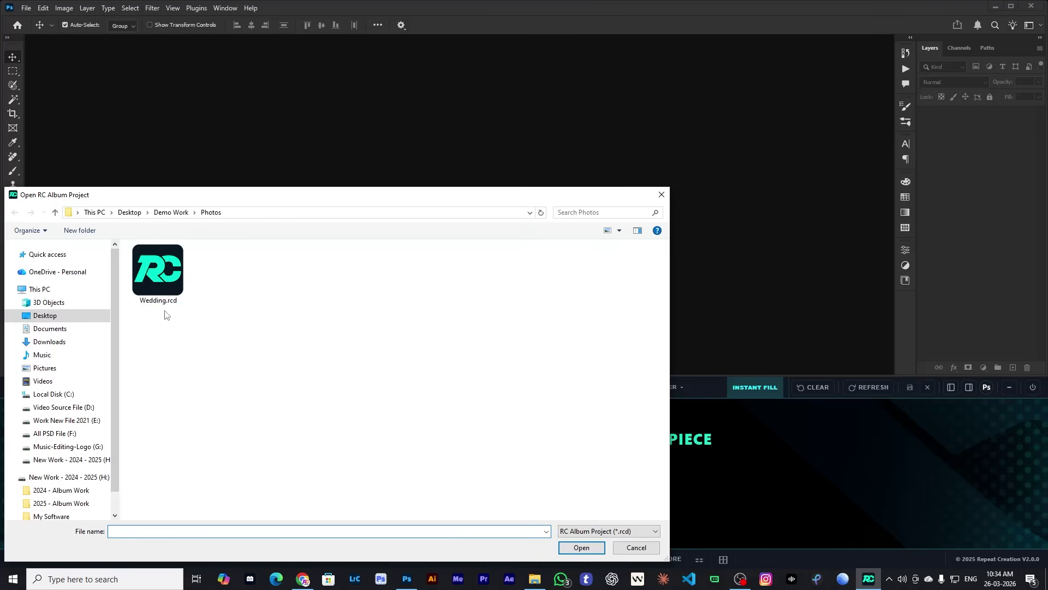
pyautogui.click(640, 550)
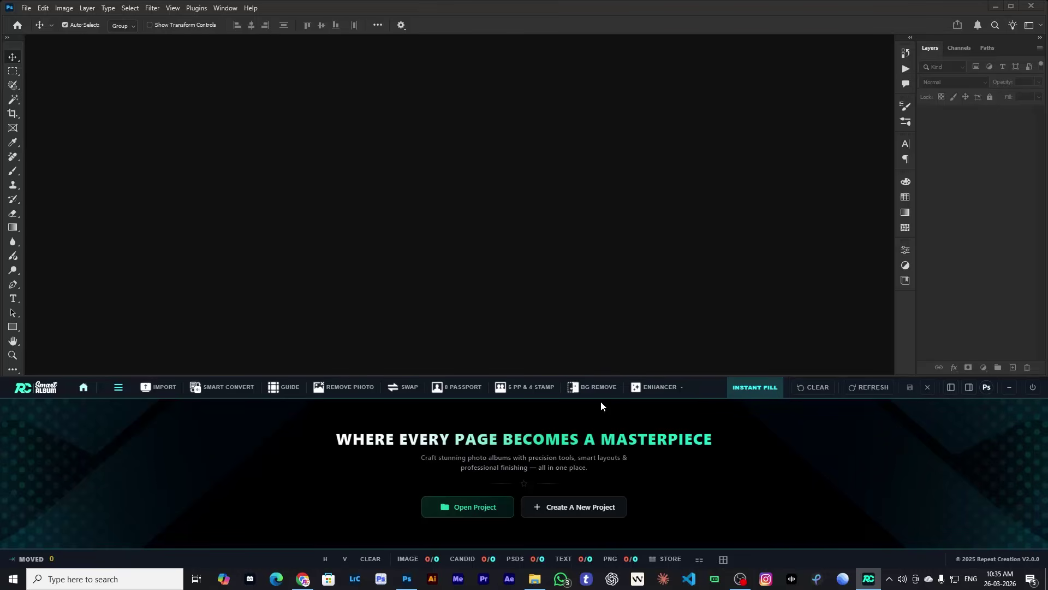
# - Open the wedding couple photo asdrubal-luna-MGnSiEqiPt0-unsplash.jpg and remove its background with BG Remove
pyautogui.doubleClick(545, 216)
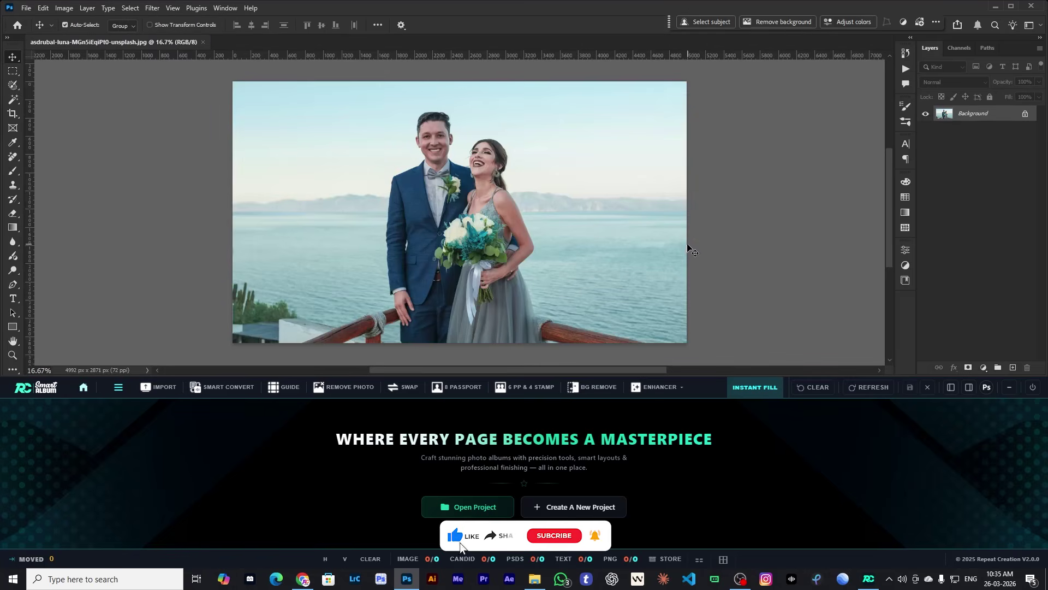
pyautogui.scroll(1, 465, 160)
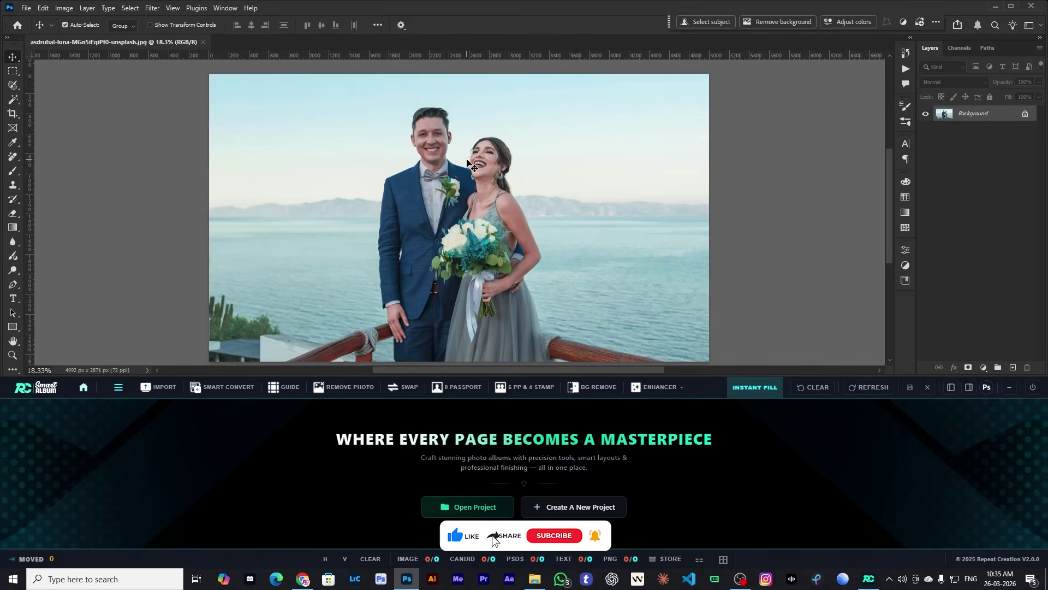
pyautogui.click(593, 388)
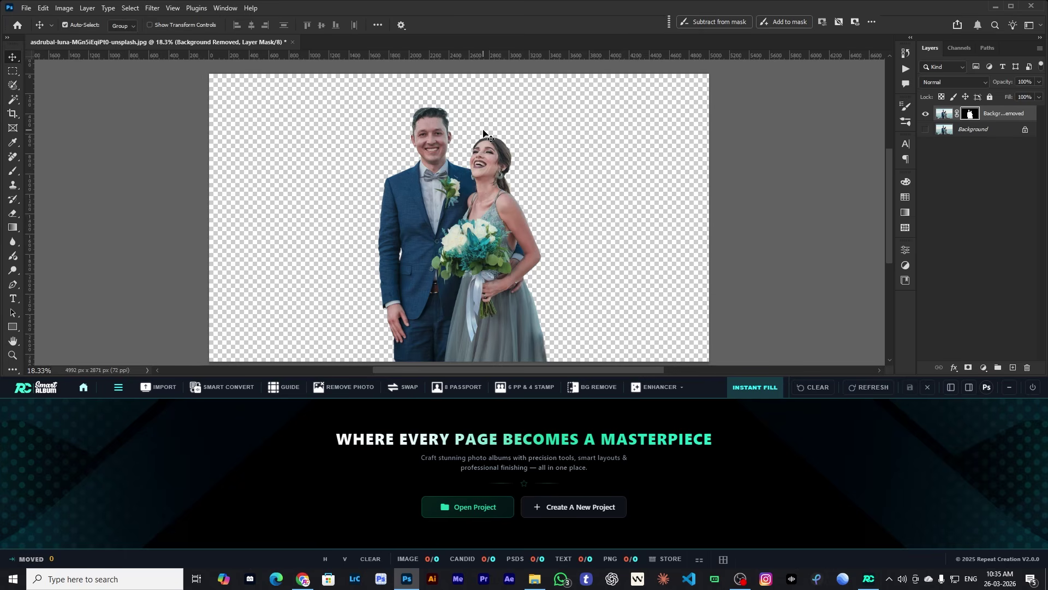
# - Examine the couple's cutout edges up close around the hair, shoulders, bouquet and dress
pyautogui.scroll(5, 483, 133)
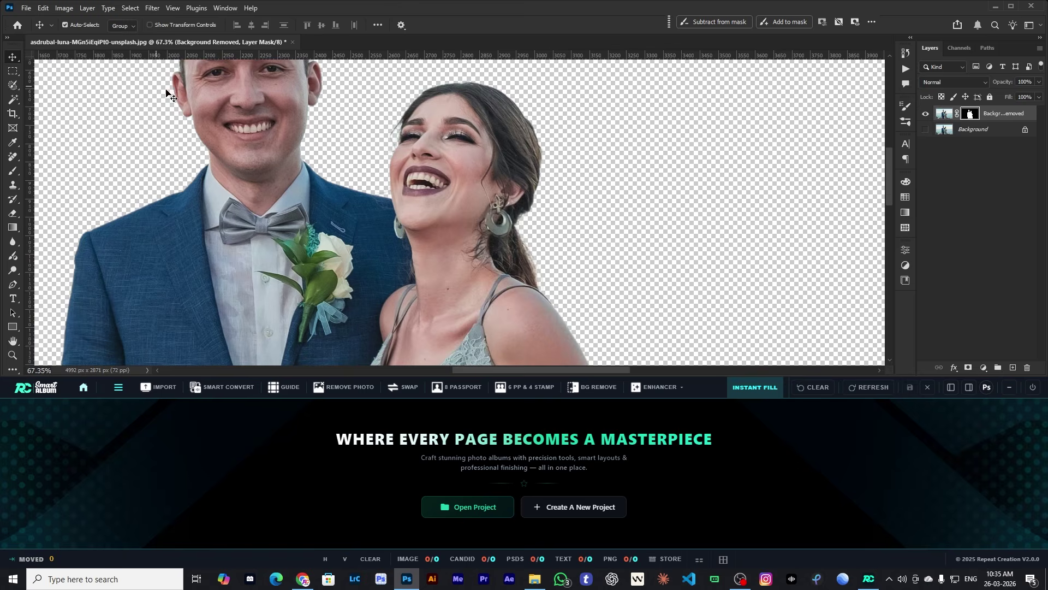
pyautogui.scroll(-5, 592, 204)
pyautogui.scroll(3, 617, 195)
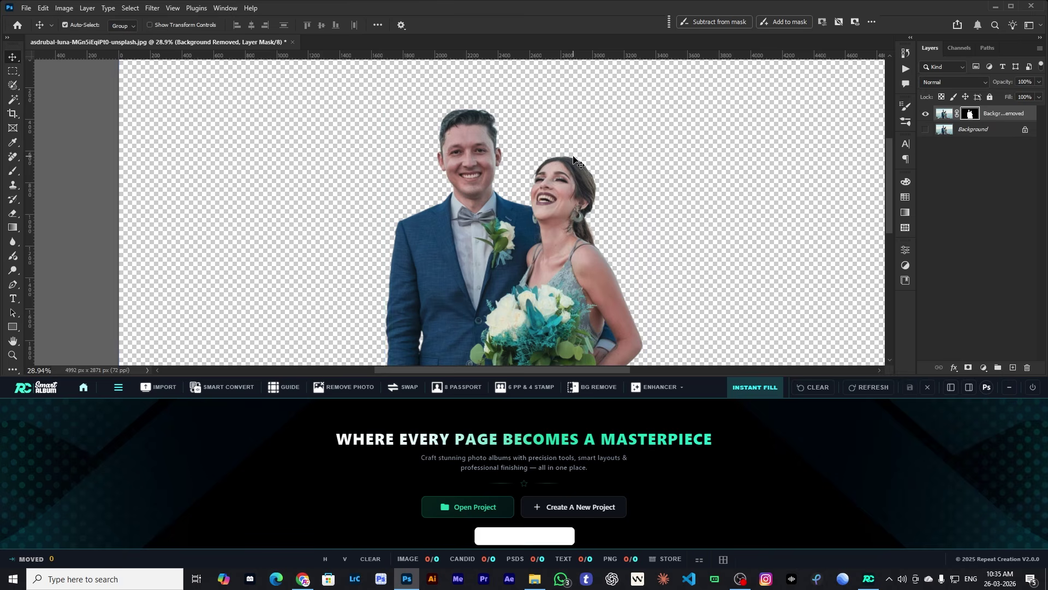
pyautogui.scroll(-3, 623, 141)
pyautogui.scroll(3, 593, 252)
pyautogui.scroll(-2, 590, 250)
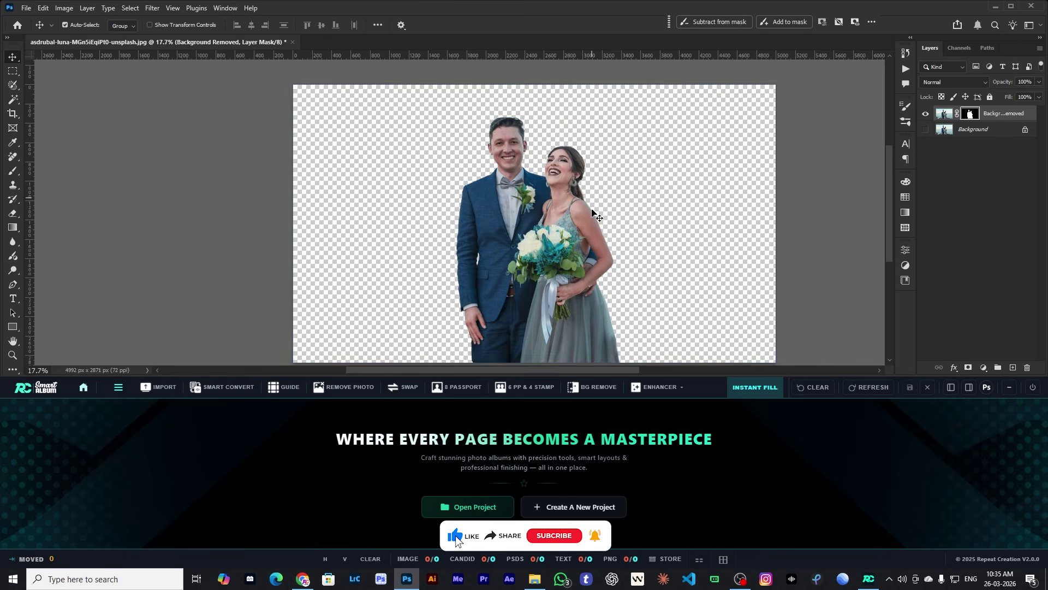
pyautogui.scroll(3, 595, 254)
pyautogui.scroll(-2, 598, 306)
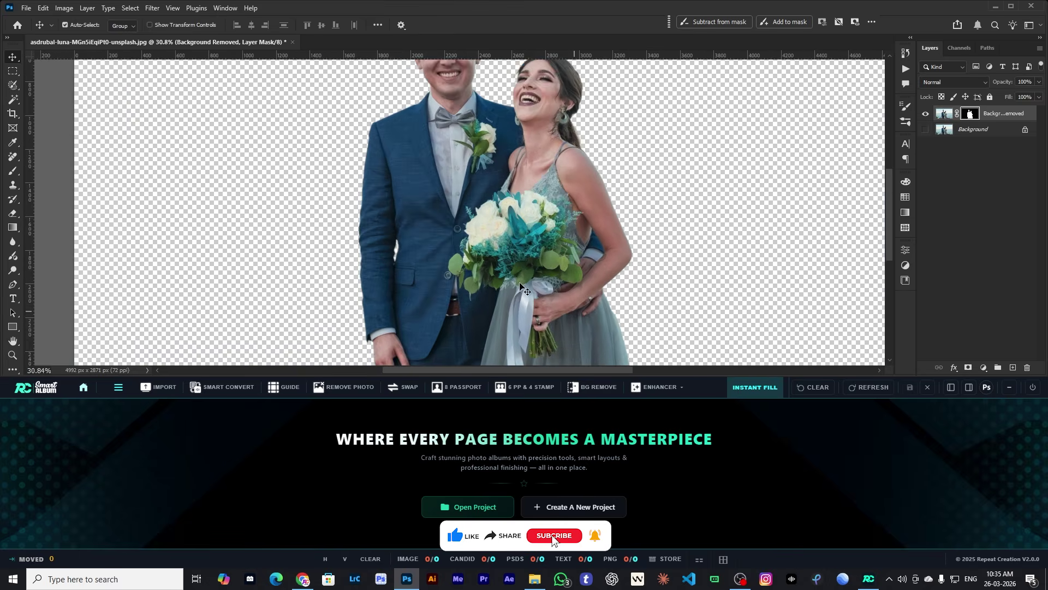
pyautogui.scroll(2, 595, 245)
pyautogui.scroll(-3, 593, 186)
pyautogui.scroll(-6, 600, 188)
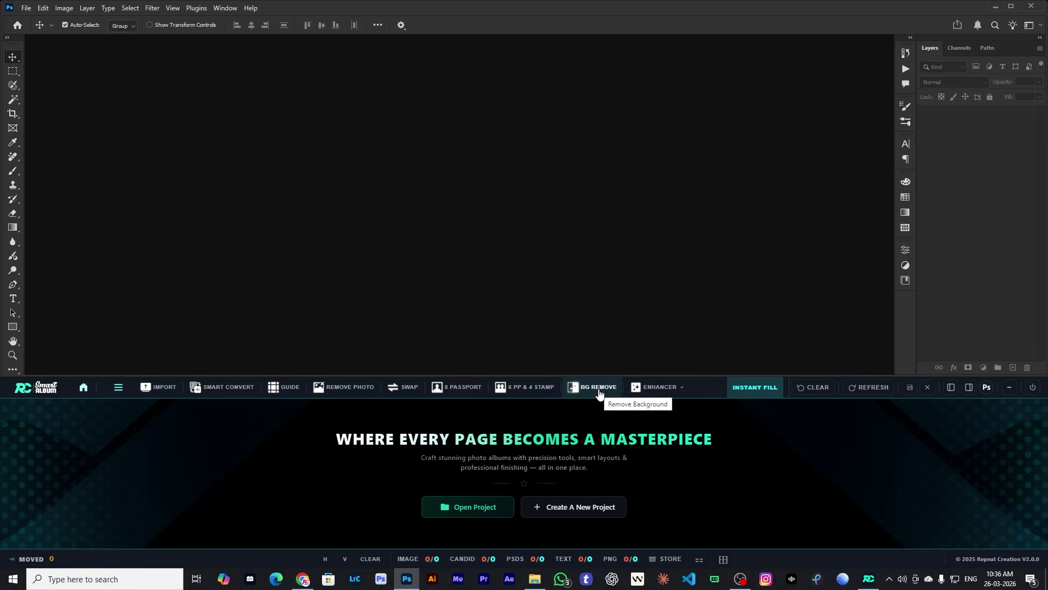
pyautogui.click(682, 391)
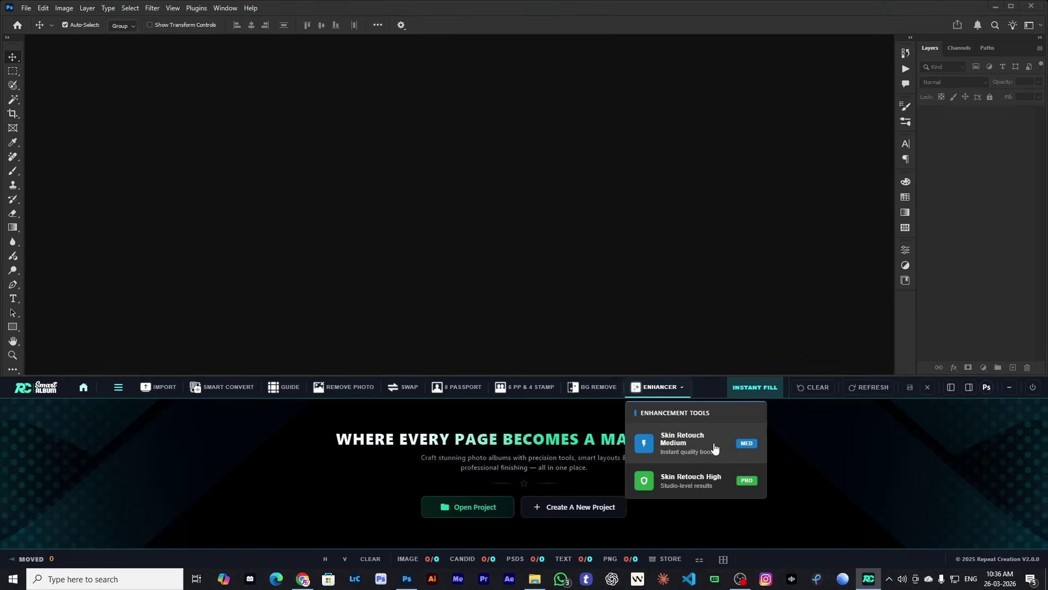
pyautogui.click(704, 384)
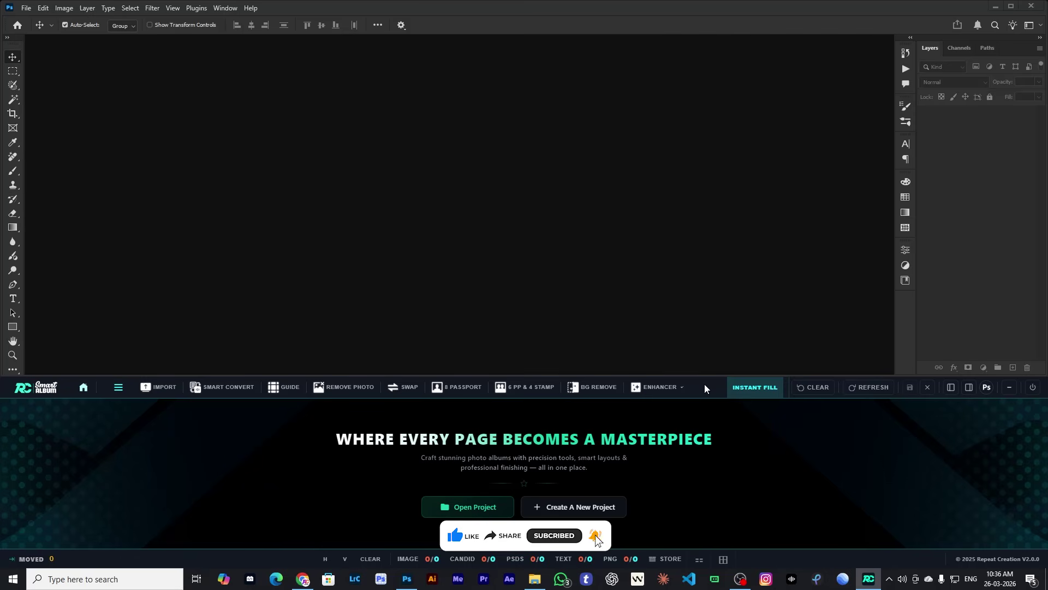
pyautogui.click(682, 387)
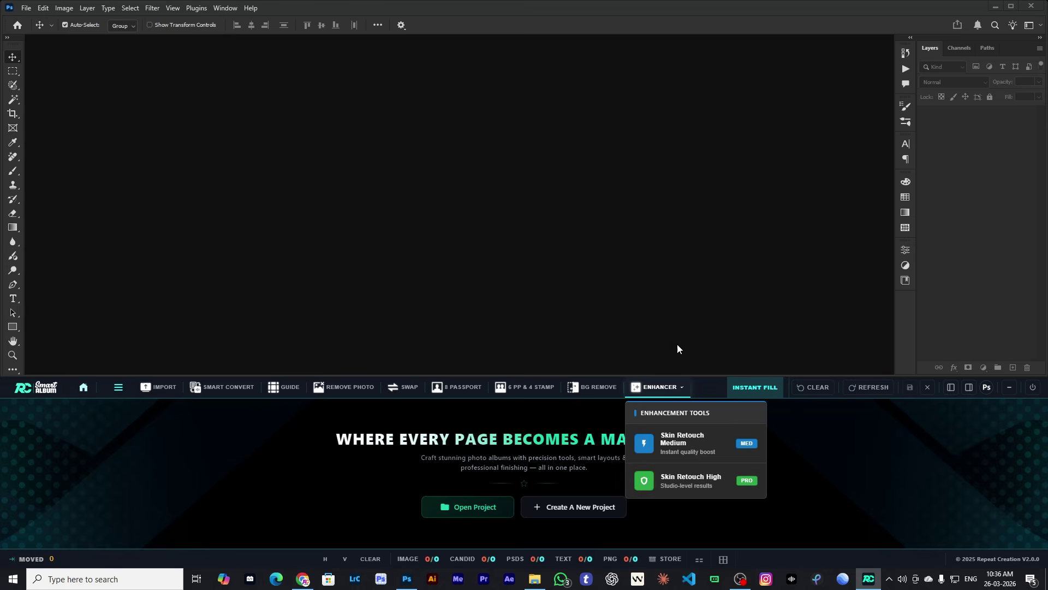
pyautogui.click(585, 254)
pyautogui.click(832, 450)
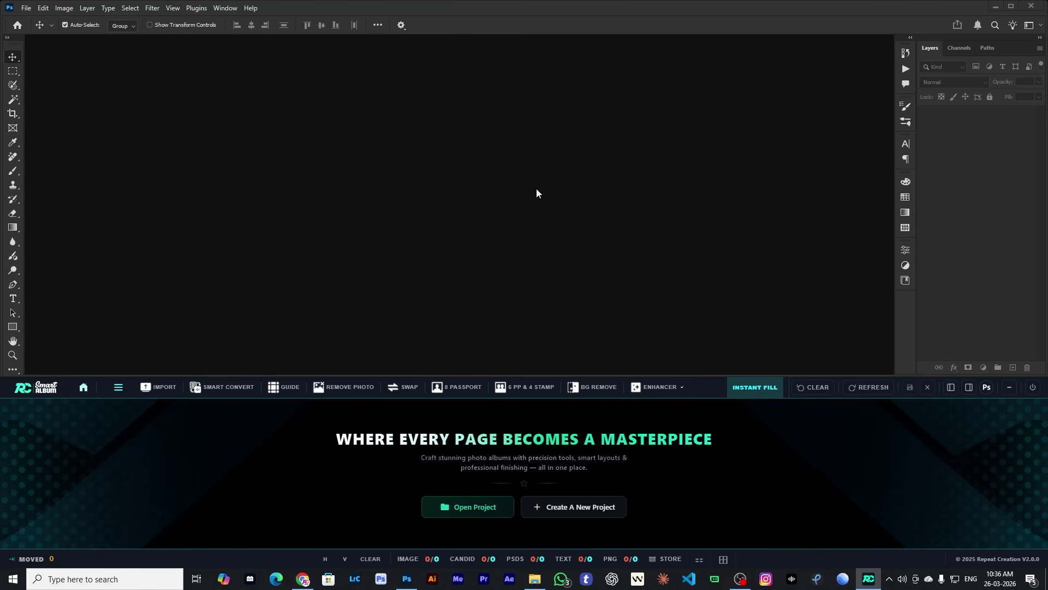
# - Open the portrait pexels-anntarazevich-6268702.jpg and inspect the blemishes on the woman's cheek
pyautogui.doubleClick(532, 182)
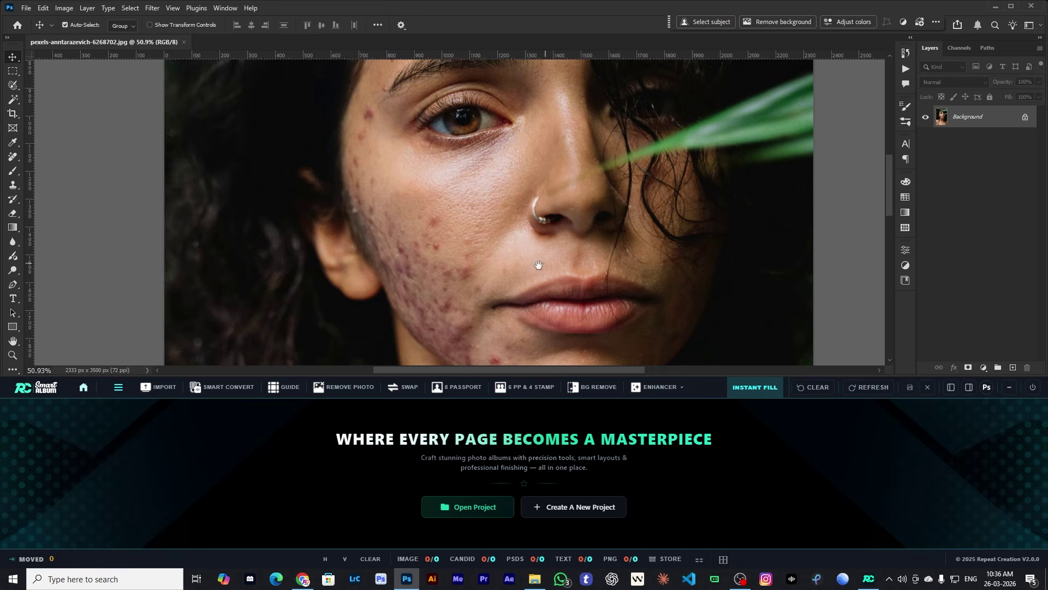
pyautogui.moveTo(538, 266); pyautogui.dragTo(534, 227)
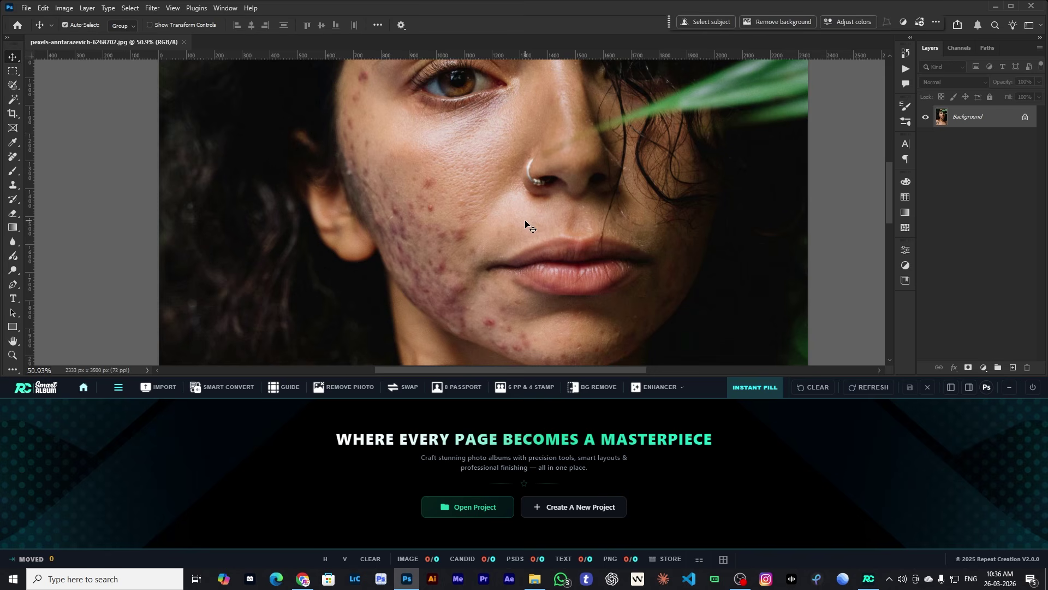
pyautogui.scroll(-3, 510, 247)
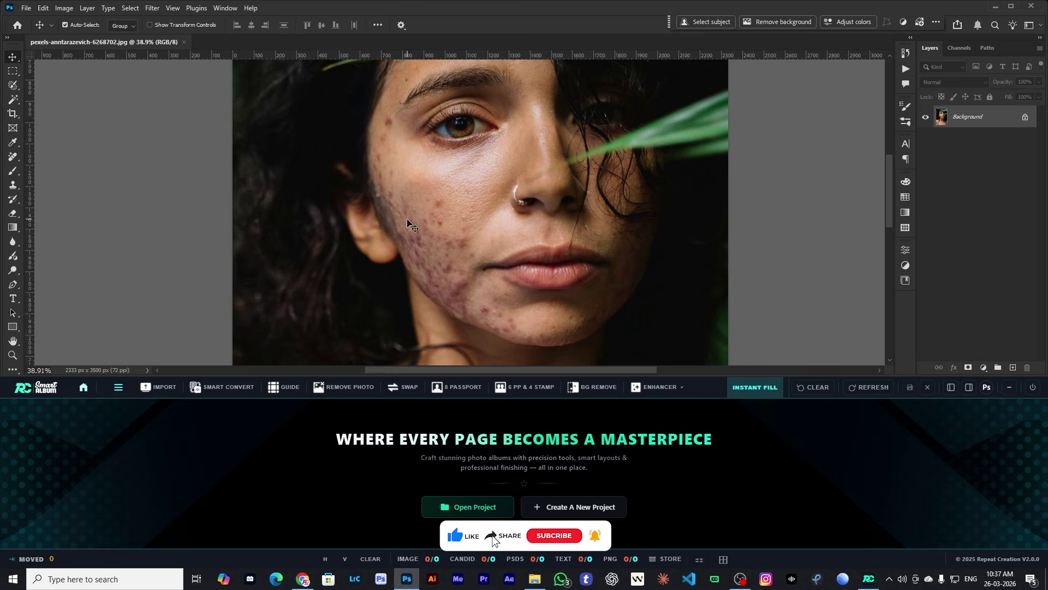
pyautogui.scroll(3, 431, 121)
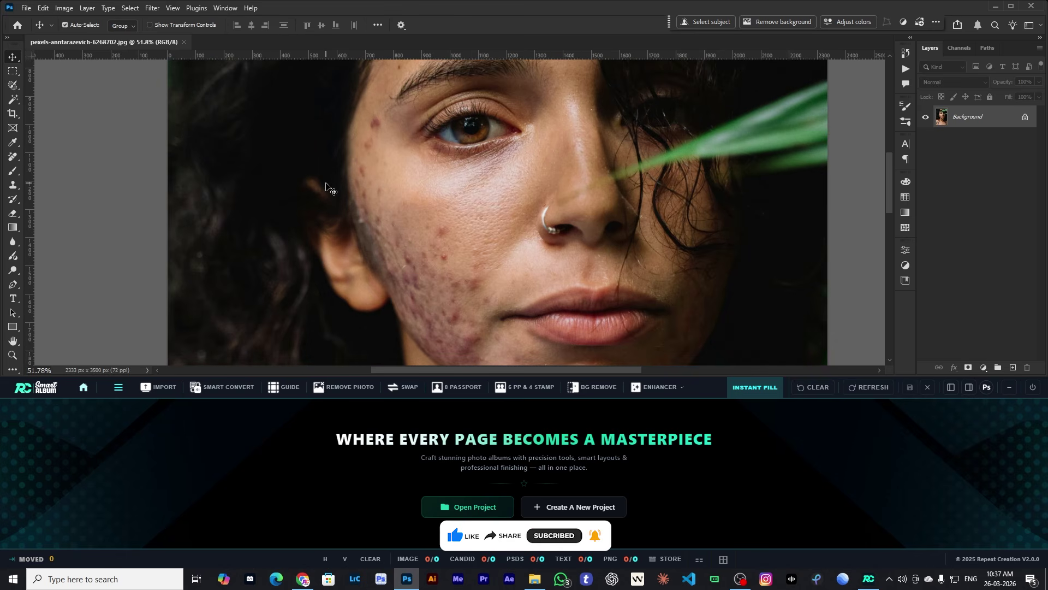
pyautogui.scroll(-2, 326, 186)
pyautogui.scroll(5, 449, 235)
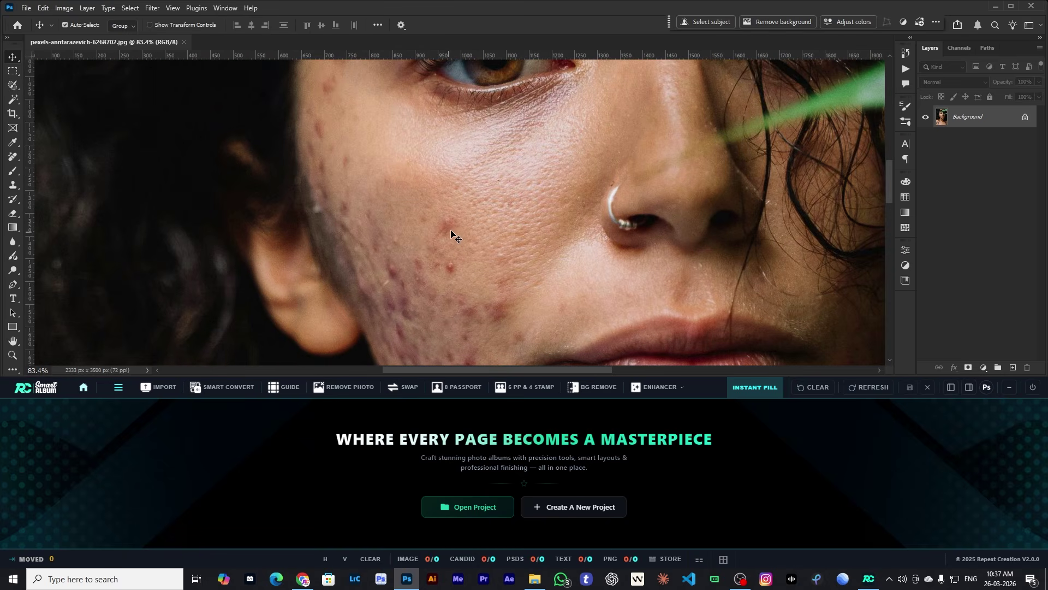
pyautogui.scroll(-2, 430, 237)
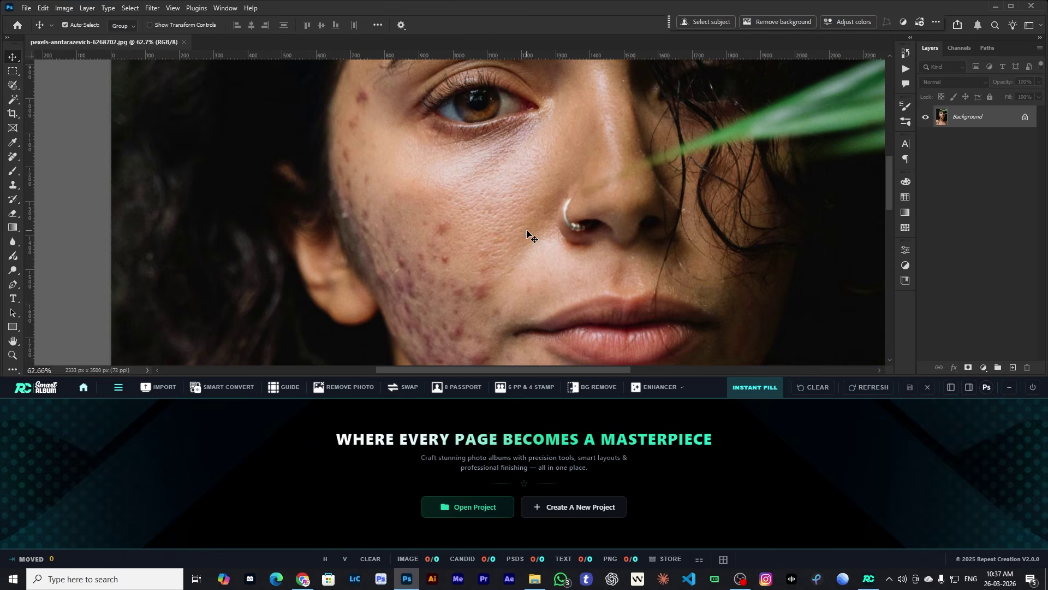
# - Paint a selection over the blemishes on the woman's cheek with the Selection Brush at size 60
pyautogui.press('w')
pyautogui.press('[')
pyautogui.press('[')
pyautogui.press('[')
pyautogui.press('[')
pyautogui.press('[')
pyautogui.press('[')
pyautogui.press('[')
pyautogui.press('[')
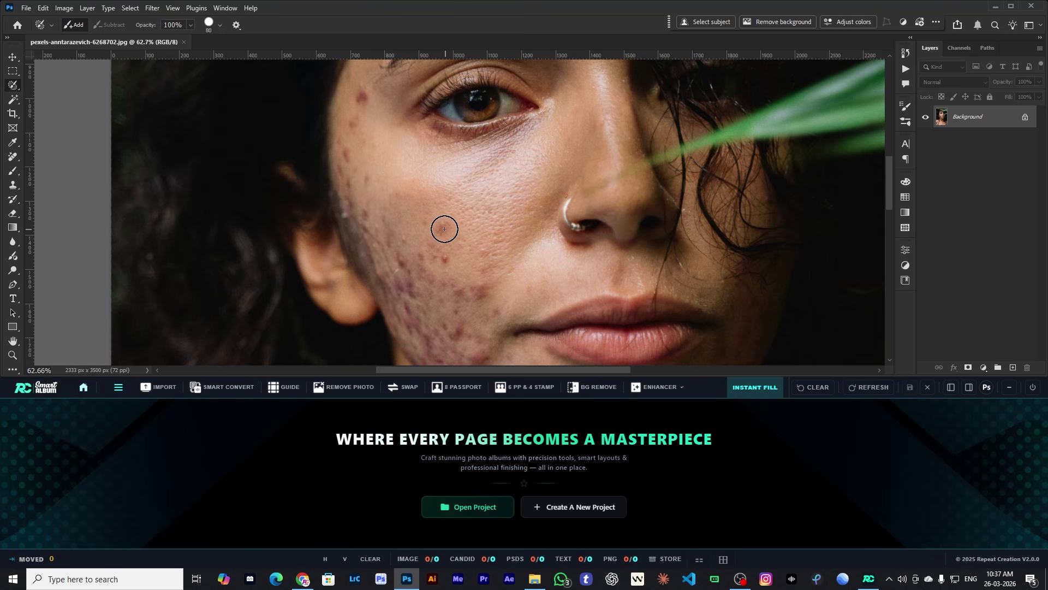
pyautogui.press('[')
pyautogui.scroll(2, 445, 228)
pyautogui.scroll(2, 445, 228)
pyautogui.moveTo(445, 228); pyautogui.dragTo(444, 224)
pyautogui.scroll(-2, 470, 249)
pyautogui.click(374, 220)
pyautogui.click(410, 222)
pyautogui.moveTo(517, 274); pyautogui.dragTo(522, 305)
pyautogui.click(458, 271)
pyautogui.scroll(-3, 464, 272)
pyautogui.click(350, 168)
pyautogui.click(405, 225)
pyautogui.moveTo(396, 192); pyautogui.dragTo(382, 183)
pyautogui.moveTo(467, 235); pyautogui.dragTo(469, 265)
pyautogui.click(421, 269)
# - Add the blemishes along the jawline and across the chin to the brush selection
pyautogui.moveTo(472, 315)
pyautogui.mouseDown()
pyautogui.moveTo(405, 246)
pyautogui.moveTo(430, 266)
pyautogui.mouseUp()
pyautogui.moveTo(484, 292); pyautogui.dragTo(498, 304)
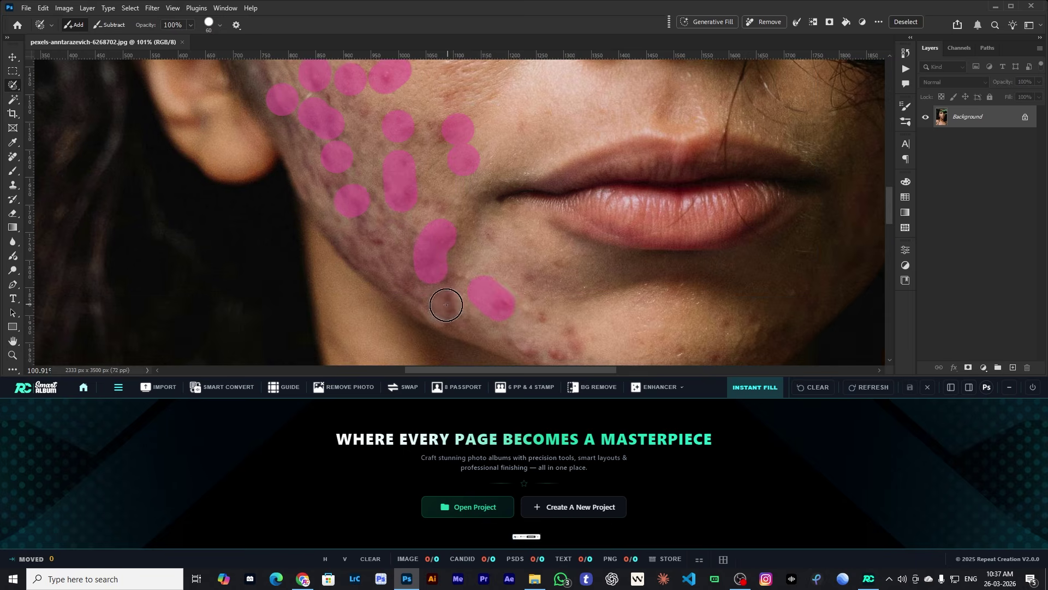
pyautogui.click(451, 304)
pyautogui.scroll(-3, 458, 283)
pyautogui.click(486, 251)
pyautogui.click(651, 234)
pyautogui.click(680, 240)
pyautogui.click(602, 262)
pyautogui.click(567, 272)
pyautogui.click(534, 282)
# - Add the blemishes on the outer cheek and beside the eye to the brush selection
pyautogui.scroll(10, 476, 276)
pyautogui.hscroll(-5, 477, 276)
pyautogui.click(302, 190)
pyautogui.click(297, 222)
pyautogui.click(294, 254)
pyautogui.click(333, 226)
pyautogui.click(304, 138)
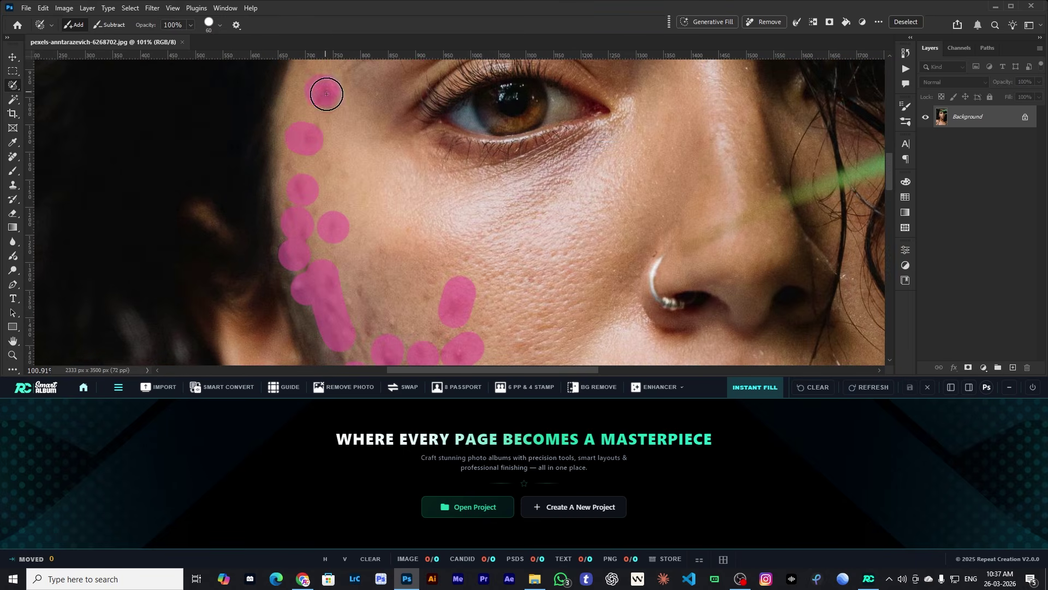
# - Add one more cheek spot to the brush selection and remove all selected blemishes
pyautogui.scroll(-5, 281, 151)
pyautogui.scroll(-4, 329, 199)
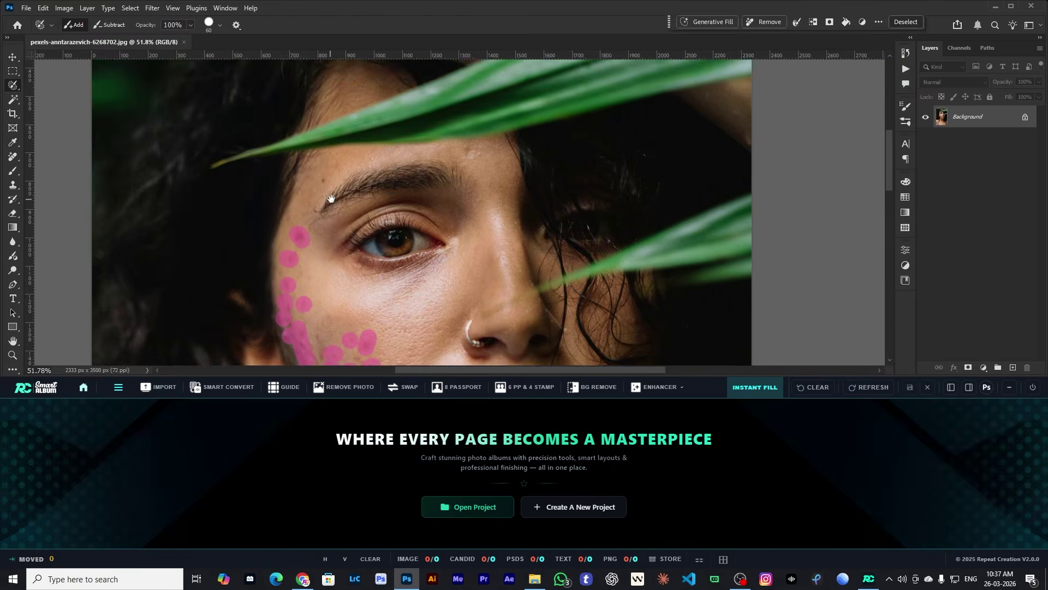
pyautogui.scroll(-5, 330, 199)
pyautogui.scroll(2, 386, 233)
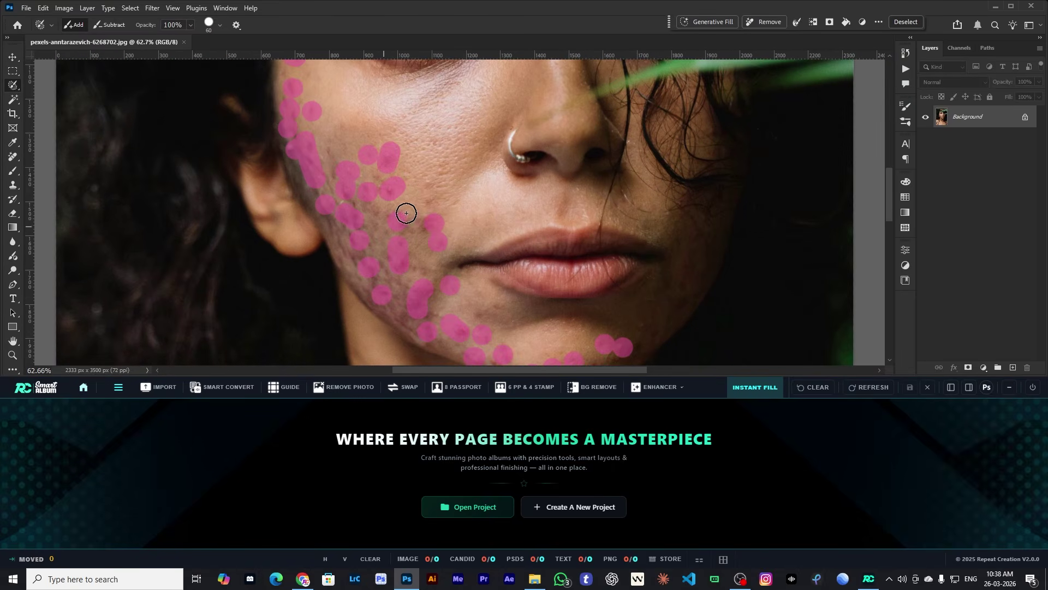
pyautogui.click(434, 203)
pyautogui.scroll(-2, 421, 241)
pyautogui.scroll(-2, 463, 246)
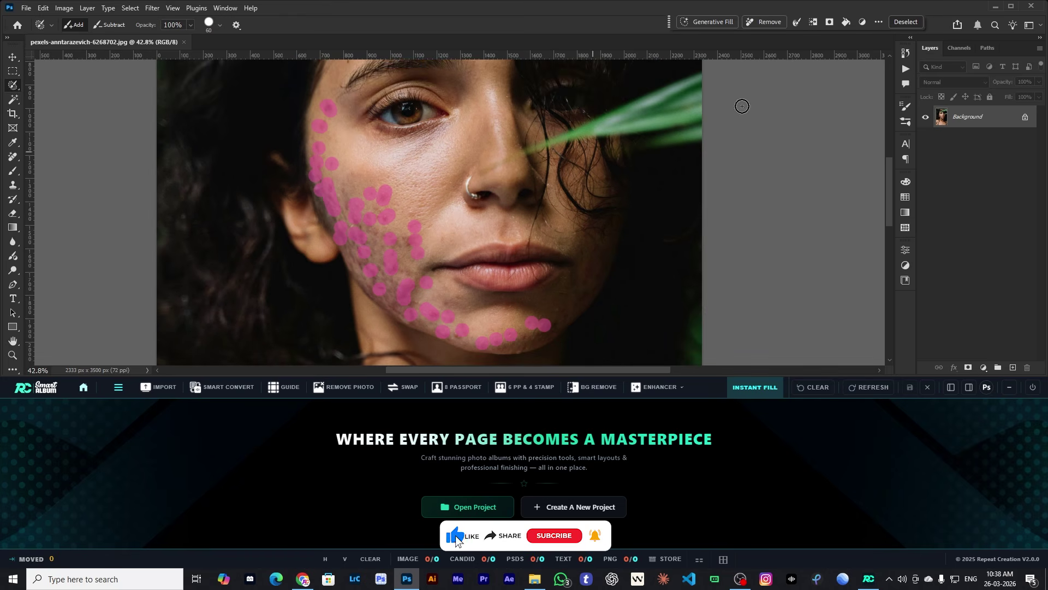
pyautogui.click(767, 22)
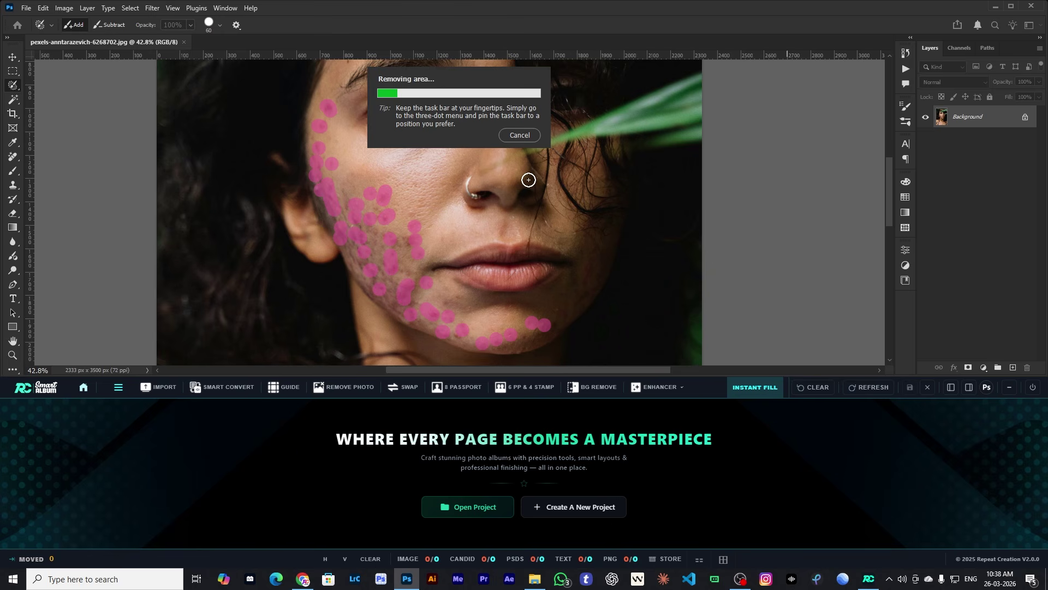
# - Toggle the visibility of the Remove tool edits layer to compare the skin before and after
pyautogui.click(926, 119)
pyautogui.click(926, 119)
pyautogui.click(926, 119)
pyautogui.click(926, 118)
pyautogui.click(926, 119)
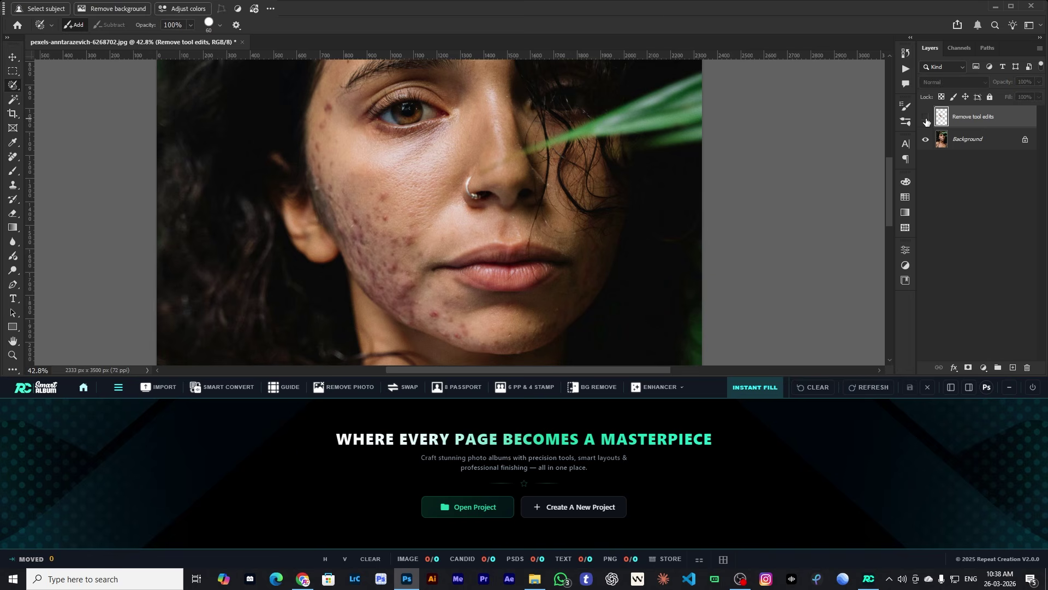
# - Hide and show the Remove tool edits layer again to check the blemish removal
pyautogui.click(926, 118)
pyautogui.click(925, 118)
pyautogui.click(925, 118)
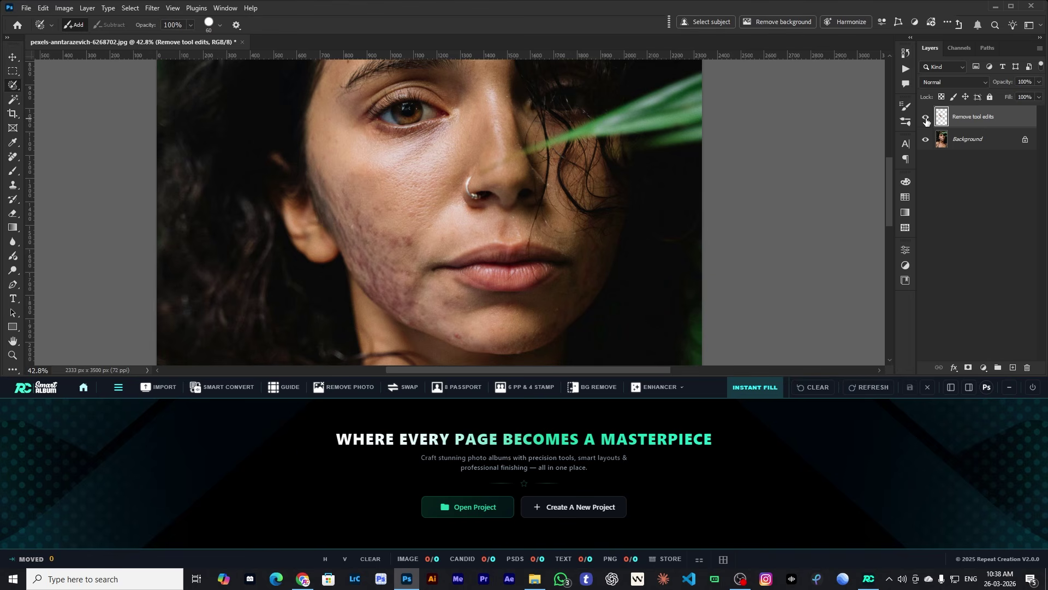
# - Merge the Remove tool edits layer with the Background layer
pyautogui.keyDown('shift'); pyautogui.click(973, 140); pyautogui.keyUp('shift')
pyautogui.rightClick(972, 121)
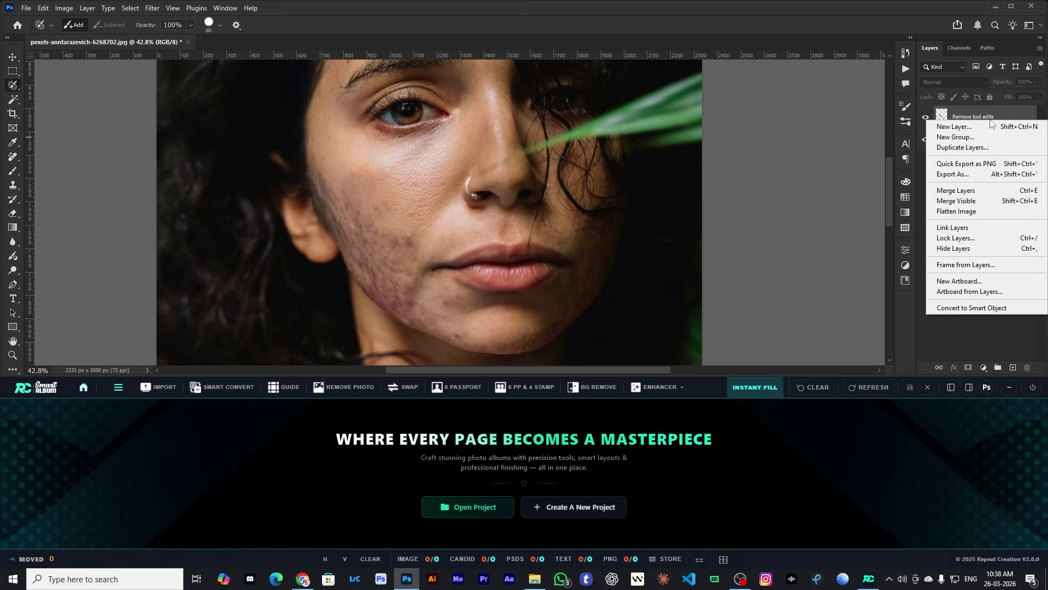
pyautogui.click(955, 191)
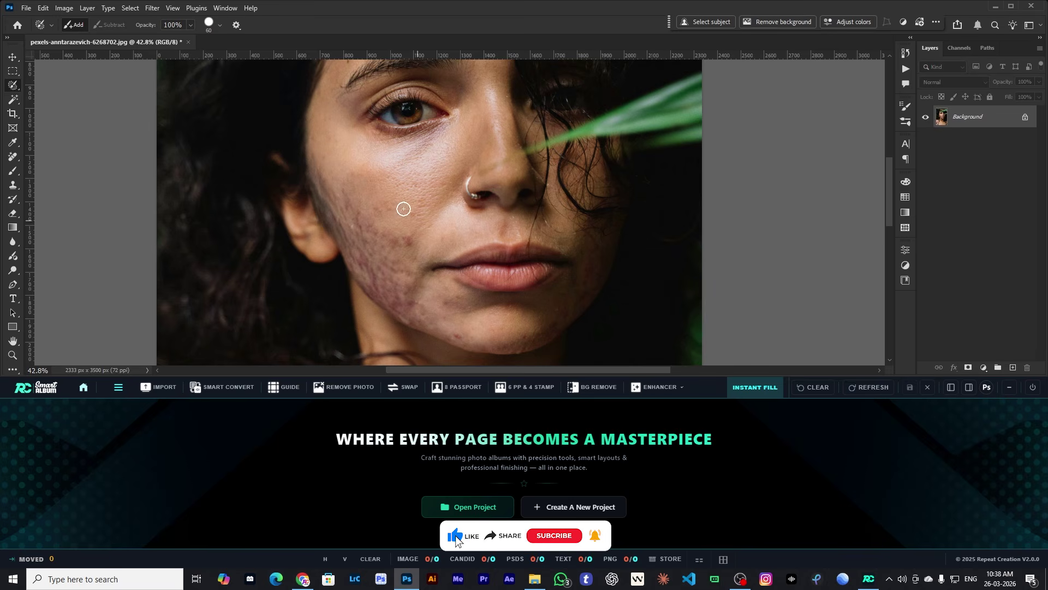
# - Run the Skin Retouch Medium enhancement from RC Smart Album on the portrait
pyautogui.click(13, 57)
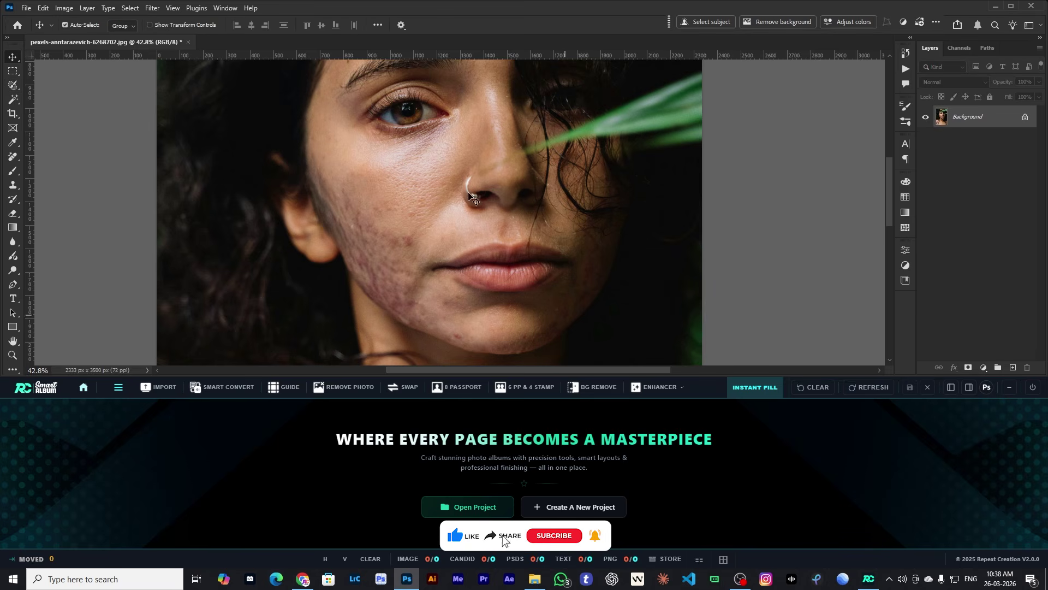
pyautogui.scroll(3, 421, 241)
pyautogui.moveTo(421, 240); pyautogui.dragTo(440, 228)
pyautogui.scroll(1, 438, 207)
pyautogui.click(661, 387)
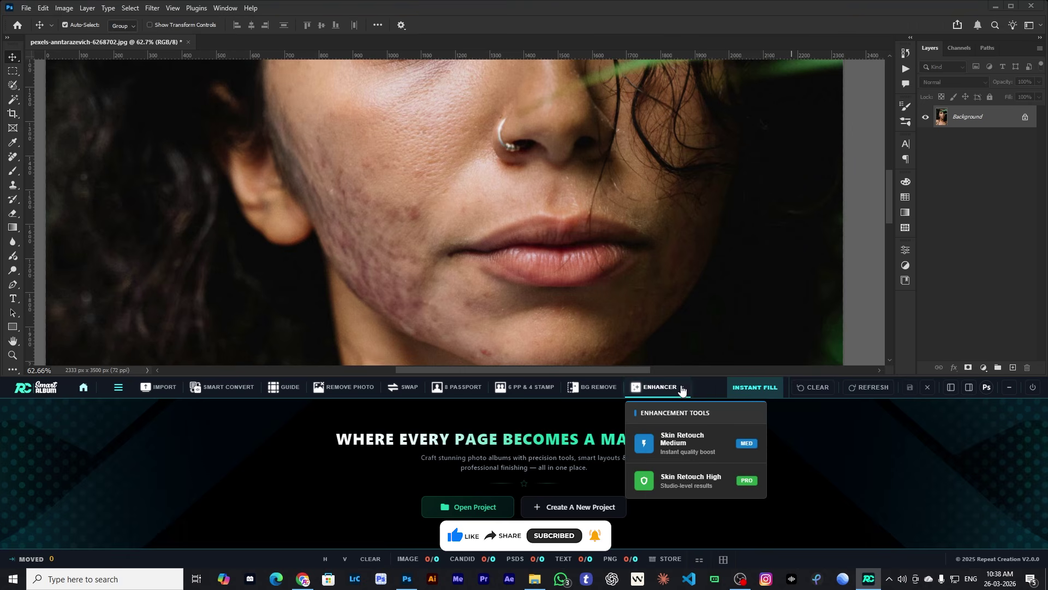
pyautogui.click(688, 442)
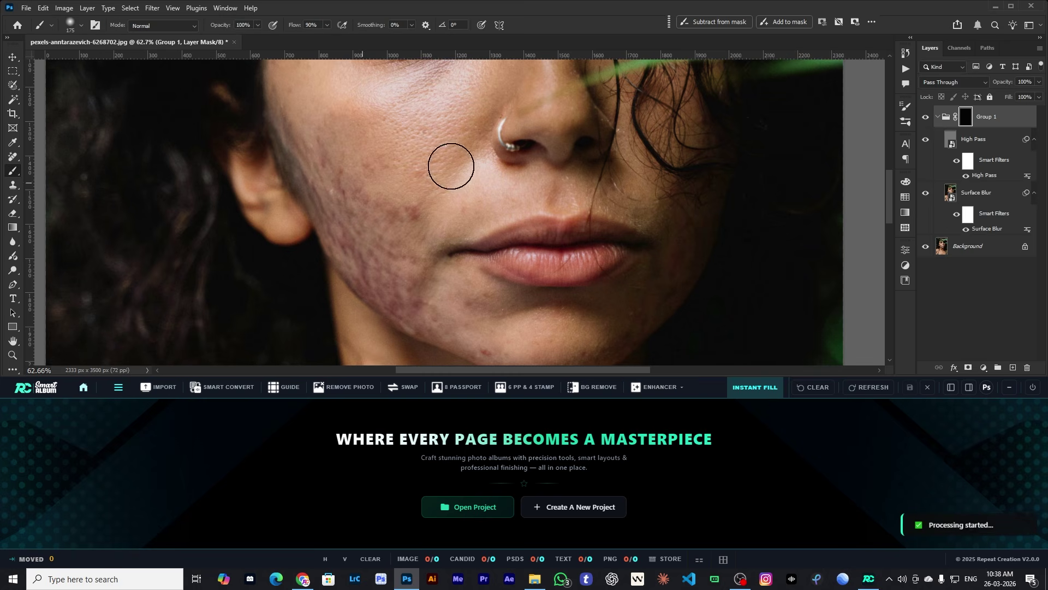
# - Collapse Group 1, enlarge the brush to 250 and paint the smoothing onto the cheek through the group's mask
pyautogui.click(937, 119)
pyautogui.scroll(3, 376, 224)
pyautogui.scroll(-3, 445, 220)
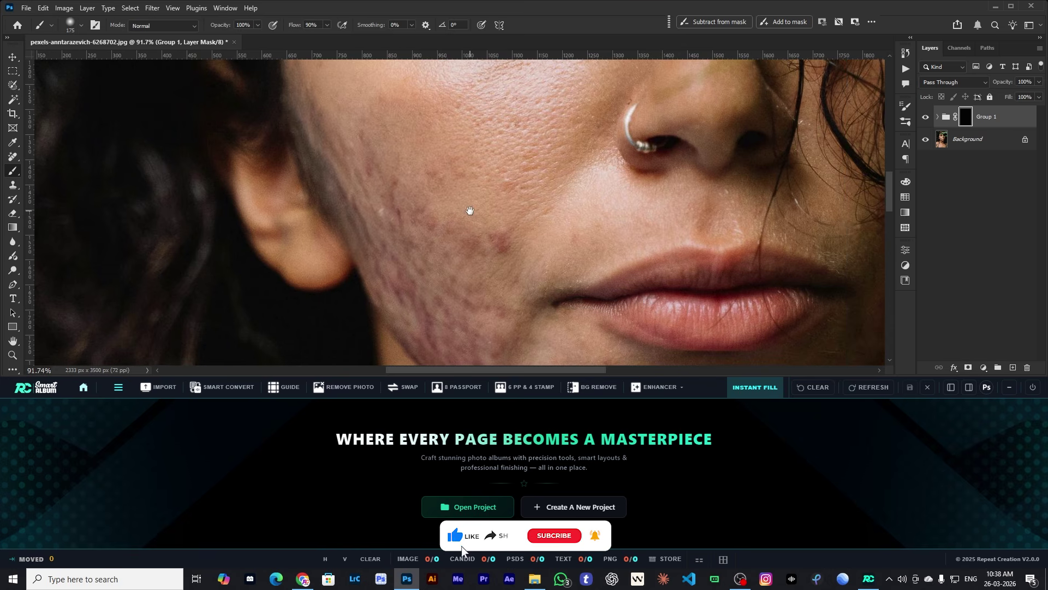
pyautogui.scroll(-2, 439, 206)
pyautogui.press(']')
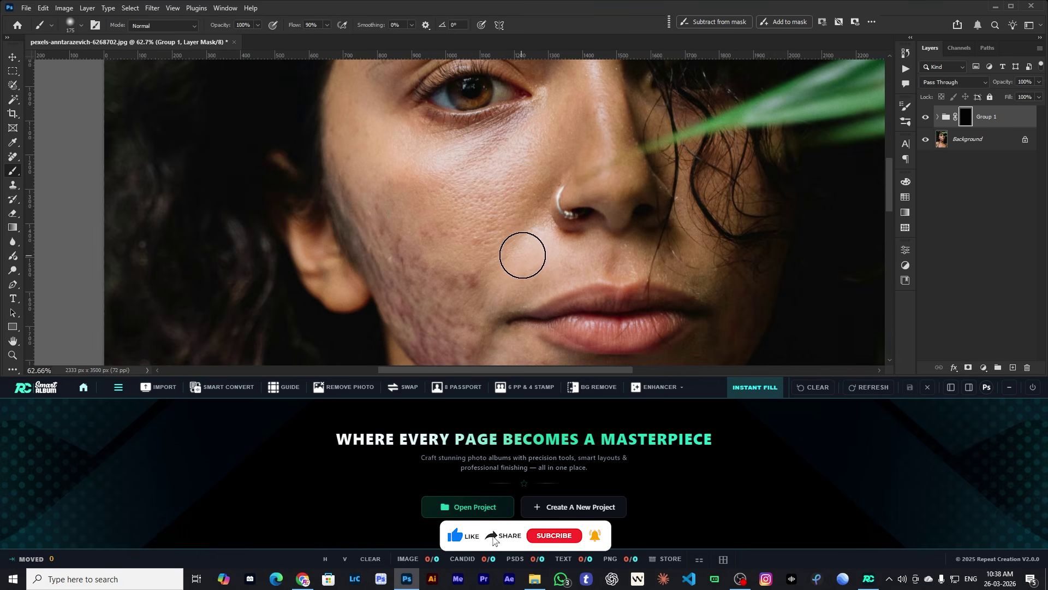
pyautogui.scroll(2, 406, 258)
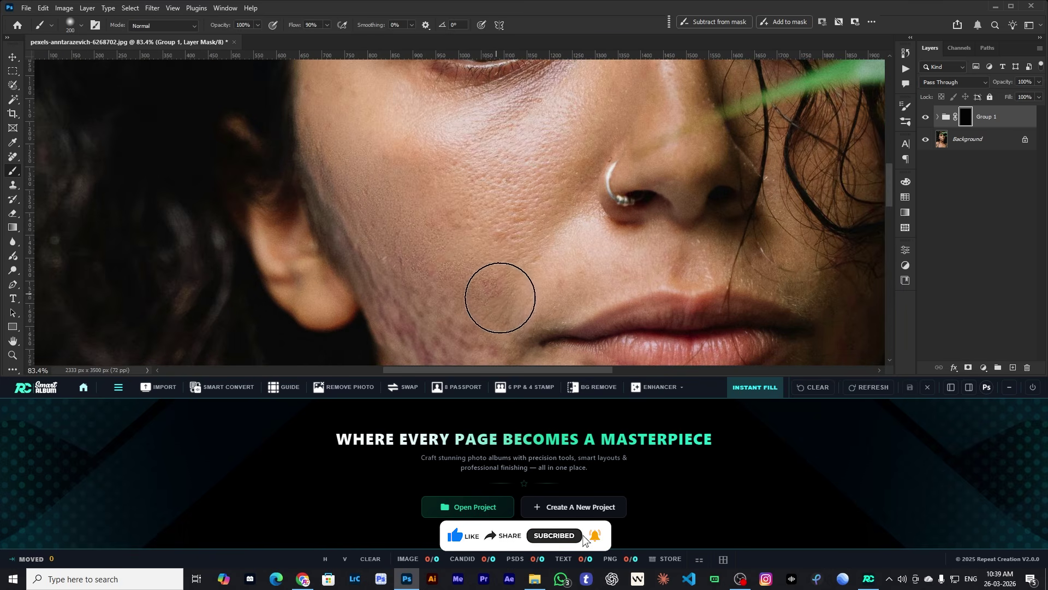
pyautogui.moveTo(384, 169); pyautogui.dragTo(424, 175)
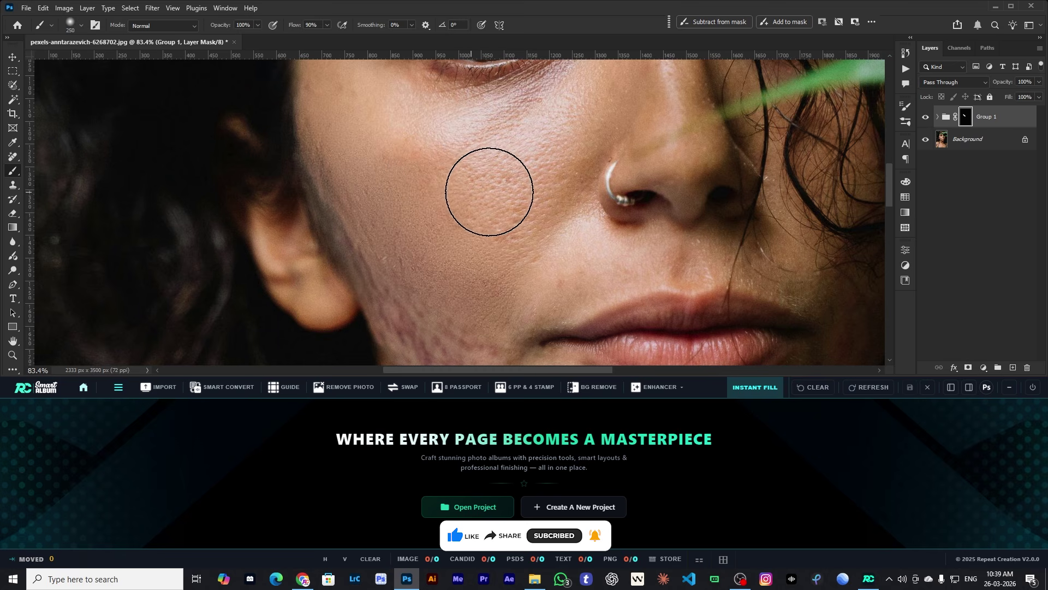
# - Paint the smoothing over the jaw and chin on the Group 1 mask, reducing the brush size to 150
pyautogui.scroll(-3, 503, 218)
pyautogui.press(']')
pyautogui.scroll(-3, 474, 284)
pyautogui.hscroll(2, 474, 285)
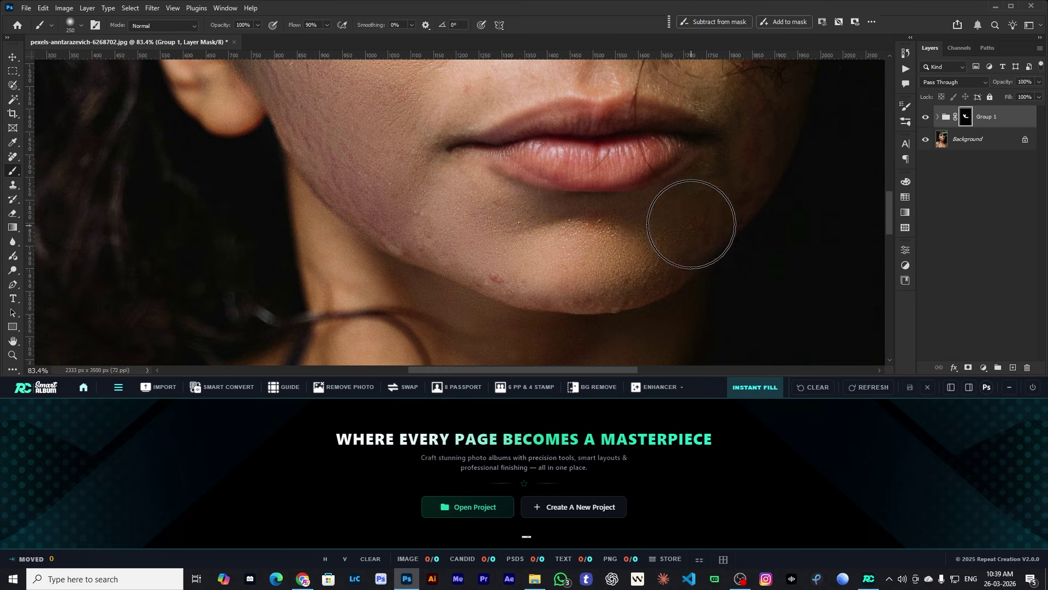
pyautogui.press('[')
pyautogui.press('[')
pyautogui.press('[')
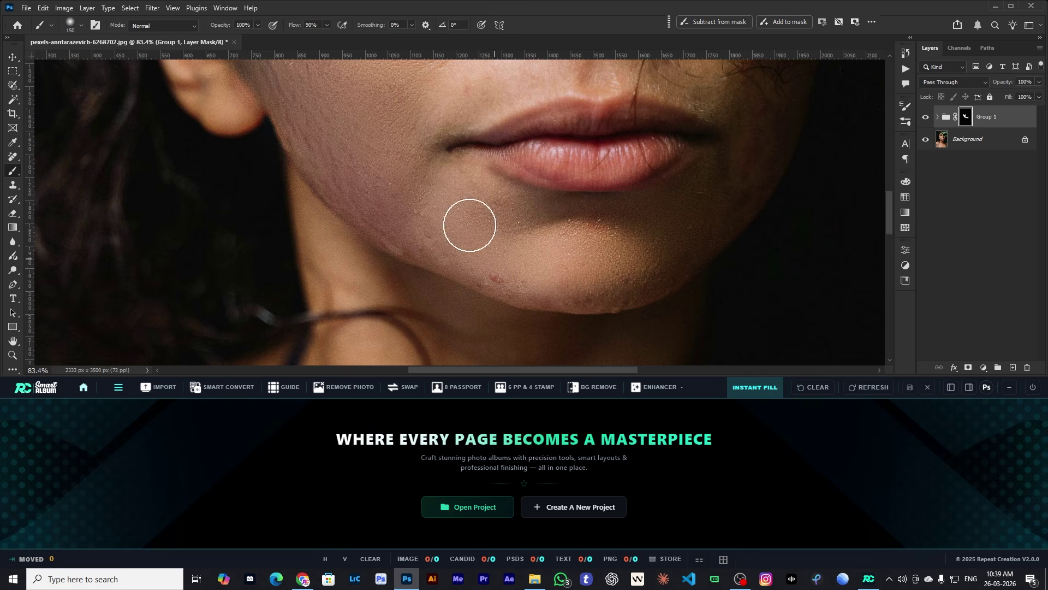
# - Paint the smoothing over the upper cheek and the skin around the eye on the Group 1 mask
pyautogui.scroll(5, 501, 262)
pyautogui.hscroll(-2, 501, 262)
pyautogui.scroll(2, 600, 268)
pyautogui.hscroll(-1, 600, 268)
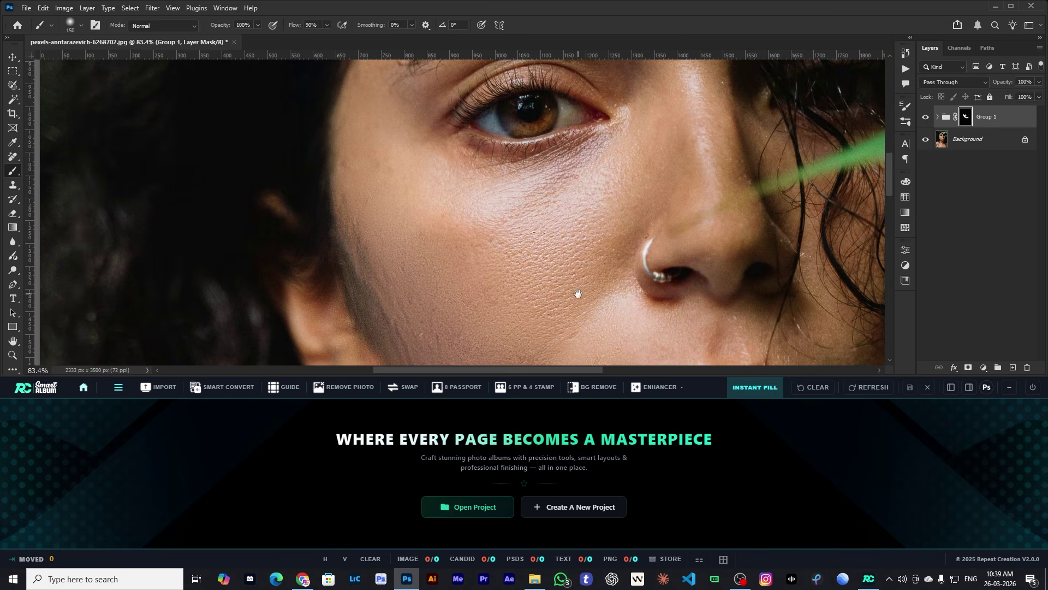
pyautogui.scroll(3, 431, 210)
pyautogui.hscroll(1, 611, 242)
pyautogui.scroll(2, 491, 294)
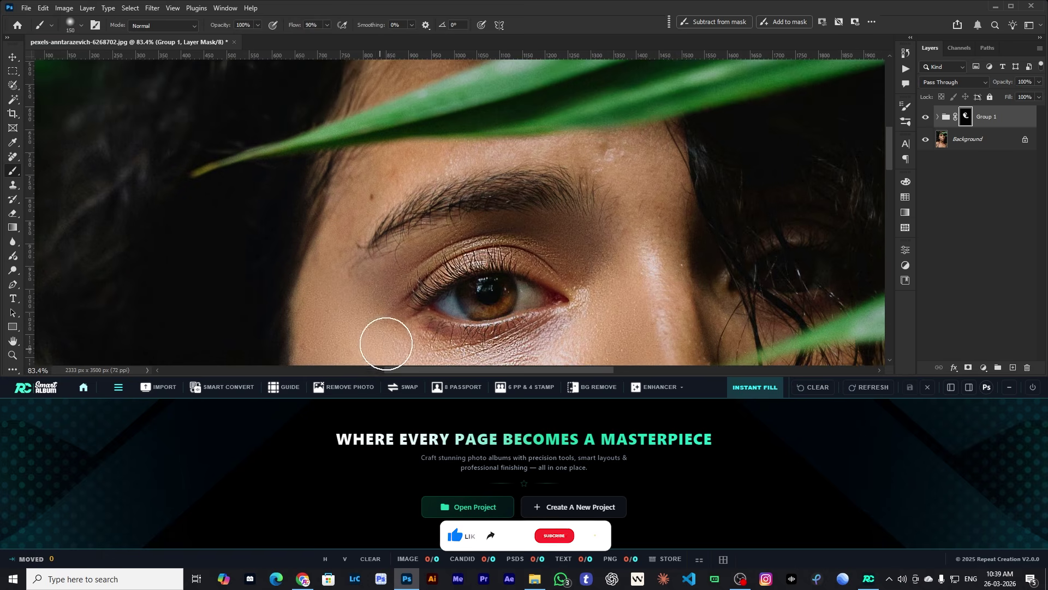
pyautogui.scroll(1, 624, 133)
# - Extend the Group 1 mask painting to the skin around the nose and beneath the eye
pyautogui.scroll(-3, 624, 133)
pyautogui.scroll(-3, 600, 191)
pyautogui.hscroll(1, 600, 191)
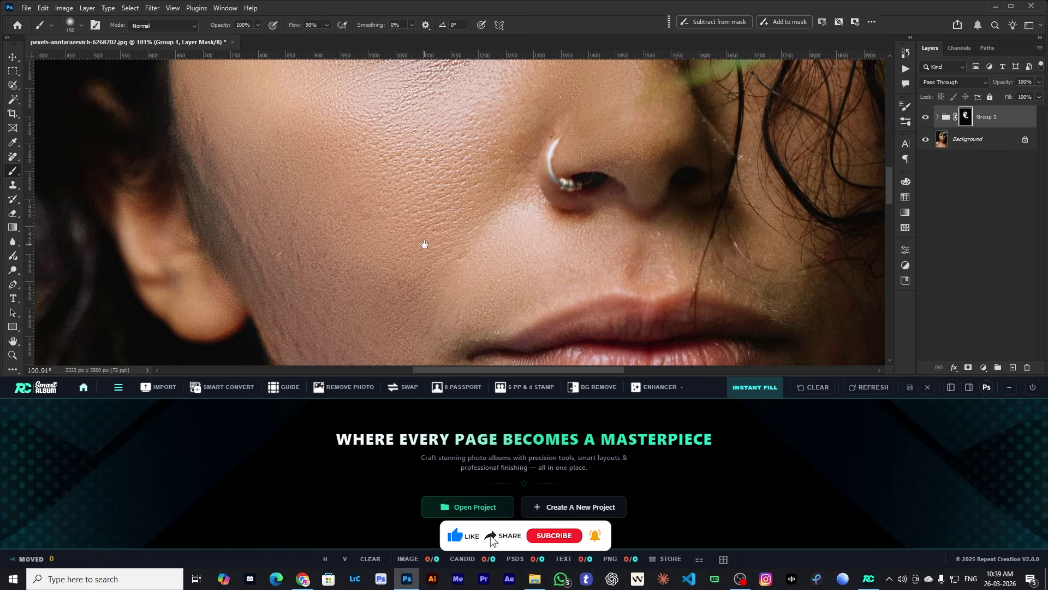
pyautogui.scroll(2, 565, 198)
pyautogui.scroll(-2, 565, 198)
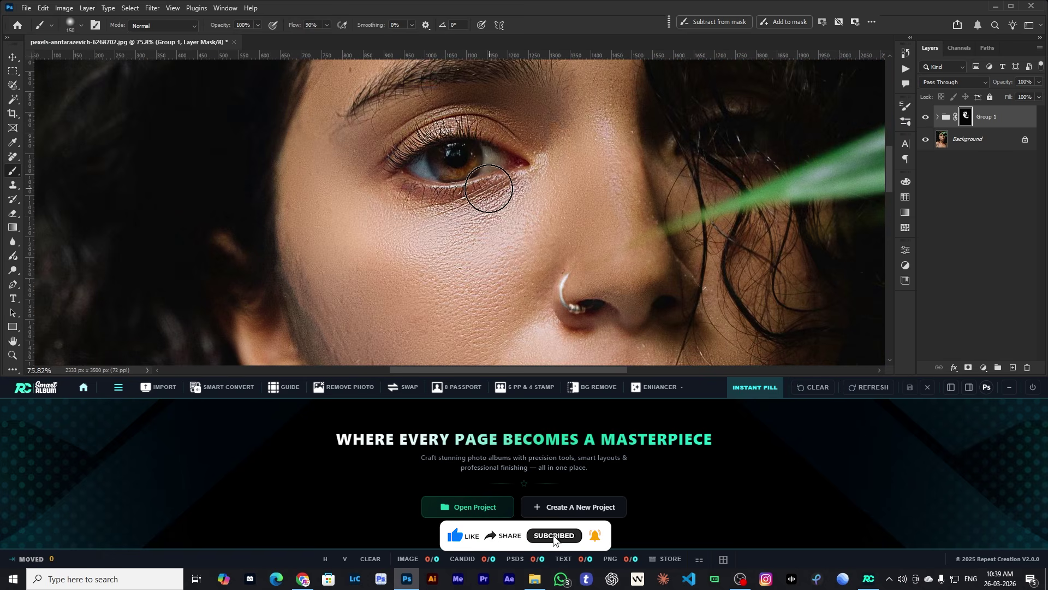
pyautogui.moveTo(489, 188)
pyautogui.mouseDown()
pyautogui.moveTo(460, 174)
pyautogui.moveTo(476, 226)
pyautogui.moveTo(397, 224)
pyautogui.mouseUp()
# - Toggle the visibility of Group 1 and examine the medium retouch's skin texture up close
pyautogui.click(925, 117)
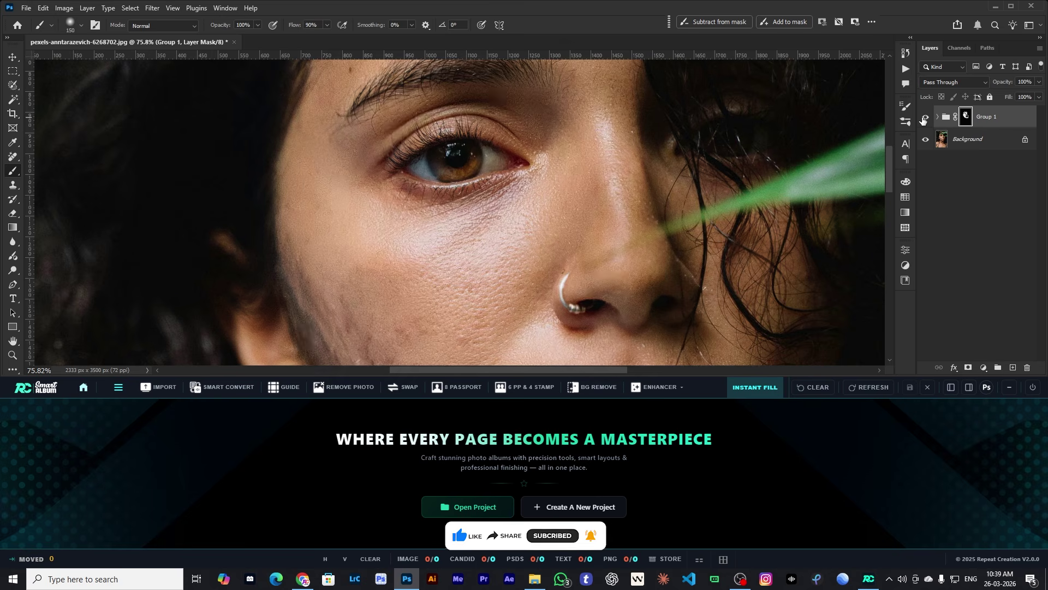
pyautogui.click(925, 116)
pyautogui.scroll(5, 432, 218)
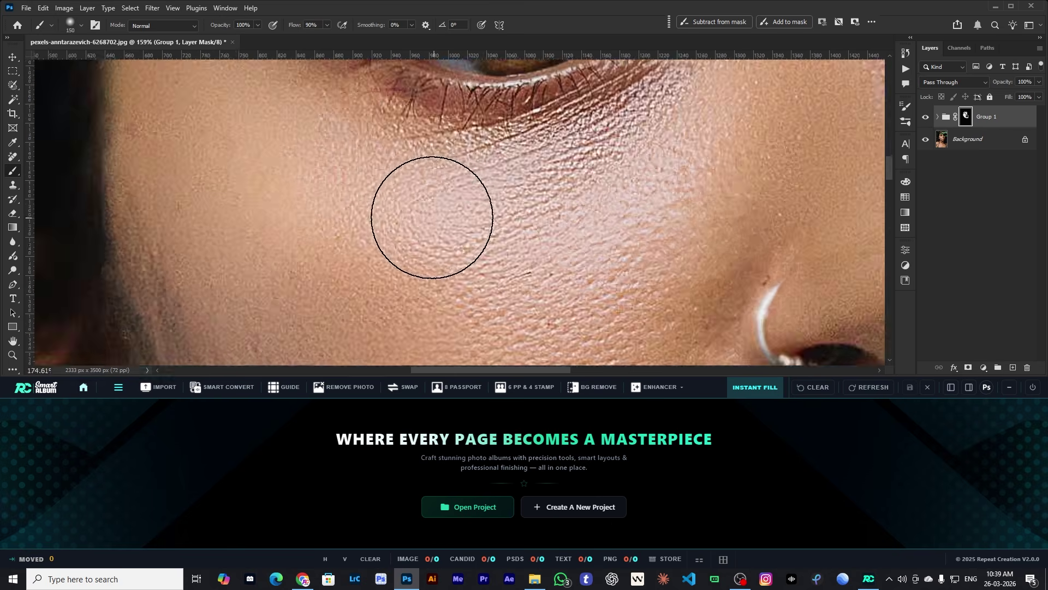
pyautogui.scroll(-5, 508, 218)
pyautogui.scroll(-6, 504, 221)
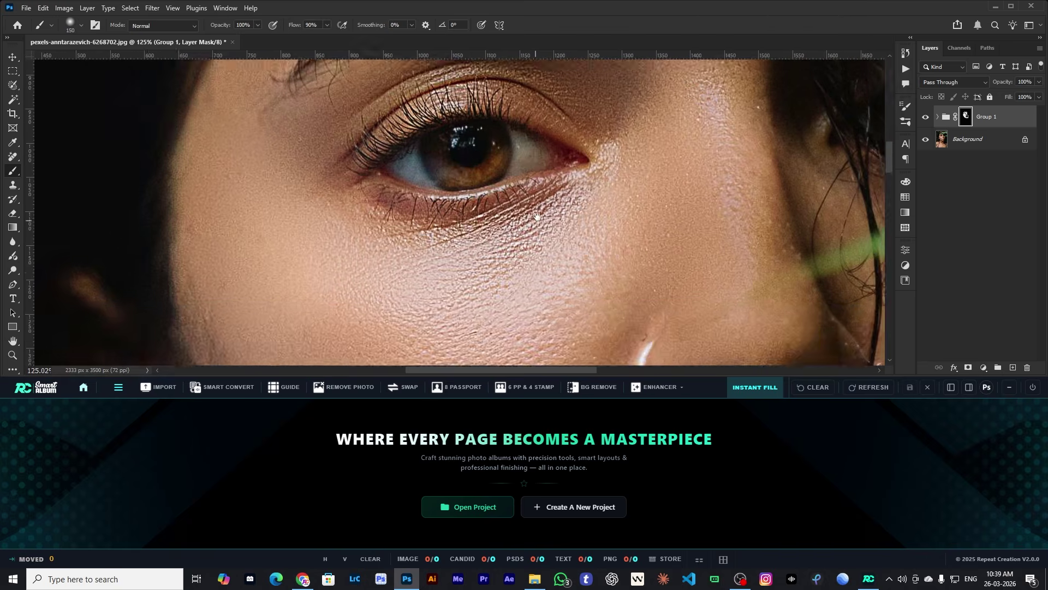
pyautogui.scroll(1, 518, 207)
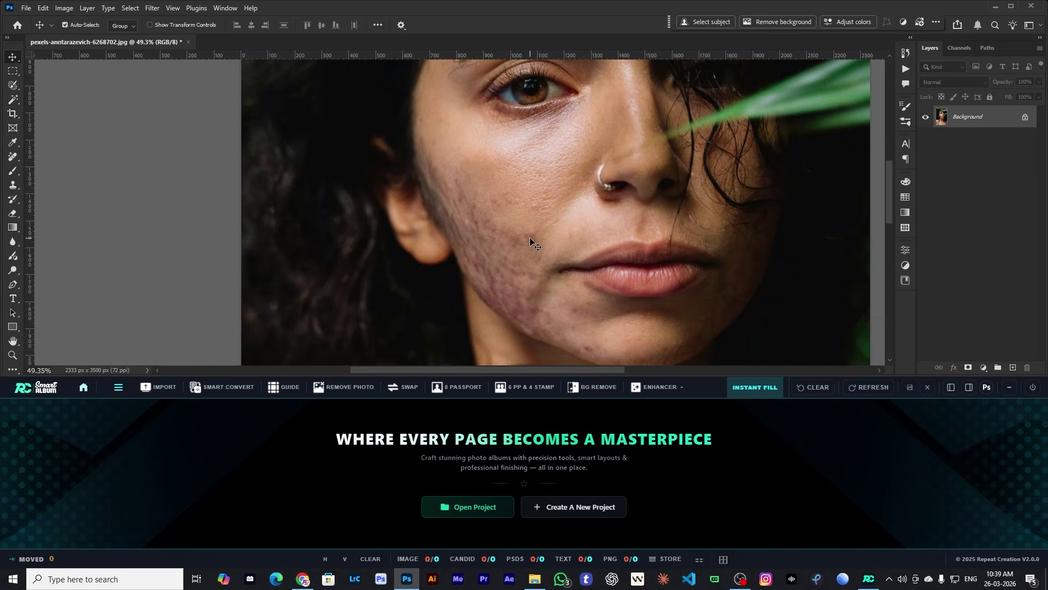
# - Run the Skin Retouch High enhancement from RC Smart Album on the portrait
pyautogui.scroll(3, 526, 262)
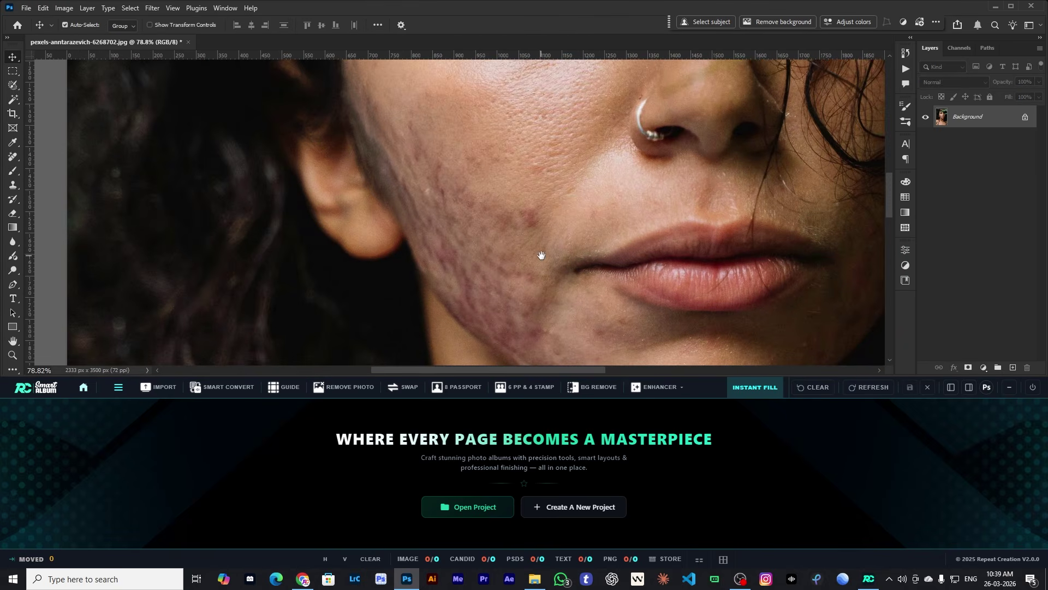
pyautogui.click(658, 387)
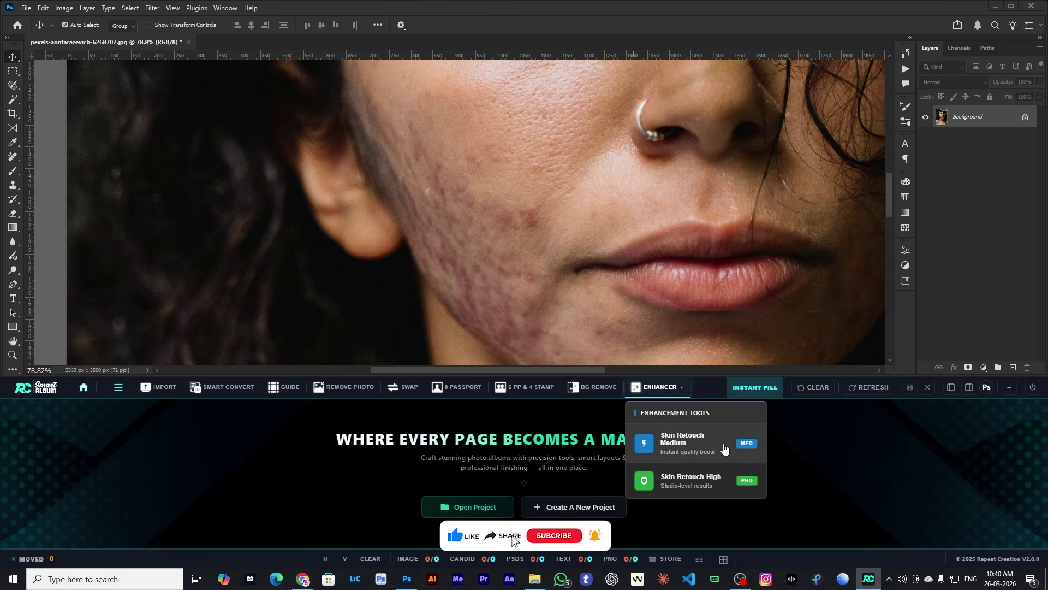
pyautogui.click(711, 480)
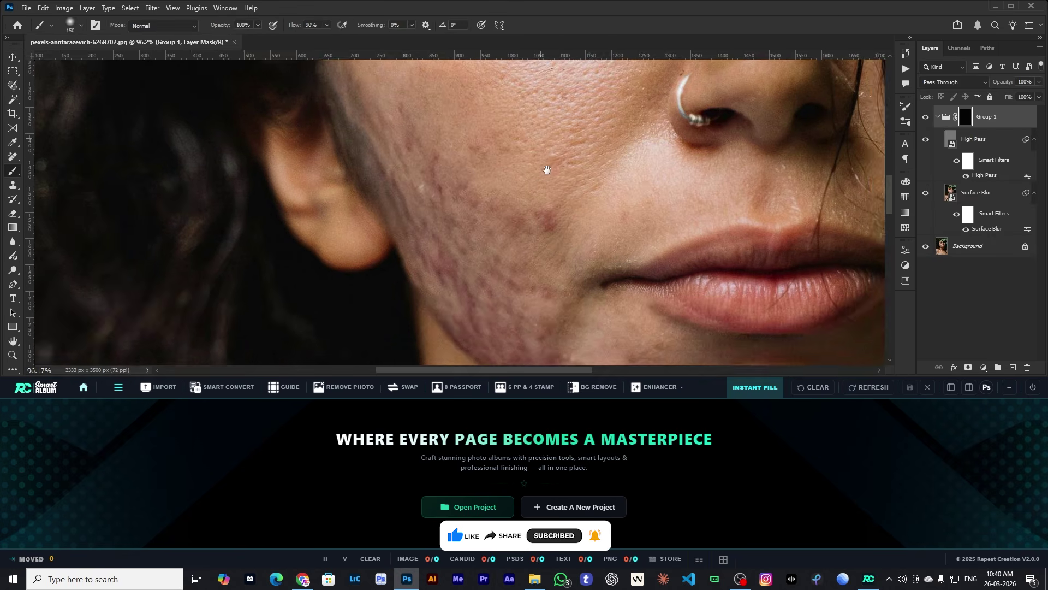
# - Enlarge the brush to 200 and paint the smoothing over the blemished cheek on the Group 1 mask
pyautogui.press(']')
pyautogui.moveTo(547, 170)
pyautogui.mouseDown()
pyautogui.moveTo(557, 228)
pyautogui.moveTo(577, 137)
pyautogui.moveTo(427, 213)
pyautogui.mouseUp()
pyautogui.press(']')
pyautogui.moveTo(449, 217)
pyautogui.mouseDown()
pyautogui.moveTo(403, 175)
pyautogui.moveTo(557, 117)
pyautogui.mouseUp()
# - Paint the smoothing along the jawline and across the chin on the Group 1 mask
pyautogui.moveTo(494, 243); pyautogui.dragTo(441, 152)
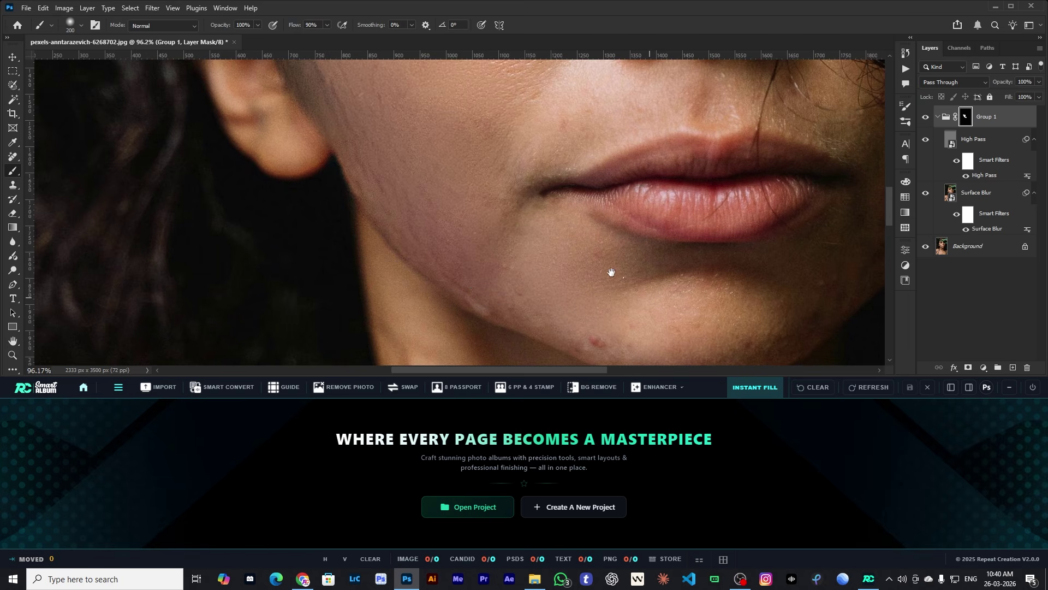
pyautogui.moveTo(638, 290); pyautogui.dragTo(560, 236)
pyautogui.moveTo(492, 257); pyautogui.dragTo(535, 267)
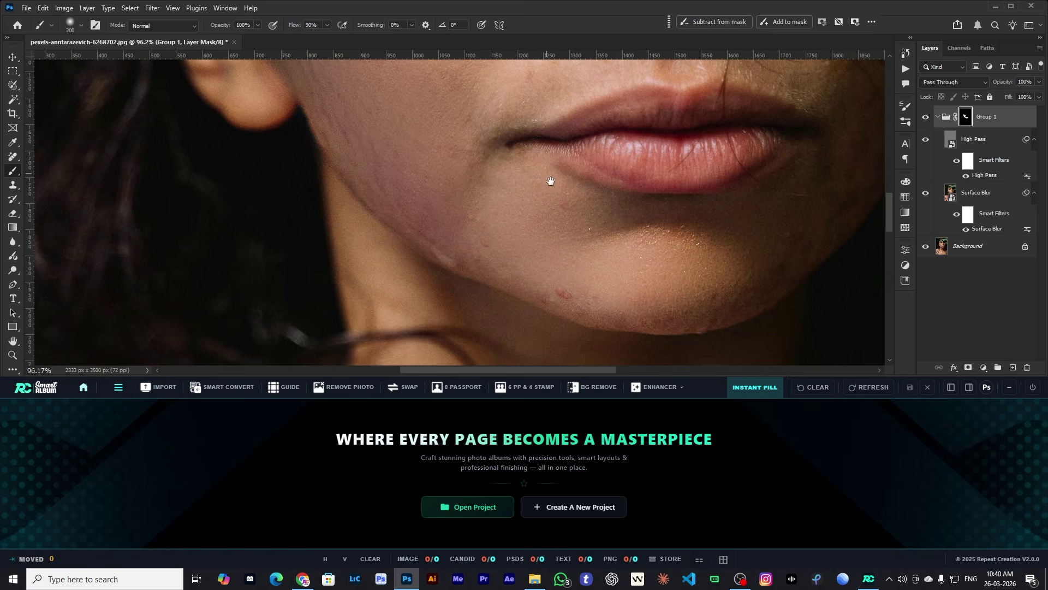
# - Paint the smoothing over the upper cheek, nose and skin around the eye on the Group 1 mask
pyautogui.moveTo(545, 171); pyautogui.dragTo(576, 300)
pyautogui.moveTo(538, 145); pyautogui.dragTo(540, 251)
pyautogui.moveTo(428, 227); pyautogui.dragTo(460, 323)
pyautogui.moveTo(608, 199)
pyautogui.mouseDown()
pyautogui.moveTo(534, 110)
pyautogui.moveTo(610, 201)
pyautogui.mouseUp()
pyautogui.moveTo(574, 102); pyautogui.dragTo(328, 110)
pyautogui.moveTo(497, 349); pyautogui.dragTo(470, 166)
# - Toggle the visibility of Group 1 and compare the high retouch at full-face and close-up views
pyautogui.click(927, 117)
pyautogui.click(927, 117)
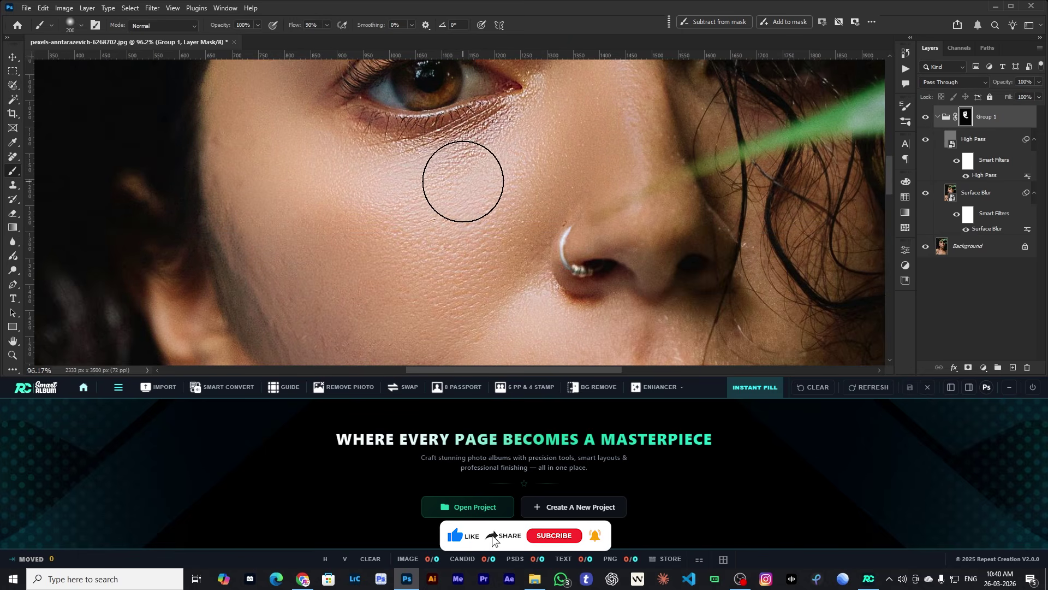
pyautogui.scroll(-2, 431, 187)
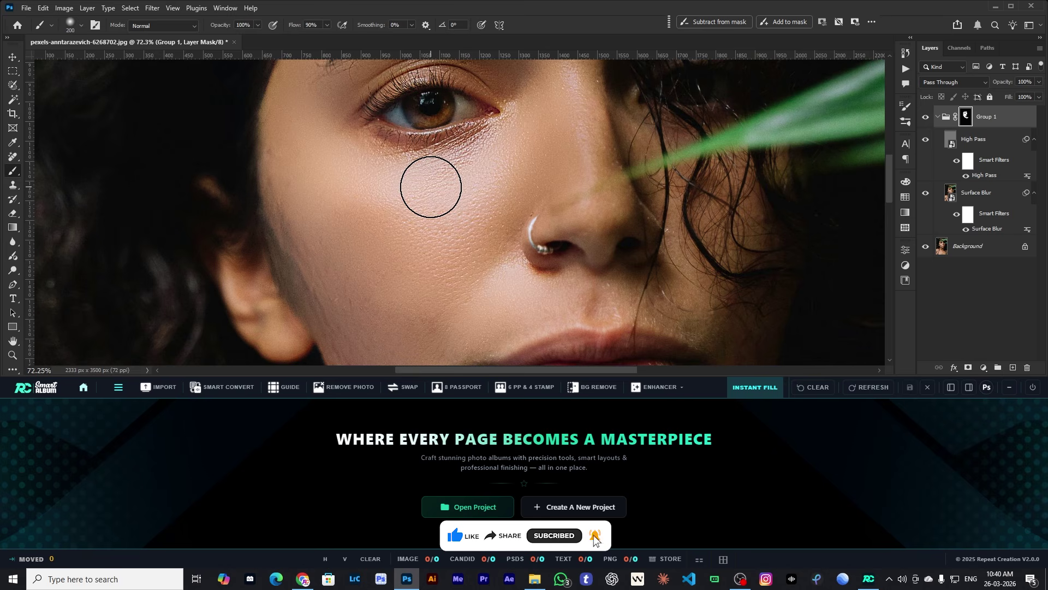
pyautogui.scroll(-3, 473, 236)
pyautogui.scroll(1, 477, 222)
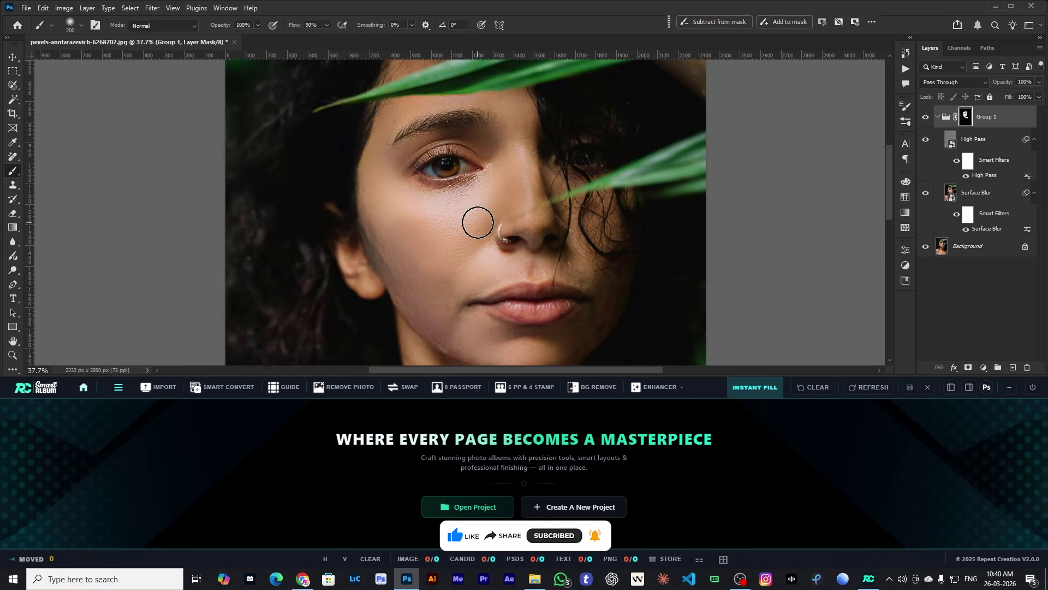
pyautogui.scroll(3, 476, 211)
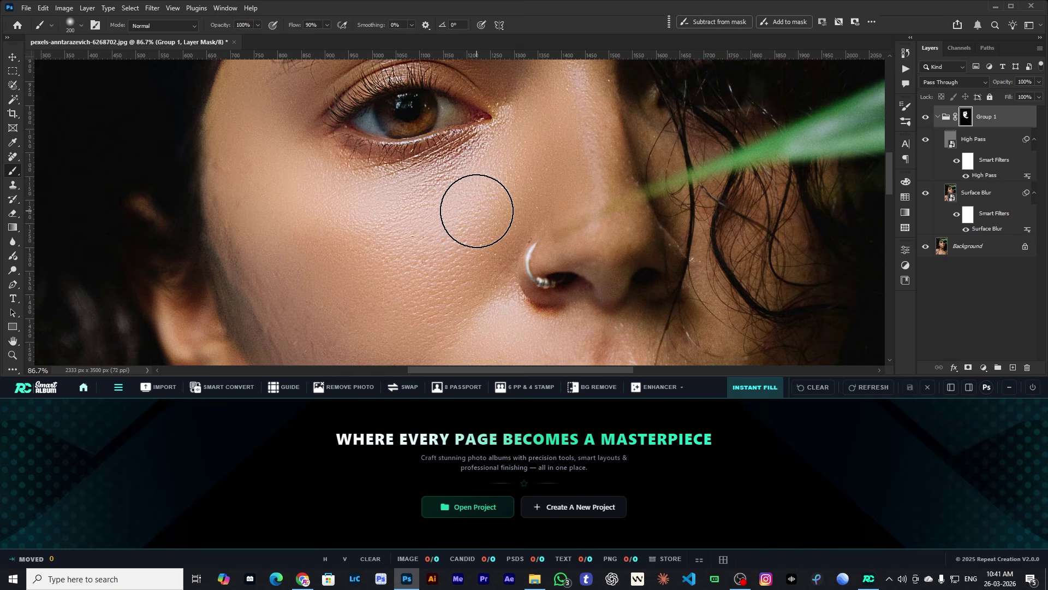
# - Switch to the Move tool and collapse Group 1 in the layer stack
pyautogui.press('v')
pyautogui.click(946, 117)
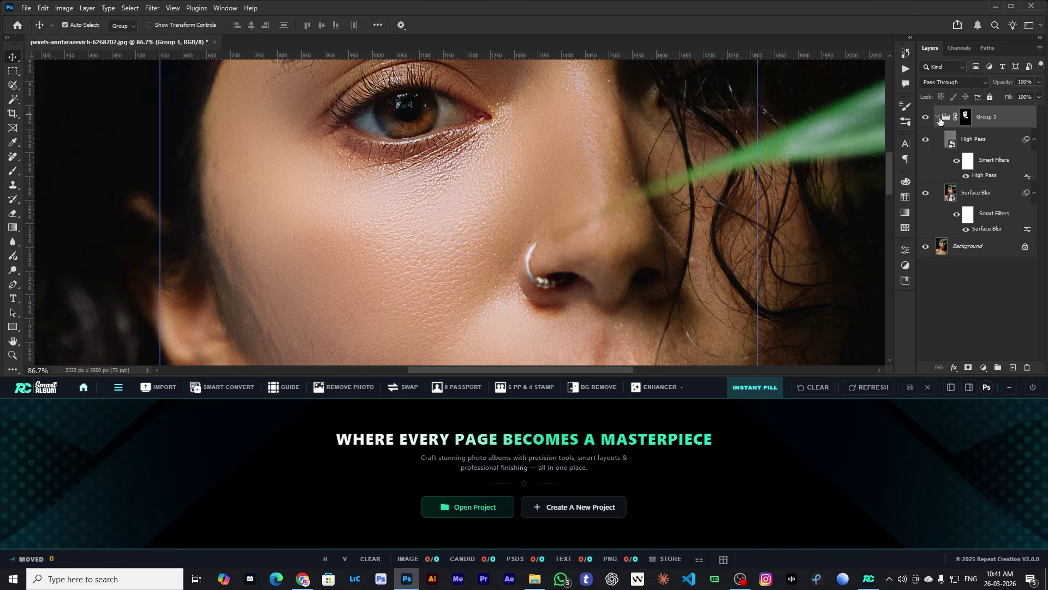
pyautogui.click(939, 118)
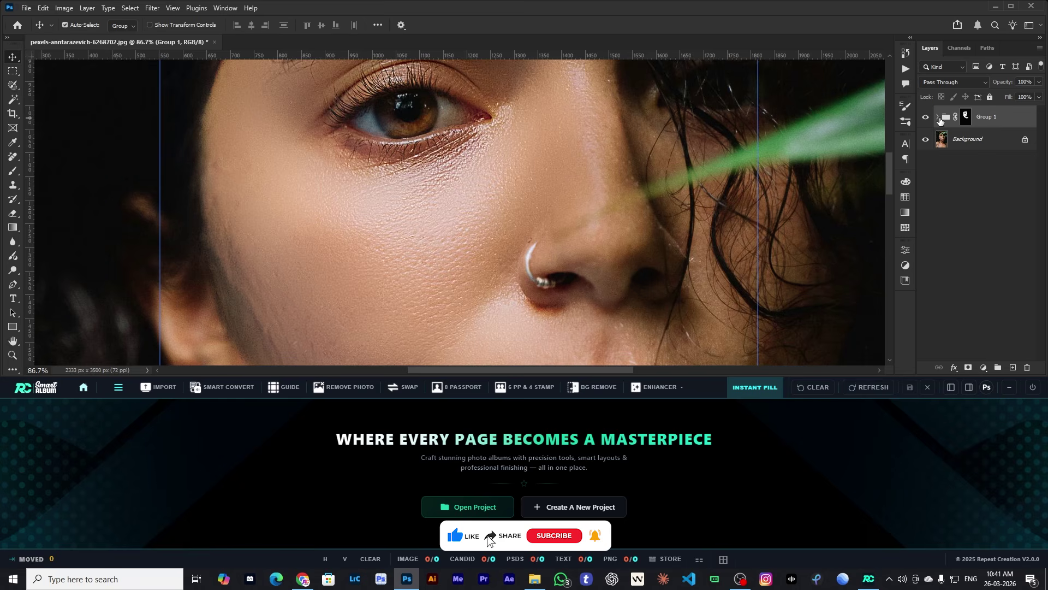
pyautogui.scroll(-3, 845, 109)
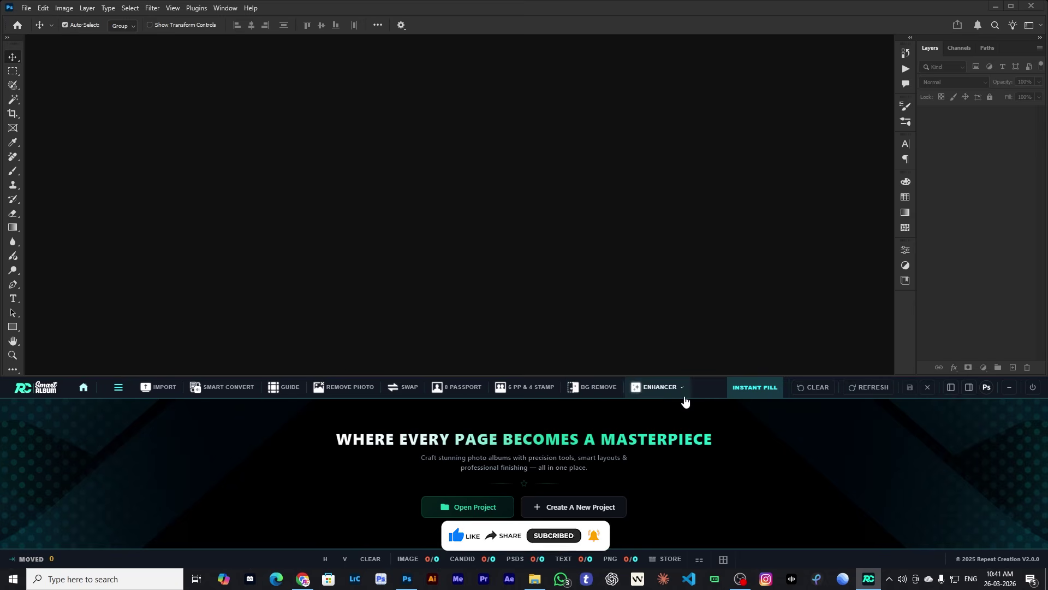
pyautogui.click(118, 389)
pyautogui.click(117, 391)
pyautogui.click(117, 390)
pyautogui.click(117, 389)
pyautogui.click(117, 389)
pyautogui.click(117, 389)
# - Load all the images from the Demo Work > Photos folder into the photo gallery
pyautogui.click(117, 389)
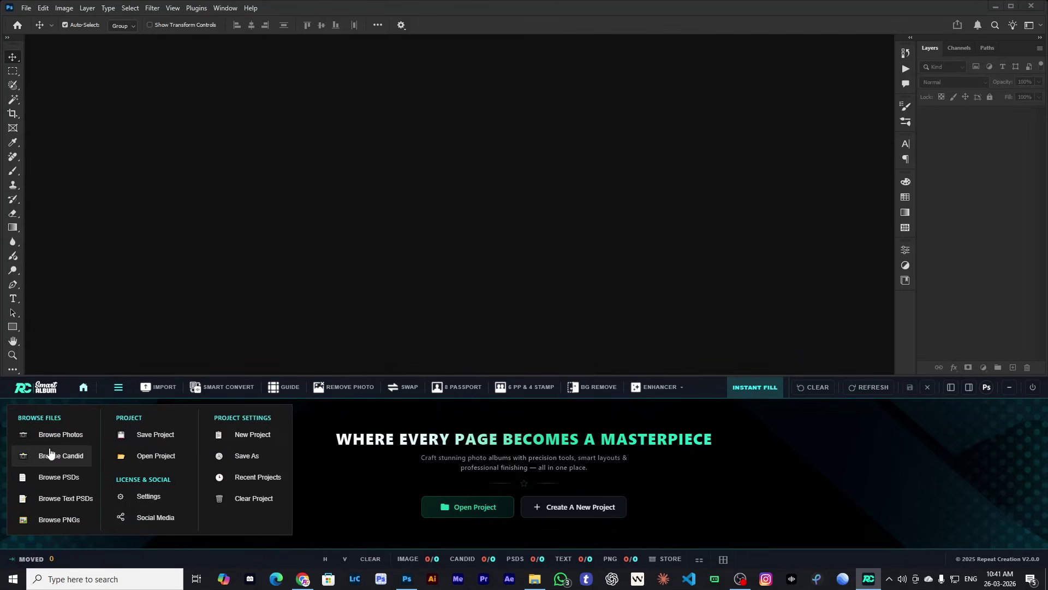
pyautogui.click(142, 440)
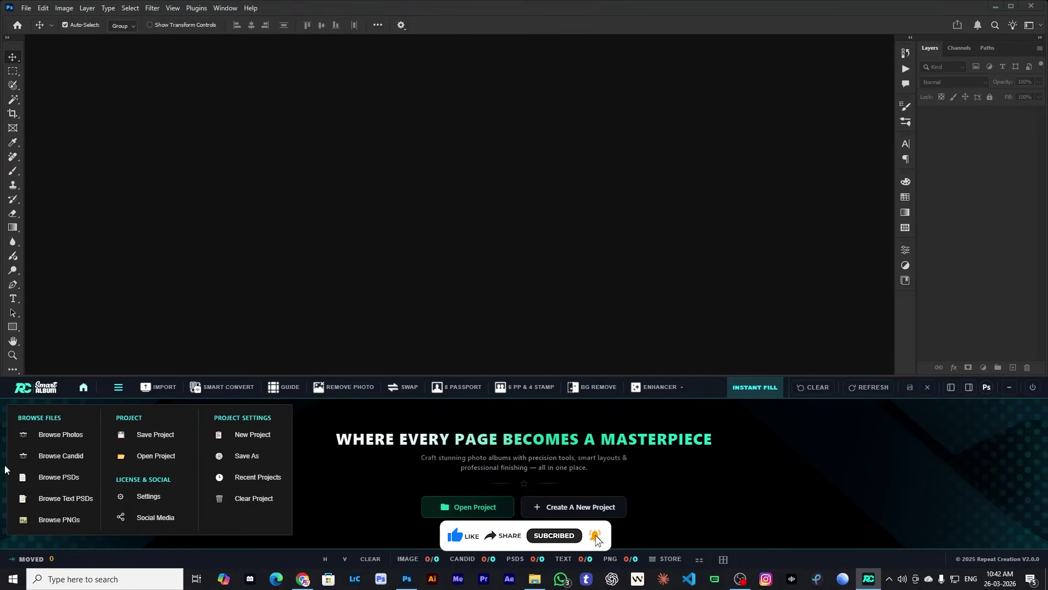
pyautogui.click(59, 435)
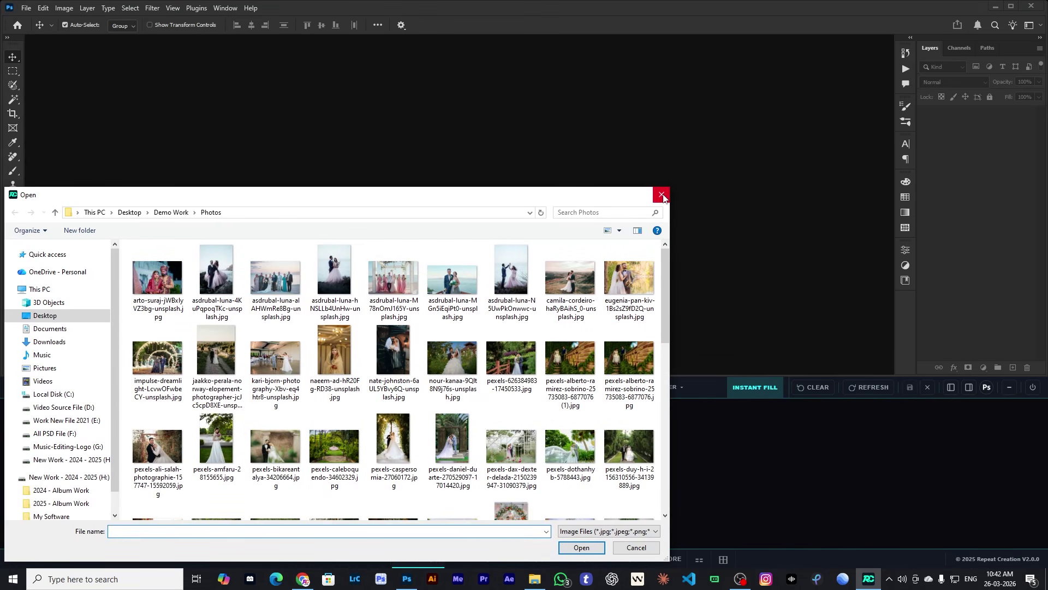
pyautogui.click(158, 282)
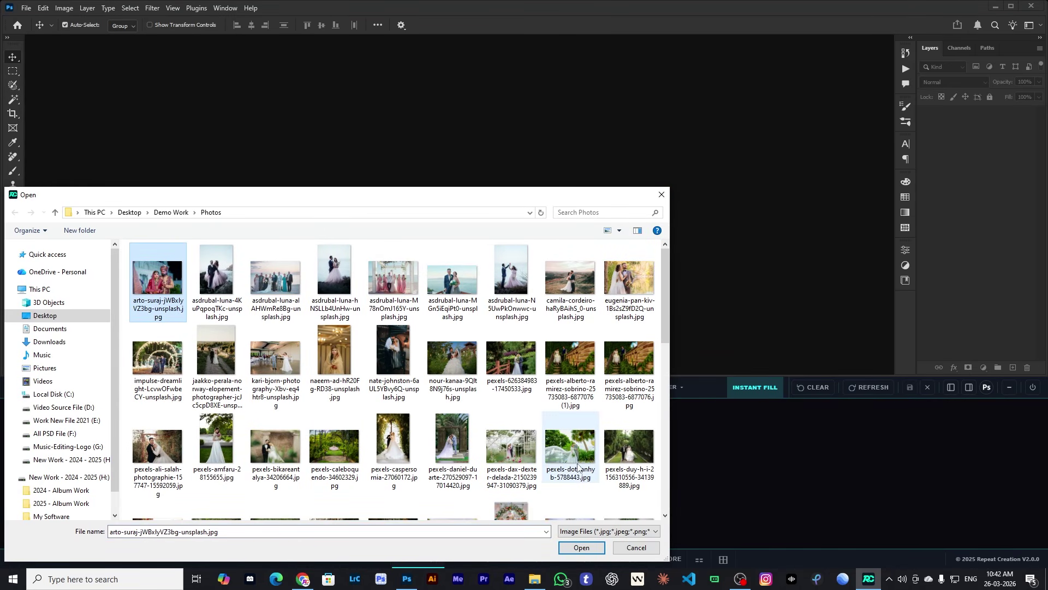
pyautogui.hotkey('ctrl', 'a')
pyautogui.click(581, 547)
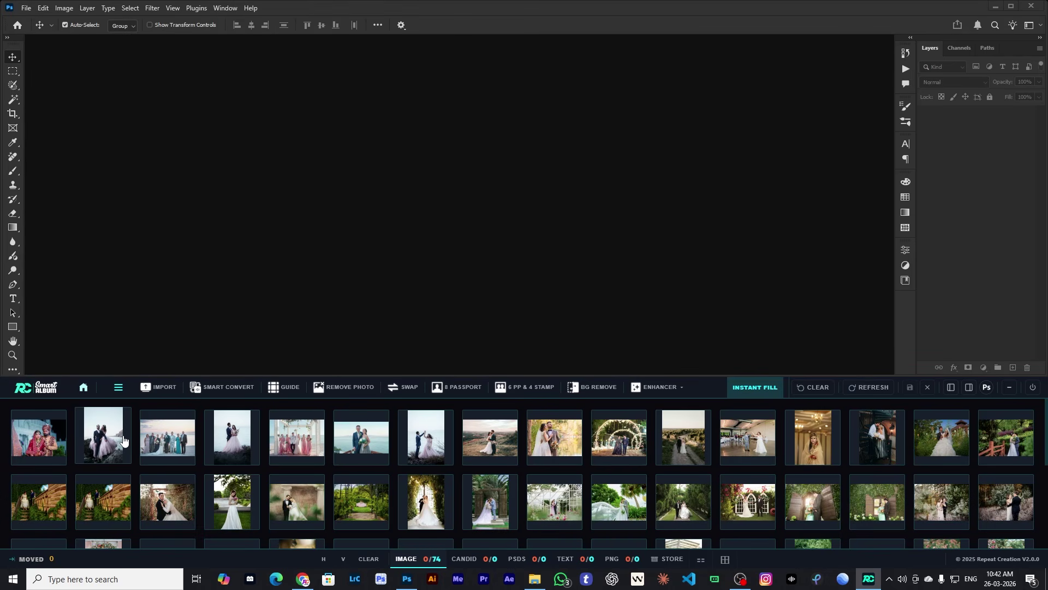
# - Load every PSD from the All Text PSD folder as text PSDs and select the eighth design in the gallery
pyautogui.click(118, 387)
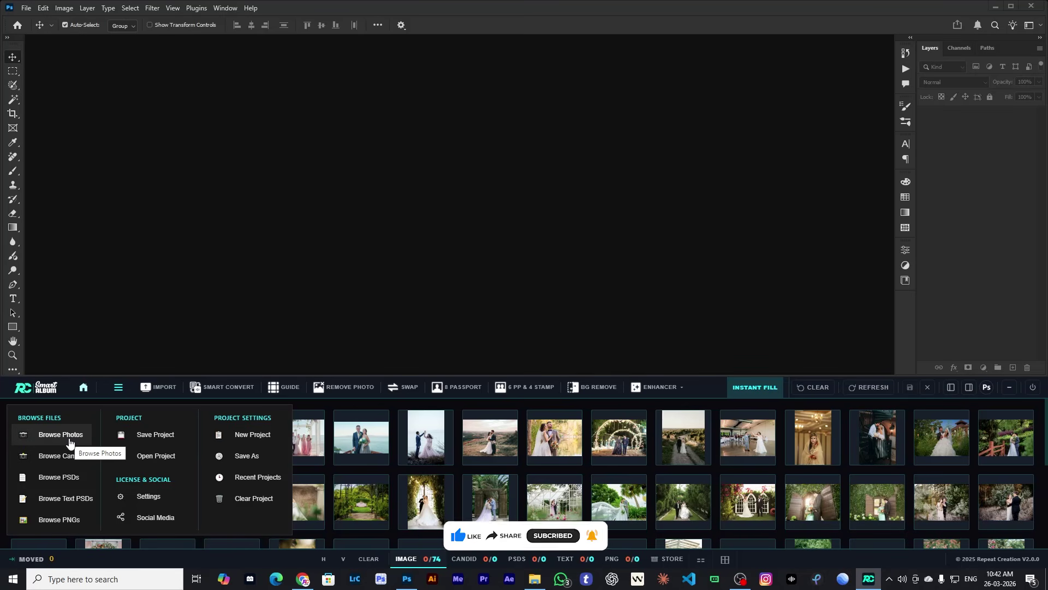
pyautogui.click(79, 503)
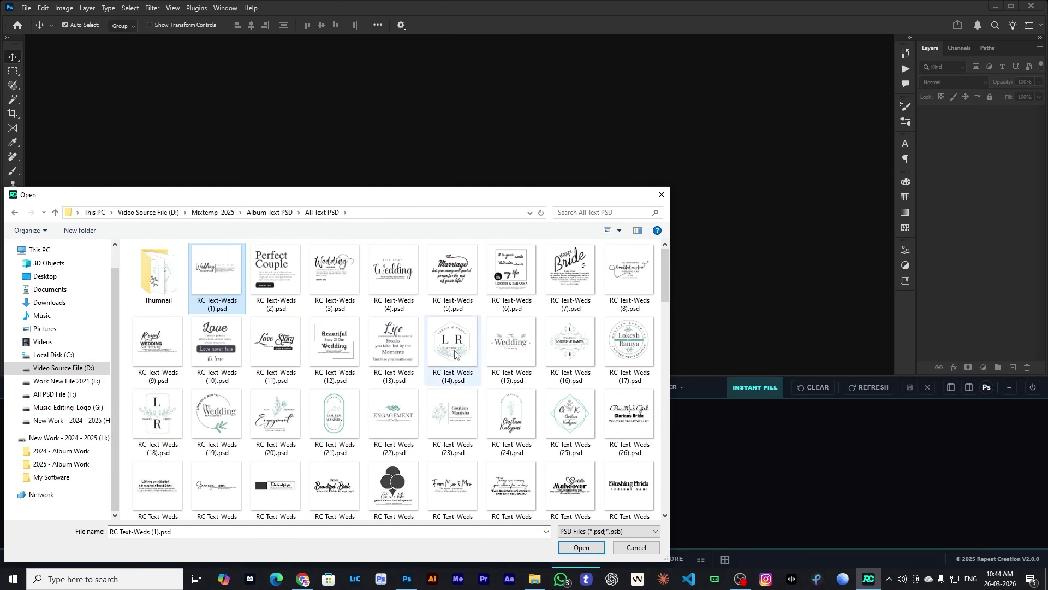
pyautogui.hotkey('ctrl', 'a')
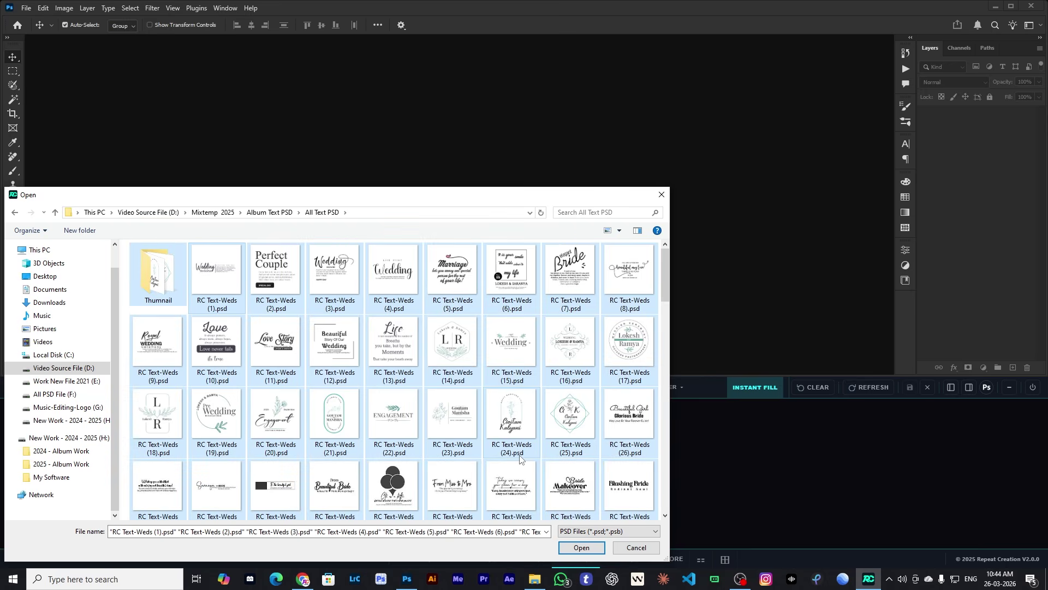
pyautogui.click(597, 550)
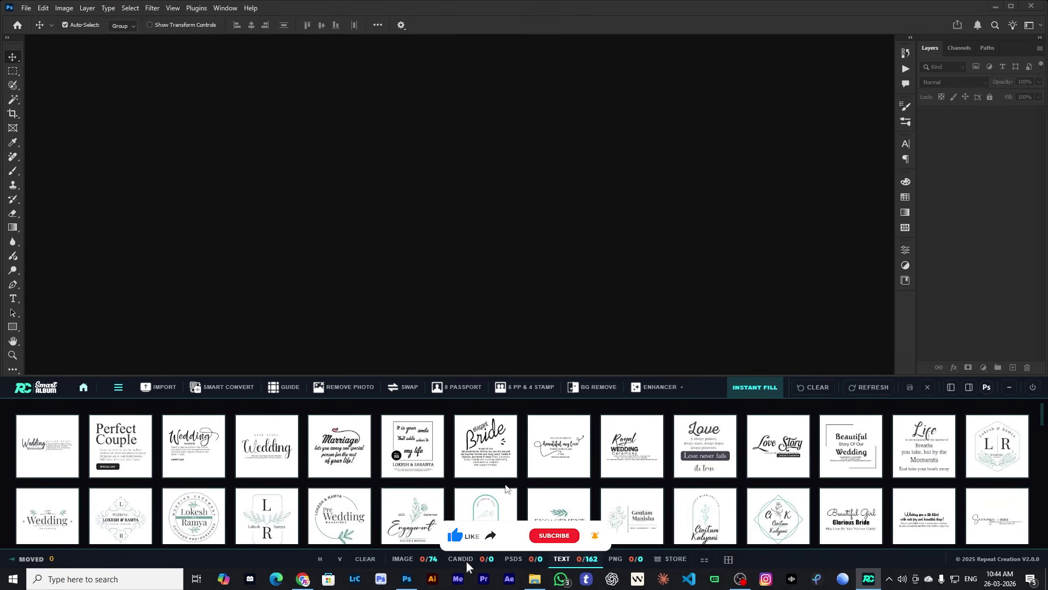
pyautogui.click(118, 386)
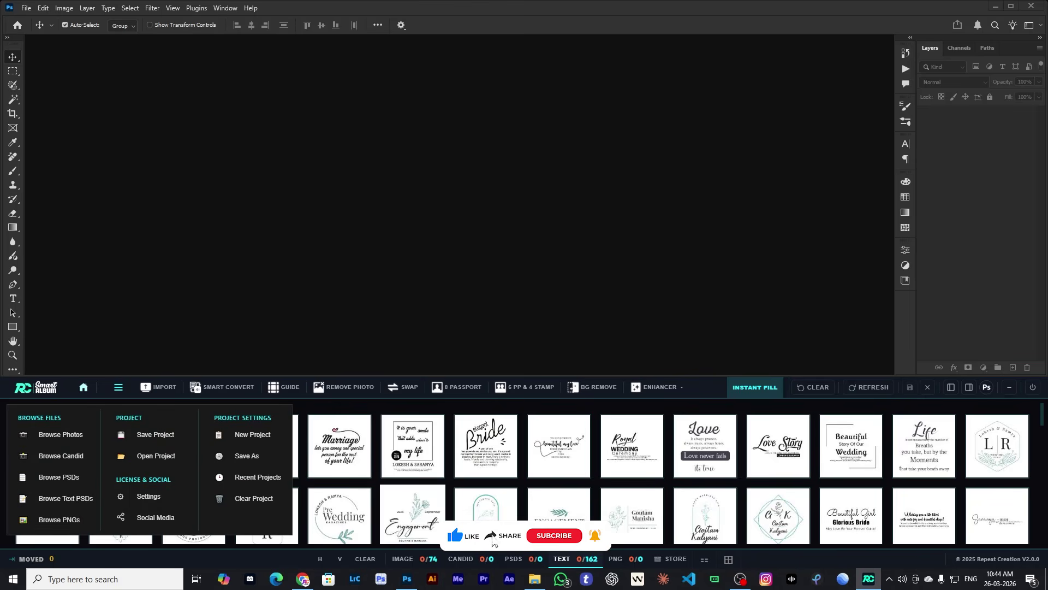
pyautogui.click(558, 446)
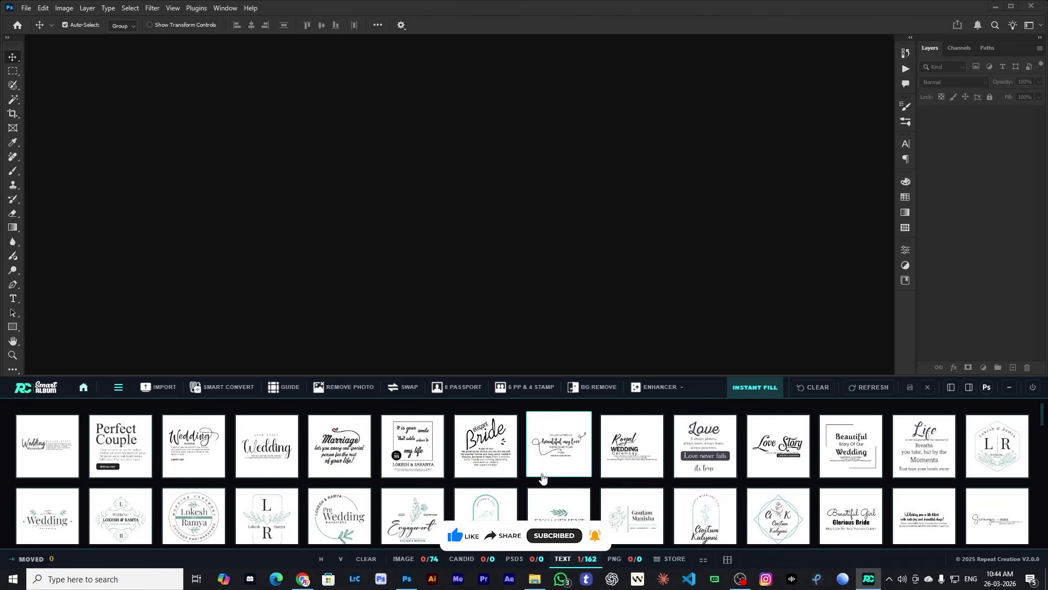
# - Load all the PNG files from the RC Cloud Assets > PNG > Floral PNG folder and look through the PNG gallery
pyautogui.click(118, 386)
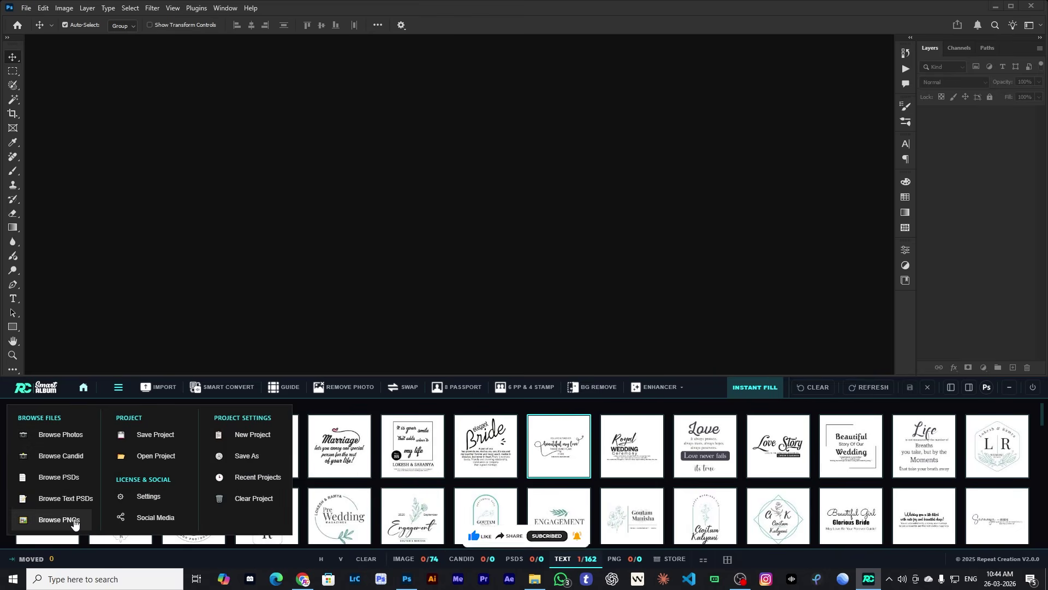
pyautogui.click(71, 519)
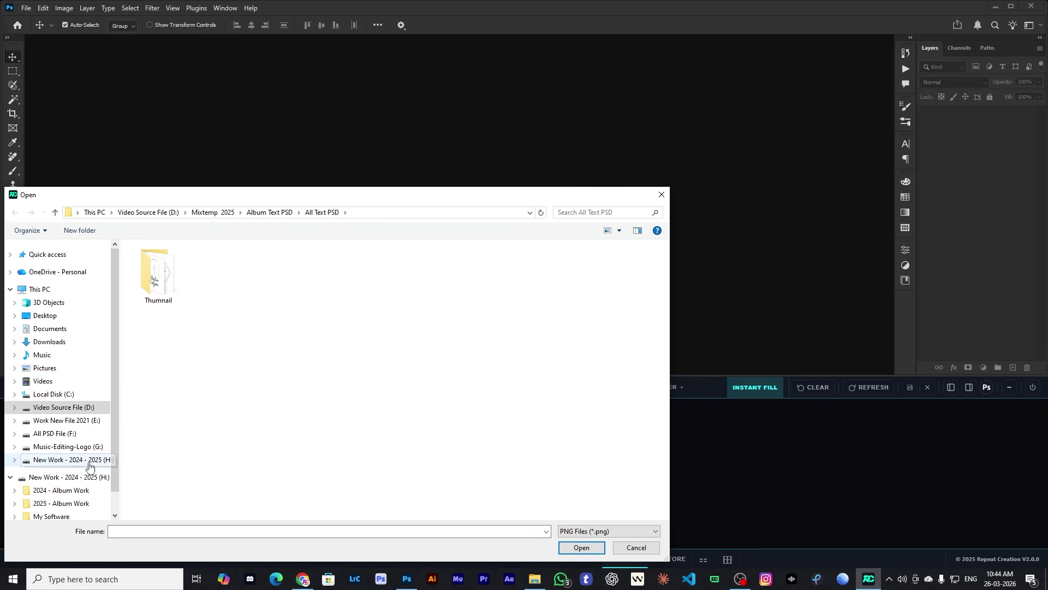
pyautogui.scroll(-1, 82, 459)
pyautogui.click(67, 425)
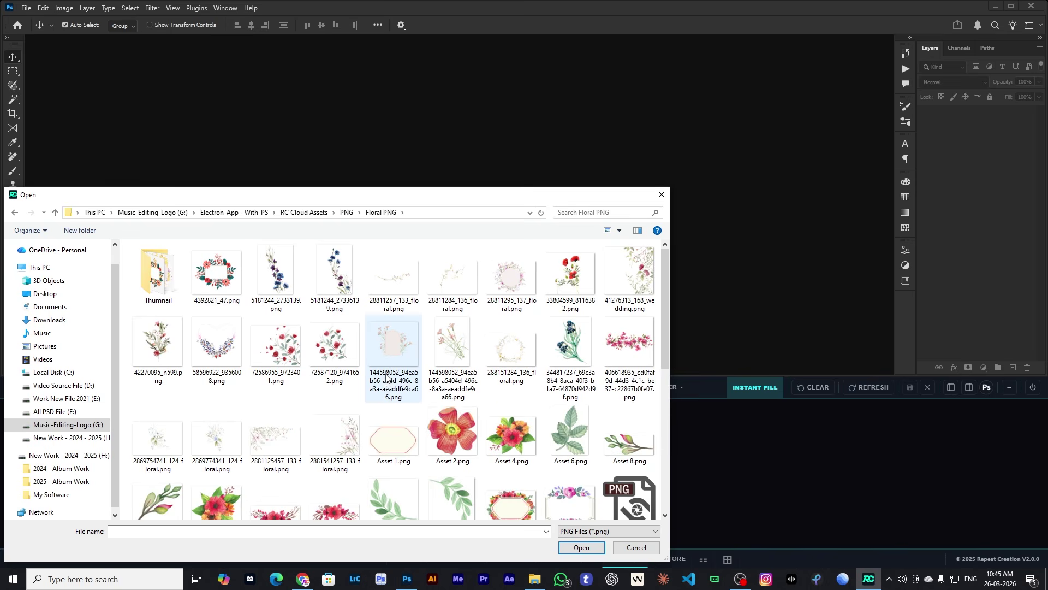
pyautogui.click(417, 385)
pyautogui.hotkey('ctrl', 'a')
pyautogui.press('Return')
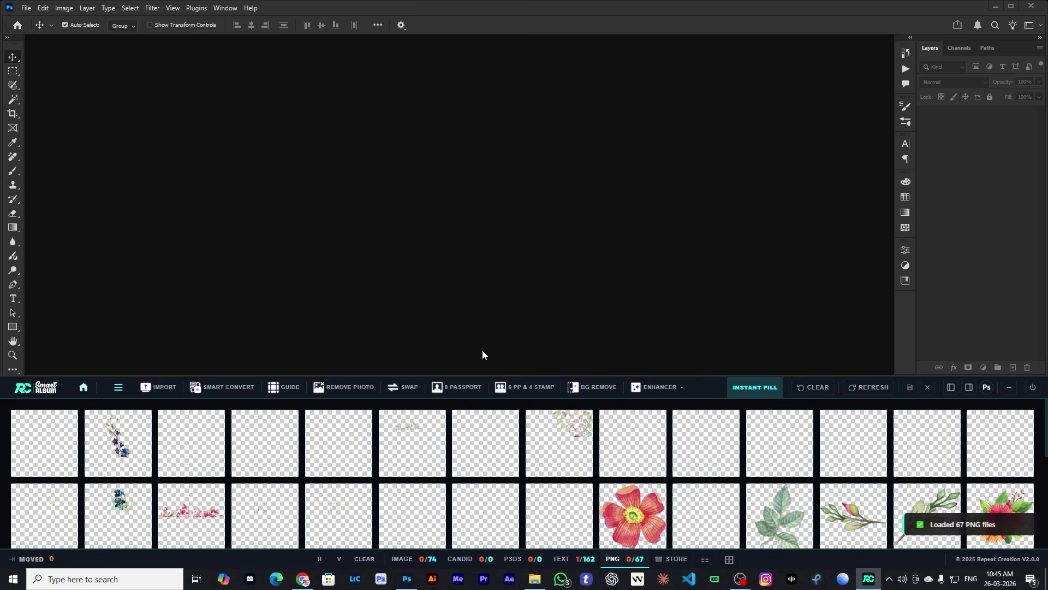
pyautogui.scroll(-3, 446, 463)
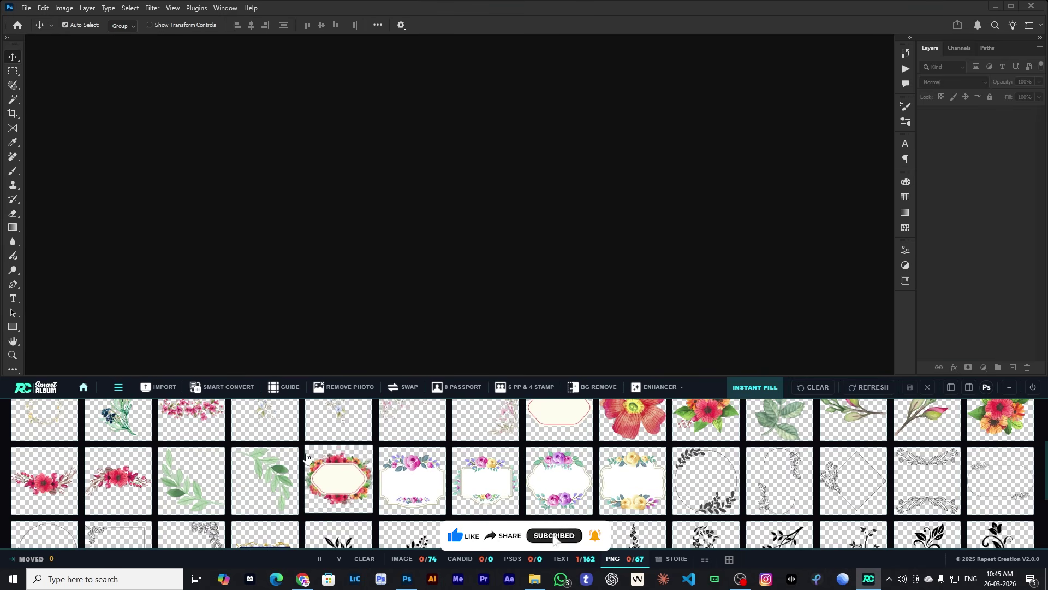
pyautogui.scroll(1, 307, 457)
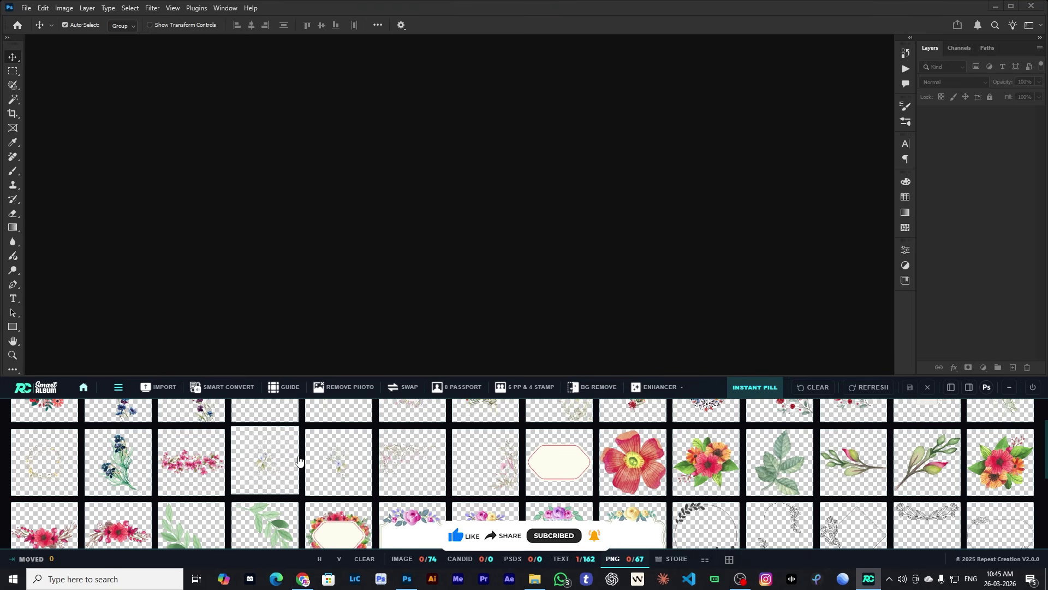
# - Open the RC Smart Album settings and examine the version and build information and the license activation details
pyautogui.click(118, 387)
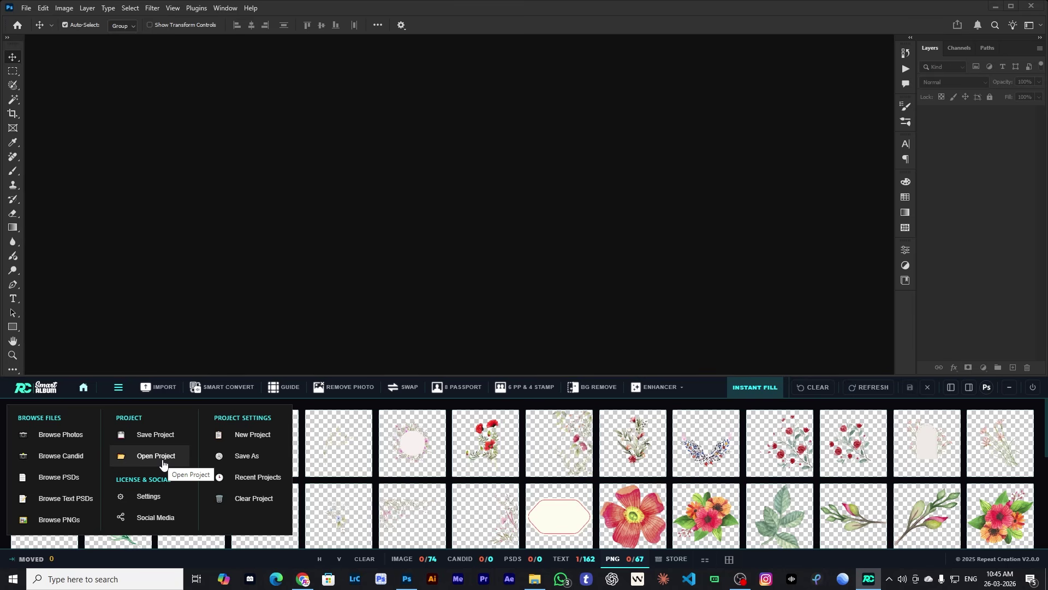
pyautogui.click(144, 496)
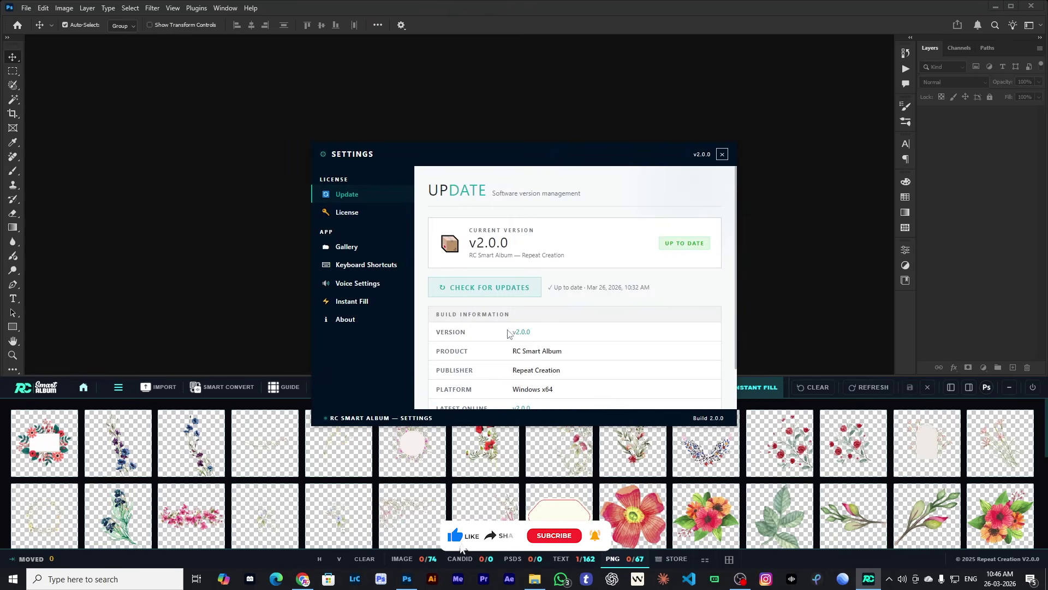
pyautogui.moveTo(517, 150); pyautogui.dragTo(499, 95)
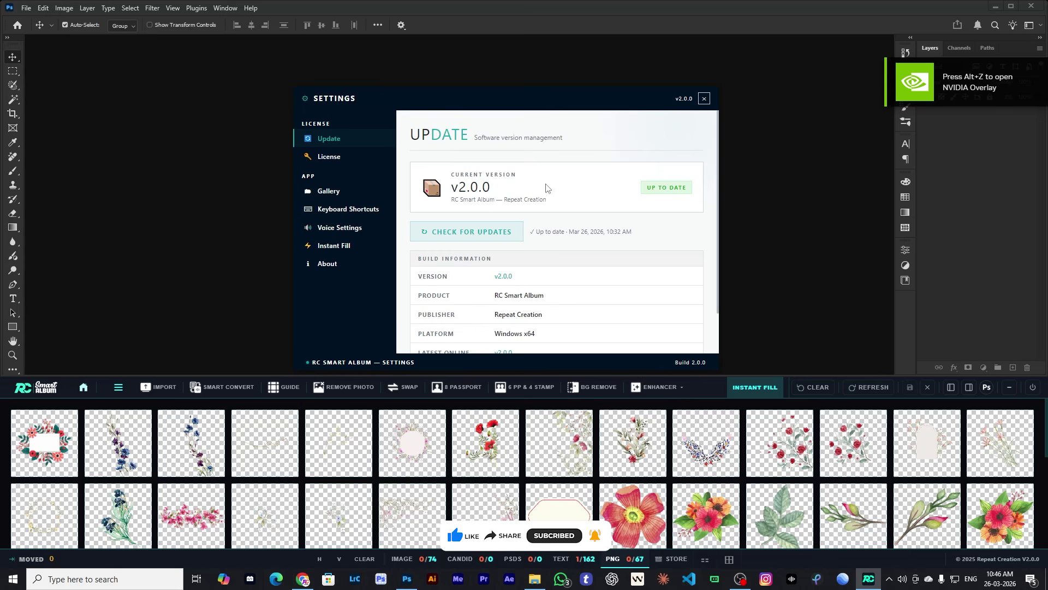
pyautogui.moveTo(500, 100)
pyautogui.mouseDown()
pyautogui.moveTo(485, 75)
pyautogui.moveTo(510, 101)
pyautogui.mouseUp()
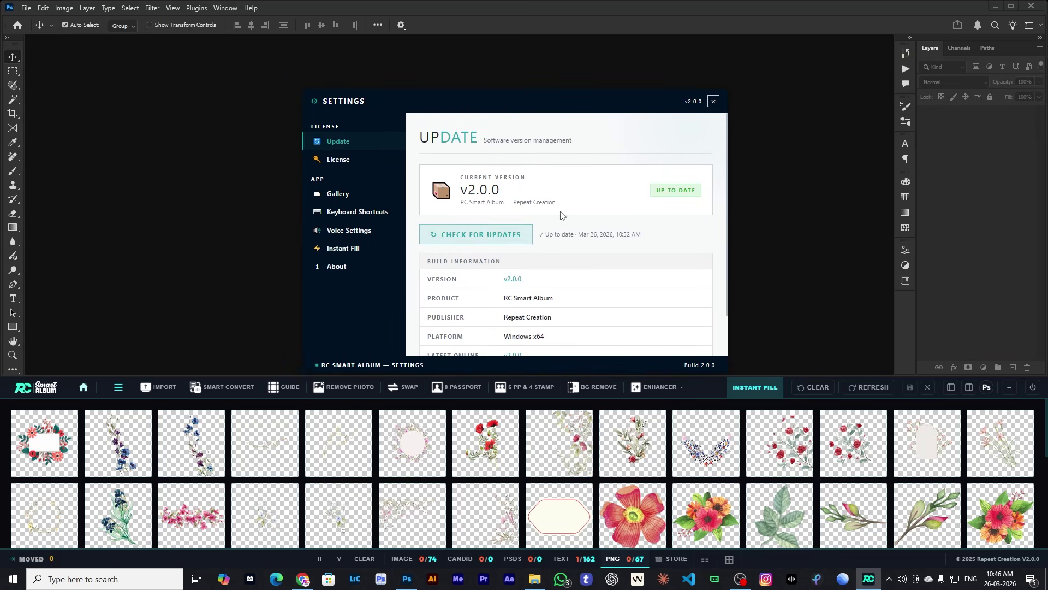
pyautogui.moveTo(505, 108); pyautogui.dragTo(494, 95)
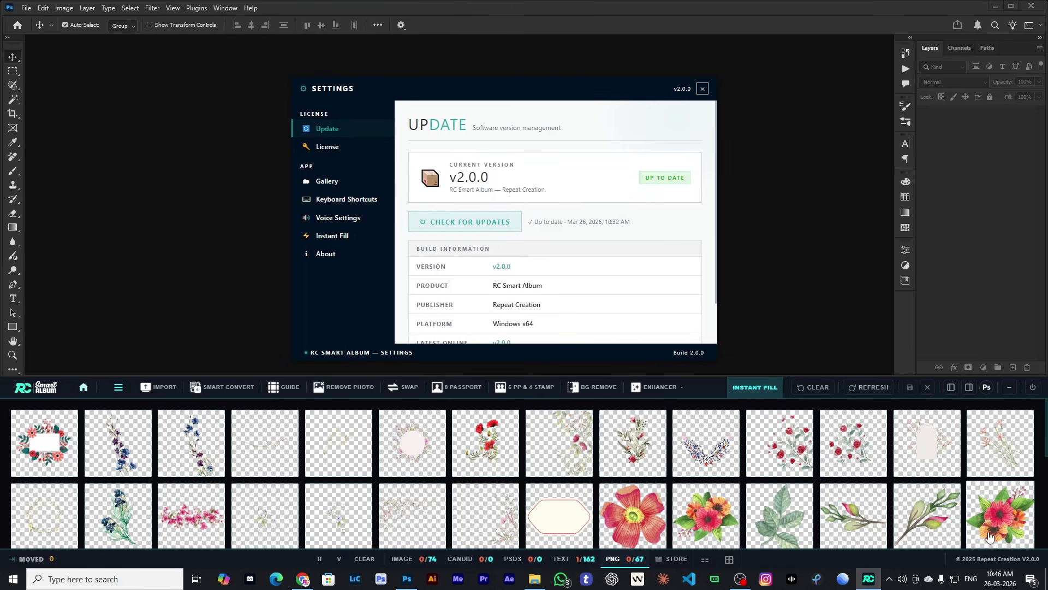
pyautogui.scroll(-2, 674, 276)
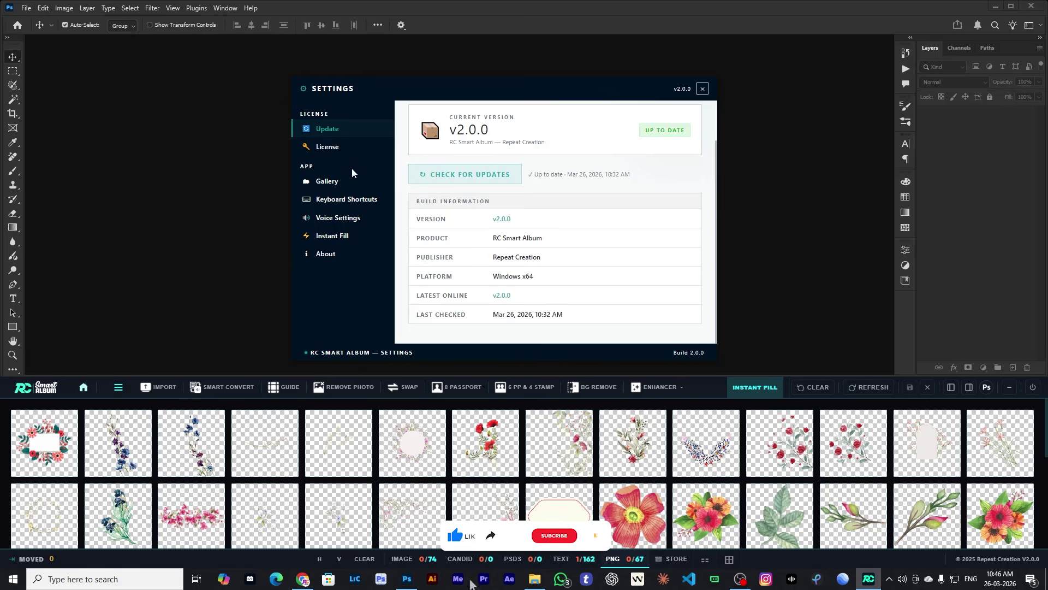
pyautogui.click(343, 148)
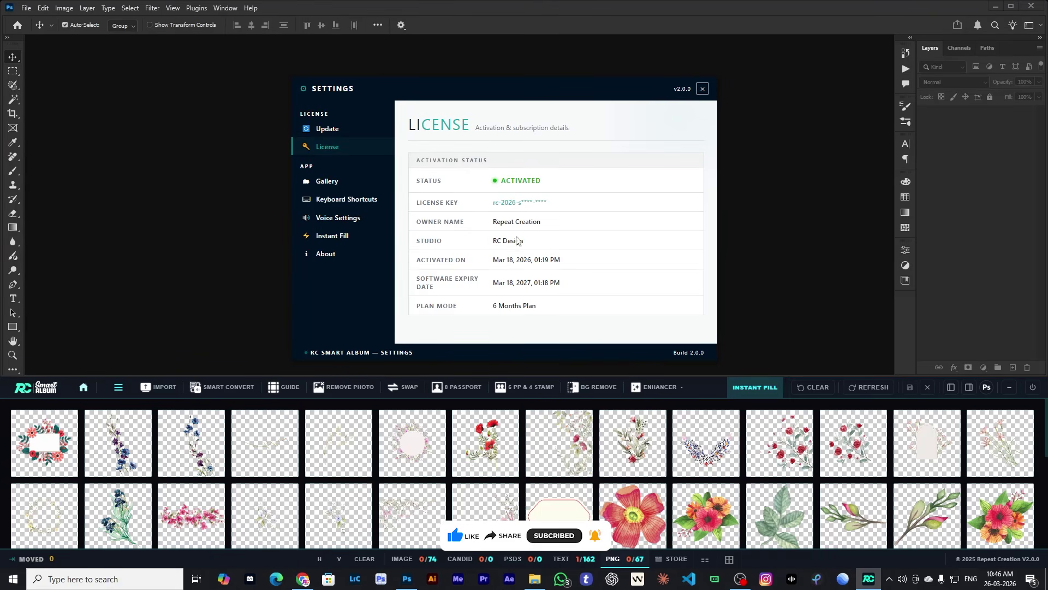
# - Enable Auto Save Path for the last used folders in the gallery settings
pyautogui.click(327, 181)
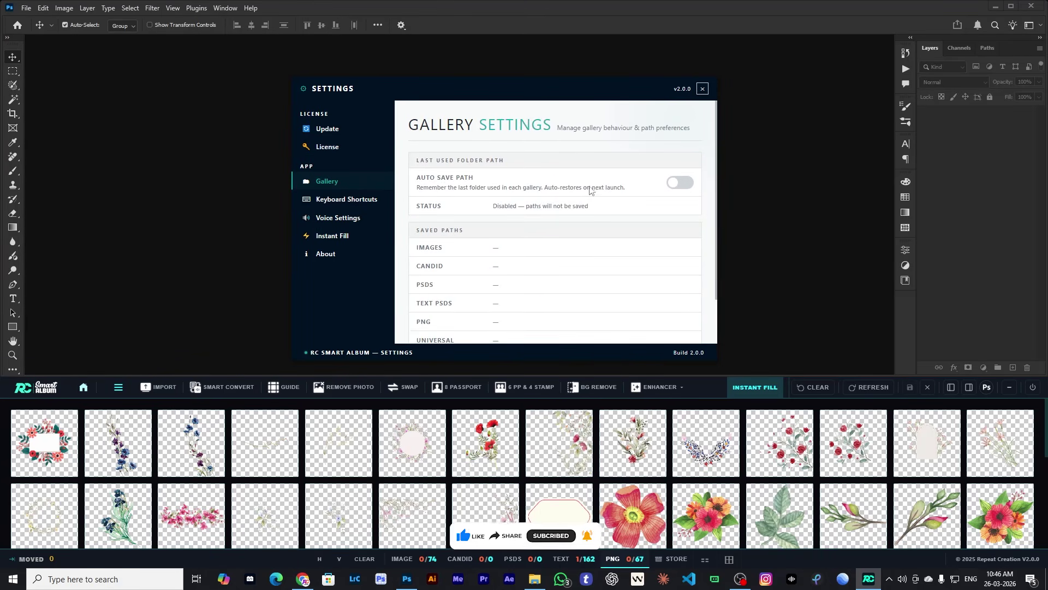
pyautogui.moveTo(505, 92); pyautogui.dragTo(501, 90)
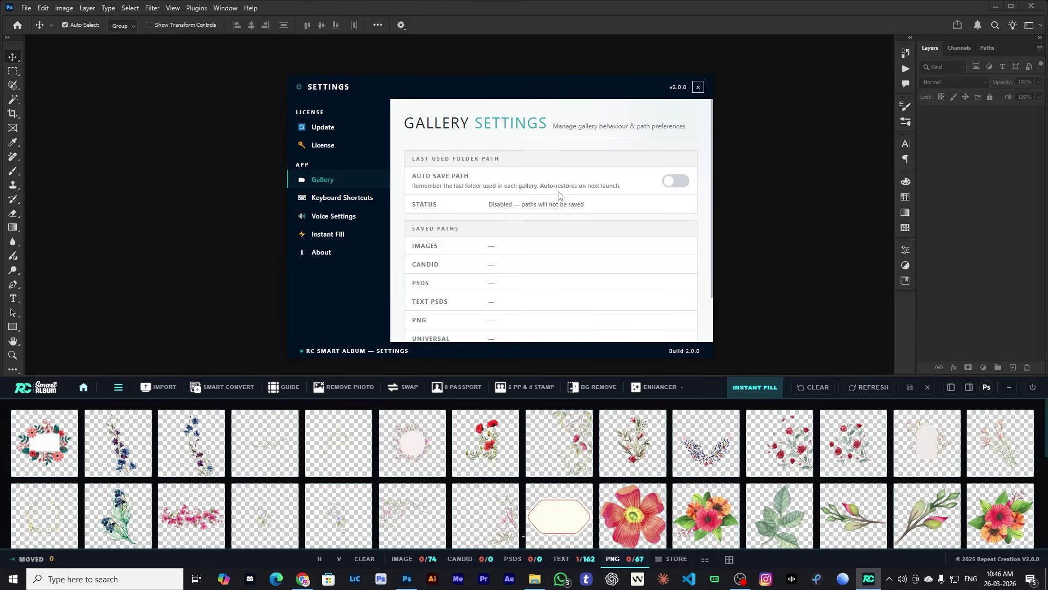
pyautogui.moveTo(467, 83); pyautogui.dragTo(465, 82)
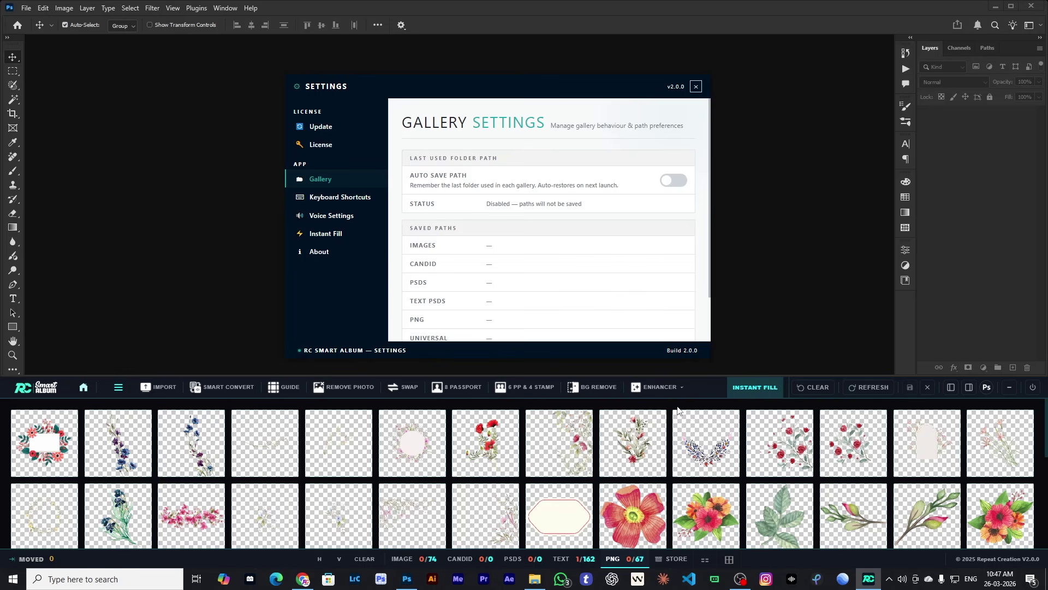
pyautogui.click(672, 182)
pyautogui.scroll(-1, 655, 180)
pyautogui.scroll(1, 641, 248)
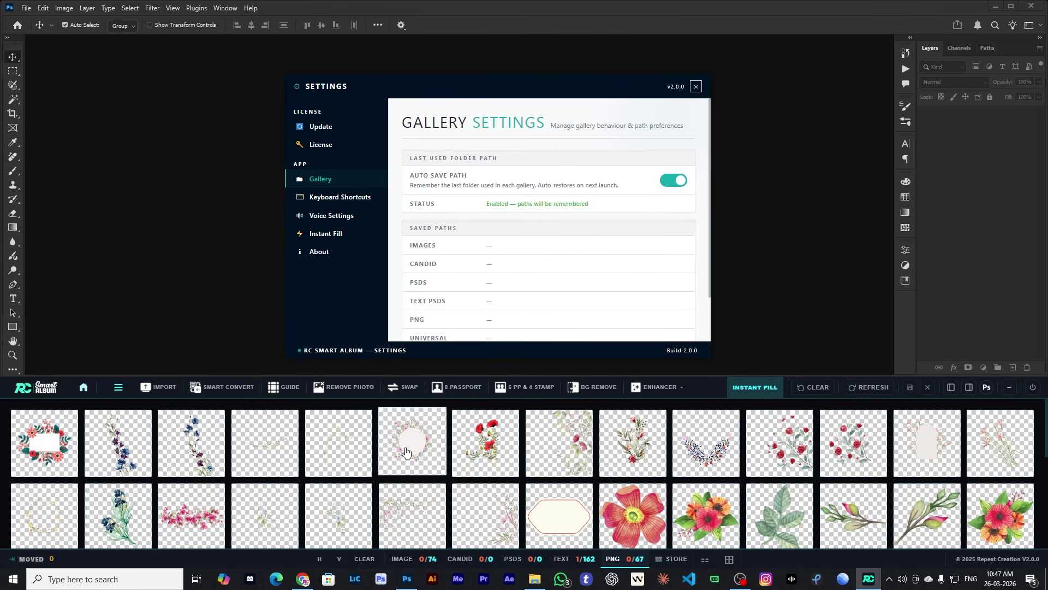
# - Review the keyboard shortcuts and enable voice alerts in the voice settings with the volume at maximum
pyautogui.click(349, 200)
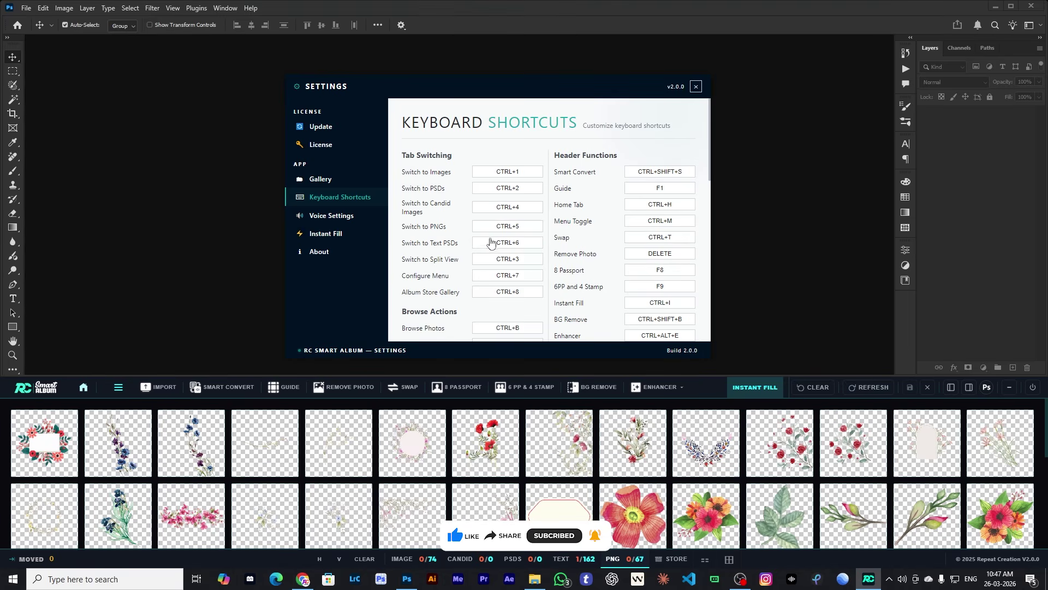
pyautogui.click(365, 219)
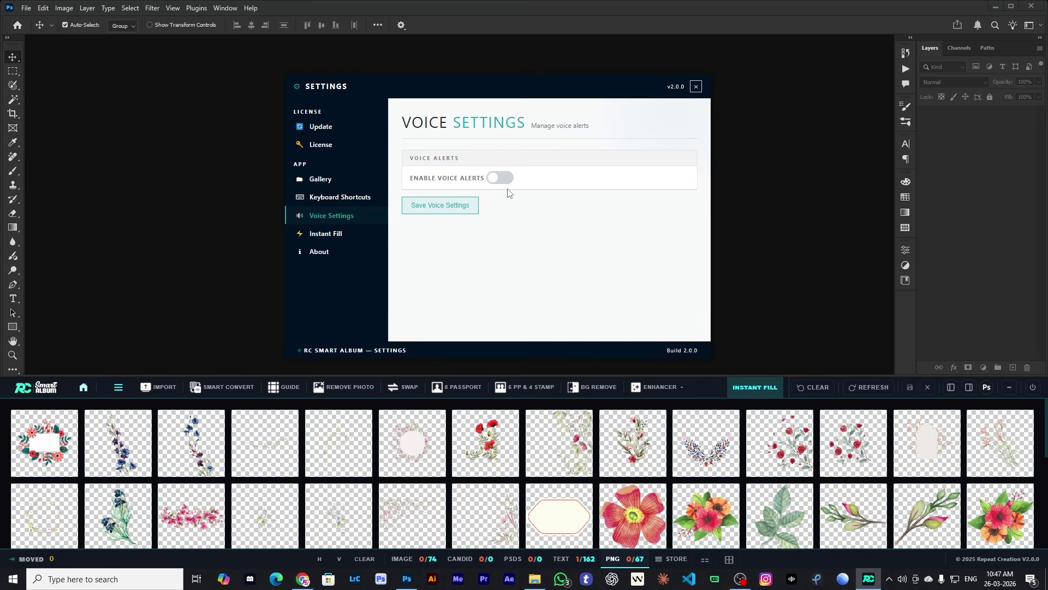
pyautogui.click(495, 179)
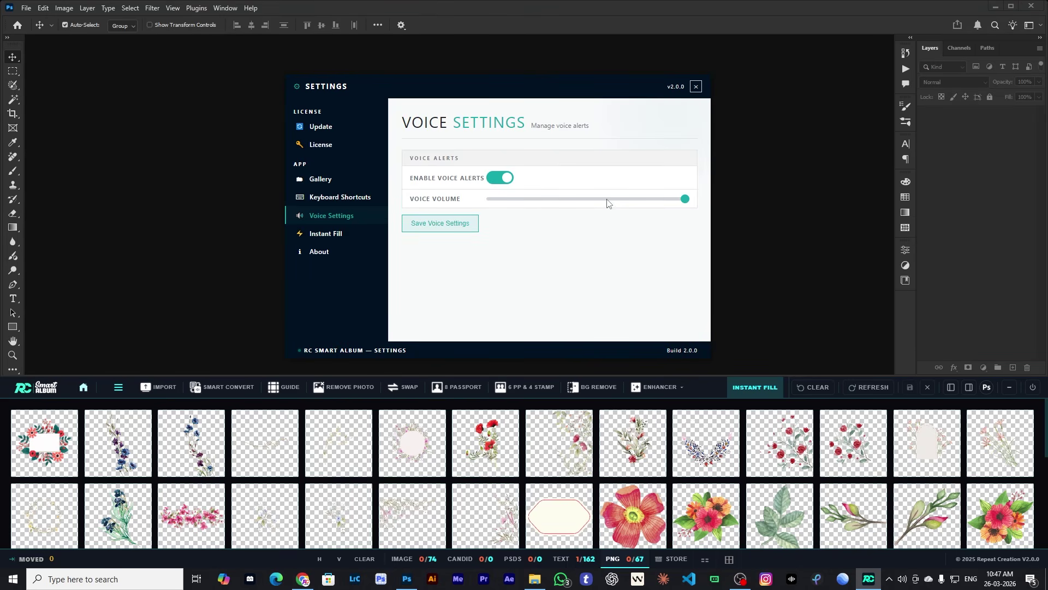
pyautogui.moveTo(555, 204); pyautogui.dragTo(688, 208)
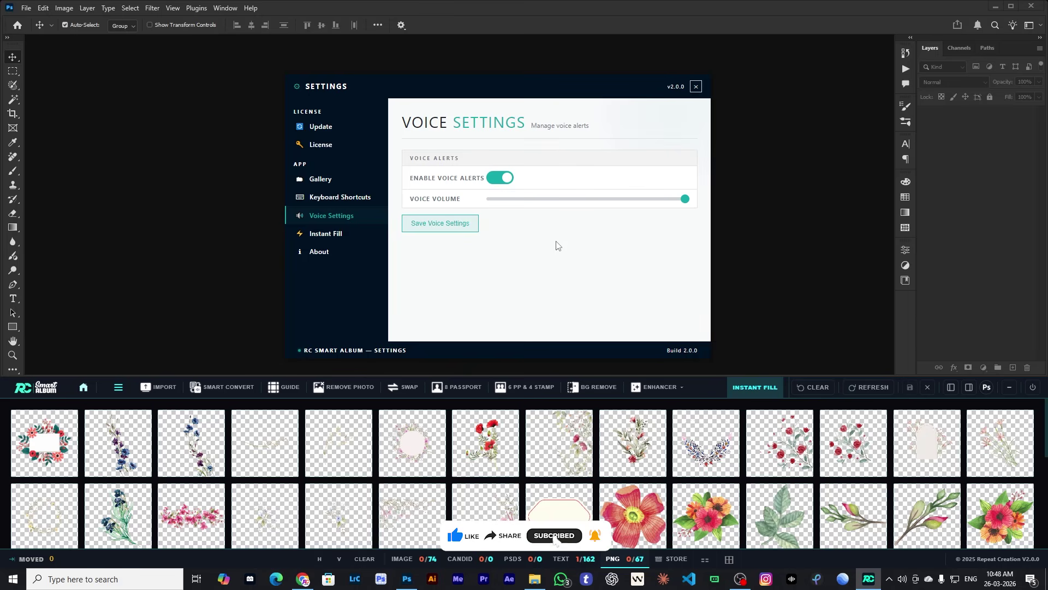
pyautogui.click(500, 178)
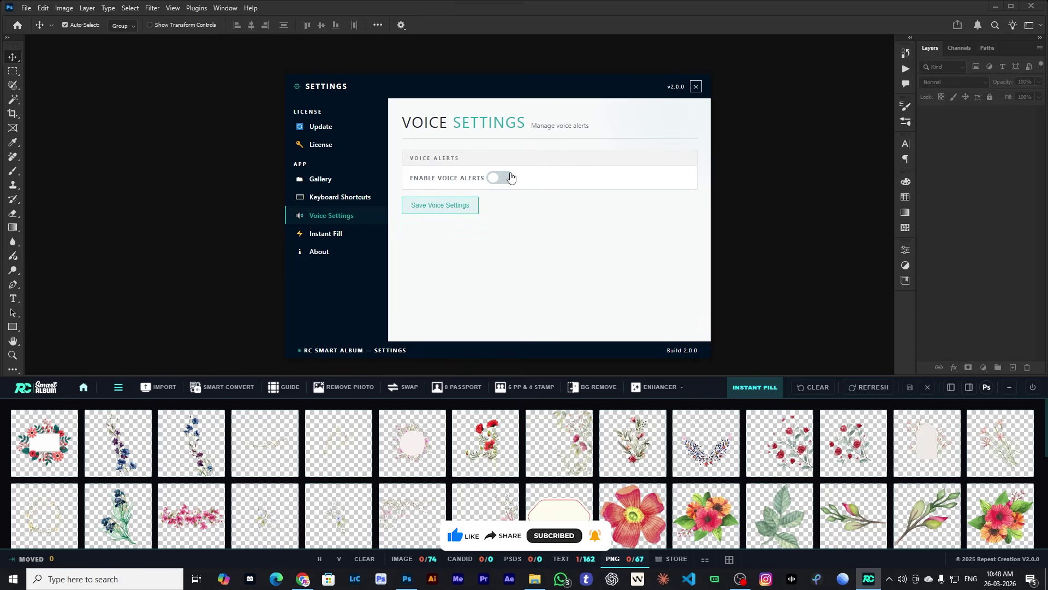
pyautogui.click(500, 177)
# - Switch the Instant Fill method to Copy to Paste Method
pyautogui.click(325, 233)
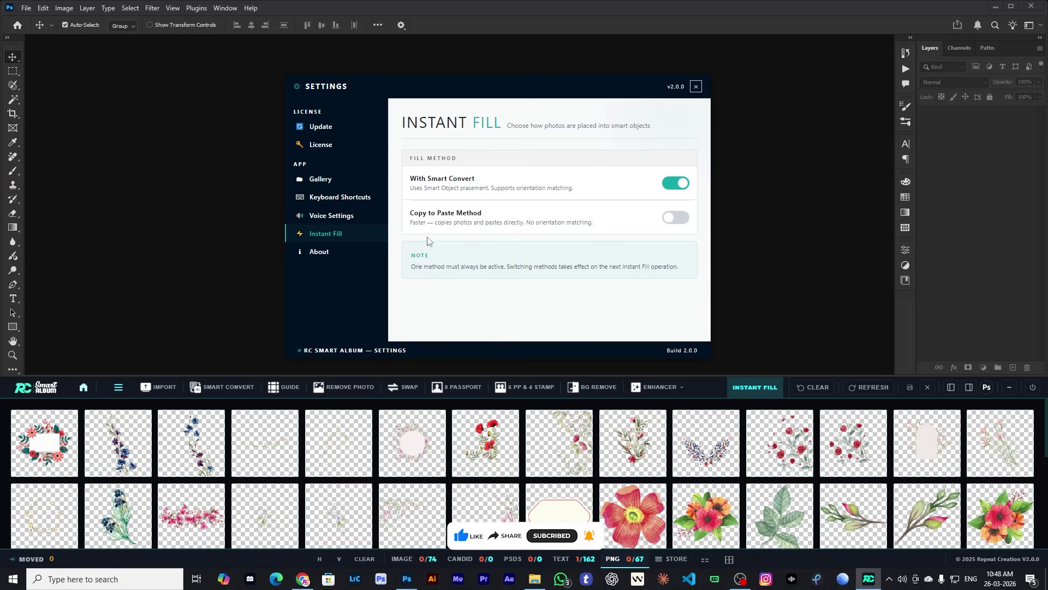
pyautogui.click(672, 220)
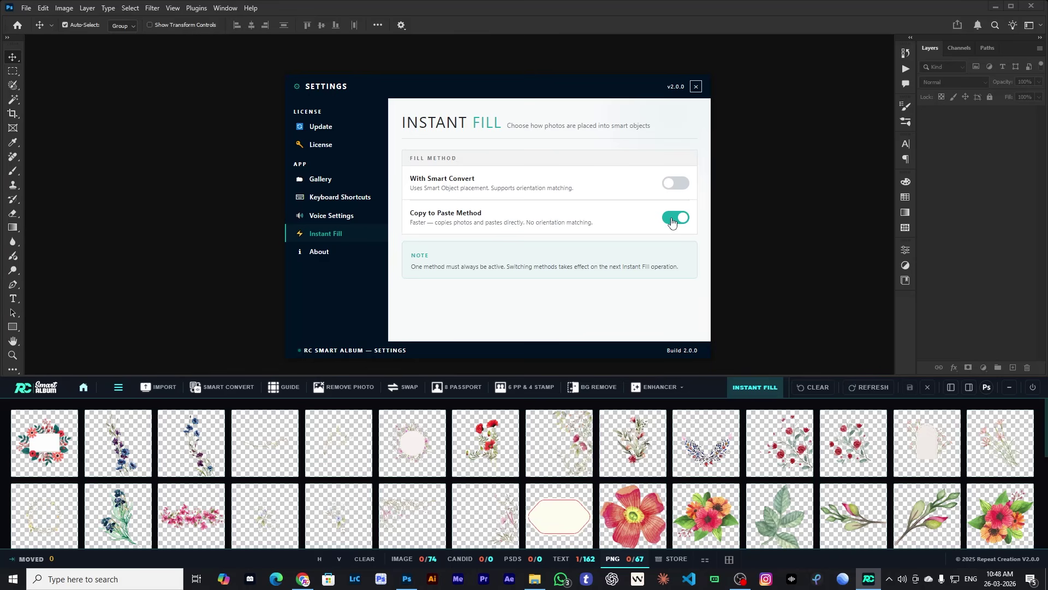
# - Switch the Instant Fill method back to With Smart Convert, view the About information and close the settings
pyautogui.click(677, 187)
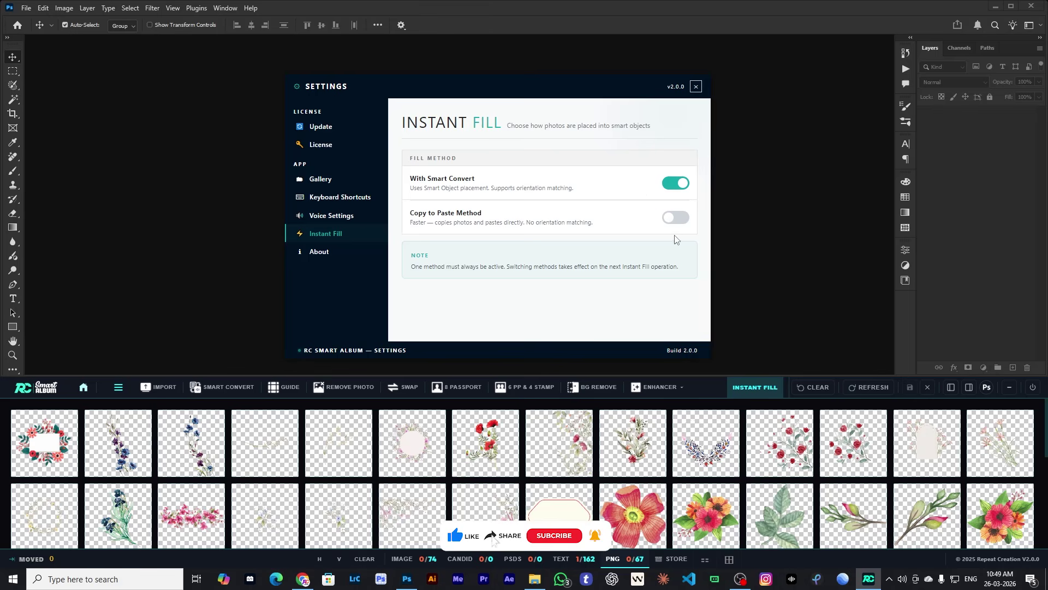
pyautogui.click(334, 251)
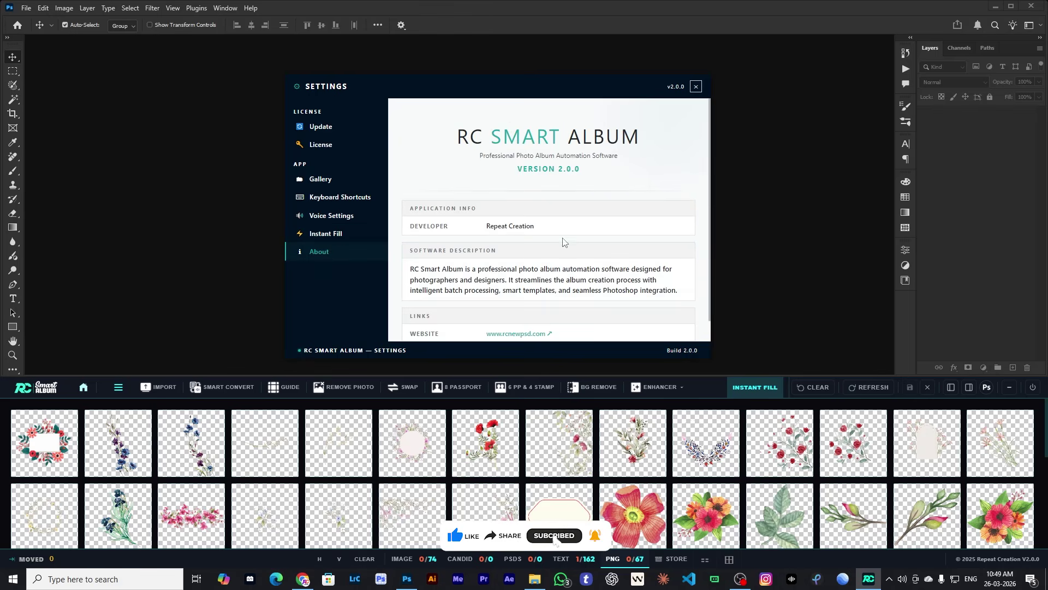
pyautogui.scroll(1, 564, 242)
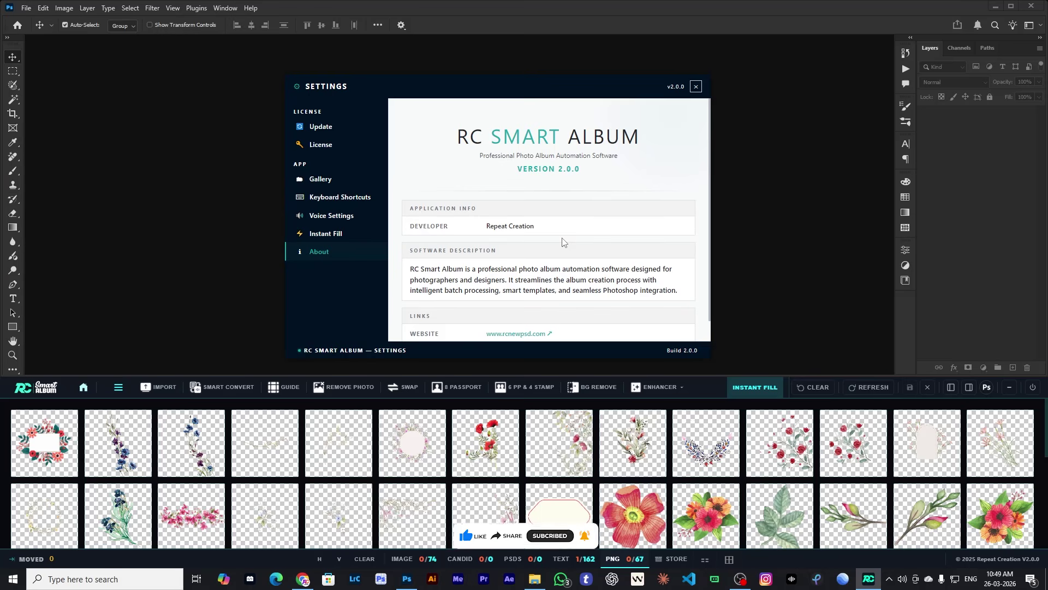
pyautogui.click(696, 86)
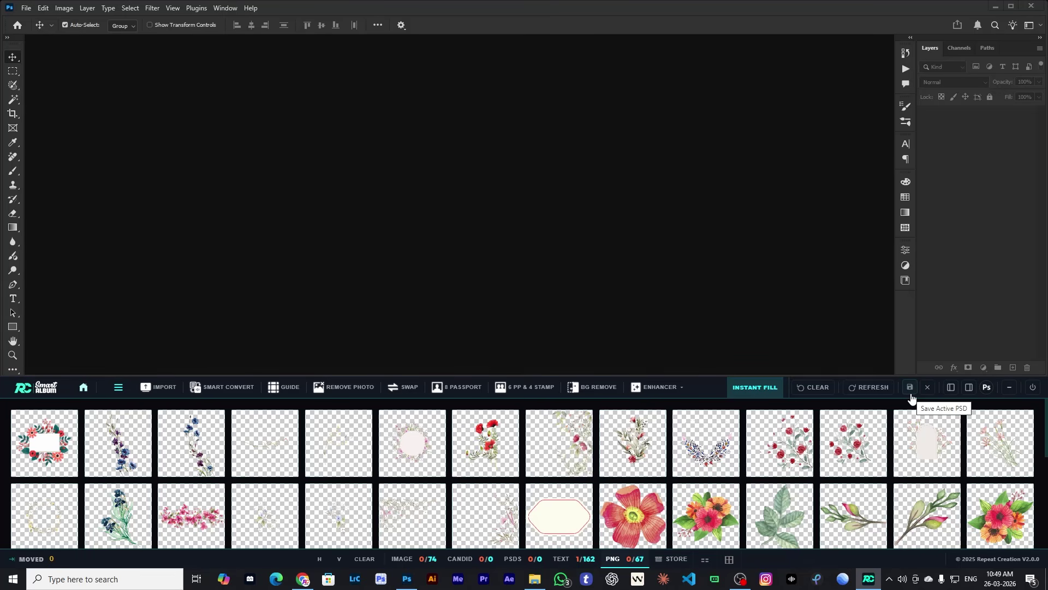
# - Show the My Folders panel and add the Photos folder from Desktop > Demo Work to it
pyautogui.click(951, 387)
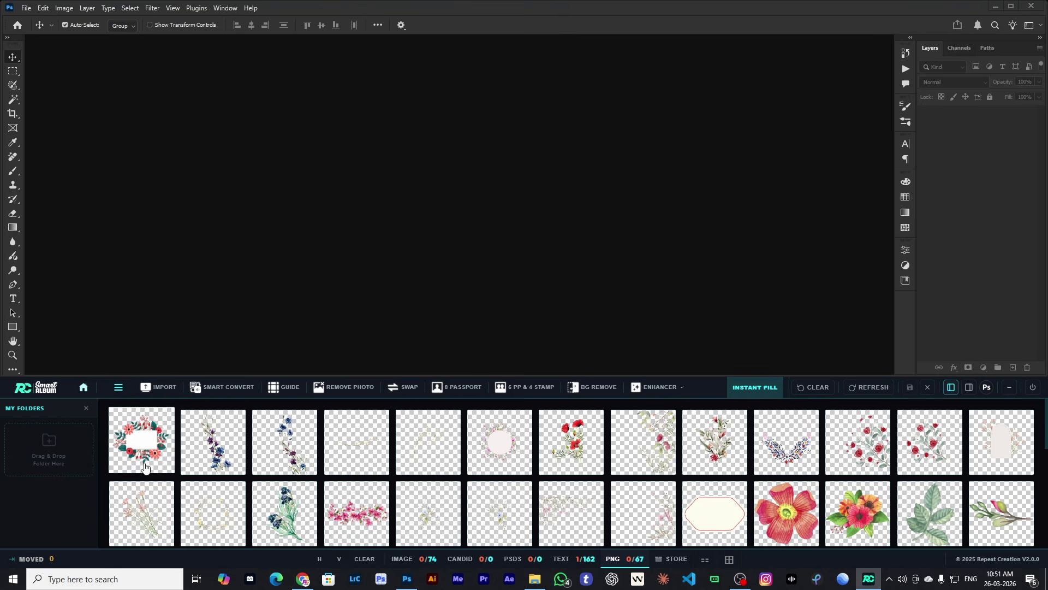
pyautogui.click(536, 580)
pyautogui.moveTo(218, 136); pyautogui.dragTo(59, 460)
pyautogui.scroll(-10, 513, 460)
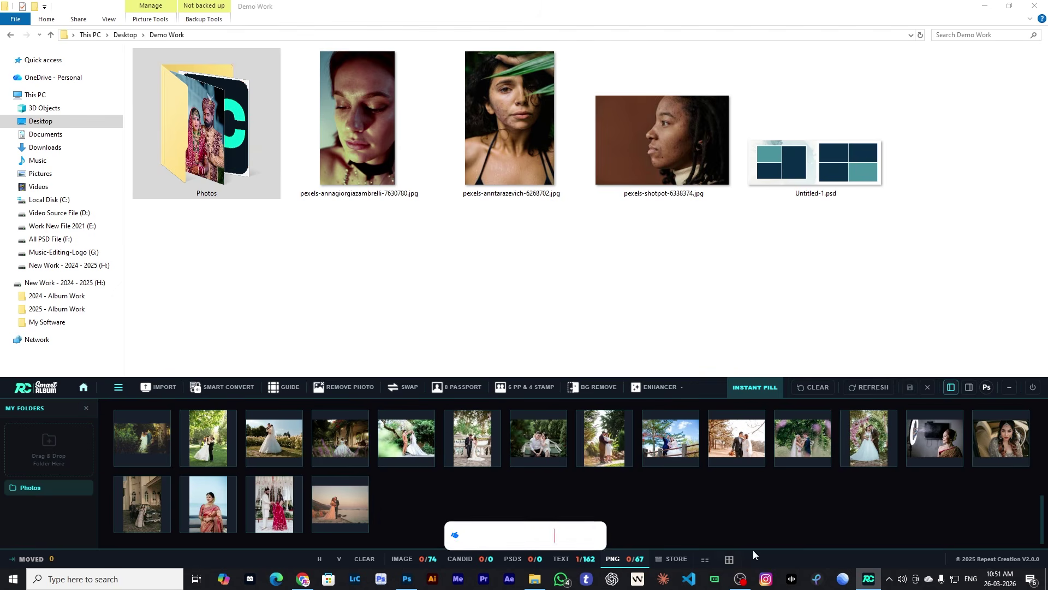
# - Show the Tools panel and set the output folder
pyautogui.click(969, 388)
pyautogui.click(969, 389)
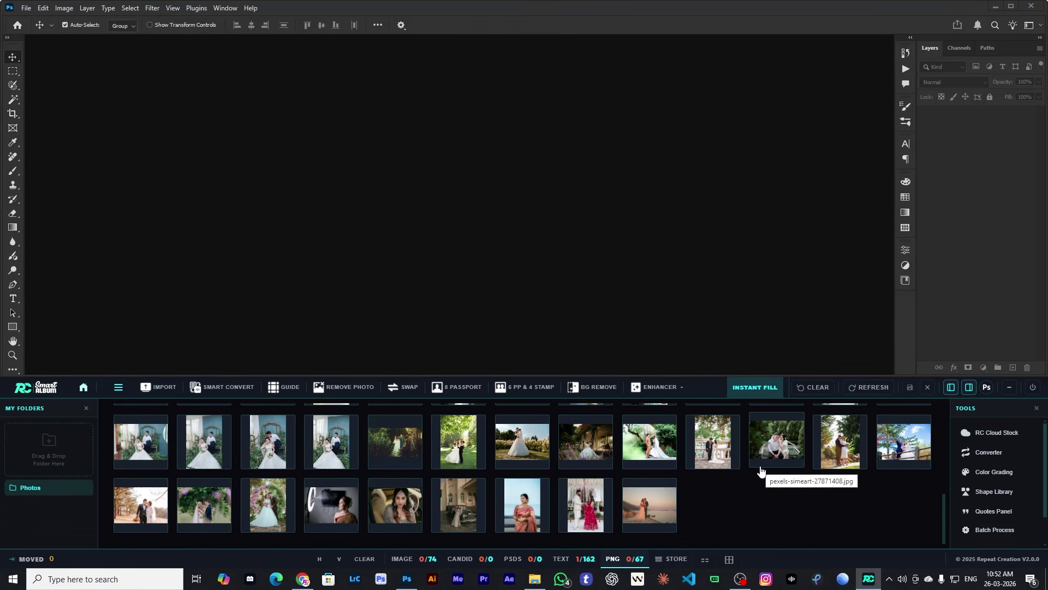
pyautogui.scroll(-1, 980, 488)
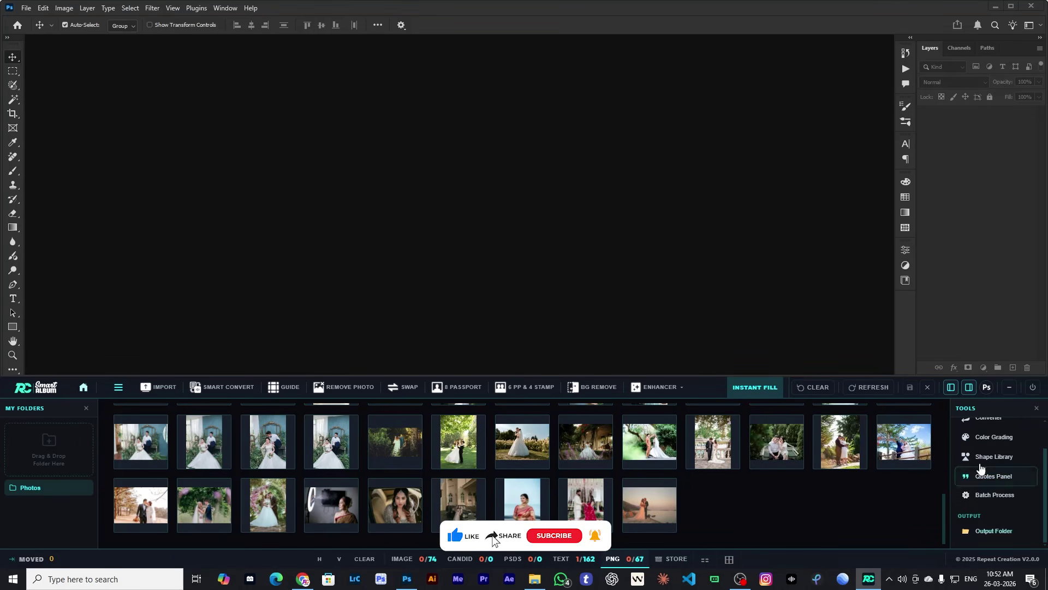
pyautogui.click(1013, 538)
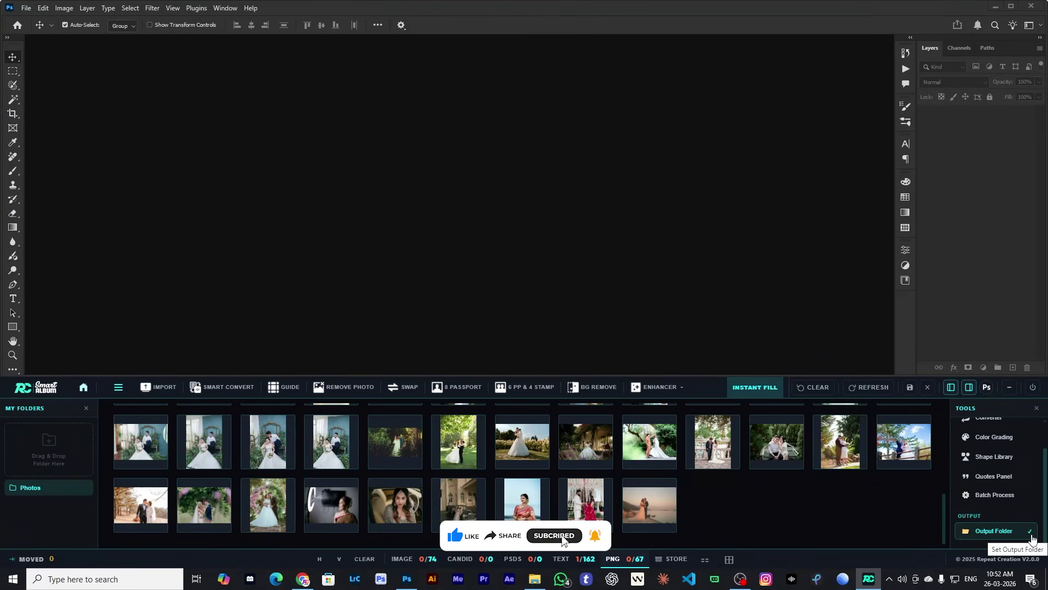
# - Open RC Cloud Stock and compare the AI Background, Album PSD and Free Assets categories
pyautogui.scroll(2, 989, 517)
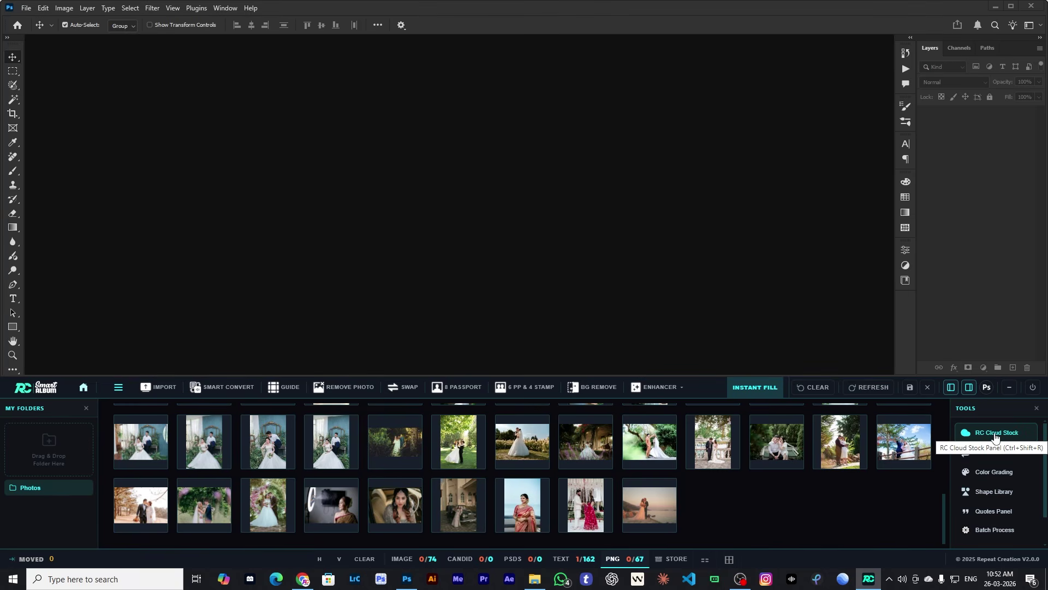
pyautogui.click(995, 438)
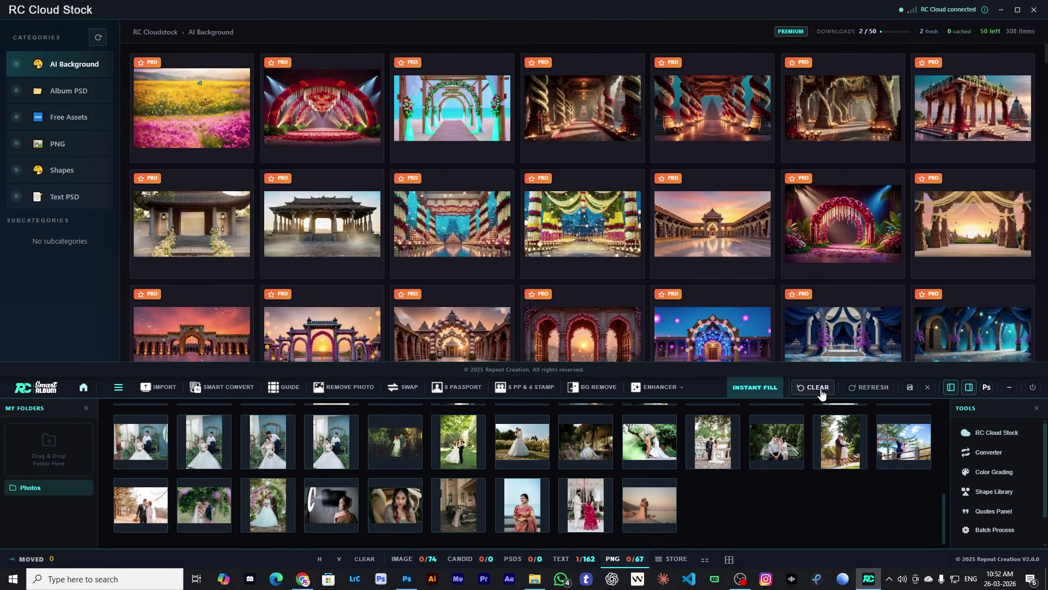
pyautogui.moveTo(622, 265)
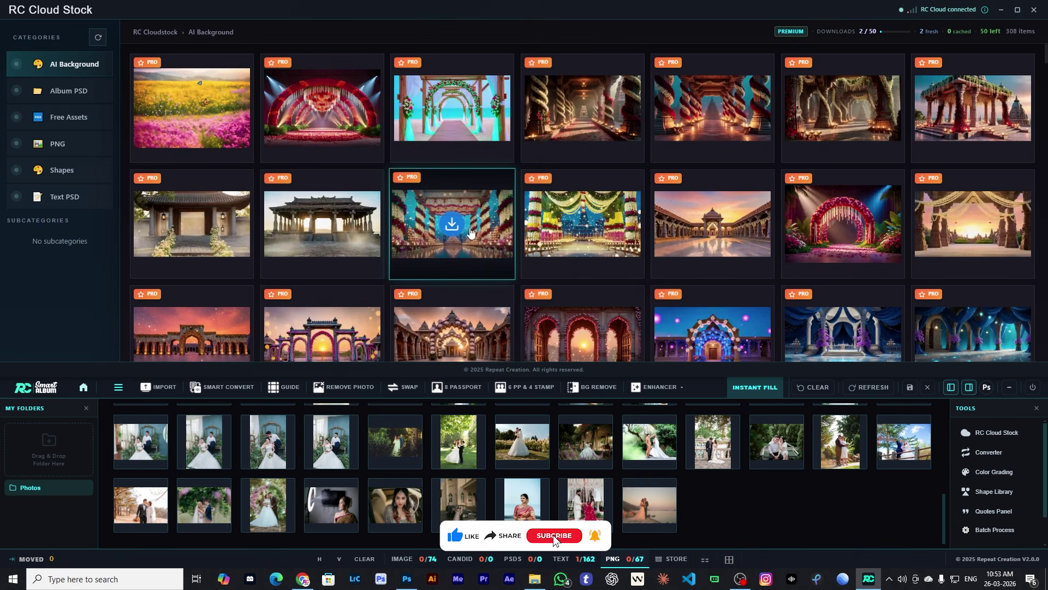
pyautogui.scroll(-1, 494, 232)
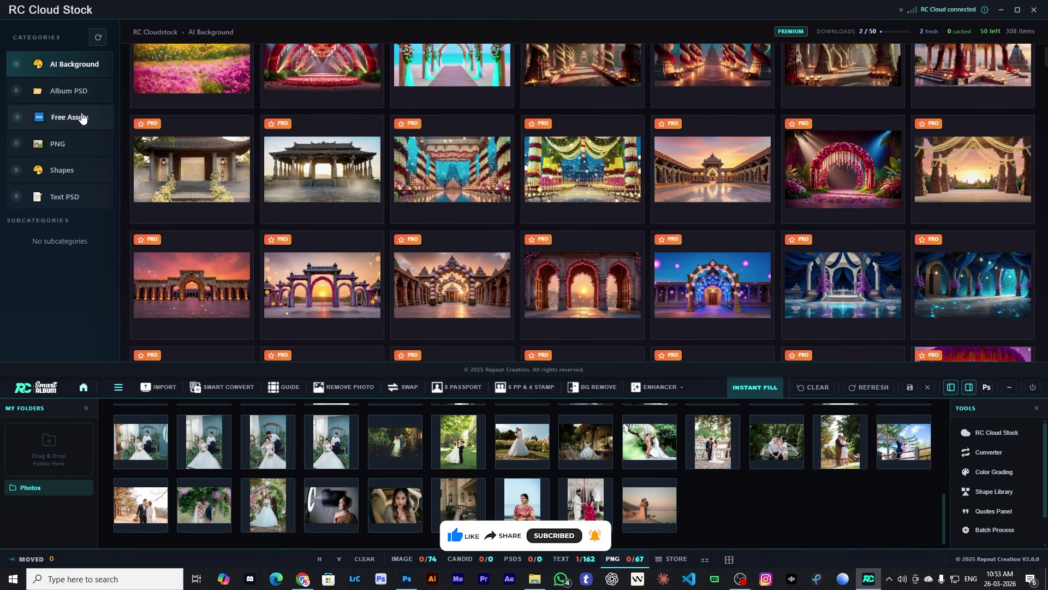
pyautogui.click(71, 94)
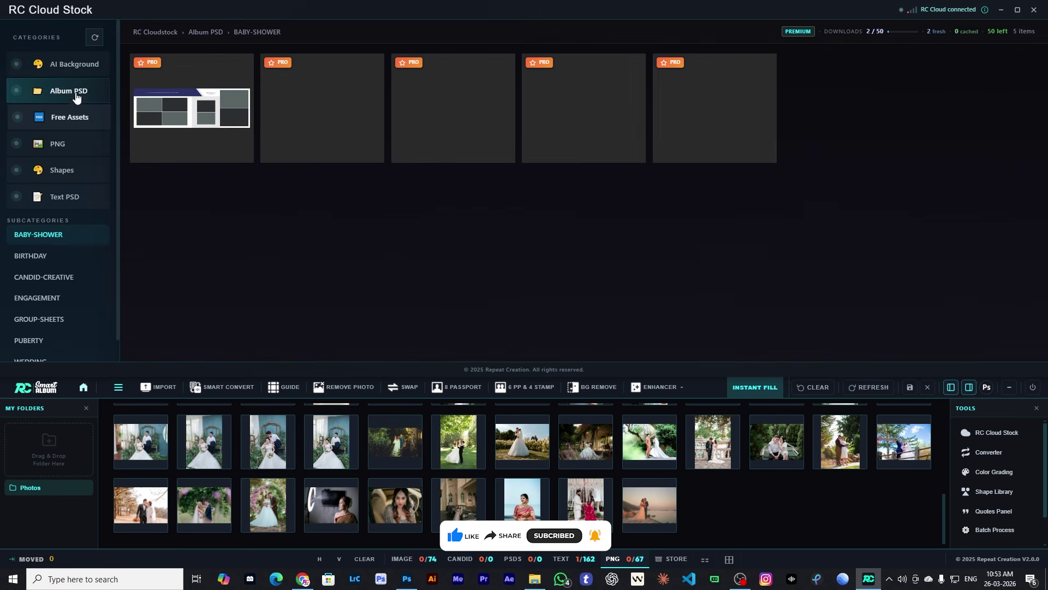
pyautogui.click(76, 64)
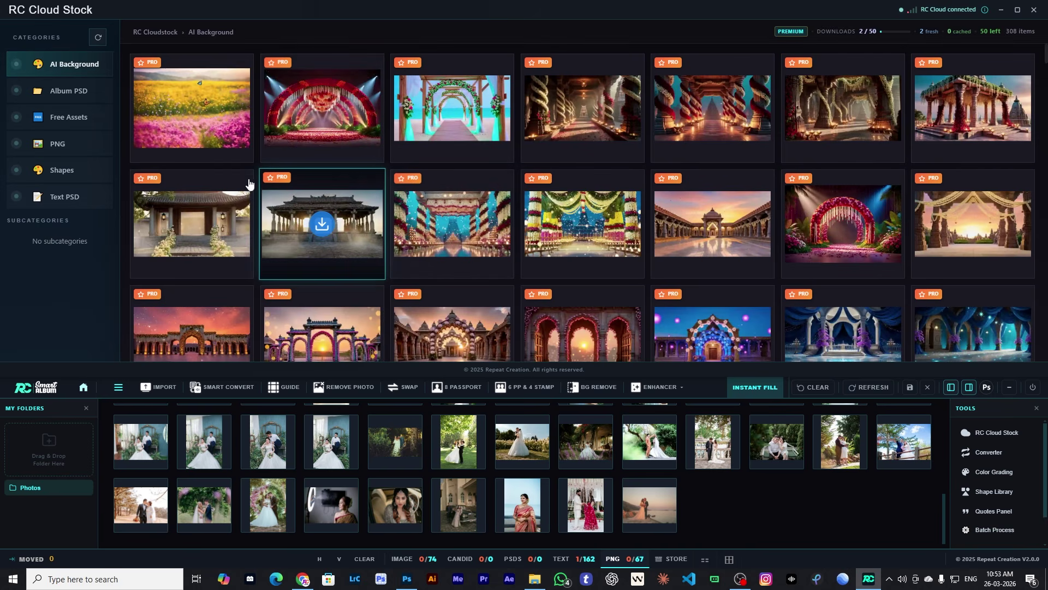
pyautogui.click(77, 90)
pyautogui.click(73, 66)
pyautogui.click(68, 90)
pyautogui.click(66, 121)
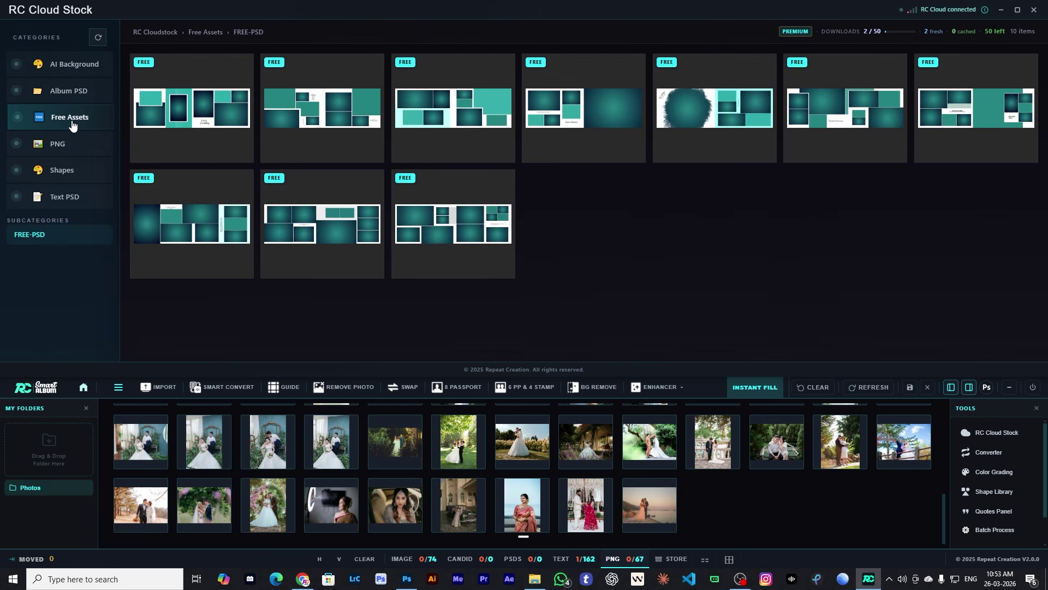
pyautogui.click(74, 64)
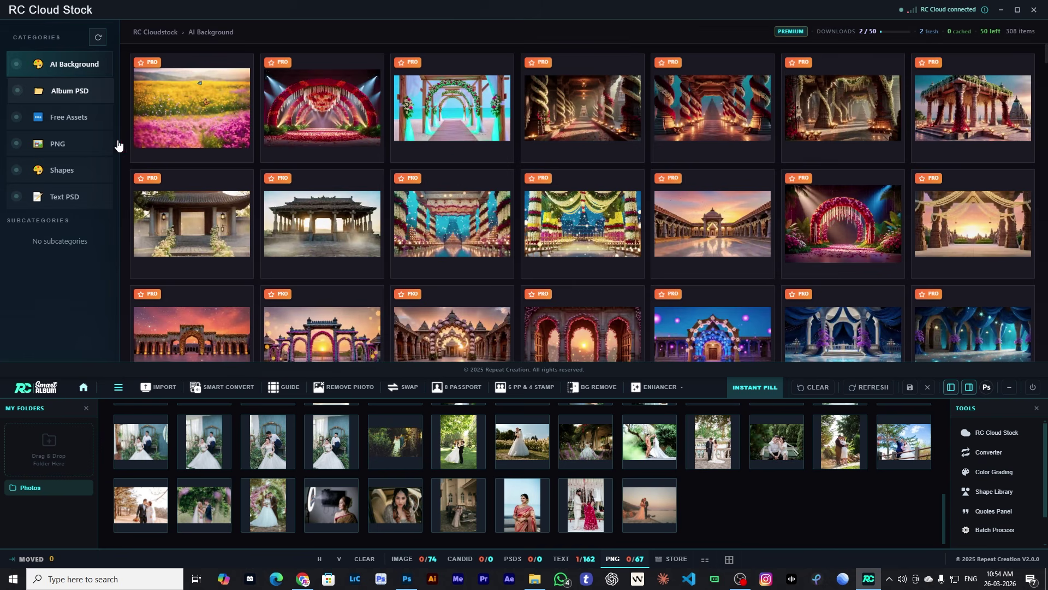
# - Browse the GROUP-SHEETS designs under Album PSD and the FLORAL images under PNG
pyautogui.click(69, 91)
pyautogui.scroll(-1, 108, 248)
pyautogui.click(57, 296)
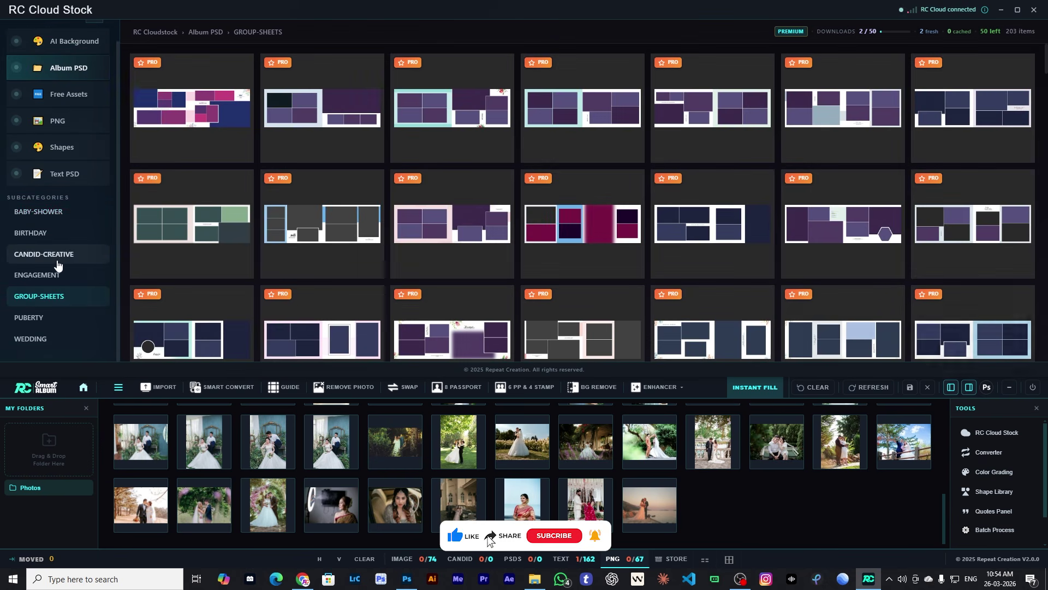
pyautogui.click(98, 121)
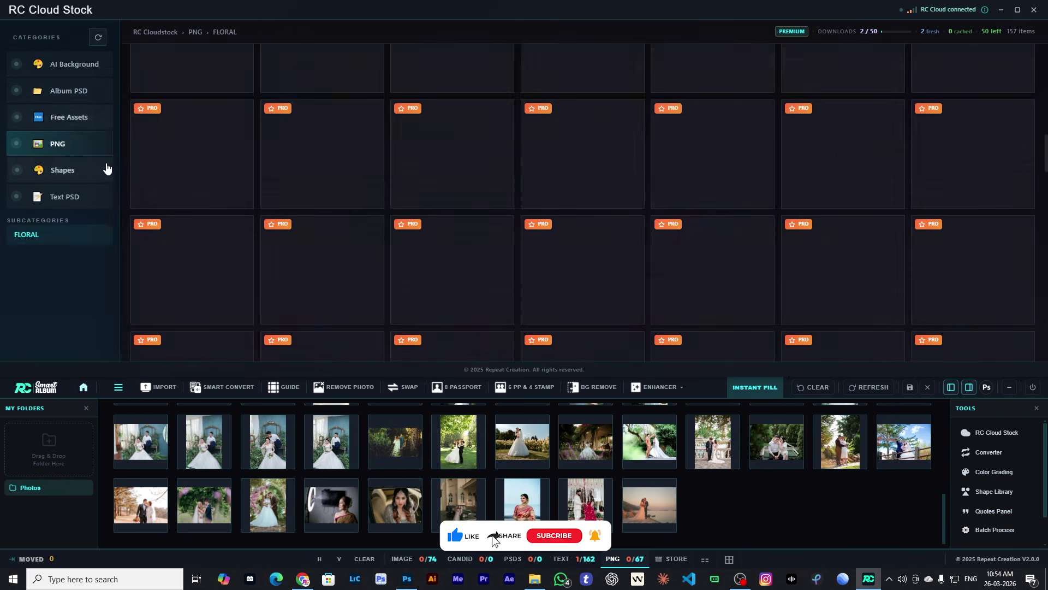
pyautogui.scroll(10, 437, 201)
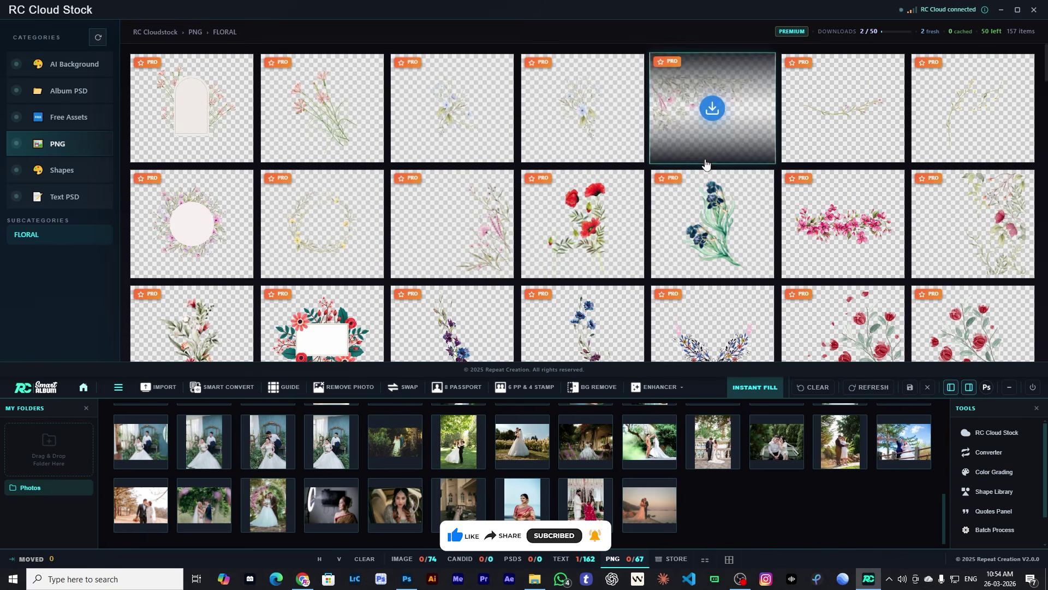
pyautogui.scroll(-5, 631, 243)
pyautogui.scroll(5, 444, 227)
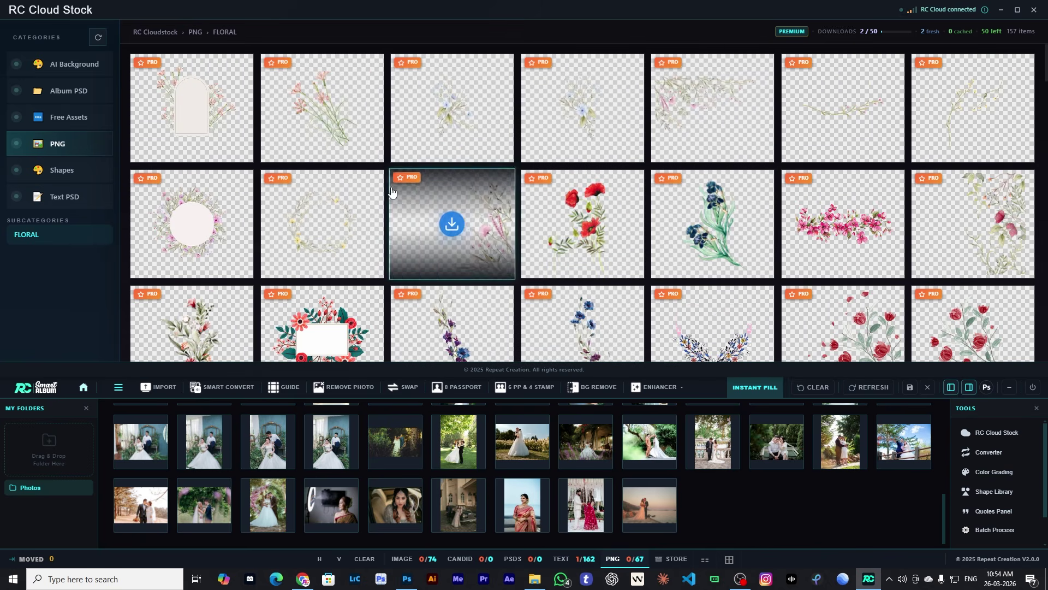
# - Browse the Shapes category and the BABY-SHOWER and WEDDING designs under Text PSD
pyautogui.click(64, 174)
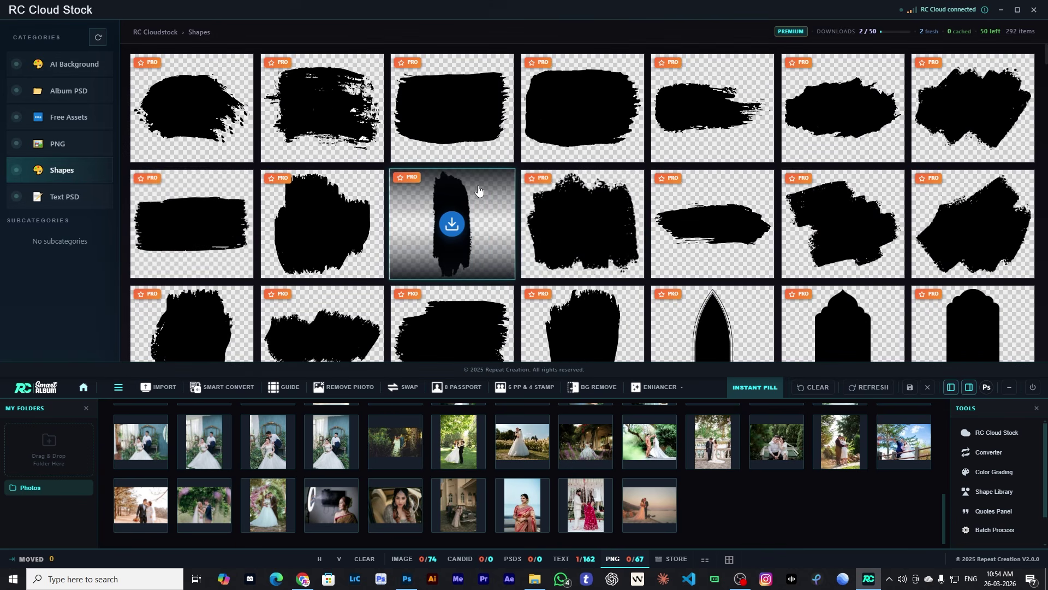
pyautogui.scroll(-3, 511, 195)
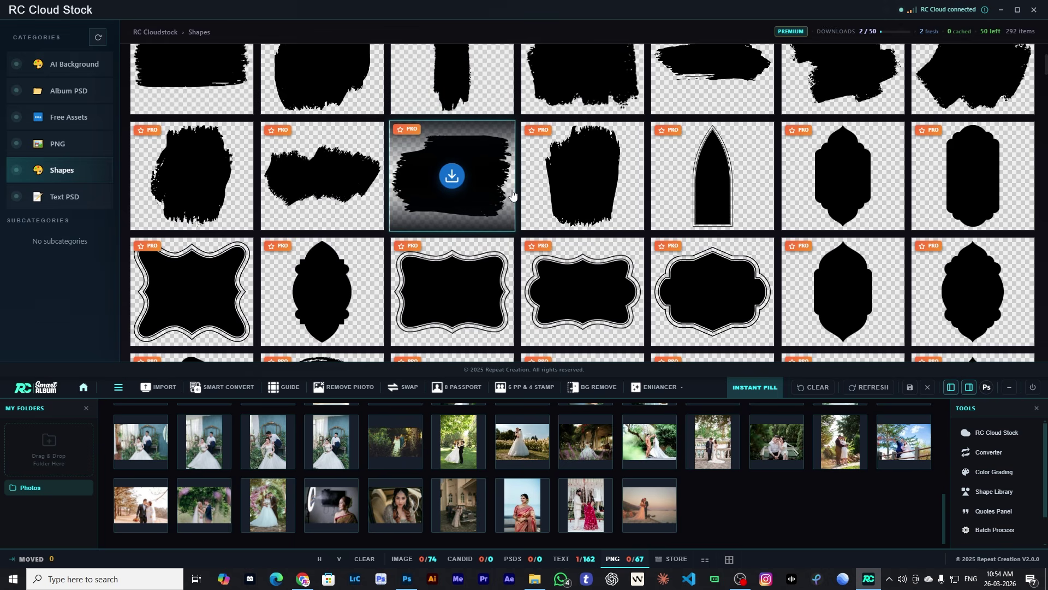
pyautogui.scroll(-10, 511, 195)
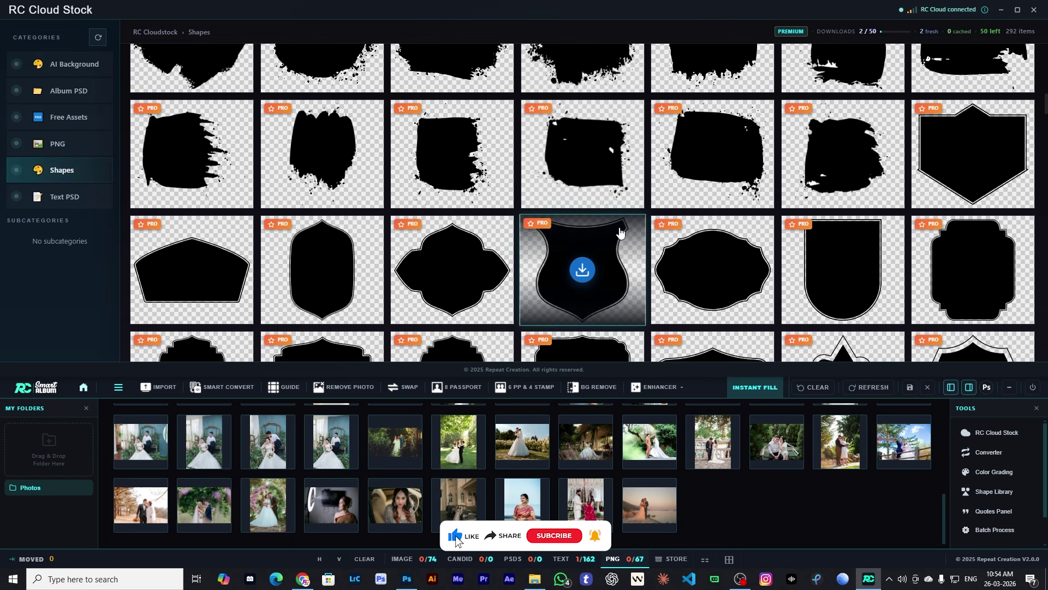
pyautogui.scroll(-5, 625, 232)
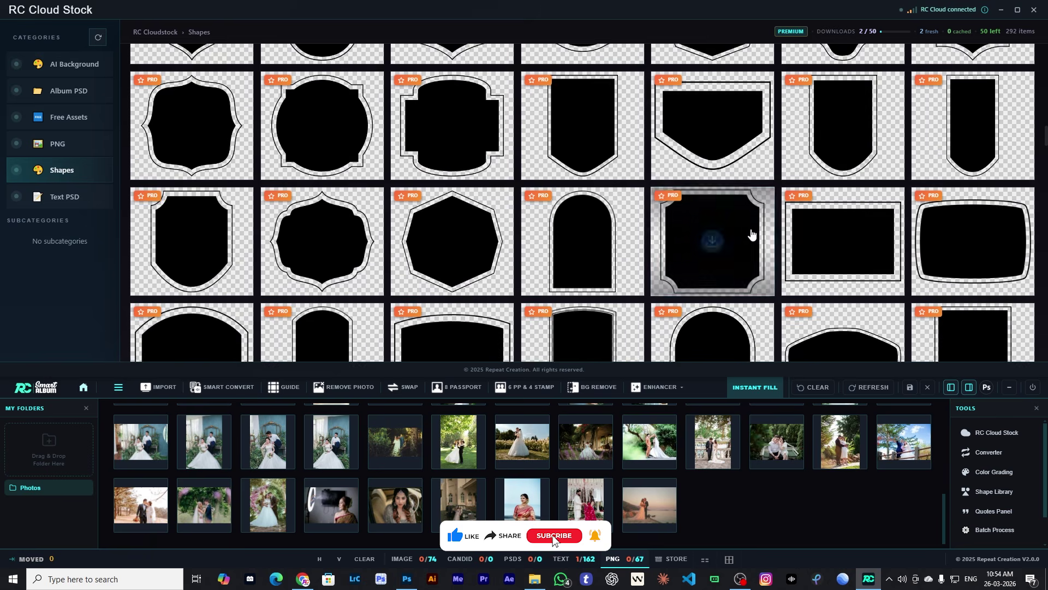
pyautogui.scroll(-3, 732, 218)
pyautogui.click(65, 197)
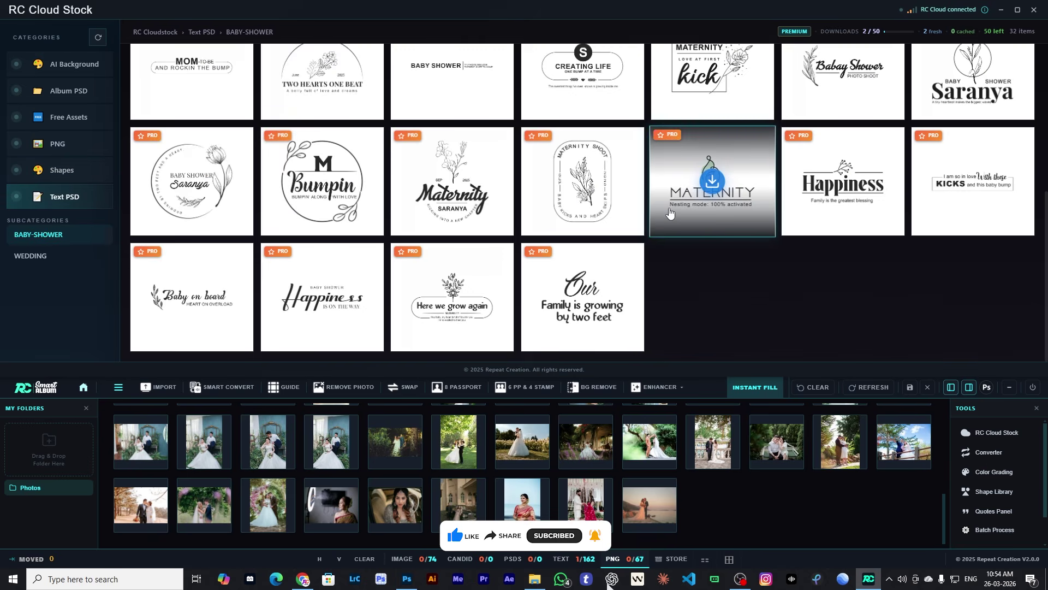
pyautogui.scroll(5, 670, 212)
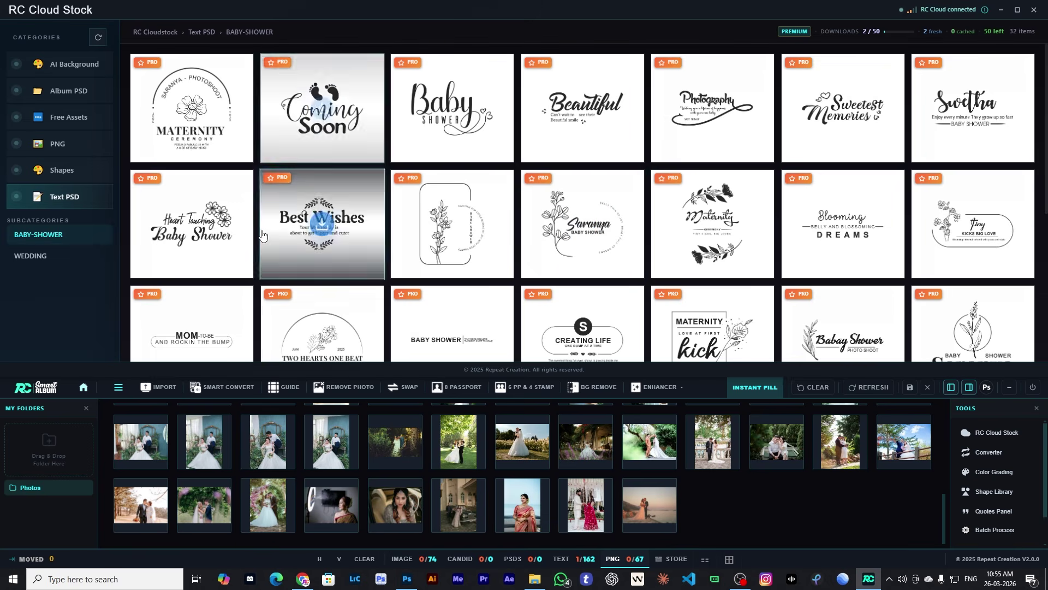
pyautogui.click(53, 256)
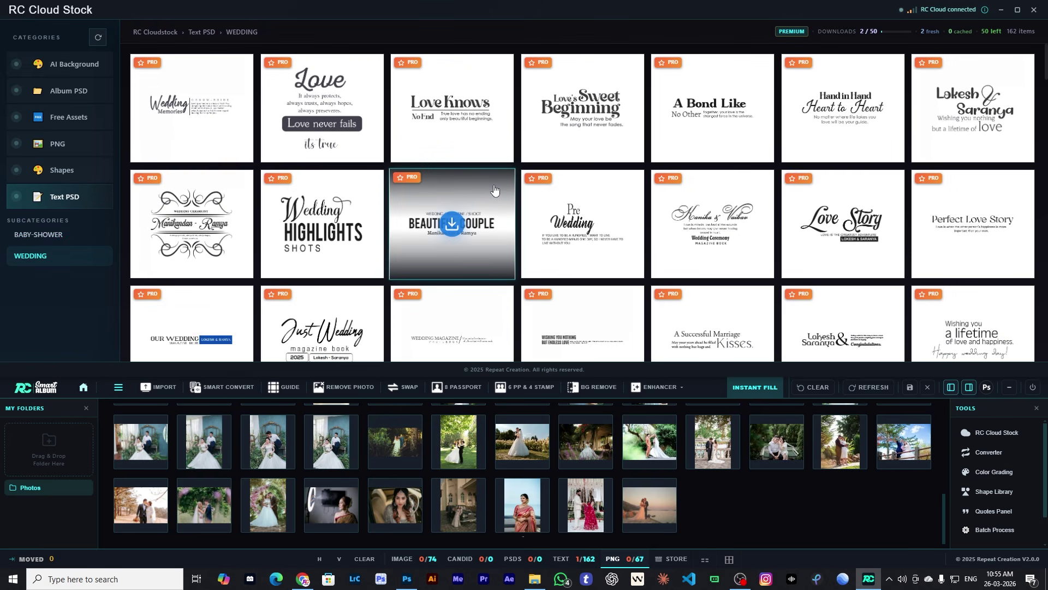
# - Download the red floral arch stage image from the AI Background category into Photoshop and inspect it
pyautogui.click(70, 69)
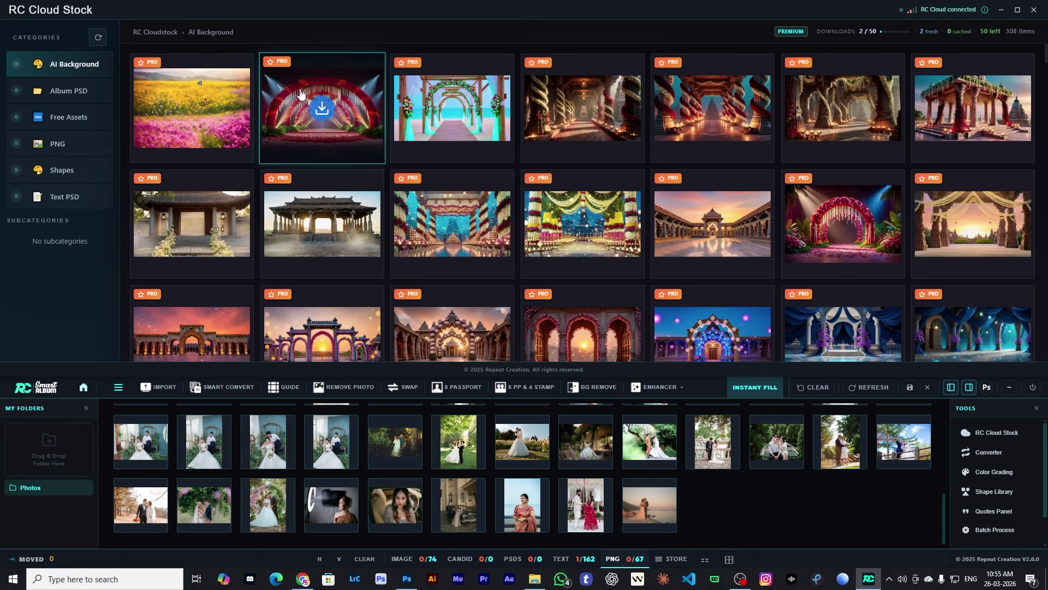
pyautogui.click(323, 110)
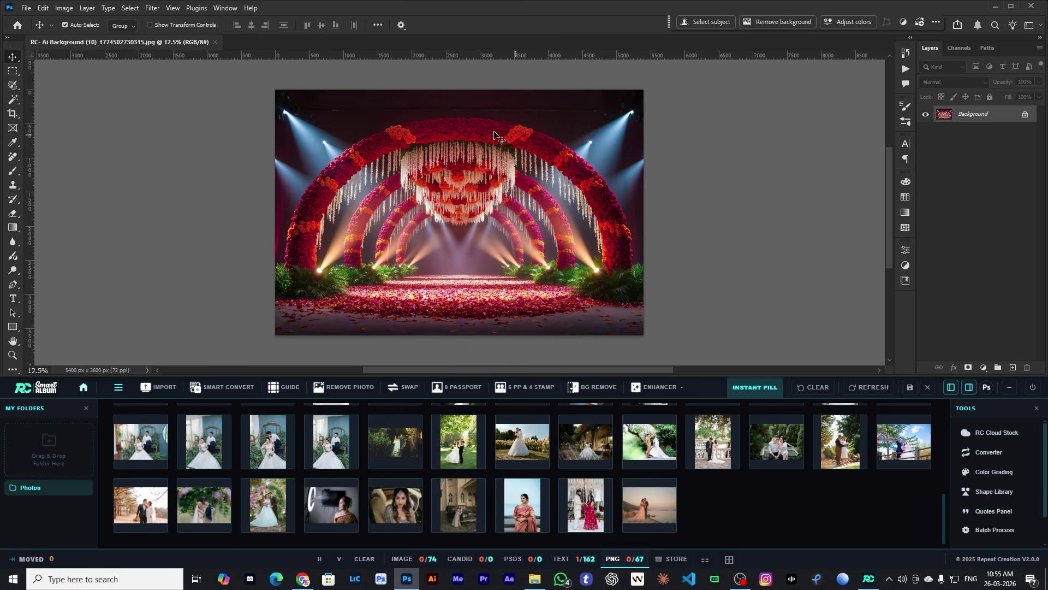
pyautogui.moveTo(444, 158); pyautogui.dragTo(441, 188)
pyautogui.moveTo(445, 194)
pyautogui.mouseDown()
pyautogui.moveTo(458, 237)
pyautogui.moveTo(468, 183)
pyautogui.moveTo(457, 202)
pyautogui.mouseUp()
pyautogui.scroll(3, 457, 202)
pyautogui.scroll(-3, 453, 191)
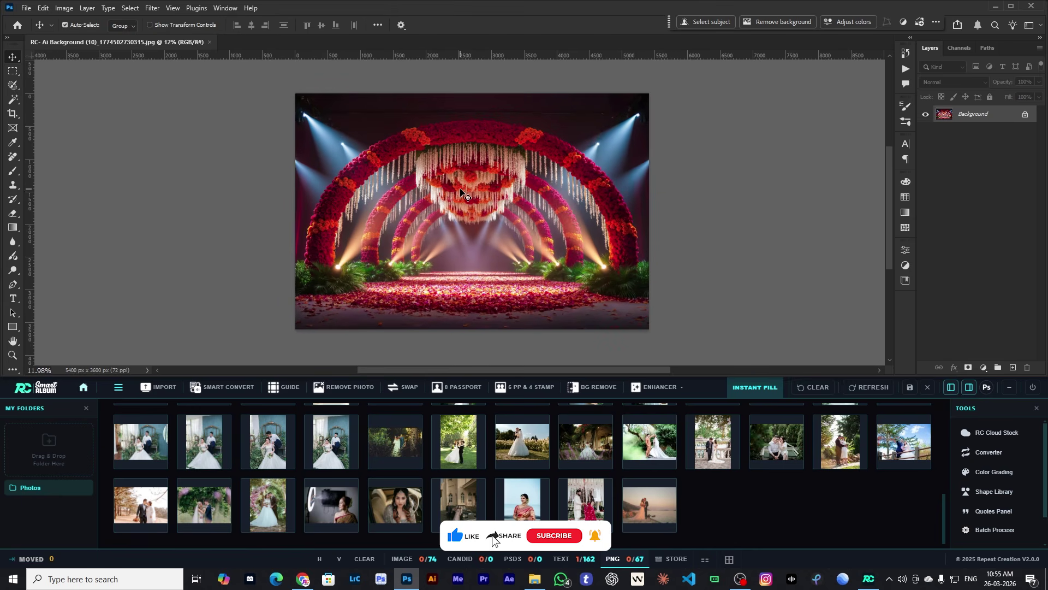
pyautogui.scroll(3, 447, 175)
pyautogui.scroll(-3, 451, 180)
pyautogui.moveTo(455, 178); pyautogui.dragTo(458, 191)
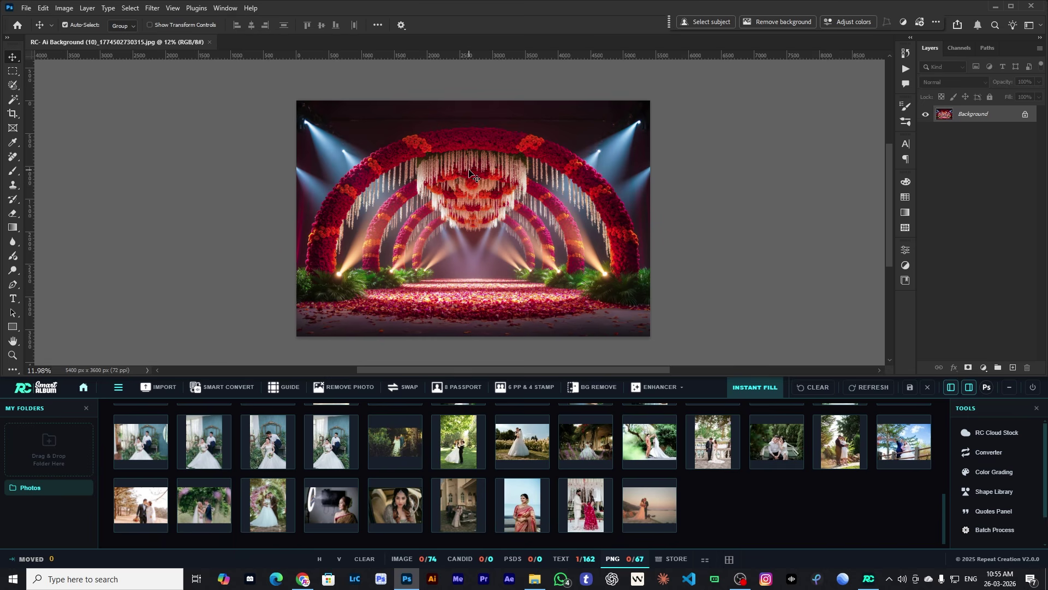
# - Close the floral arch image and reopen the same background from RC Cloud Stock in Photoshop
pyautogui.hotkey('ctrl', 'w')
pyautogui.click(983, 433)
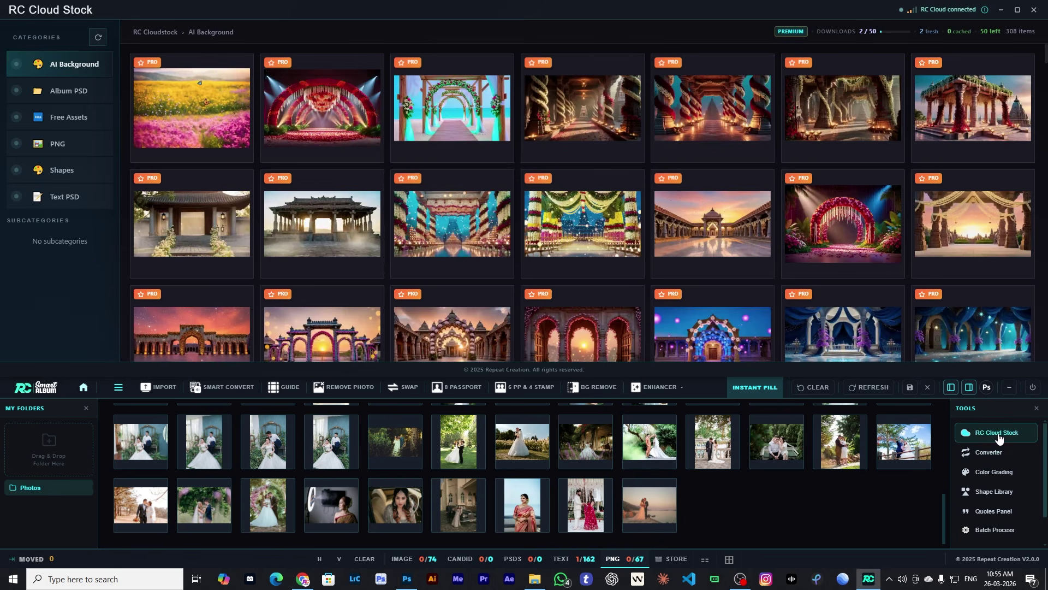
pyautogui.click(323, 108)
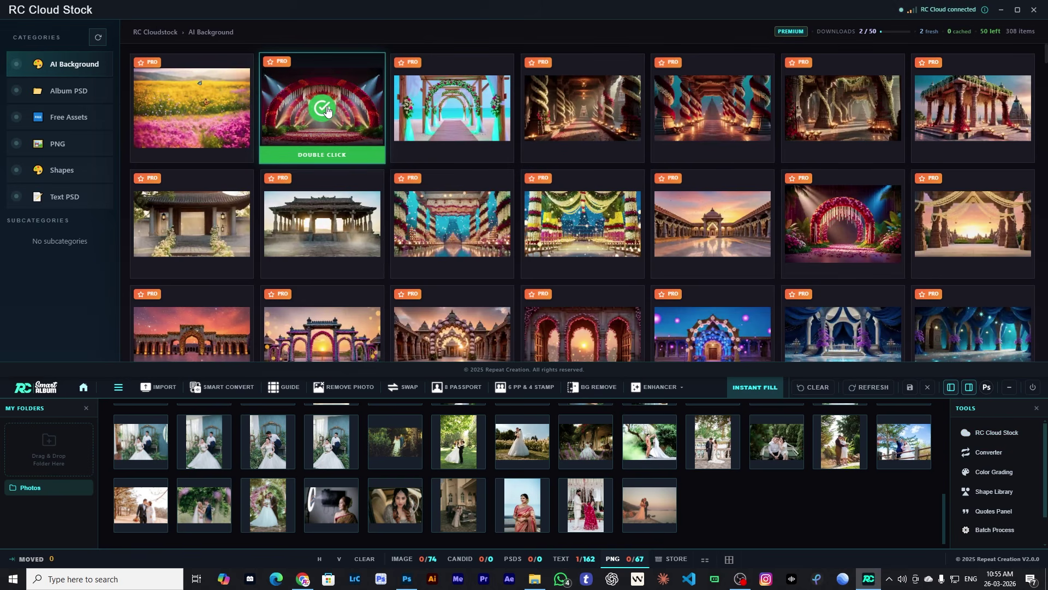
pyautogui.doubleClick(327, 111)
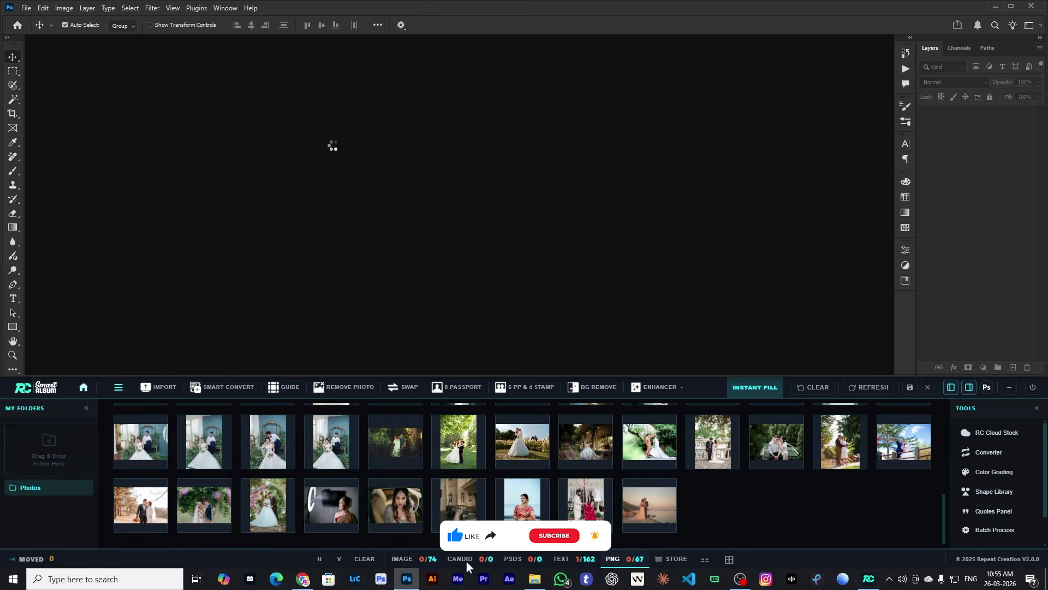
# - Close the background image and download the first BABY-SHOWER album design from RC Cloud Stock's Album PSD category into Photoshop
pyautogui.scroll(3, 468, 157)
pyautogui.hotkey('ctrl', 'w')
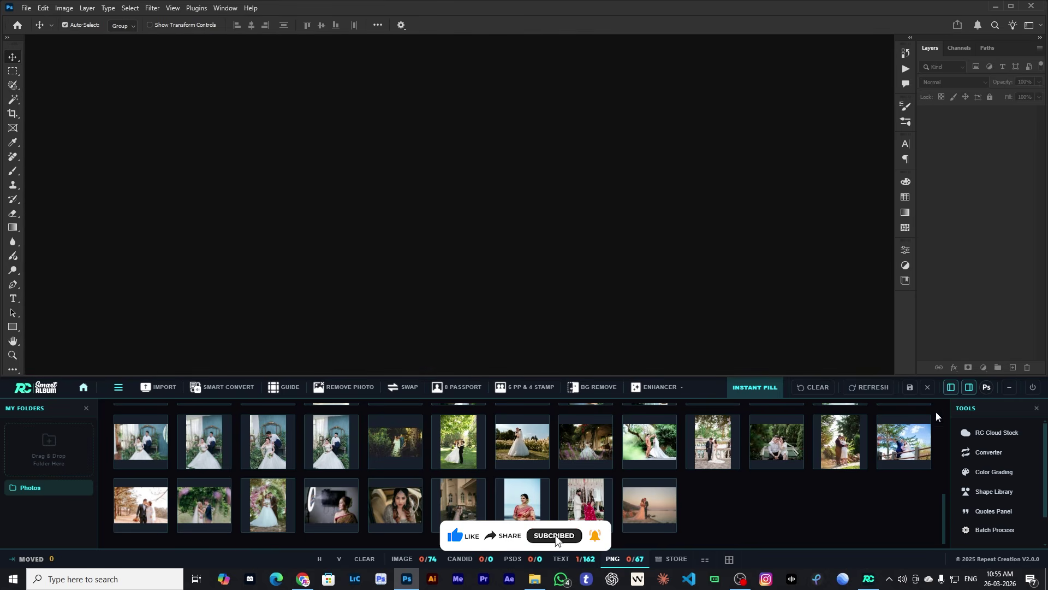
pyautogui.click(993, 432)
pyautogui.moveTo(565, 107)
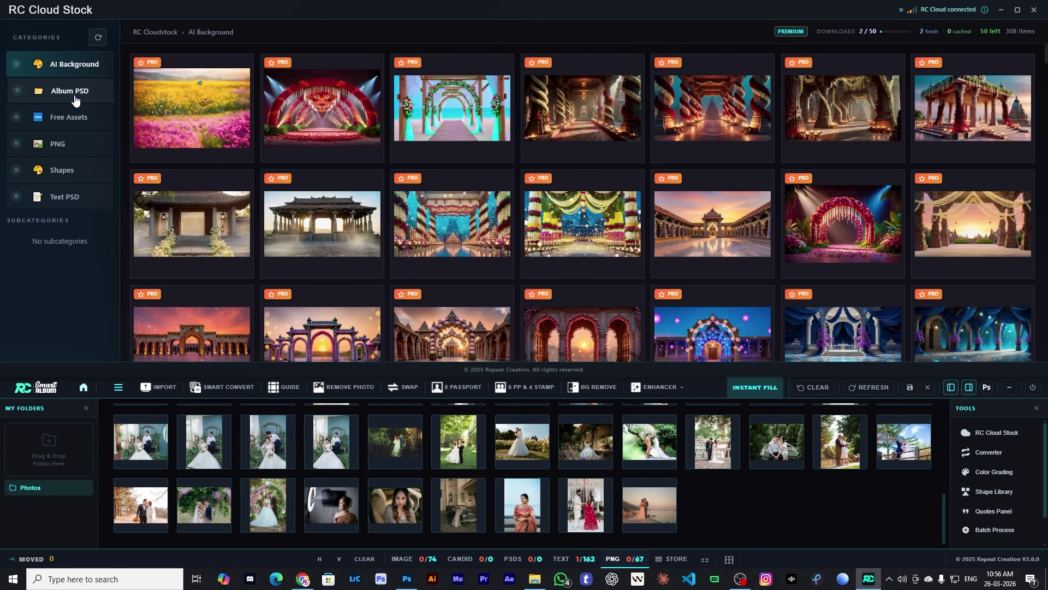
pyautogui.moveTo(211, 133)
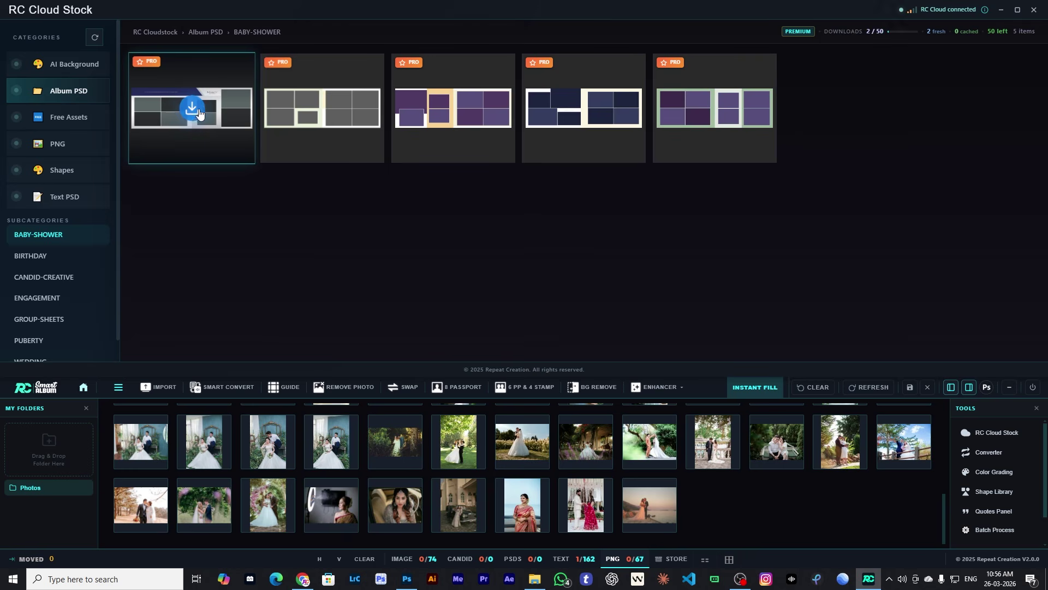
pyautogui.click(192, 110)
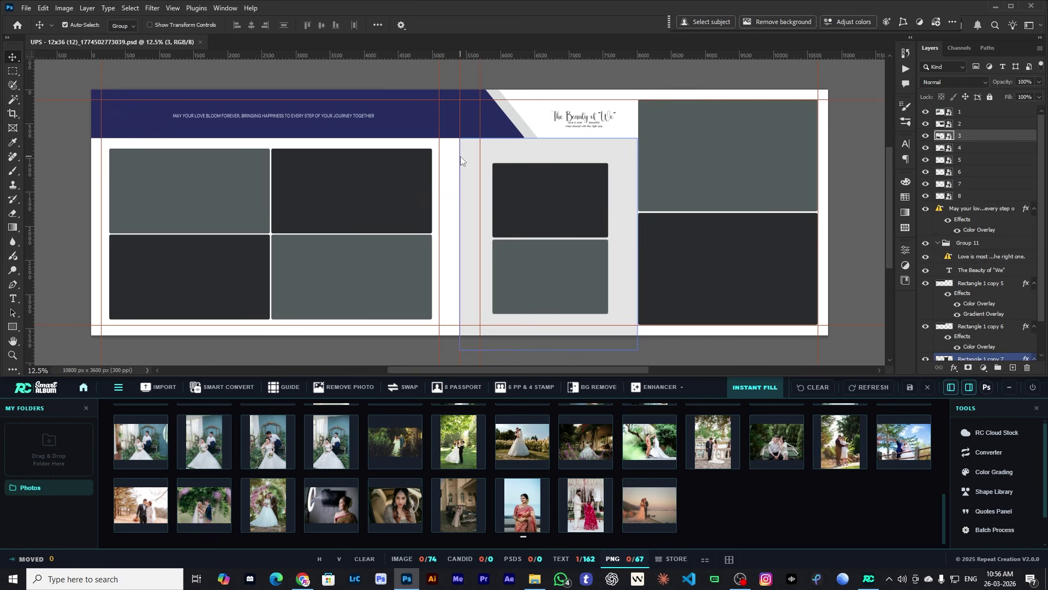
pyautogui.scroll(-3, 464, 175)
pyautogui.scroll(2, 467, 184)
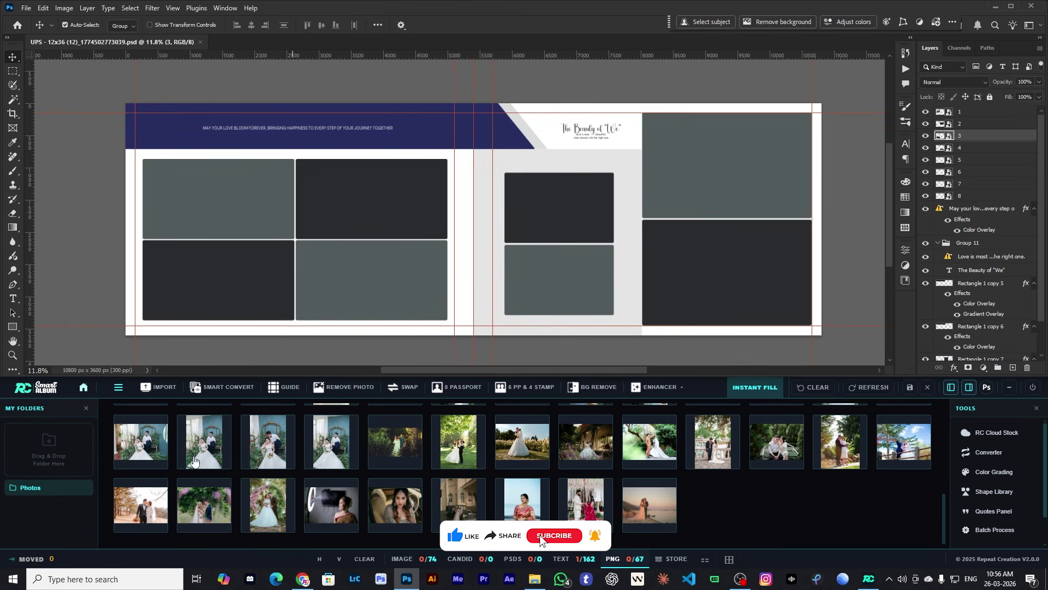
# - Download the first FLORAL image, the arch frame with pink flowers, from the PNG category and place it in the album design
pyautogui.click(402, 559)
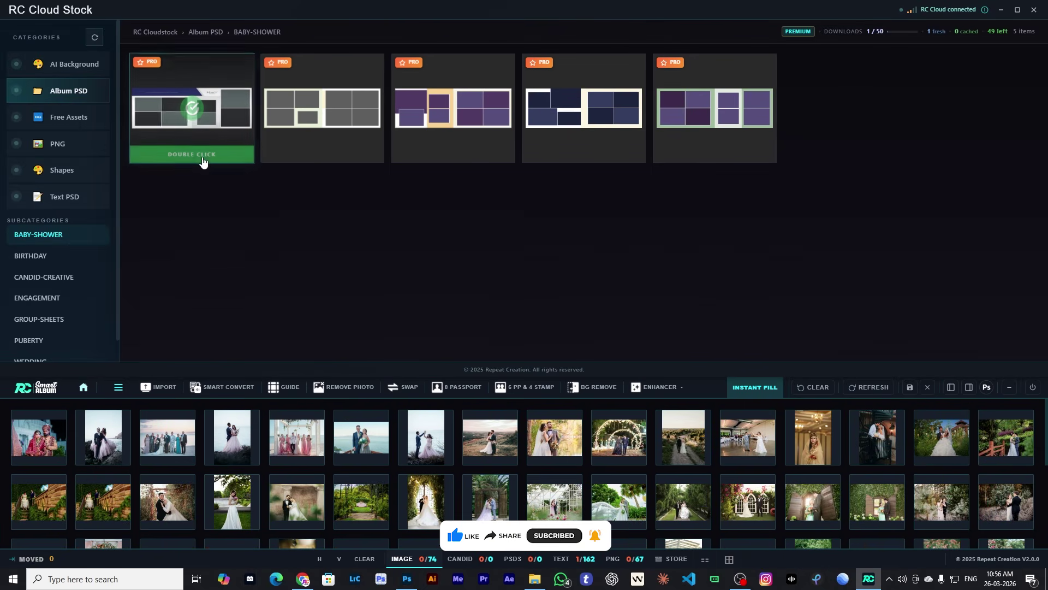
pyautogui.click(61, 148)
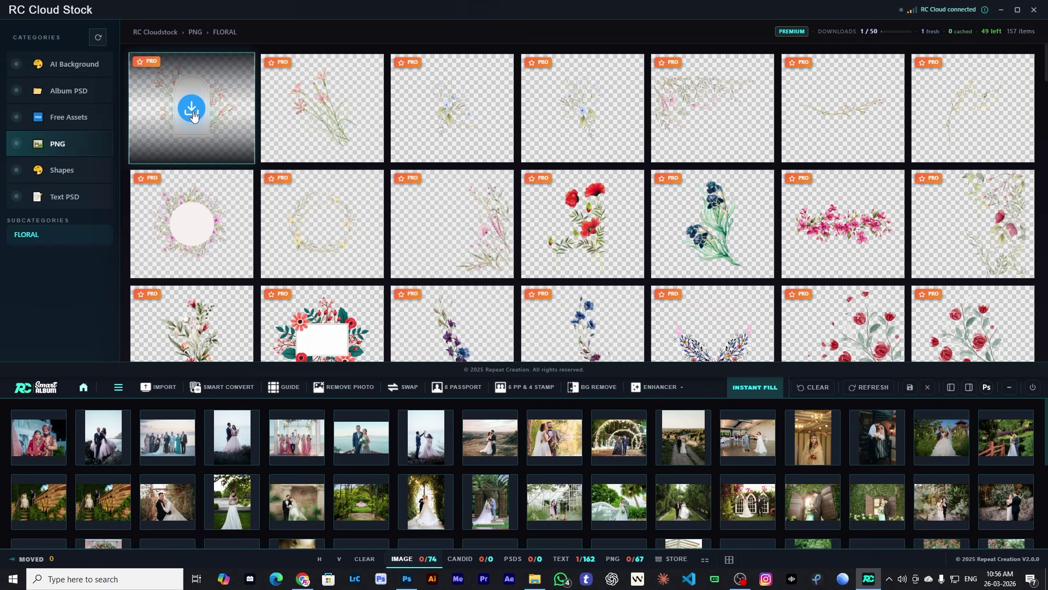
pyautogui.click(192, 112)
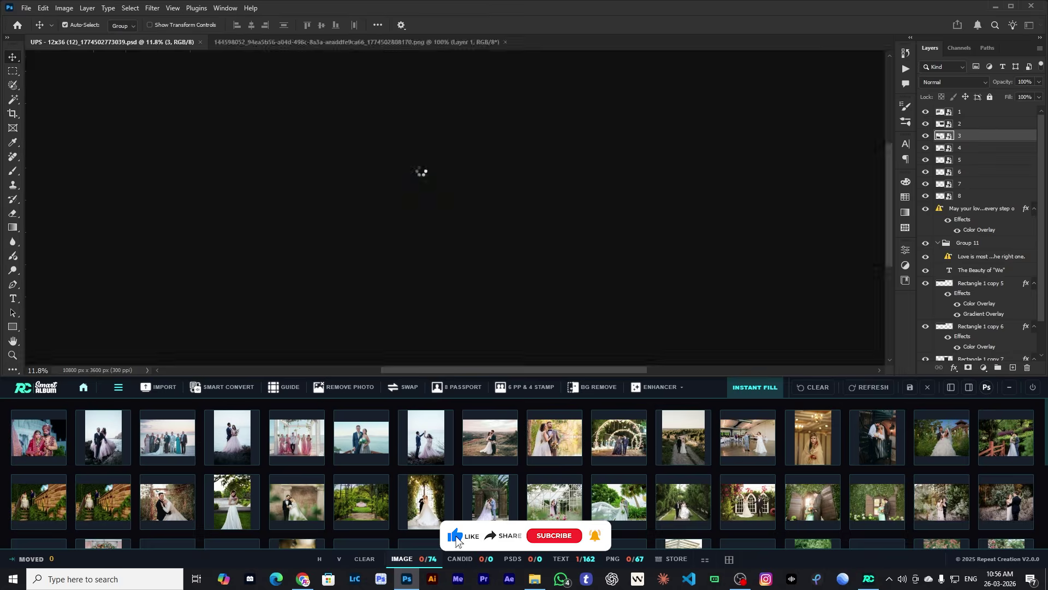
pyautogui.moveTo(480, 226); pyautogui.dragTo(658, 226)
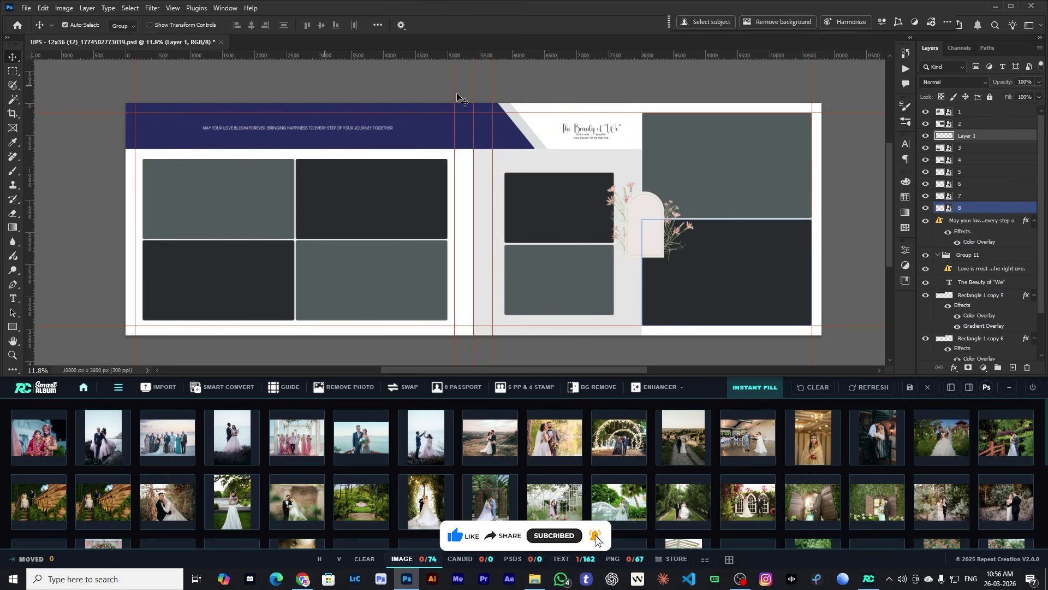
# - Delete the two large photo placeholders on the album spread's right end and enlarge the floral arch frame to fill that space
pyautogui.press('Delete')
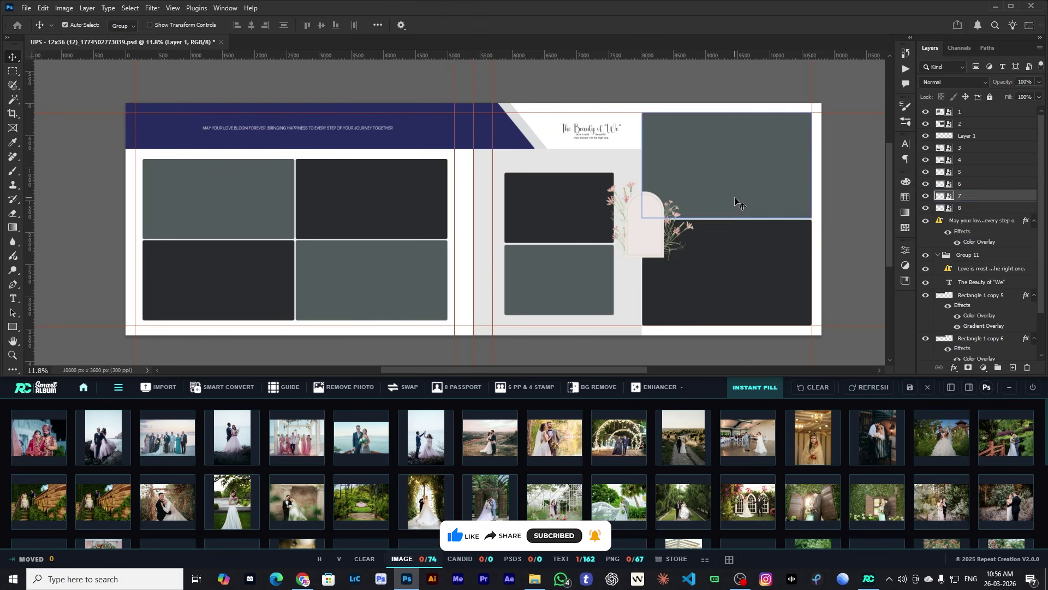
pyautogui.press('Delete')
pyautogui.moveTo(659, 252); pyautogui.dragTo(828, 270)
pyautogui.hotkey('ctrl', 't')
pyautogui.press('Return')
pyautogui.moveTo(737, 227); pyautogui.dragTo(723, 266)
pyautogui.scroll(-2, 660, 257)
pyautogui.scroll(3, 736, 256)
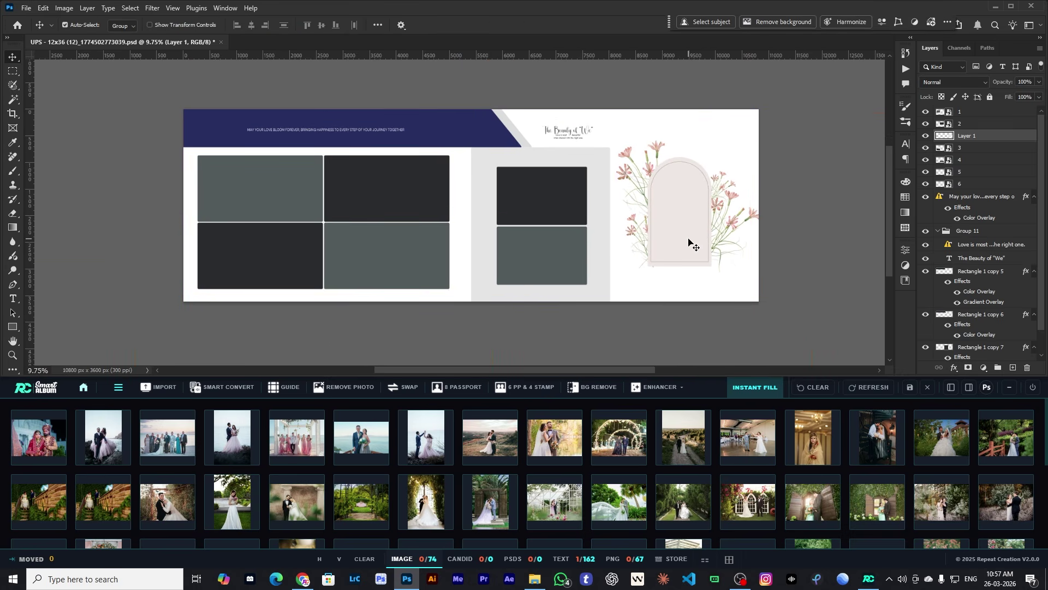
# - Close the album design without saving and open the second FLORAL image, the pink flower stems, from RC Cloud Stock
pyautogui.hotkey('ctrl', 'w')
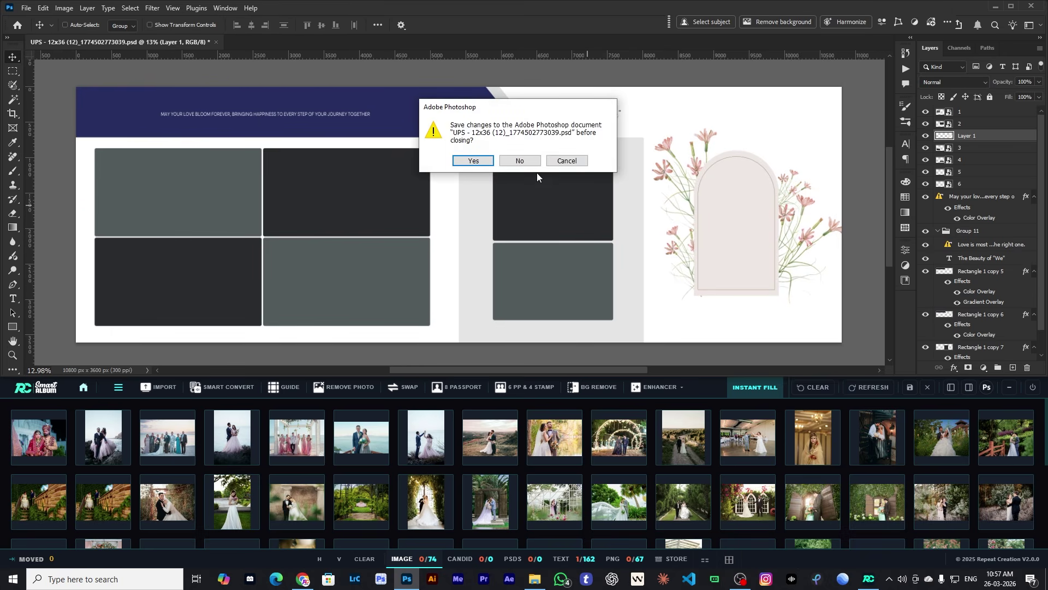
pyautogui.click(519, 159)
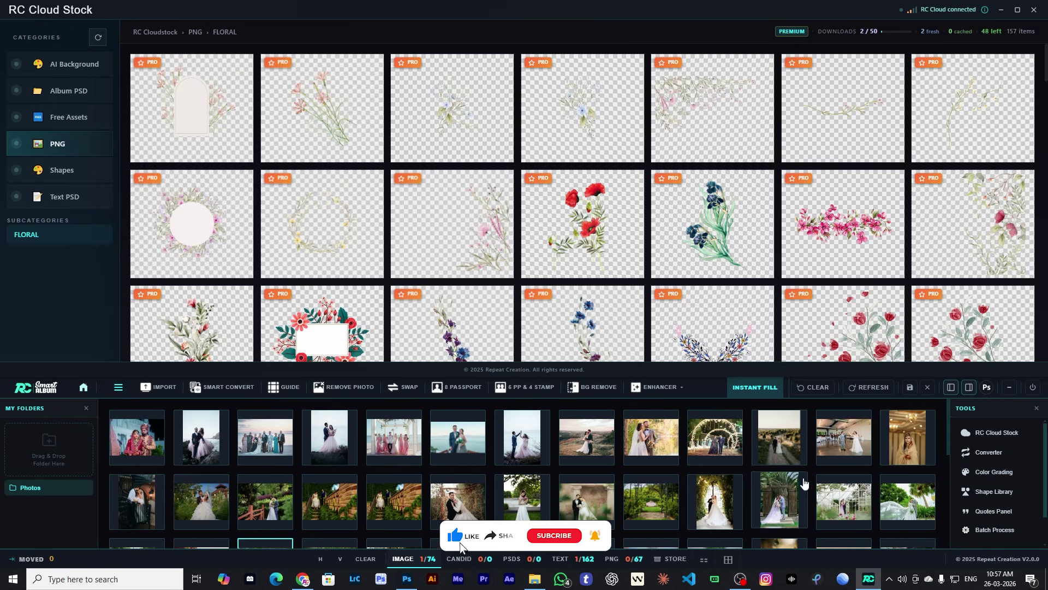
pyautogui.click(323, 107)
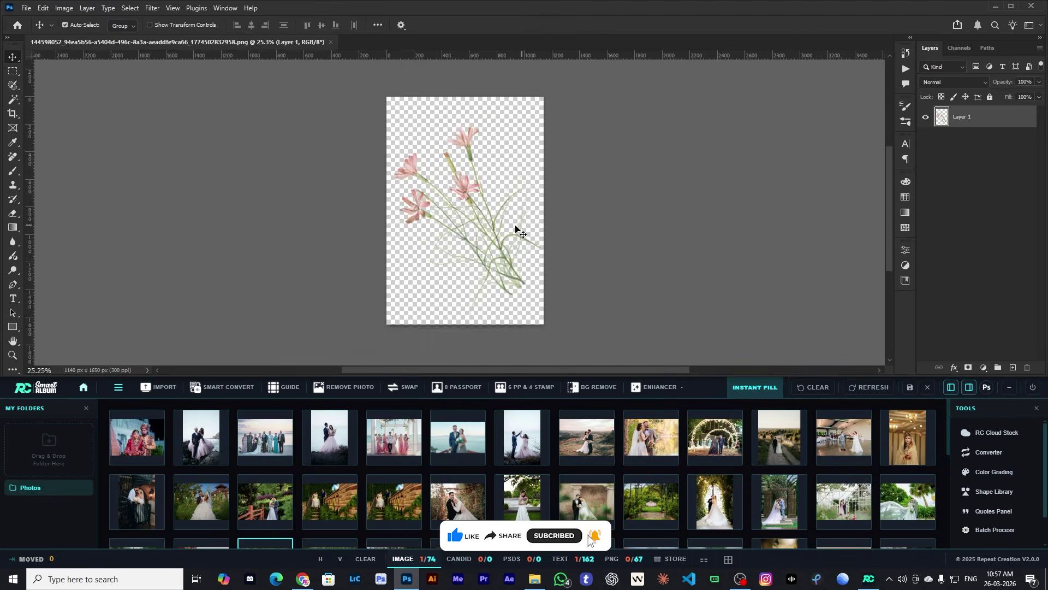
pyautogui.scroll(2, 515, 229)
# - Close the flower stem image and create a new blank white document of 10800 x 3600 px at 300 ppi
pyautogui.hotkey('ctrl', 'w')
pyautogui.hotkey('ctrl', 'n')
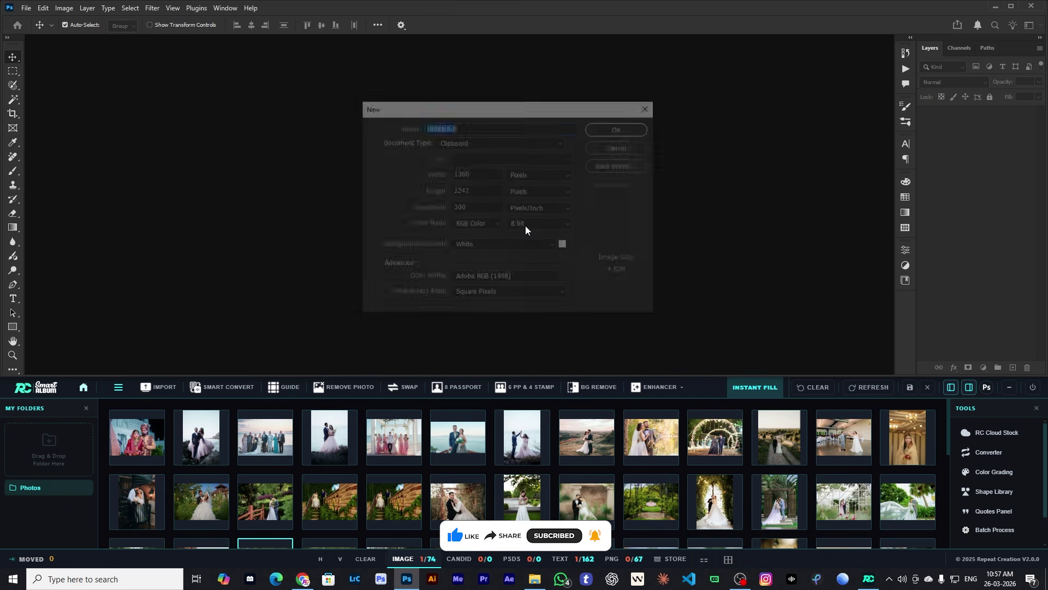
pyautogui.click(502, 142)
pyautogui.click(470, 176)
pyautogui.press('Return')
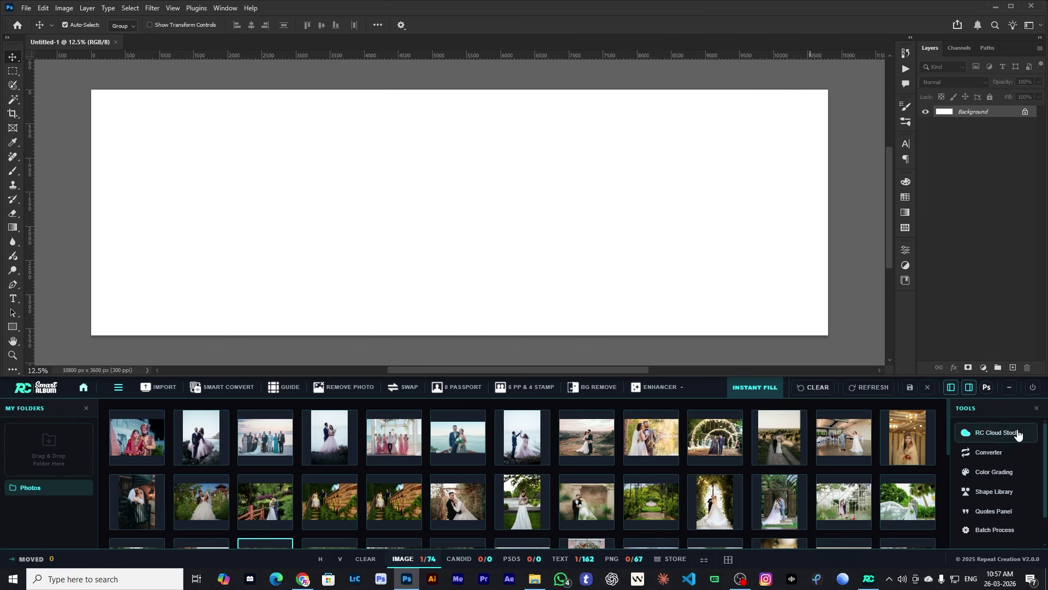
# - Add the fourth FLORAL image, the blue flower bouquet, from RC Cloud Stock to the blank document and adjust it on the canvas
pyautogui.click(1005, 433)
pyautogui.click(535, 117)
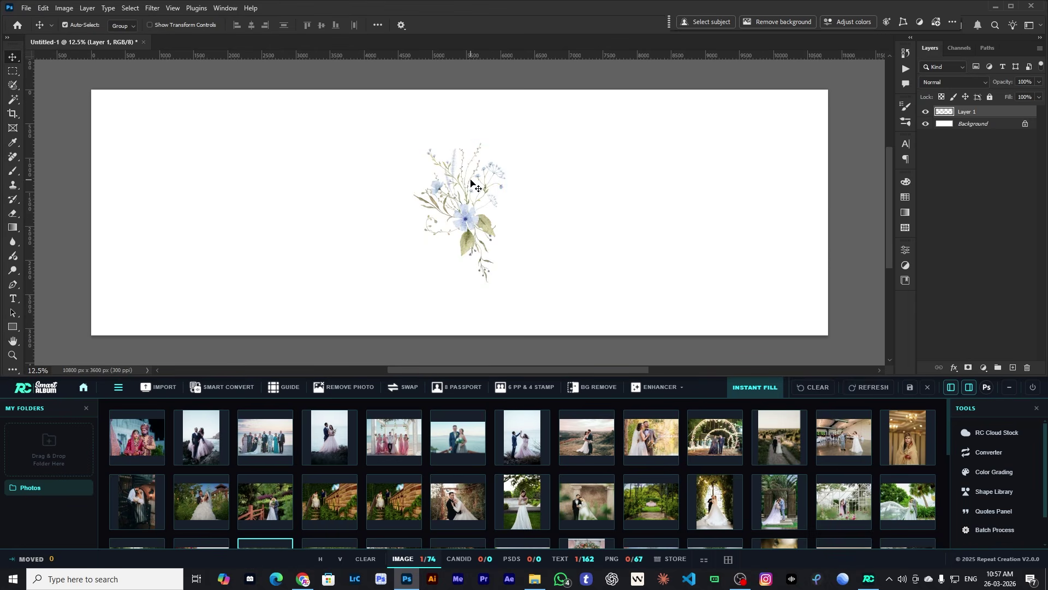
pyautogui.moveTo(464, 220); pyautogui.dragTo(98, 77)
pyautogui.scroll(-2, 552, 175)
pyautogui.moveTo(551, 206); pyautogui.dragTo(549, 187)
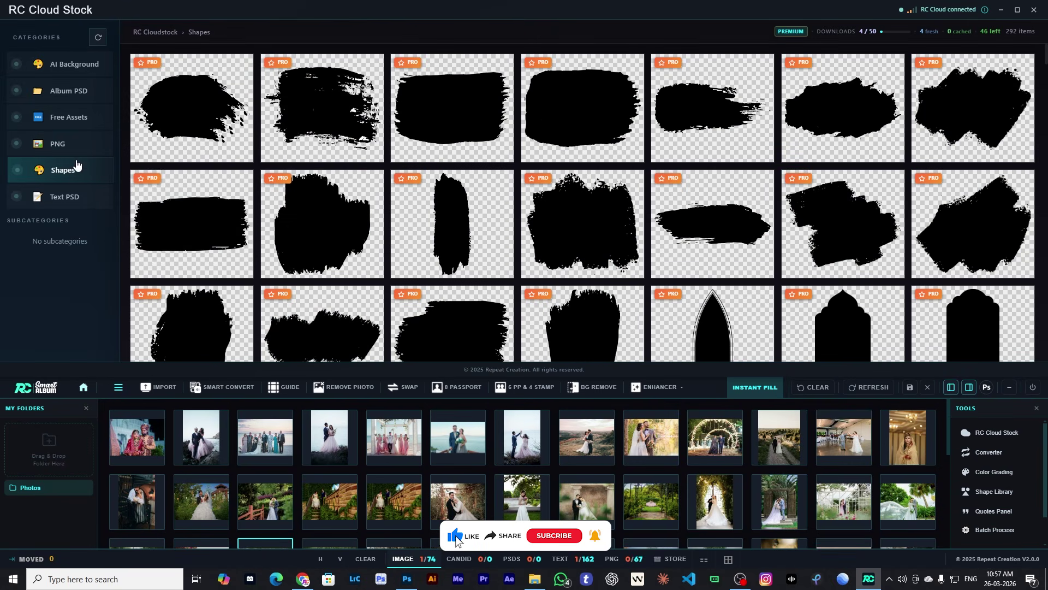
# - Download the first brush-stroke shape from the Shapes category and enlarge it to cover the left part of the canvas
pyautogui.moveTo(320, 155)
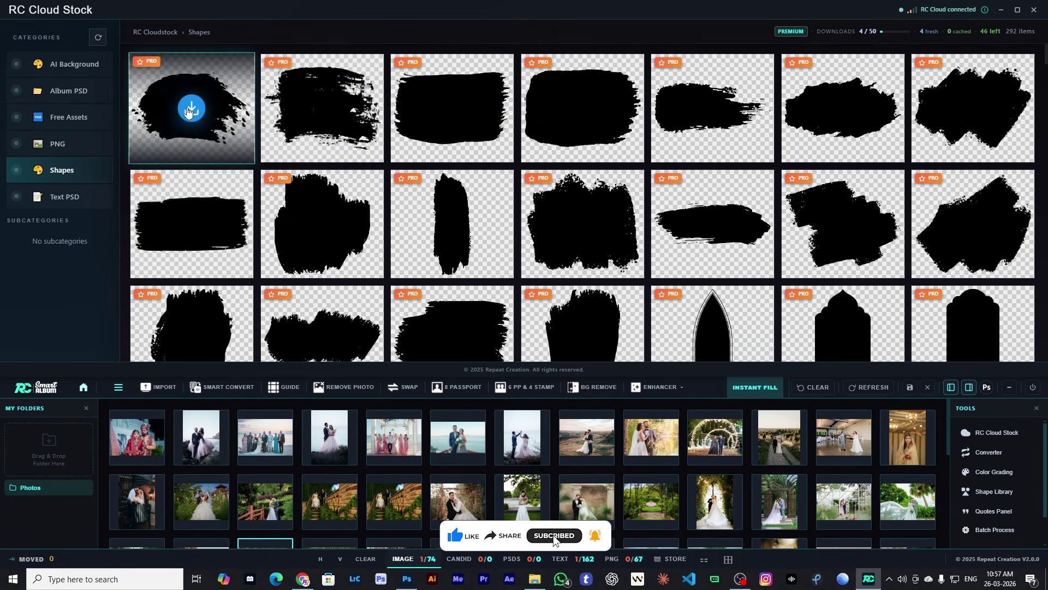
pyautogui.click(192, 111)
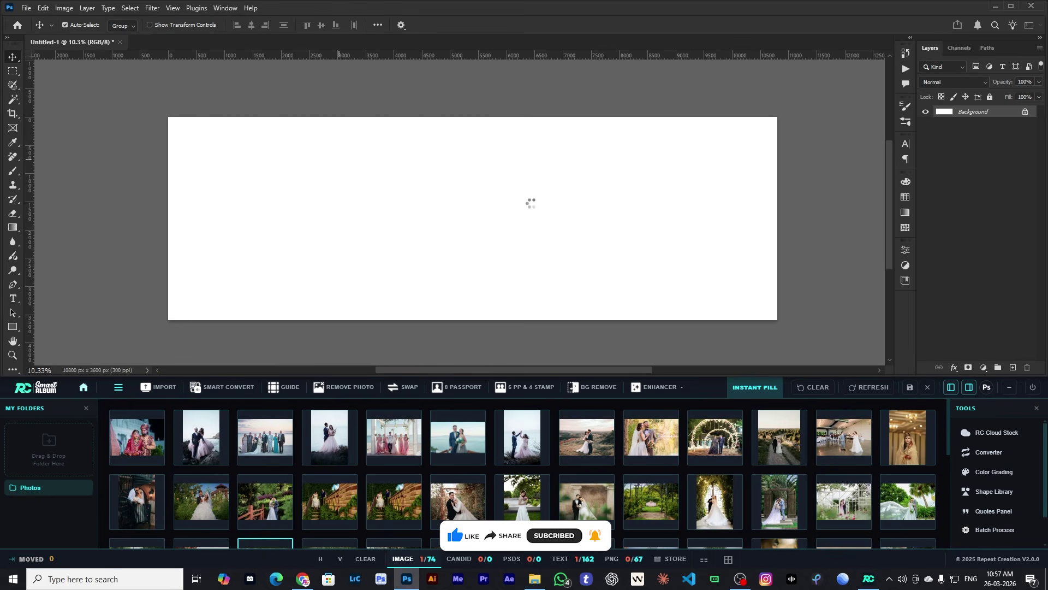
pyautogui.moveTo(488, 207)
pyautogui.mouseDown()
pyautogui.moveTo(301, 199)
pyautogui.moveTo(320, 200)
pyautogui.mouseUp()
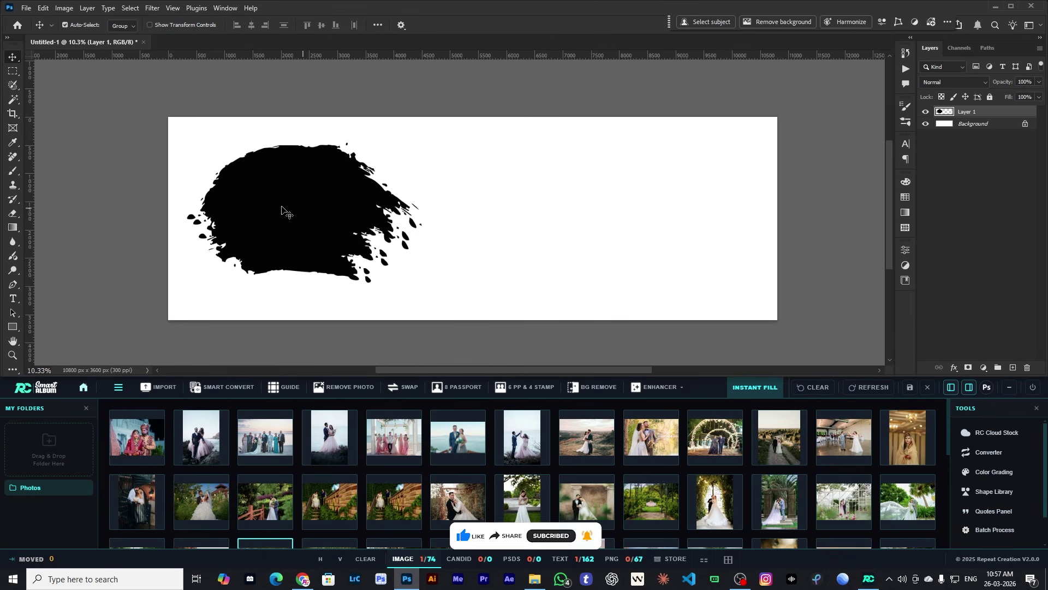
pyautogui.hotkey('ctrl', 't')
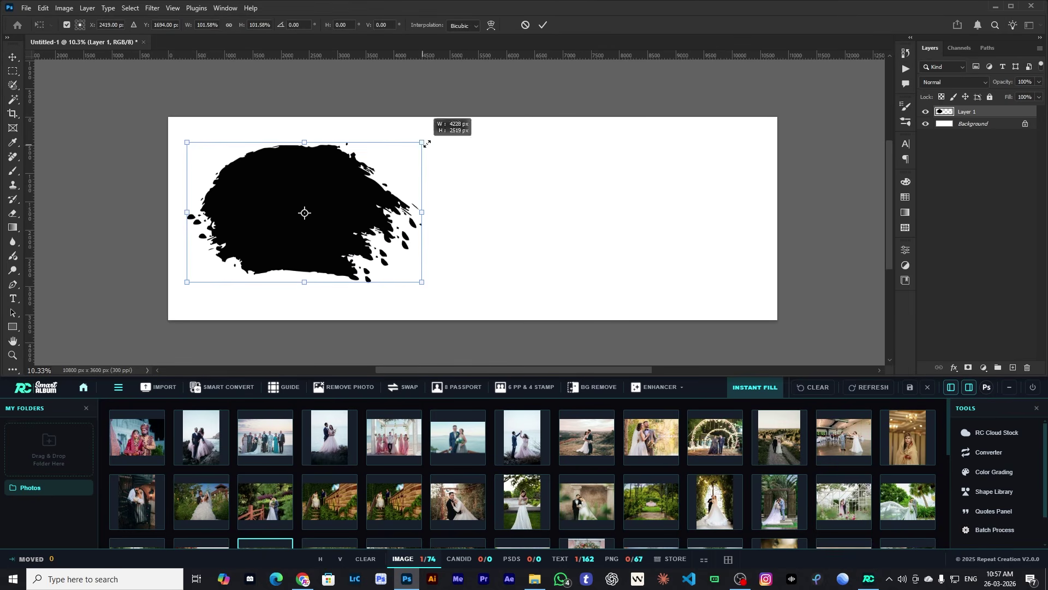
pyautogui.moveTo(422, 145); pyautogui.dragTo(553, 114)
pyautogui.press('Return')
pyautogui.moveTo(315, 213)
pyautogui.mouseDown()
pyautogui.moveTo(306, 235)
pyautogui.moveTo(289, 226)
pyautogui.mouseUp()
# - Duplicate the brush-stroke shape to the canvas's right half, scale the copy to about 48.67% and place it inside the page
pyautogui.moveTo(205, 232); pyautogui.dragTo(623, 233)
pyautogui.hotkey('ctrl', 't')
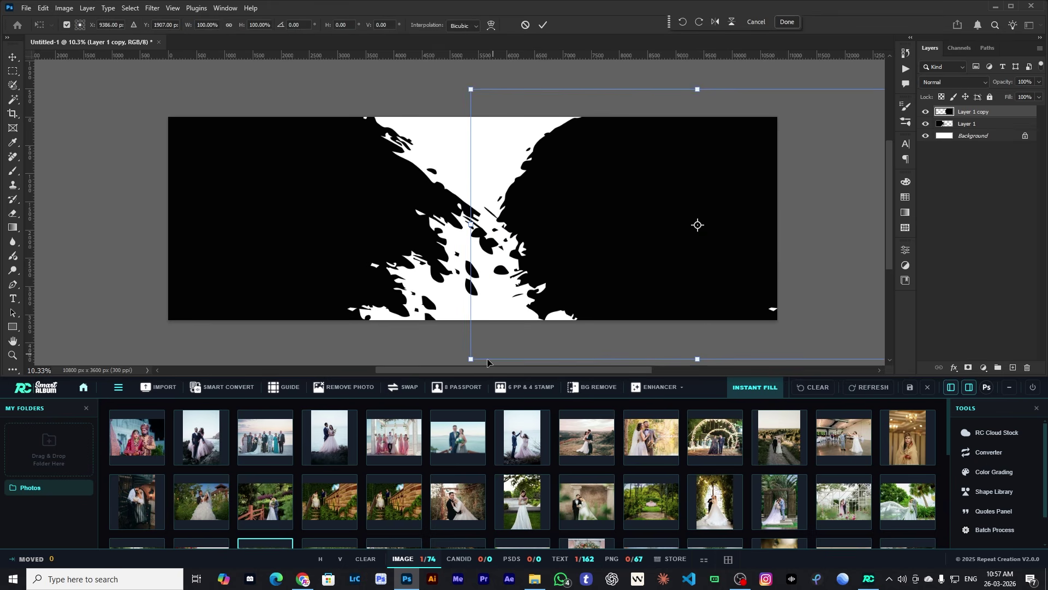
pyautogui.moveTo(471, 360); pyautogui.dragTo(584, 293)
pyautogui.press('Return')
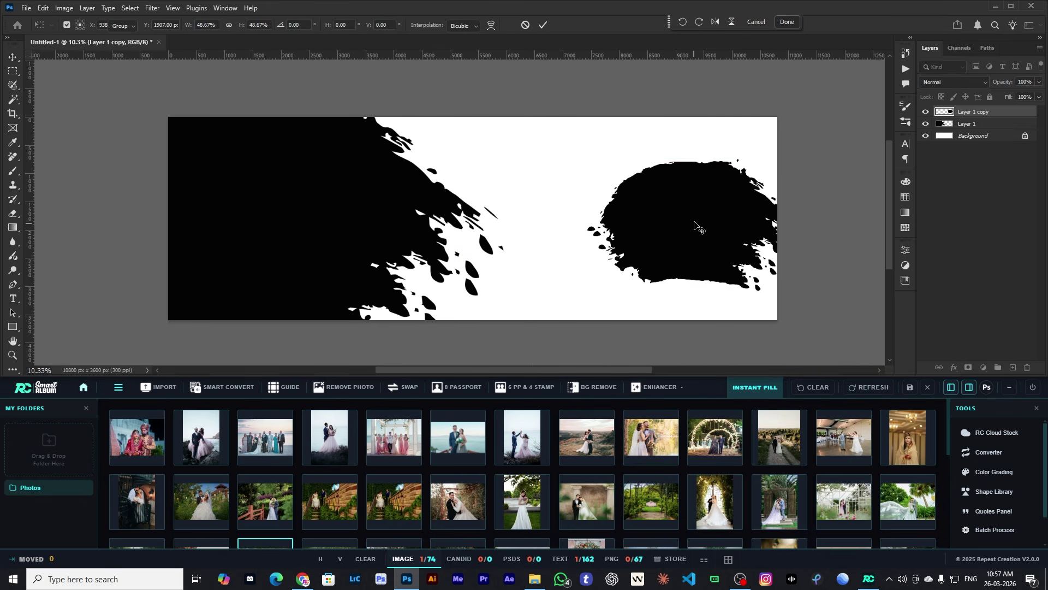
pyautogui.moveTo(702, 224); pyautogui.dragTo(663, 217)
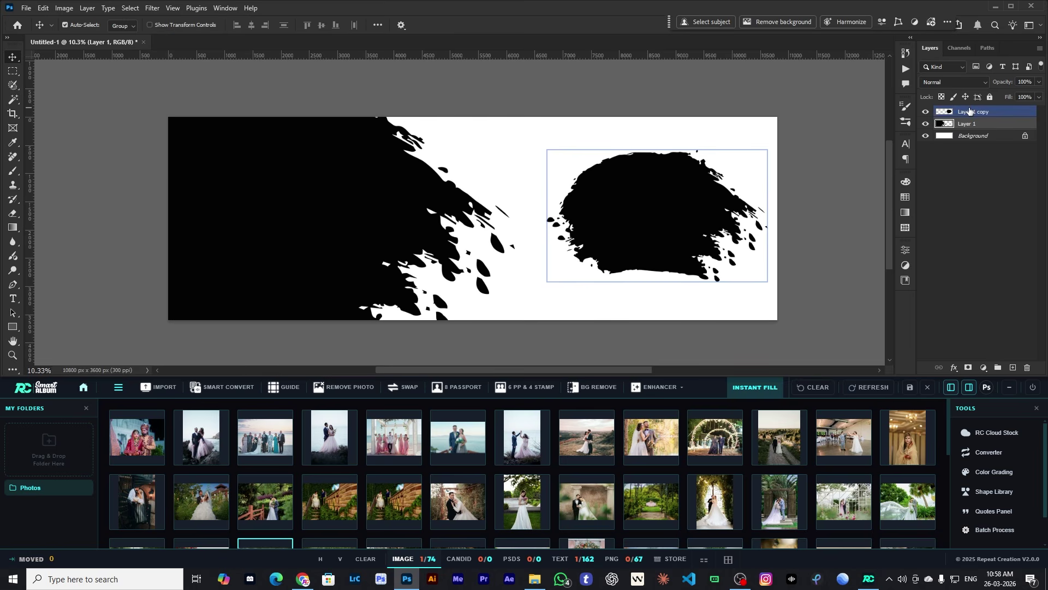
# - Select both brush-stroke layers and turn them into smart objects with Smart Convert
pyautogui.click(971, 112)
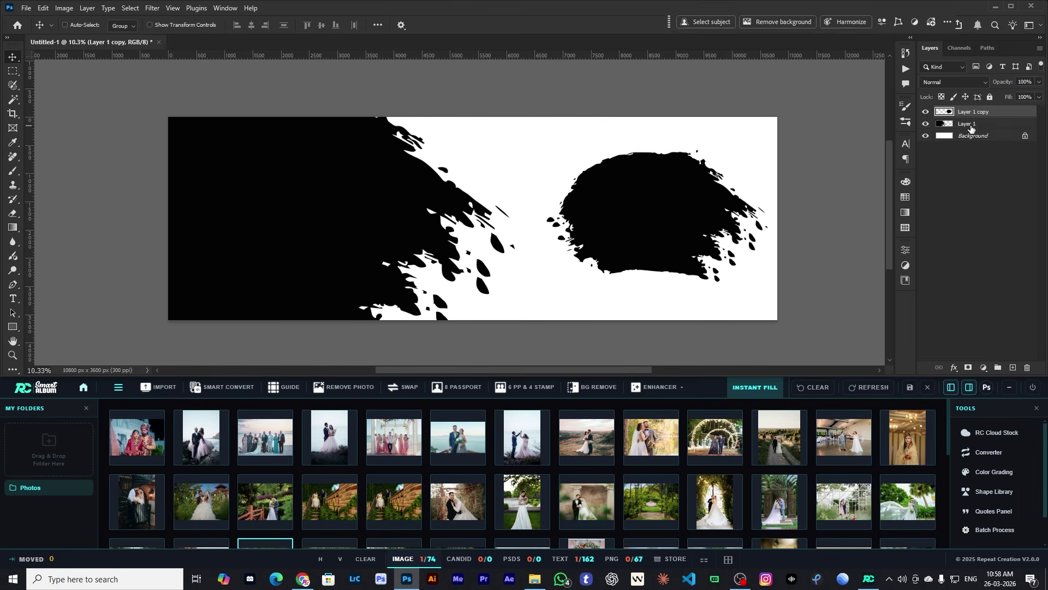
pyautogui.keyDown('shift'); pyautogui.click(974, 125); pyautogui.keyUp('shift')
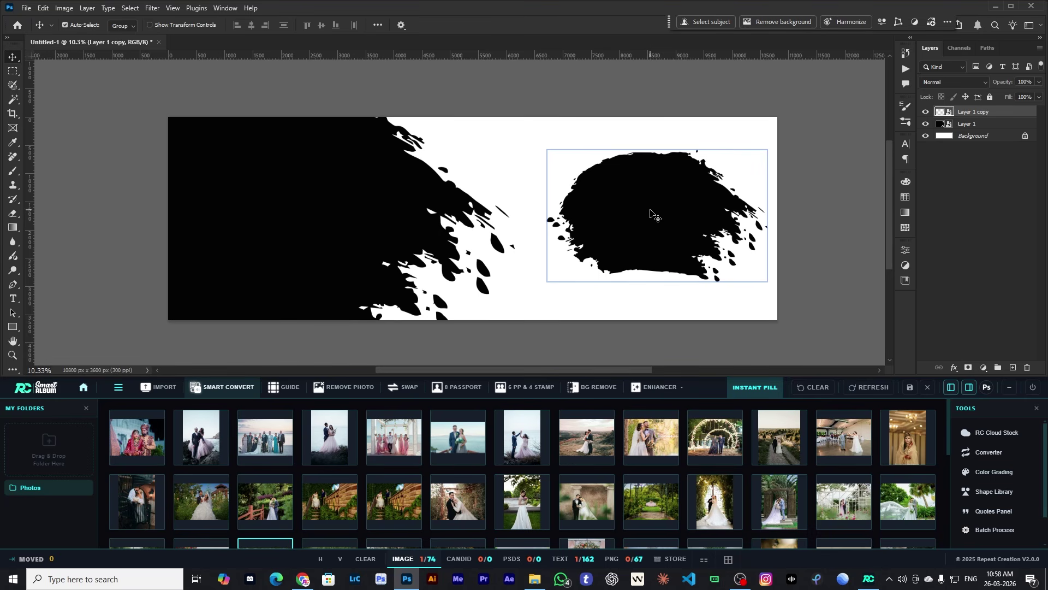
pyautogui.click(407, 238)
pyautogui.click(639, 241)
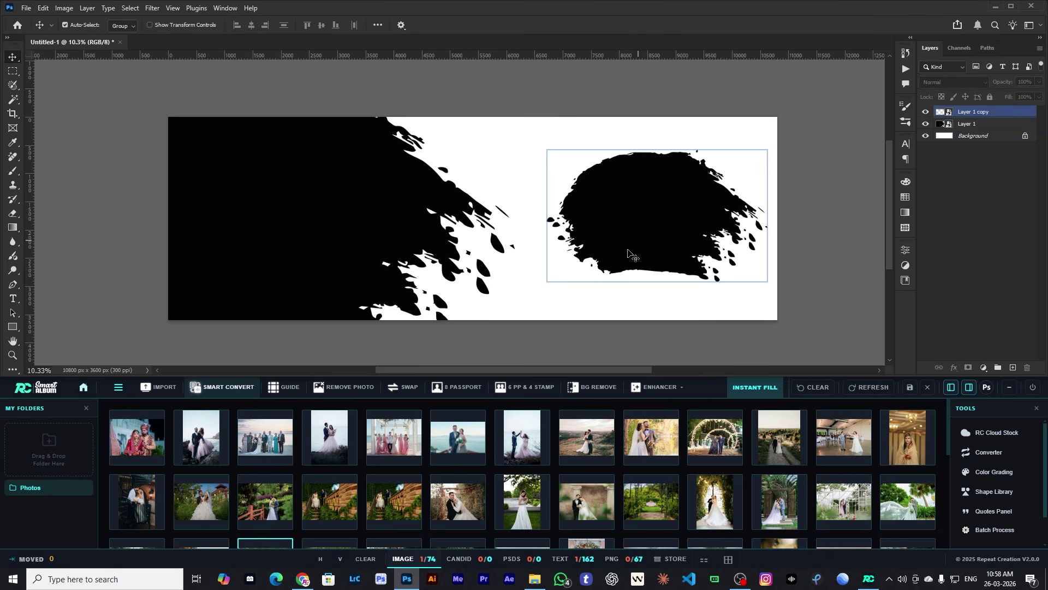
pyautogui.click(496, 221)
pyautogui.click(366, 340)
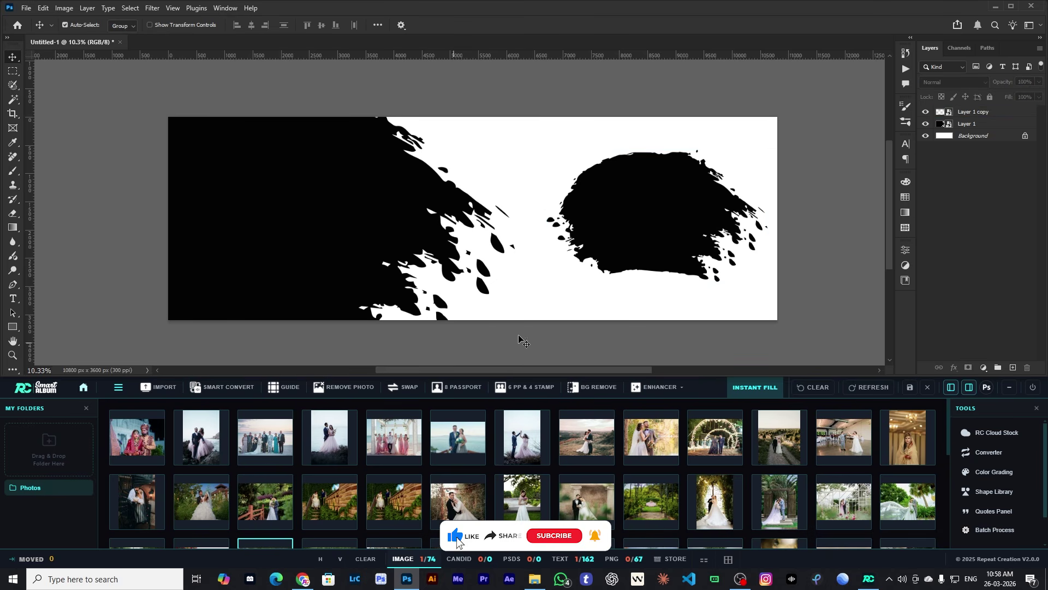
# - Select the two adjacent photos of the couple by the pine trees and place them in the brush shapes with Instant Fill
pyautogui.scroll(-2, 274, 464)
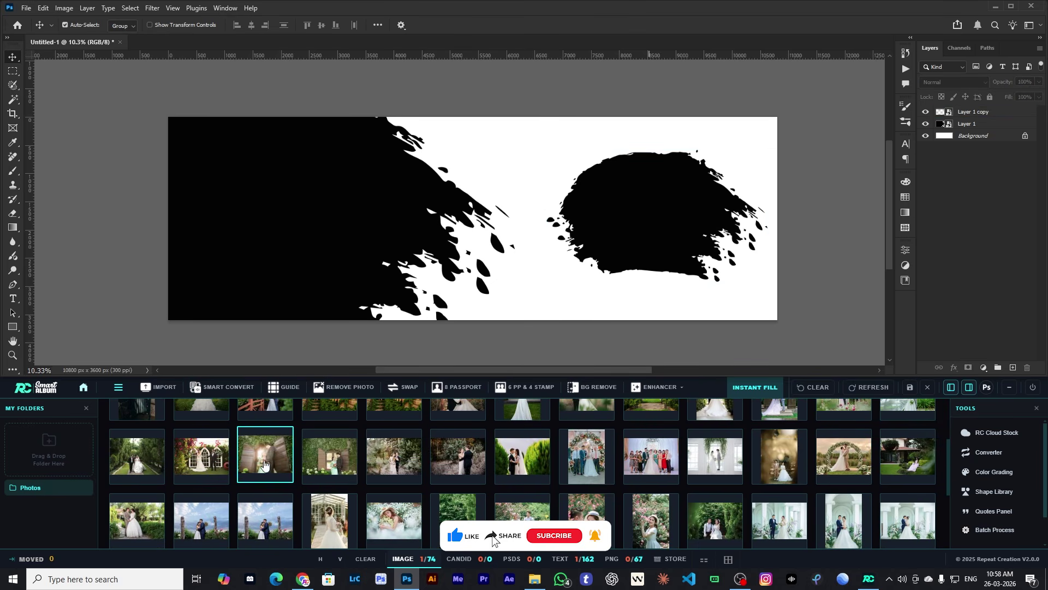
pyautogui.click(396, 460)
pyautogui.keyDown('ctrl'); pyautogui.click(458, 456); pyautogui.keyUp('ctrl')
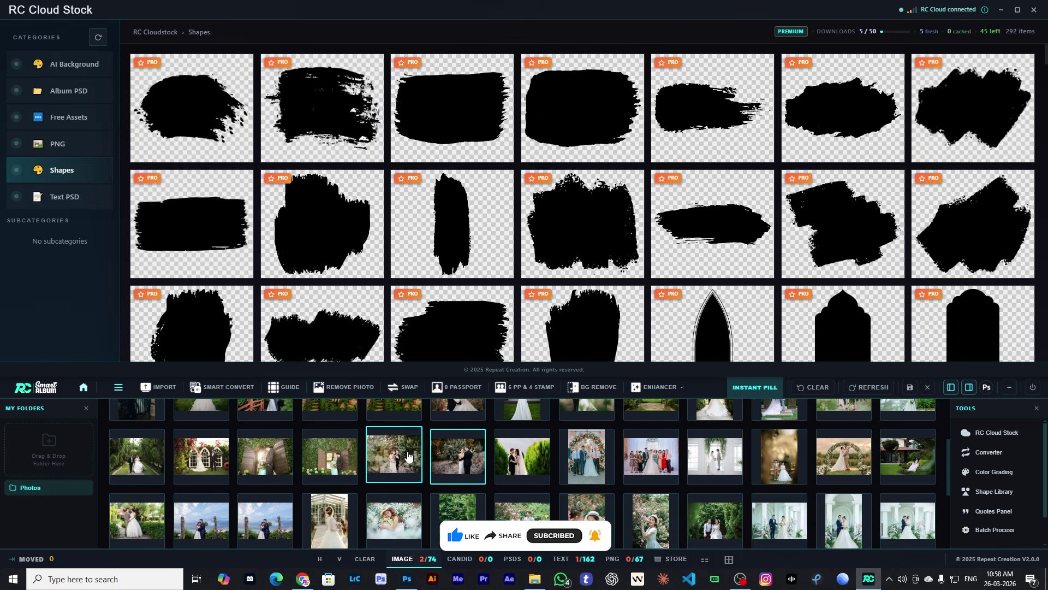
pyautogui.click(756, 389)
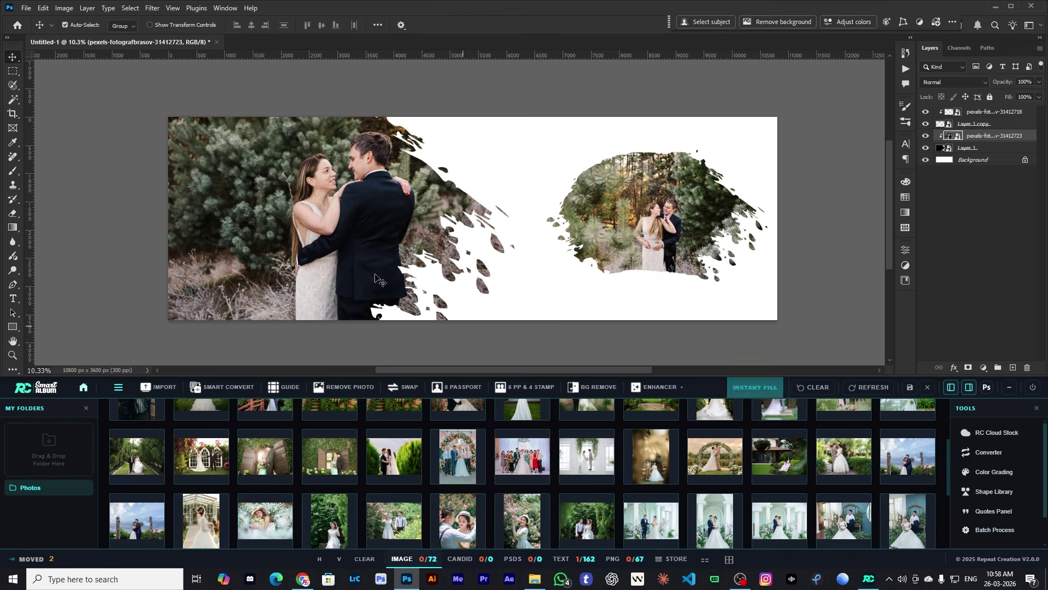
# - Adjust the large couple photo inside the left brush shape and select the photo in the right brush shape
pyautogui.moveTo(388, 222)
pyautogui.mouseDown()
pyautogui.moveTo(353, 213)
pyautogui.moveTo(405, 214)
pyautogui.mouseUp()
pyautogui.click(630, 207)
pyautogui.rightClick(630, 207)
pyautogui.click(655, 207)
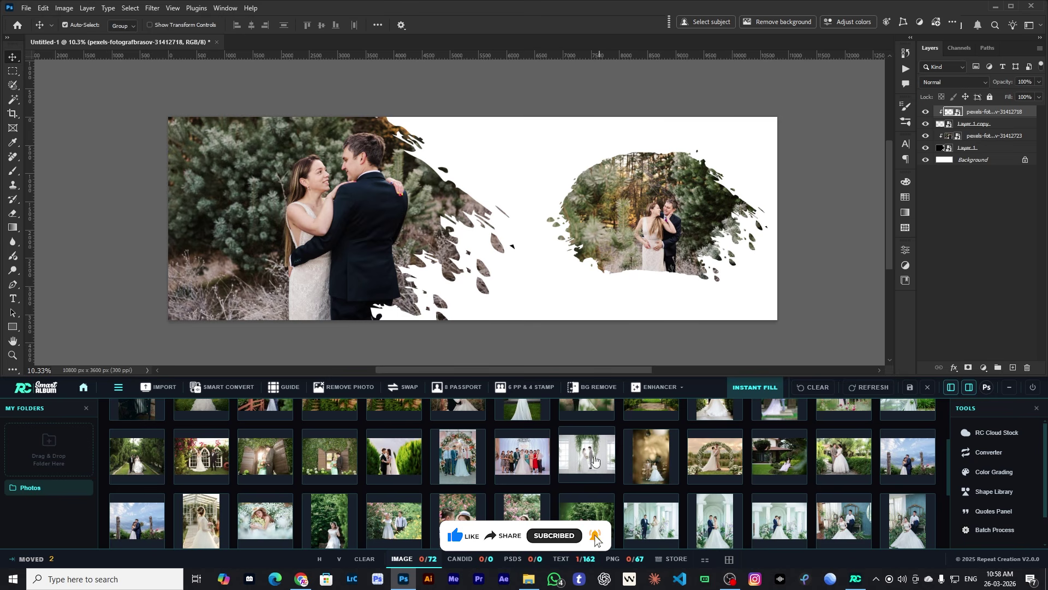
# - Add the fourth text design, the "Wedding" script title, from the panel's text collection to the album page
pyautogui.click(562, 559)
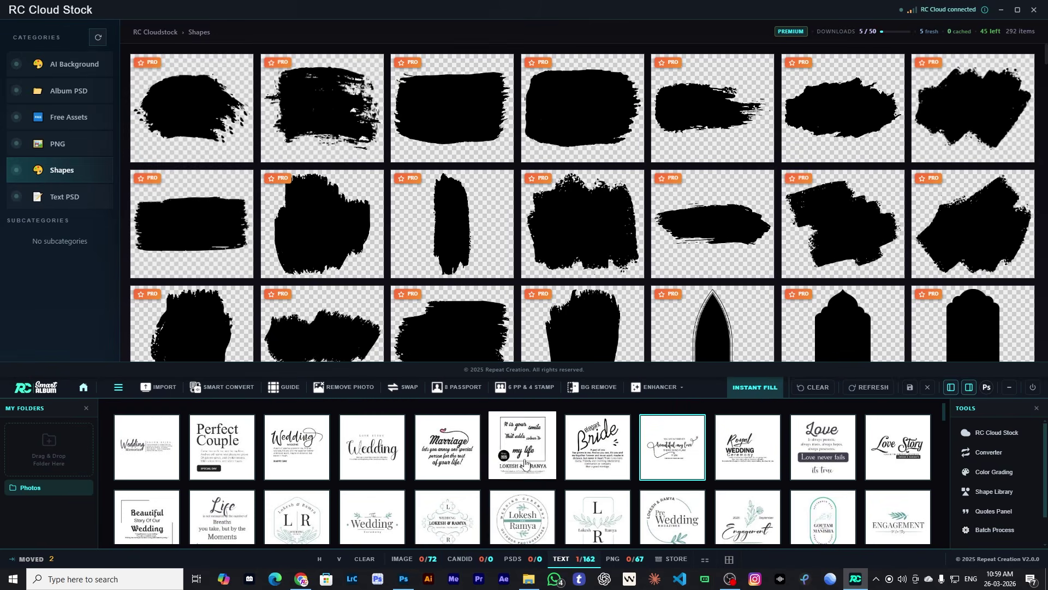
pyautogui.click(373, 455)
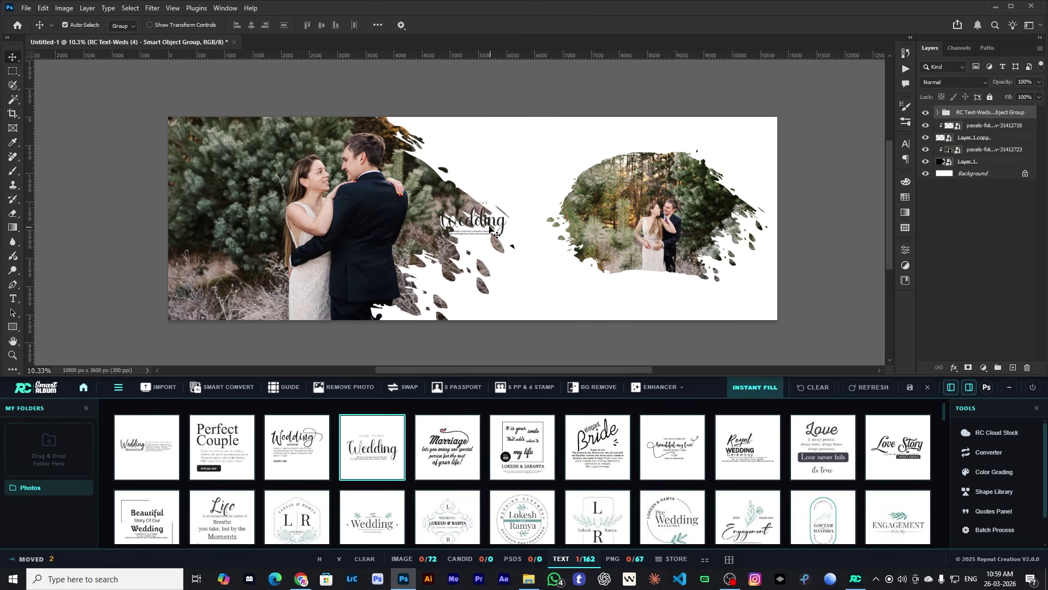
# - Move the "Wedding" title into the white space near the upper edge, between the two brush-shape photos
pyautogui.moveTo(490, 229); pyautogui.dragTo(548, 171)
pyautogui.click(615, 202)
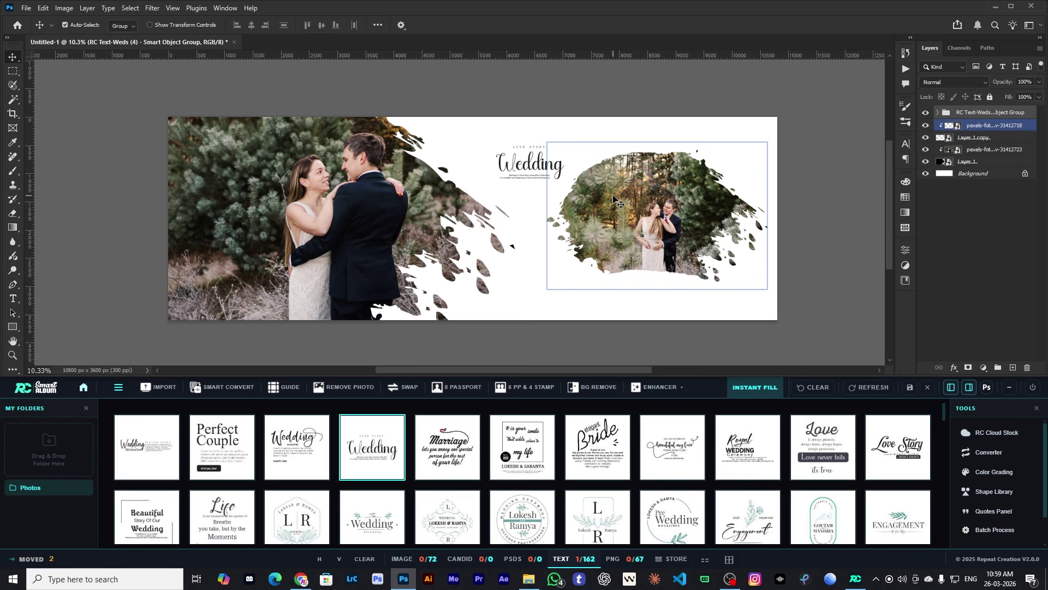
pyautogui.click(509, 194)
pyautogui.moveTo(519, 189); pyautogui.dragTo(528, 191)
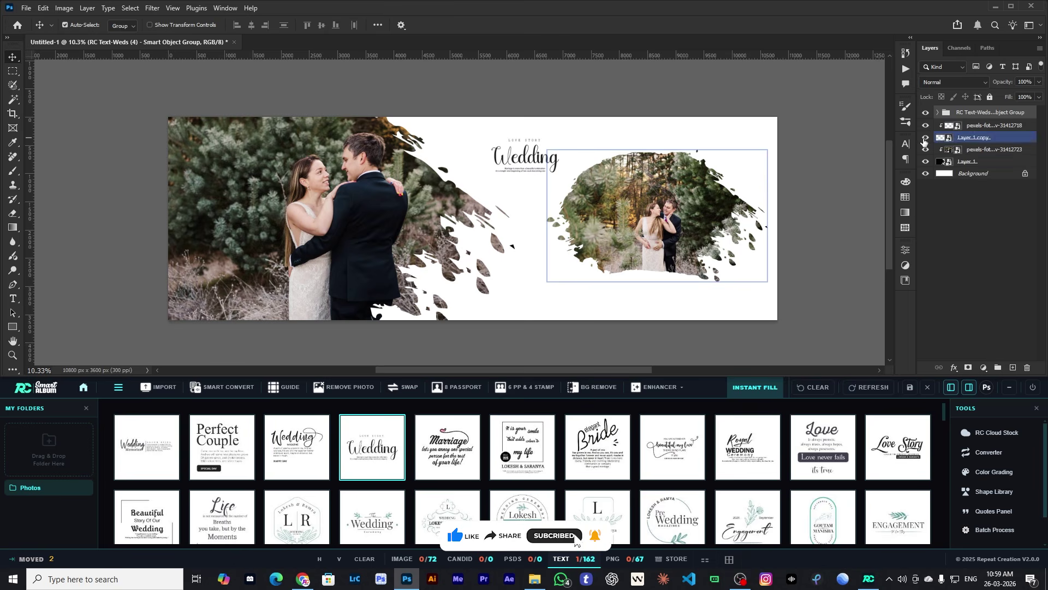
# - Isolate the "Wedding" title by hiding the other layers, show them again and place the title close to the page's upper edge
pyautogui.moveTo(923, 138); pyautogui.dragTo(922, 121)
pyautogui.moveTo(567, 164)
pyautogui.mouseDown()
pyautogui.moveTo(630, 174)
pyautogui.moveTo(622, 225)
pyautogui.moveTo(543, 218)
pyautogui.moveTo(550, 170)
pyautogui.moveTo(565, 171)
pyautogui.mouseUp()
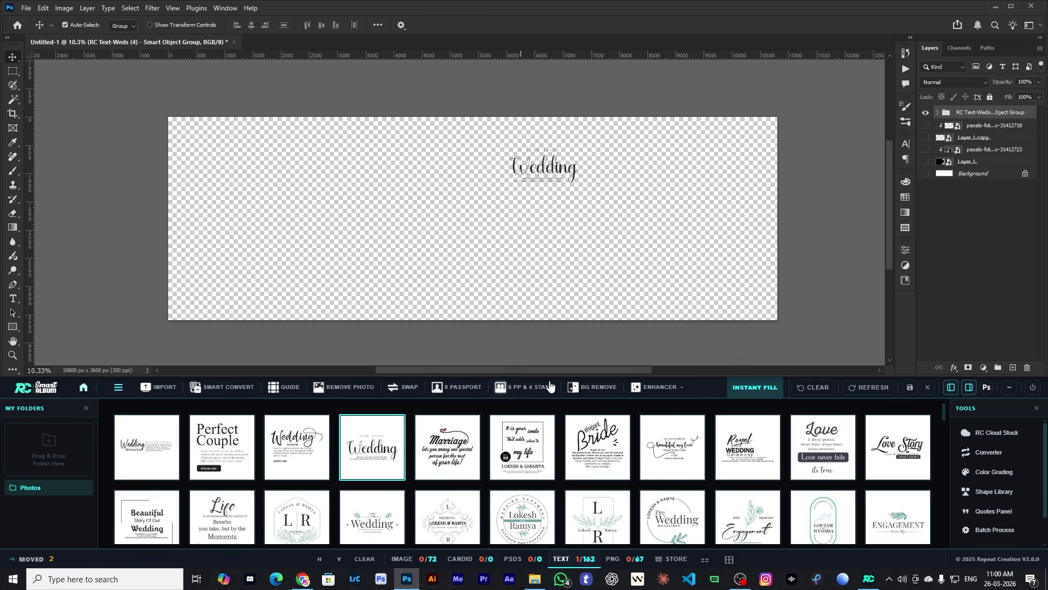
pyautogui.moveTo(924, 162); pyautogui.dragTo(925, 125)
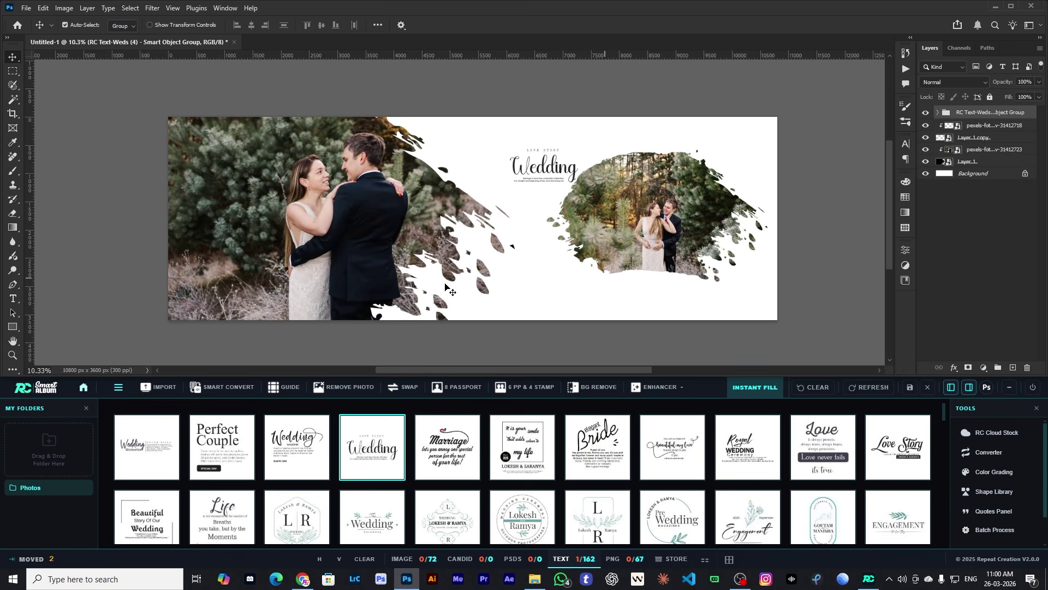
pyautogui.moveTo(546, 165); pyautogui.dragTo(534, 148)
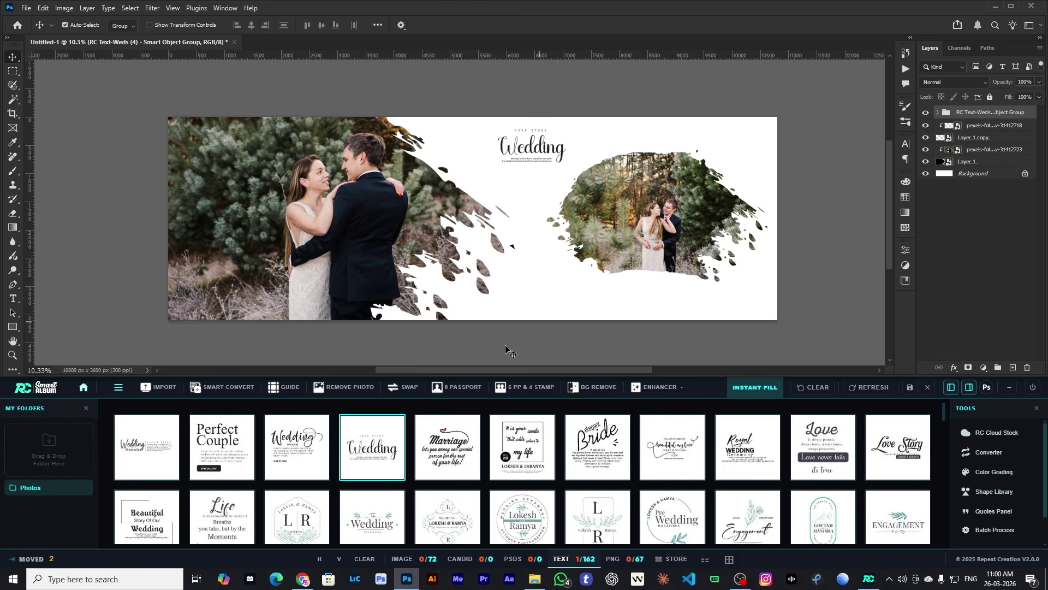
# - Browse the panel's PNG collection of flowers, leaves and frames
pyautogui.click(626, 564)
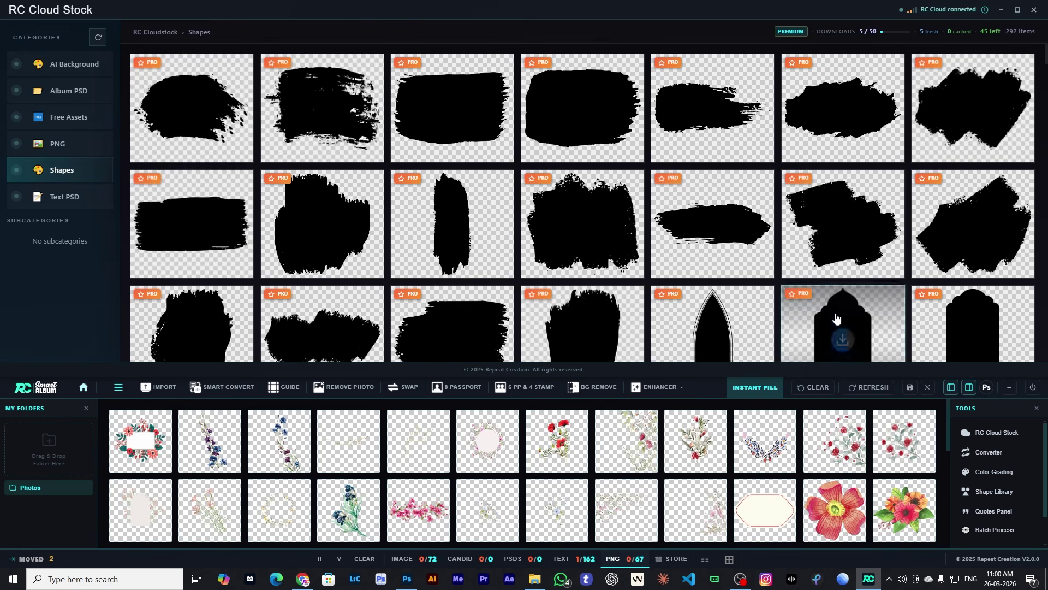
pyautogui.scroll(-5, 528, 471)
pyautogui.scroll(-1, 551, 467)
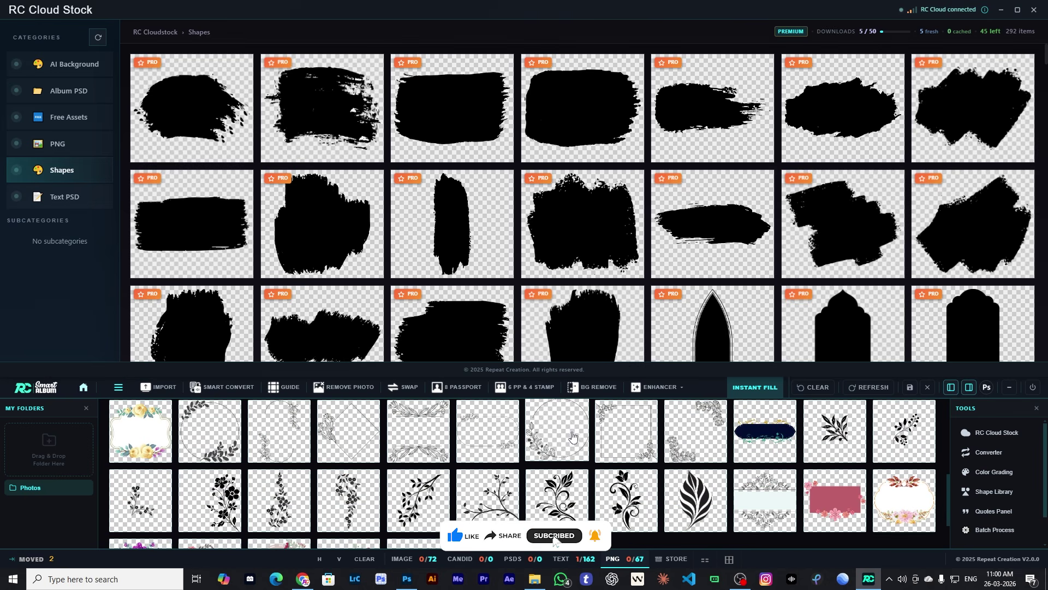
pyautogui.scroll(-1, 562, 448)
pyautogui.scroll(2, 548, 464)
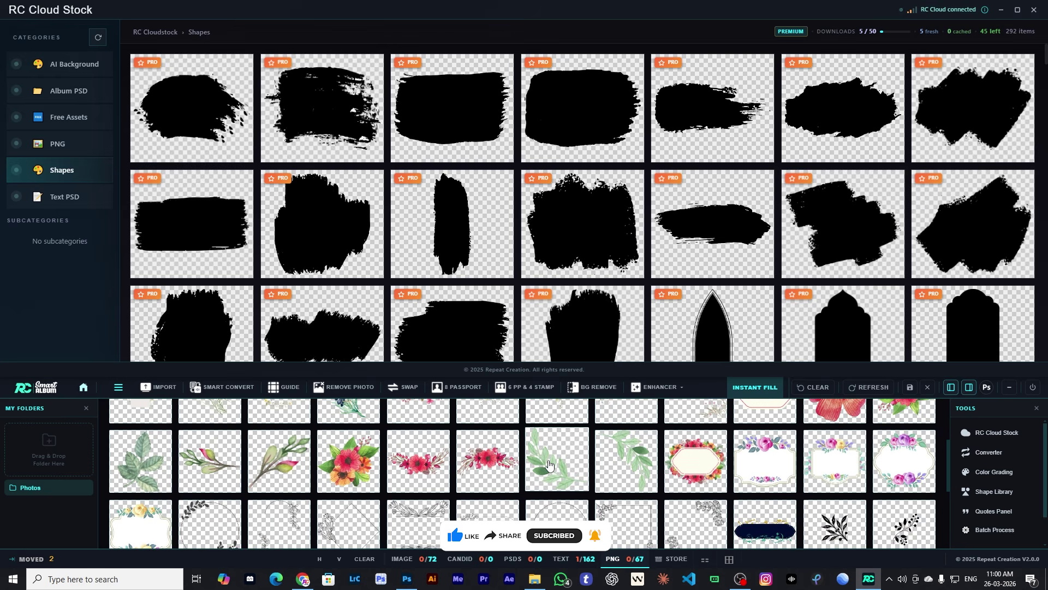
pyautogui.scroll(2, 566, 468)
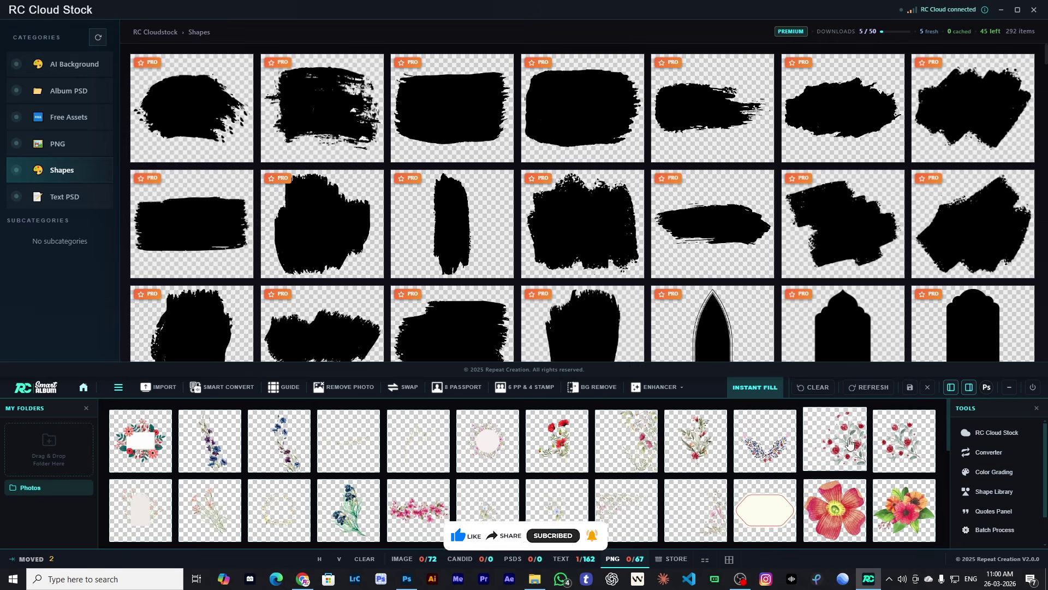
# - Download the blue flower sprig from the FLORAL PNG assets in RC Cloud Stock onto the album page
pyautogui.scroll(-2, 322, 224)
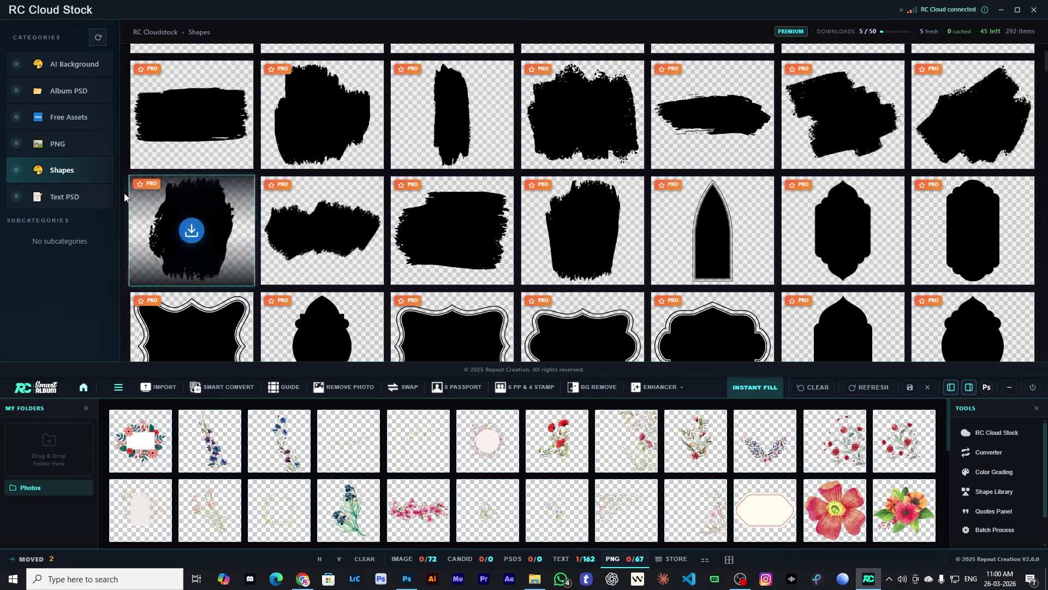
pyautogui.click(60, 145)
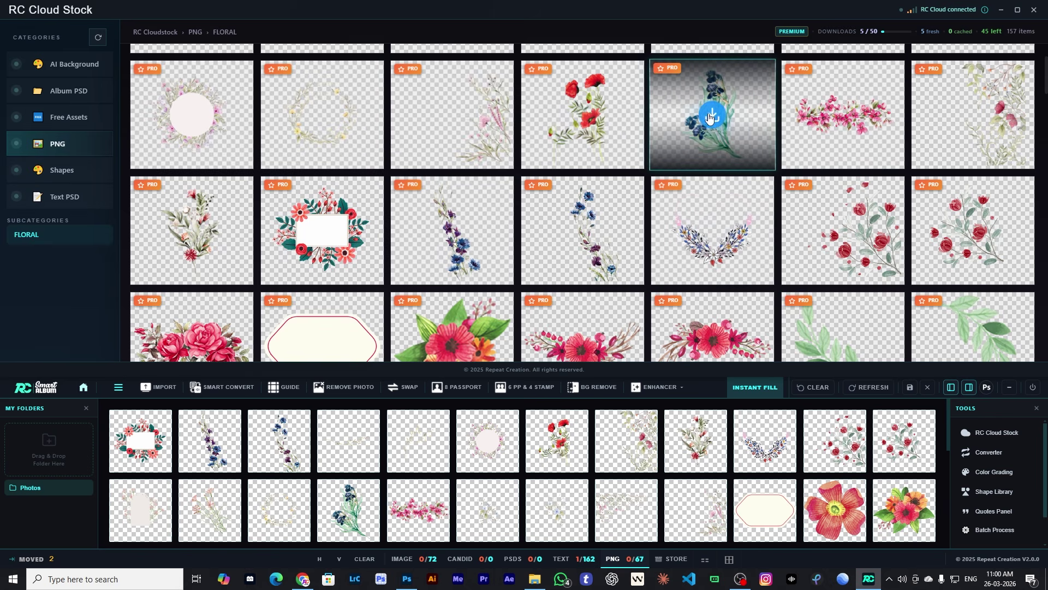
pyautogui.click(709, 116)
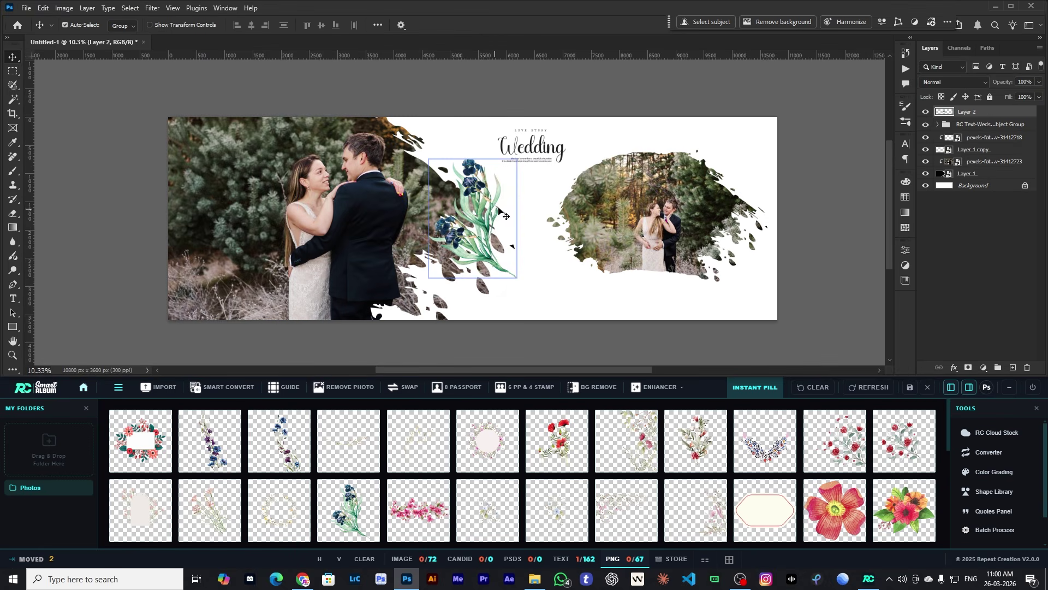
# - Place the blue flower sprig in the page's lower right corner and adjust it with Free Transform
pyautogui.moveTo(479, 235); pyautogui.dragTo(780, 322)
pyautogui.hotkey('ctrl', 't')
pyautogui.moveTo(715, 246); pyautogui.dragTo(731, 265)
pyautogui.press('Return')
# - Duplicate the flower sprig to the page's upper edge and reorient the copy with Free Transform
pyautogui.press('z')
pyautogui.moveTo(767, 304); pyautogui.dragTo(446, 119)
pyautogui.hotkey('ctrl', 't')
pyautogui.rightClick(604, 129)
pyautogui.click(646, 304)
pyautogui.moveTo(523, 124); pyautogui.dragTo(509, 158)
pyautogui.moveTo(456, 133); pyautogui.dragTo(490, 131)
pyautogui.press('Return')
# - Move the "Wedding" title to the lower middle of the page and arrange the flower copy at the upper edge above it
pyautogui.moveTo(559, 148); pyautogui.dragTo(591, 299)
pyautogui.moveTo(483, 130); pyautogui.dragTo(549, 138)
pyautogui.rightClick(474, 126)
pyautogui.click(484, 131)
pyautogui.rightClick(482, 126)
pyautogui.click(493, 131)
pyautogui.moveTo(574, 299); pyautogui.dragTo(596, 260)
pyautogui.moveTo(551, 142); pyautogui.dragTo(565, 146)
pyautogui.scroll(-3, 568, 148)
pyautogui.scroll(2, 568, 148)
pyautogui.moveTo(636, 273); pyautogui.dragTo(622, 255)
pyautogui.scroll(2, 640, 265)
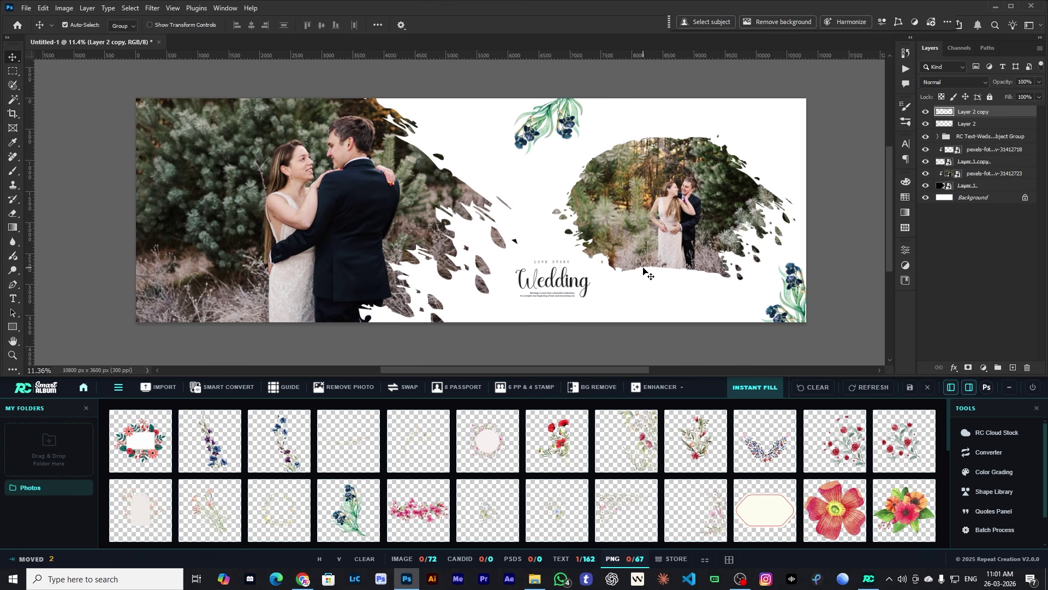
pyautogui.click(562, 275)
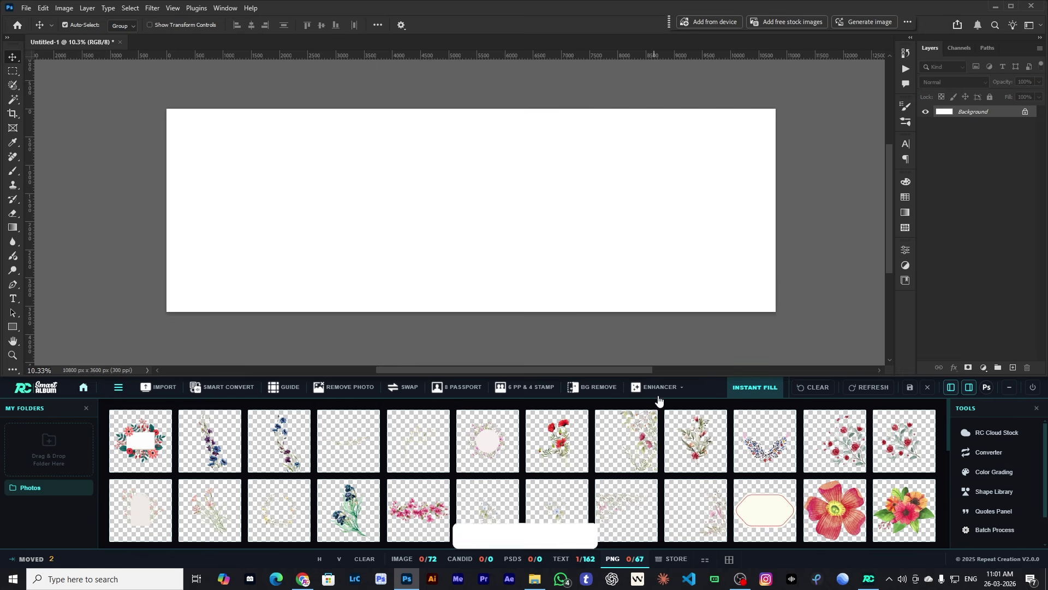
# - Reopen RC Cloud Stock, view the baby-shower Text PSD designs and read the usage policy
pyautogui.click(996, 432)
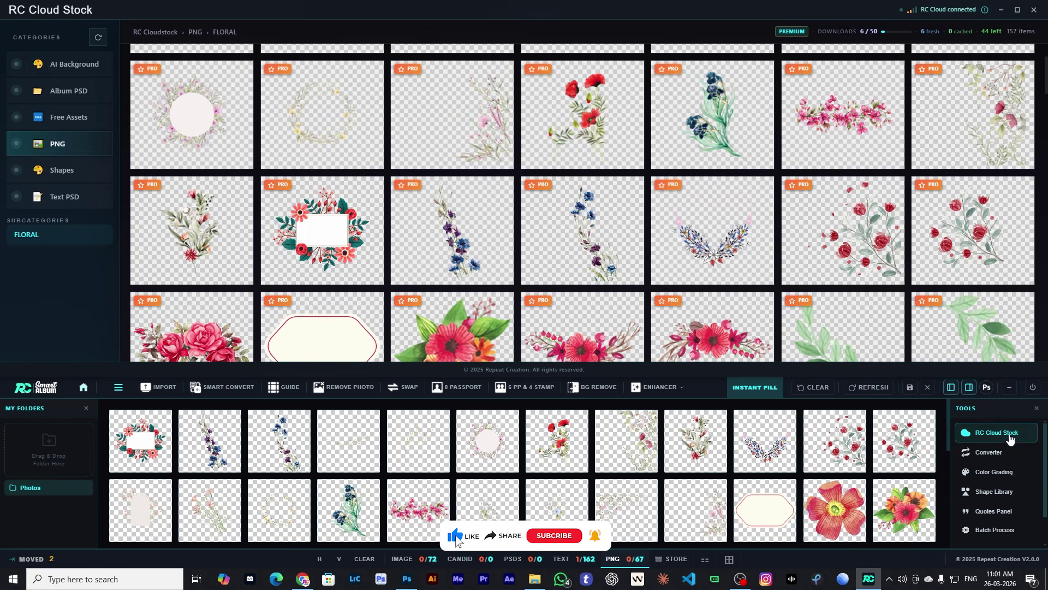
pyautogui.click(78, 191)
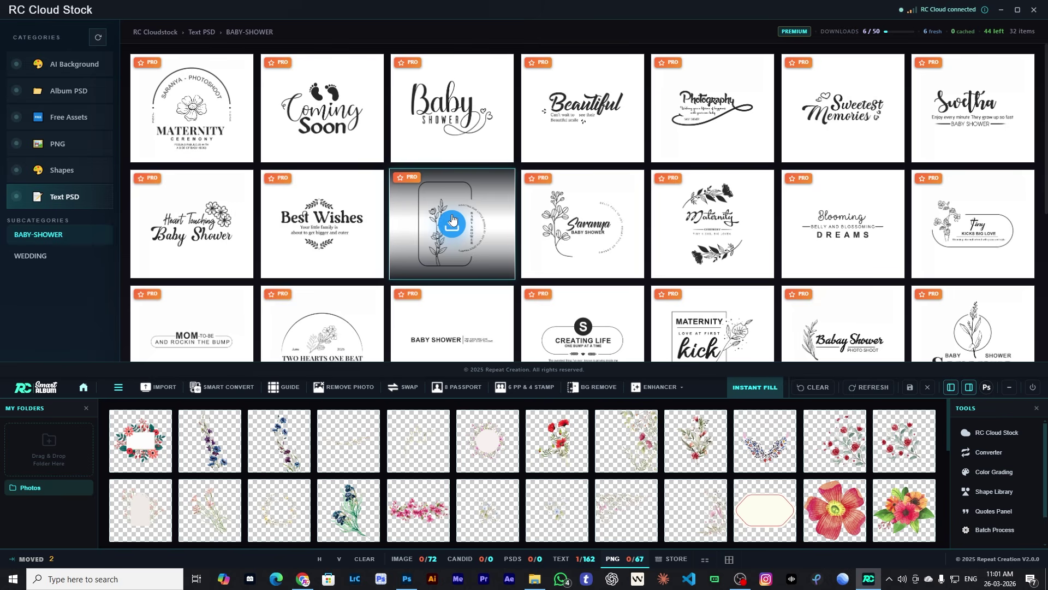
pyautogui.click(985, 10)
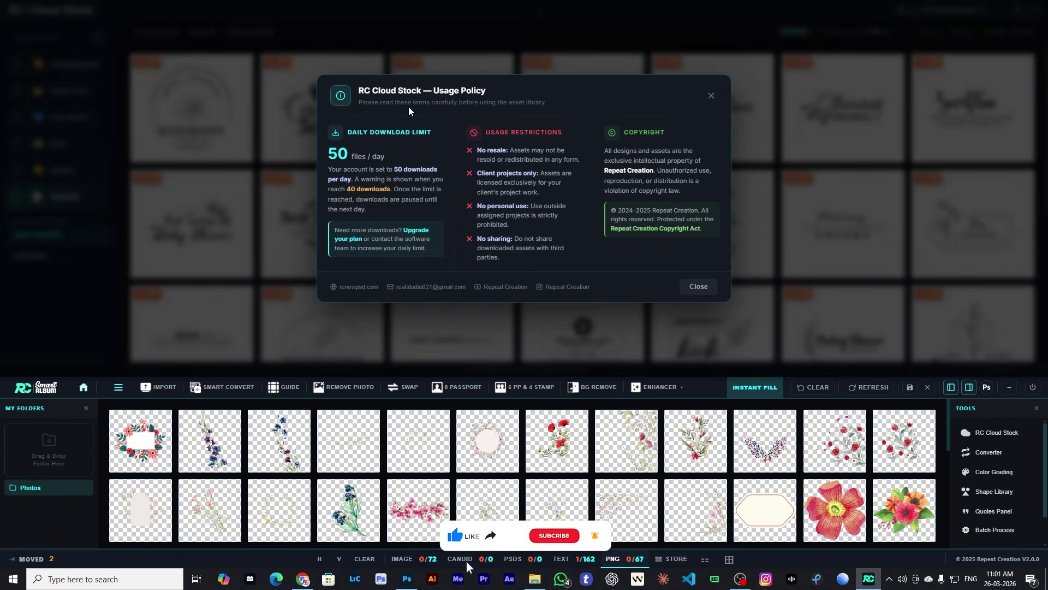
pyautogui.click(699, 287)
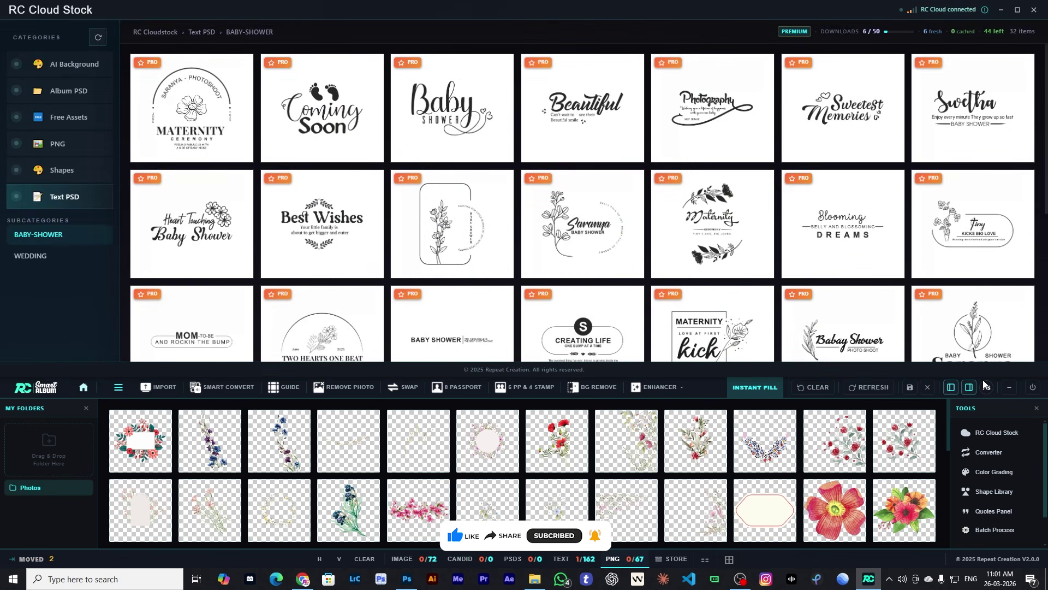
# - Open the Converter tool and return the album panel to its home screen
pyautogui.click(989, 452)
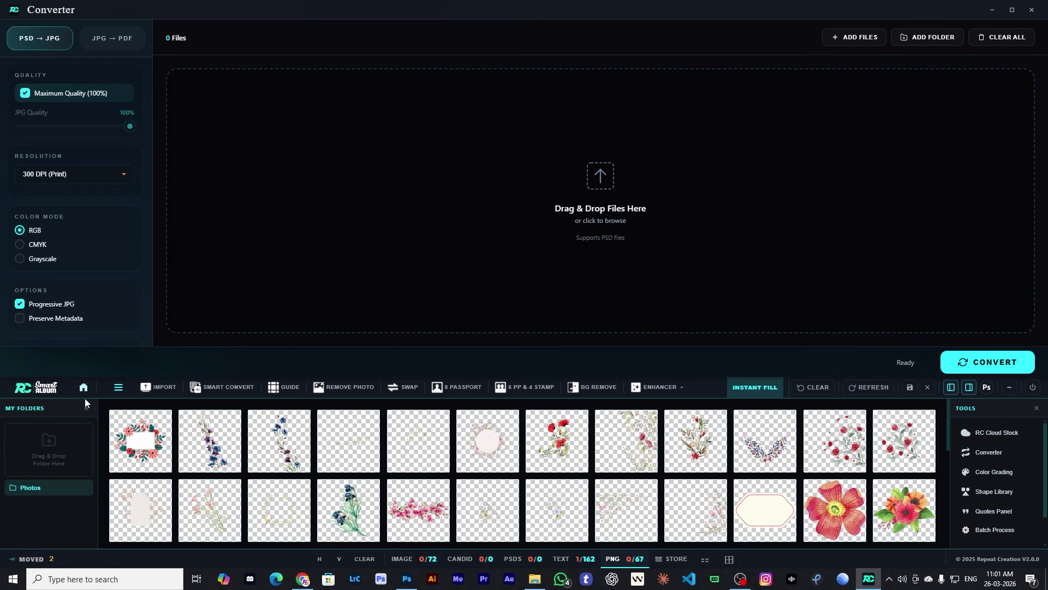
pyautogui.click(83, 388)
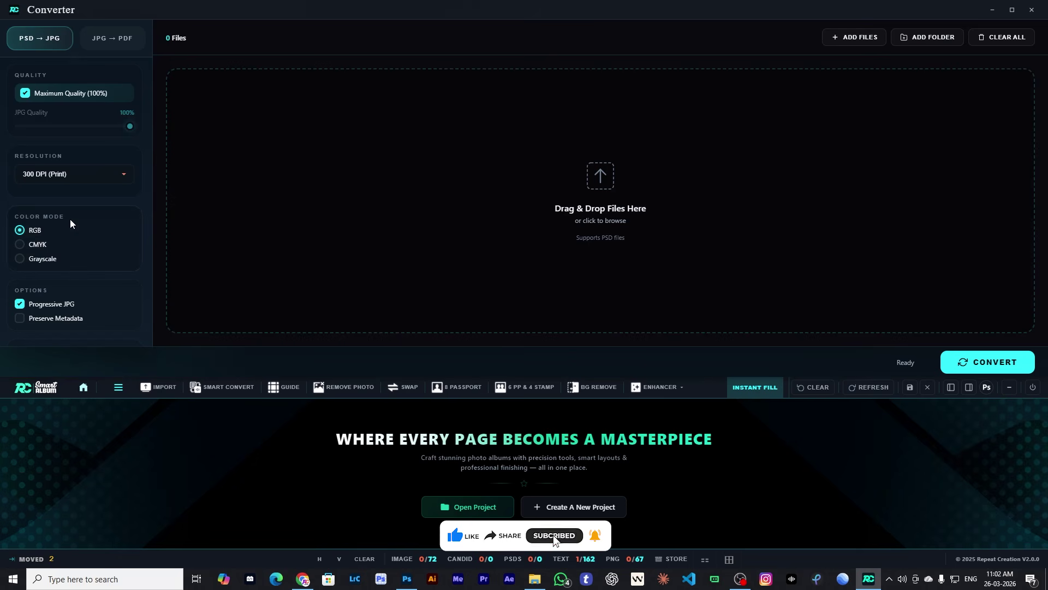
# - Examine the Converter's folder, PSD file and output-folder pickers and its PSD to JPG options without choosing anything
pyautogui.click(924, 42)
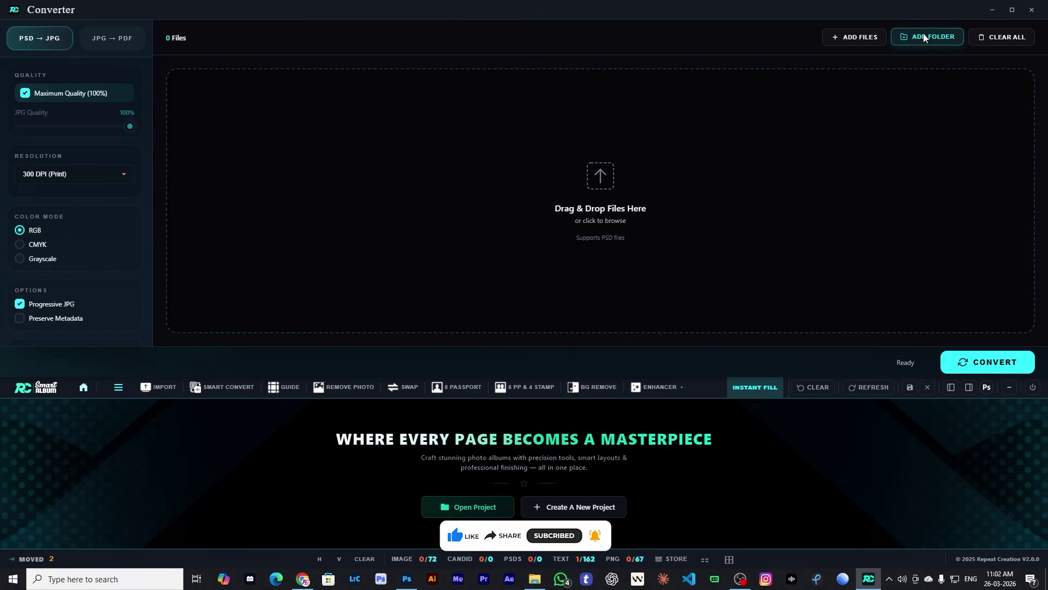
pyautogui.press('Escape')
pyautogui.click(860, 39)
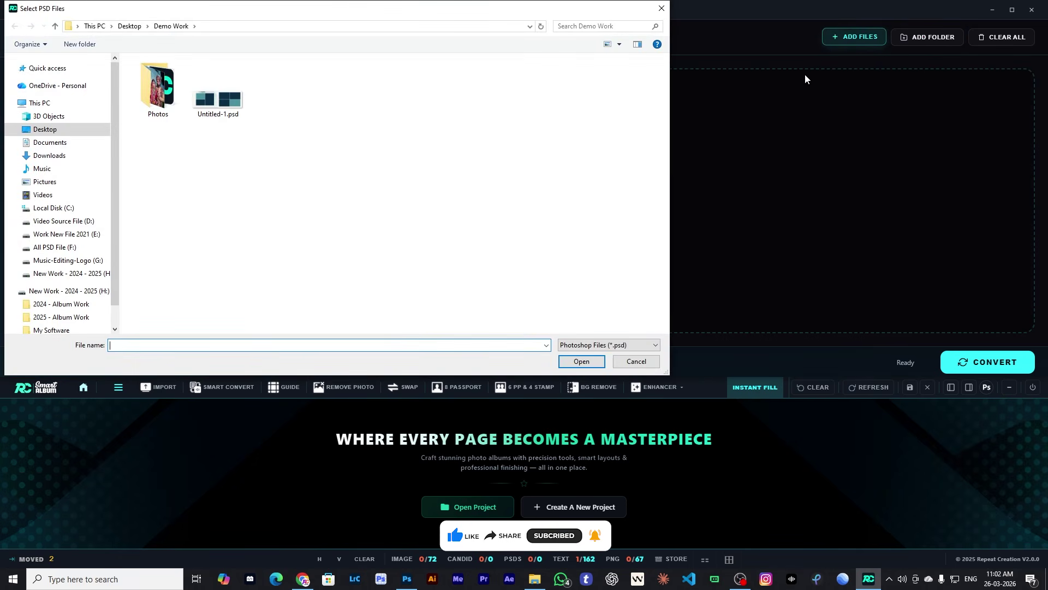
pyautogui.press('Escape')
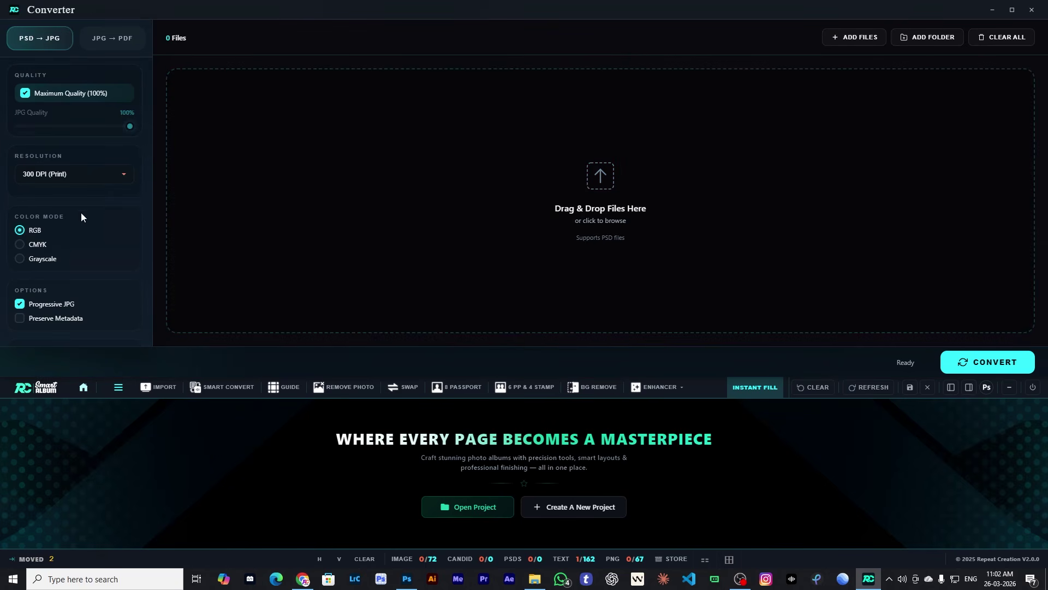
pyautogui.scroll(-3, 78, 217)
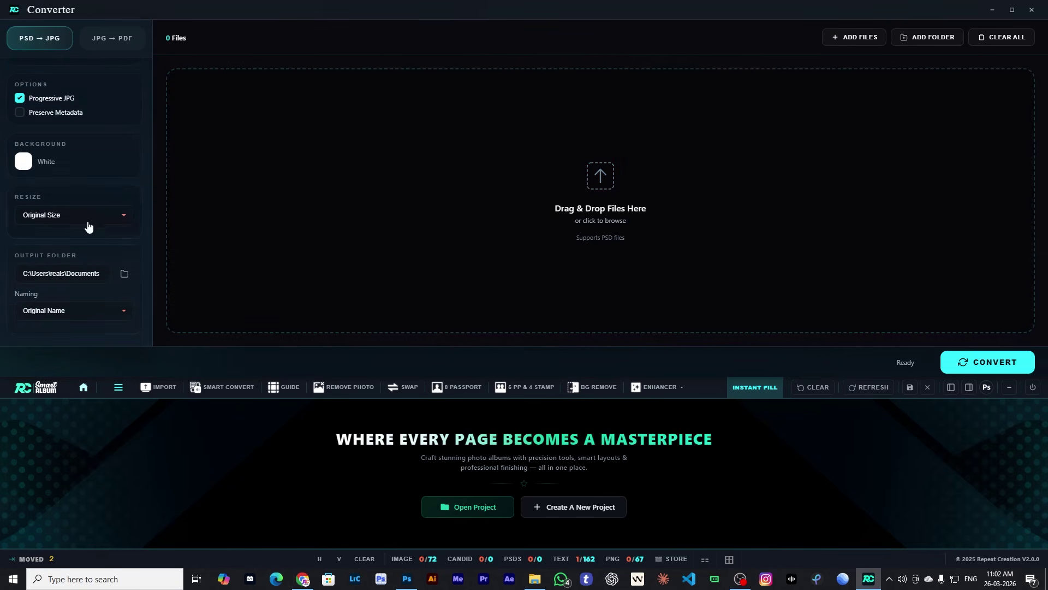
pyautogui.click(125, 275)
pyautogui.press('Escape')
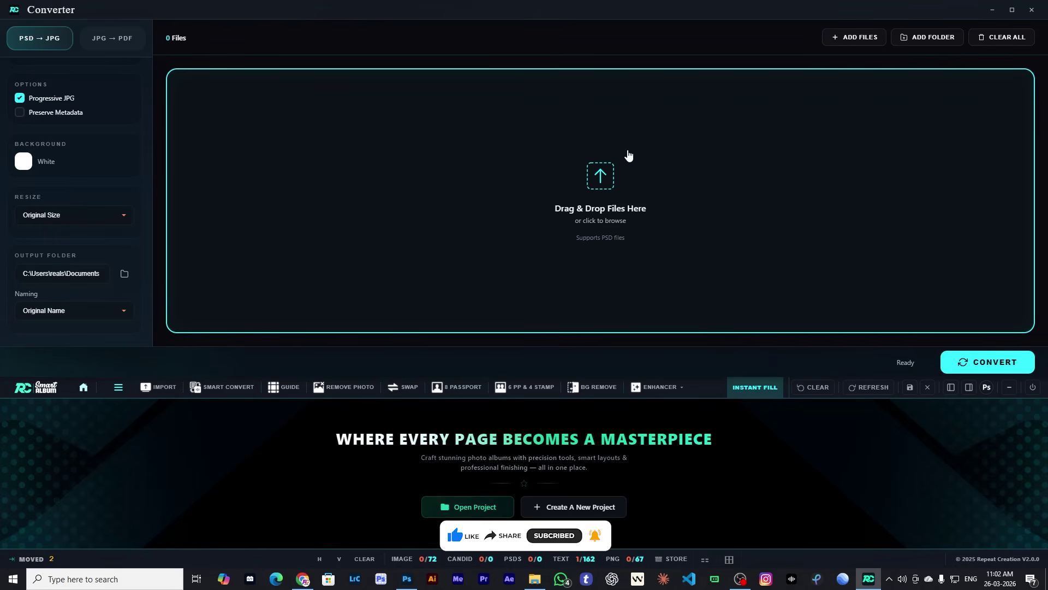
pyautogui.scroll(4, 119, 158)
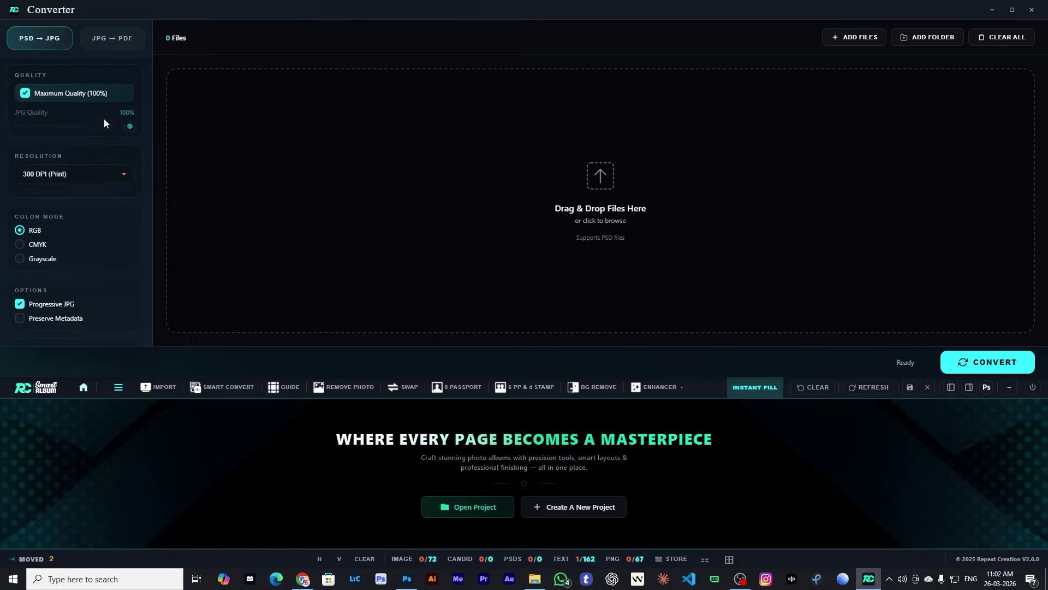
# - Check how the maximum-quality and resolution options of the PSD to JPG conversion work
pyautogui.click(96, 97)
pyautogui.click(44, 97)
pyautogui.click(92, 99)
pyautogui.click(99, 97)
pyautogui.click(121, 182)
# - Examine the JPG to PDF settings, including margins, PDF output name and the output-folder picker
pyautogui.click(133, 37)
pyautogui.click(117, 39)
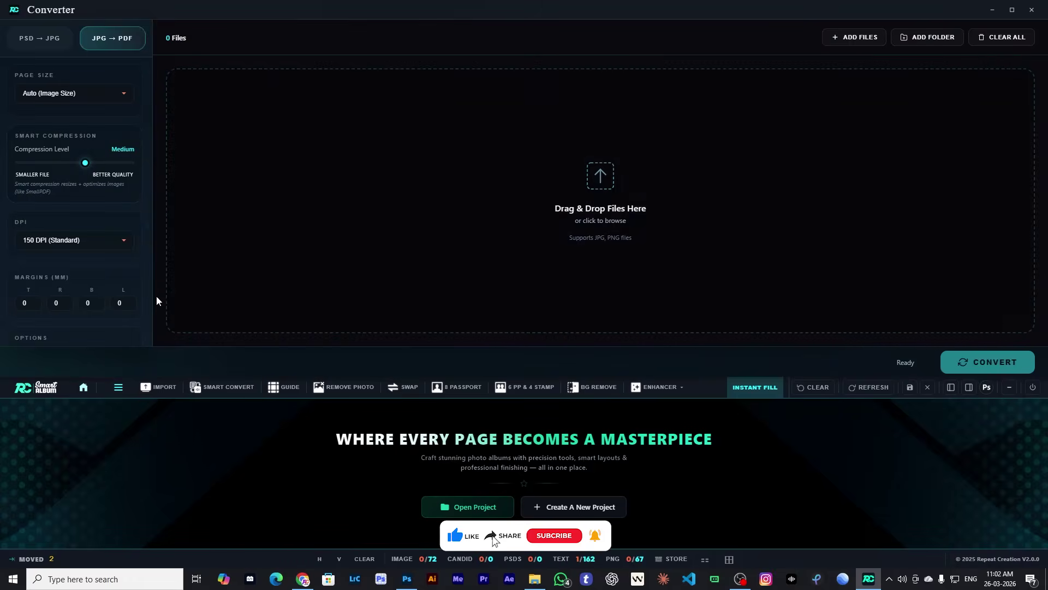
pyautogui.scroll(-2, 121, 218)
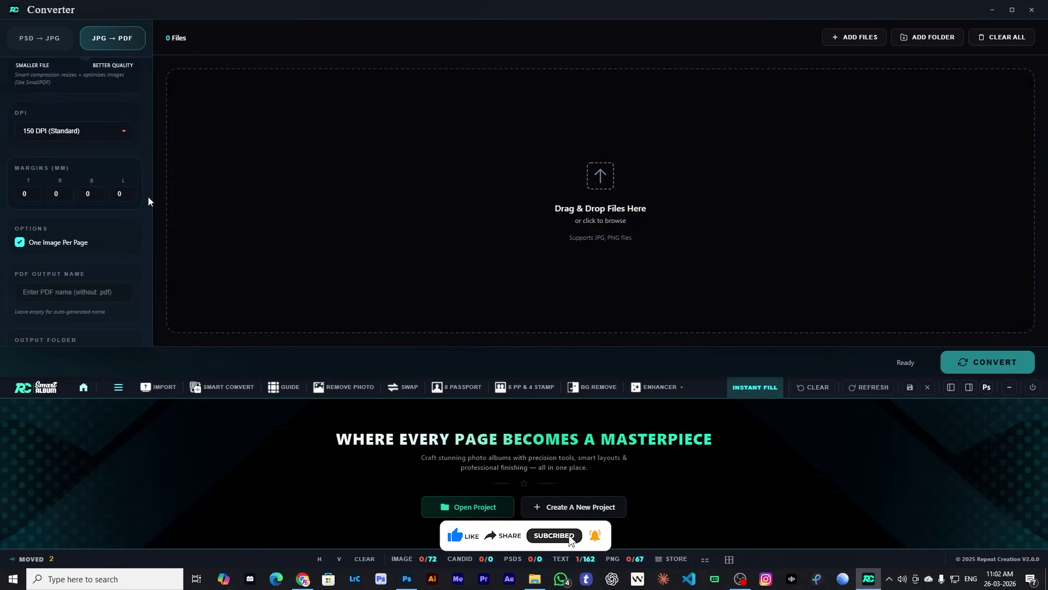
pyautogui.scroll(-2, 118, 248)
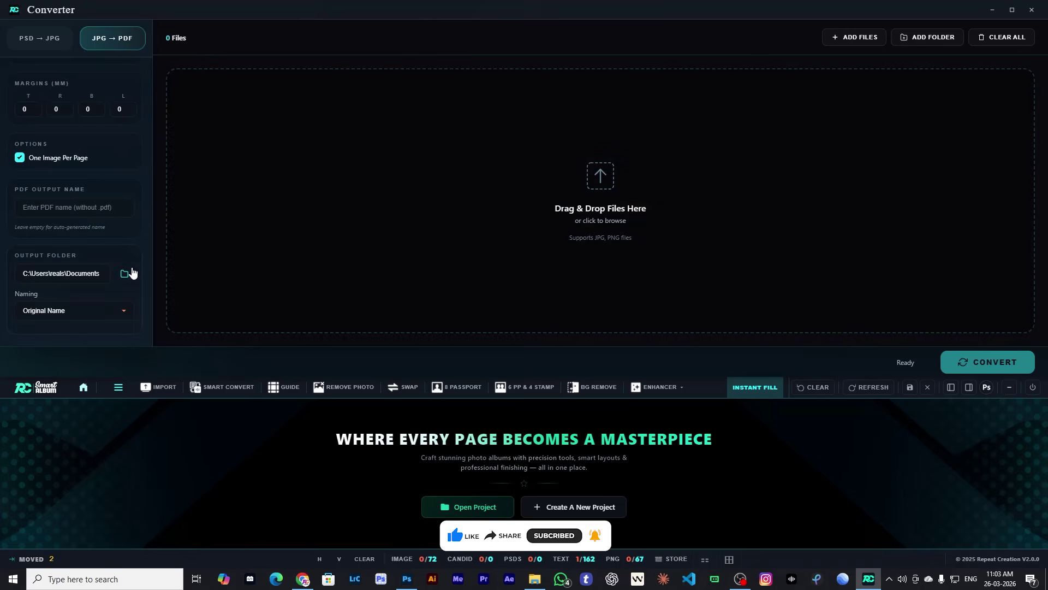
pyautogui.click(131, 272)
pyautogui.click(635, 360)
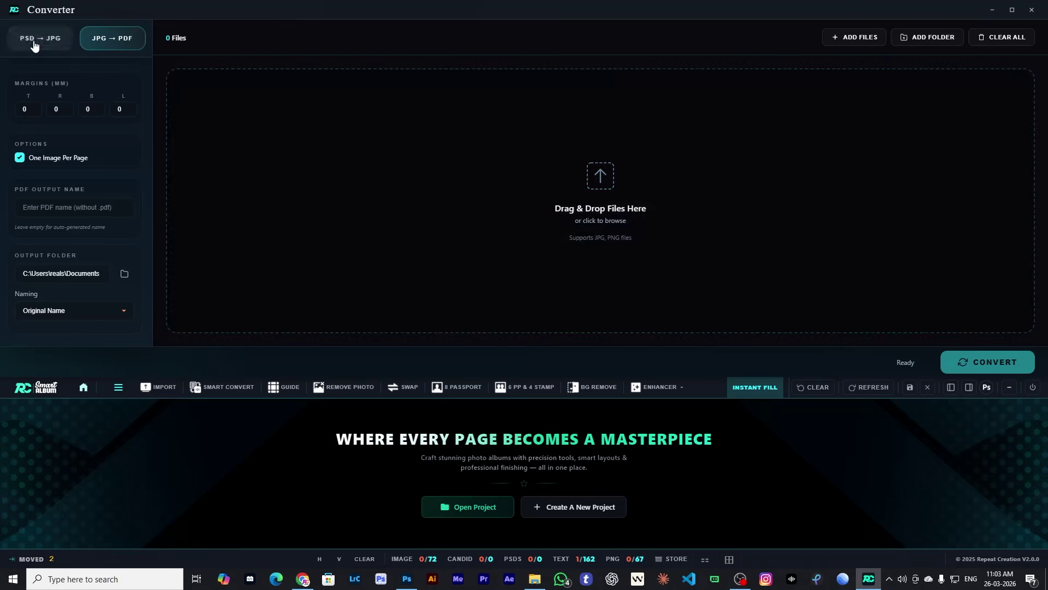
# - Switch back to PSD to JPG conversion and add the album PSD files A (2) to A (27)
pyautogui.click(33, 42)
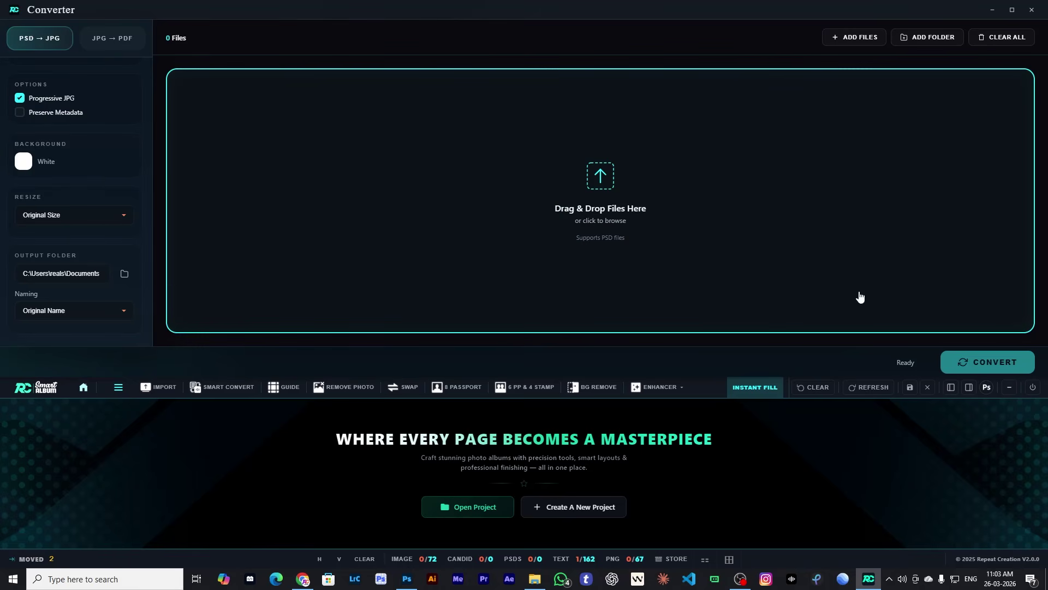
pyautogui.click(855, 36)
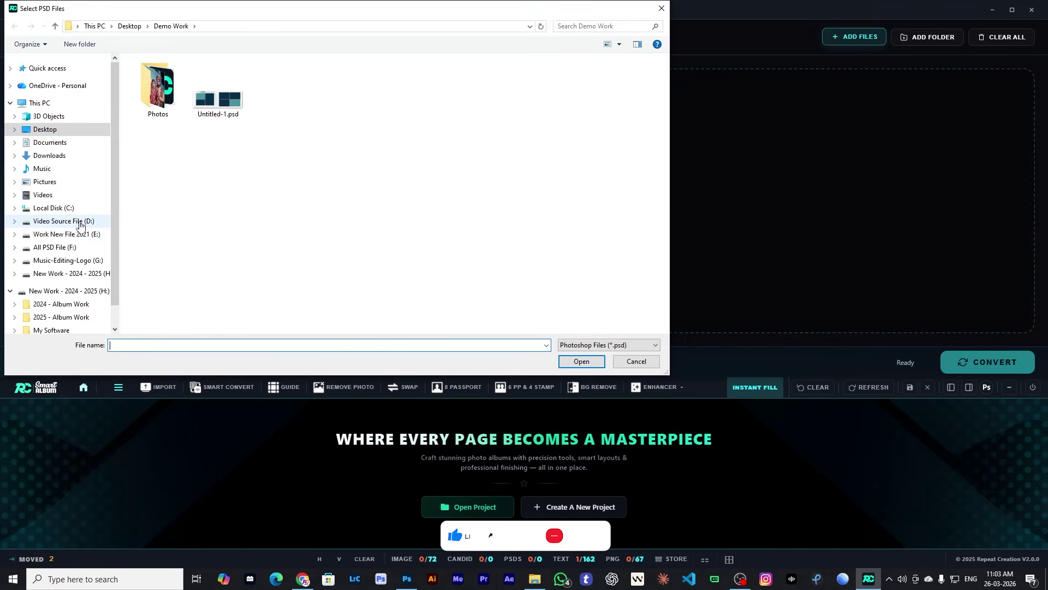
pyautogui.click(581, 362)
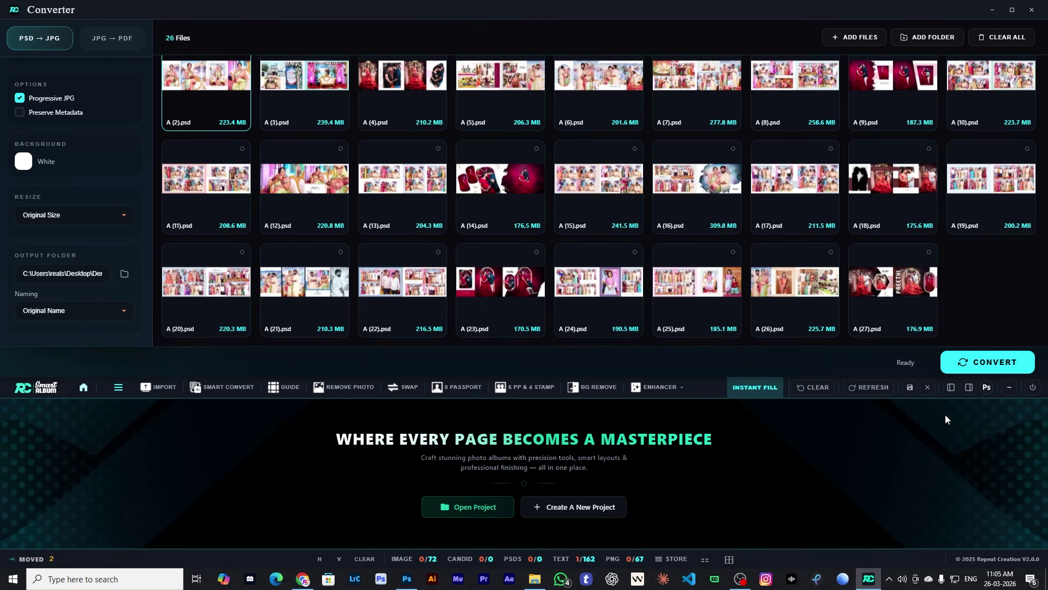
# - Set the Album JPG folder in Demo Work as the output folder and convert the album PSD files to JPG
pyautogui.scroll(1, 265, 169)
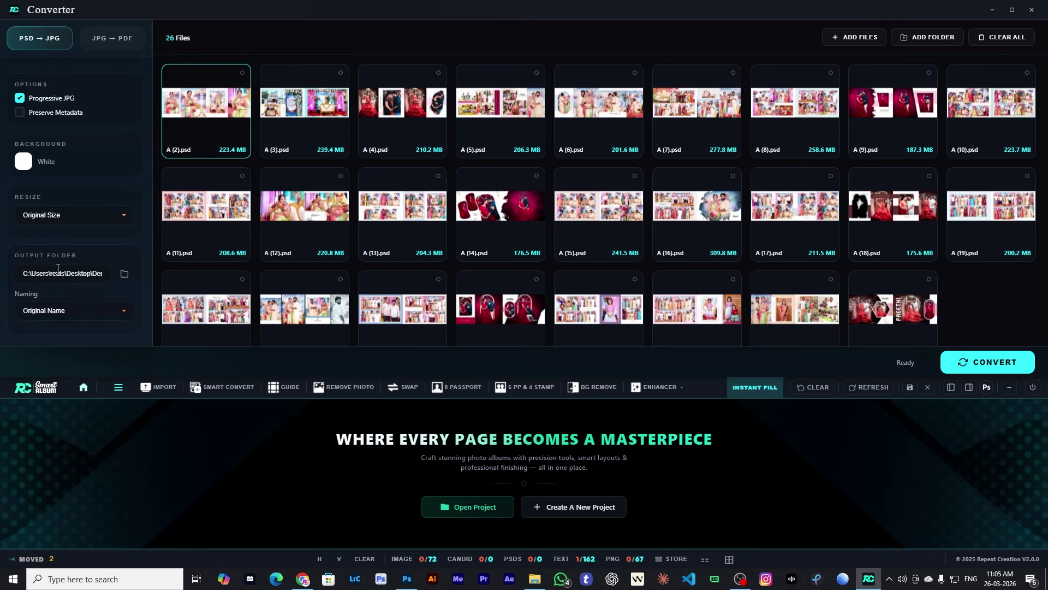
pyautogui.click(126, 275)
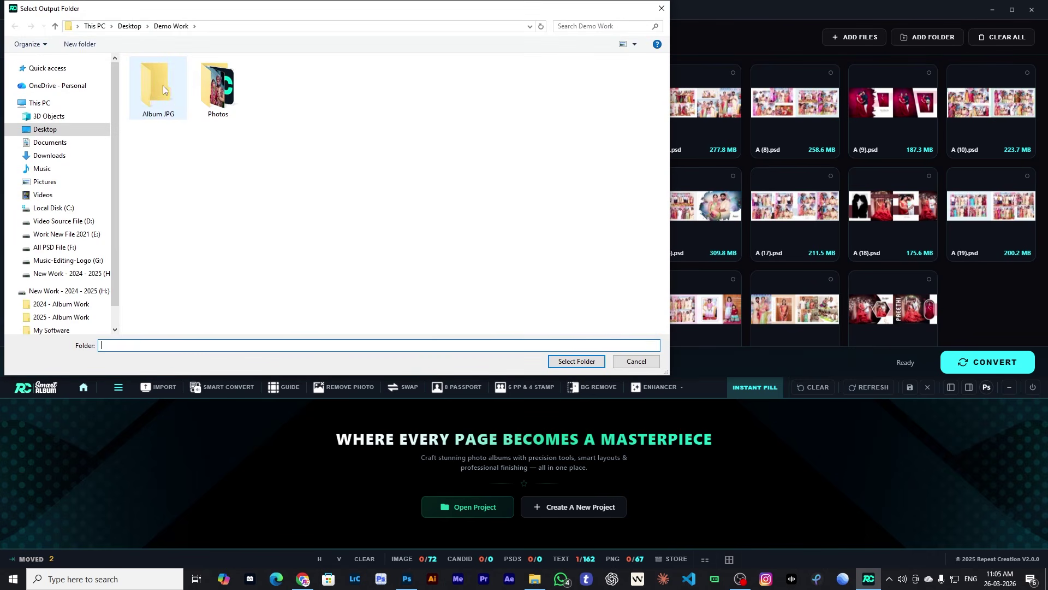
pyautogui.click(577, 362)
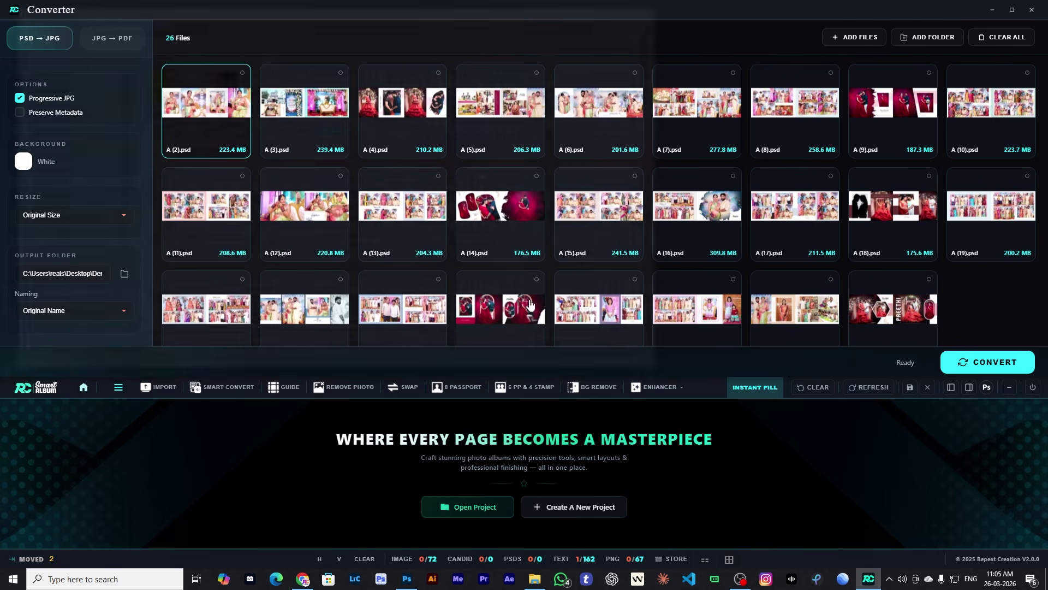
pyautogui.click(996, 372)
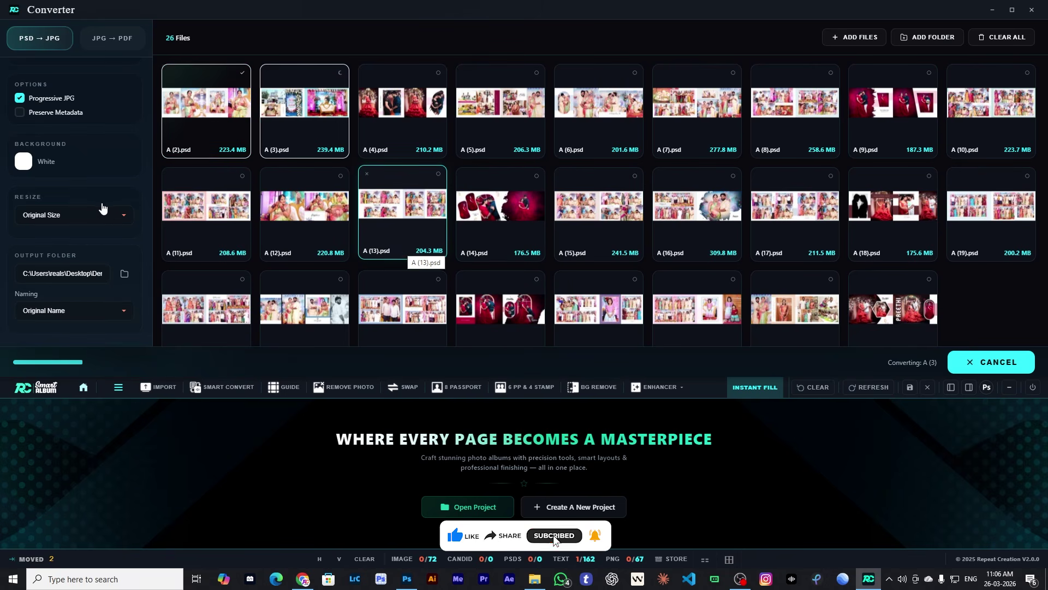
pyautogui.scroll(3, 104, 164)
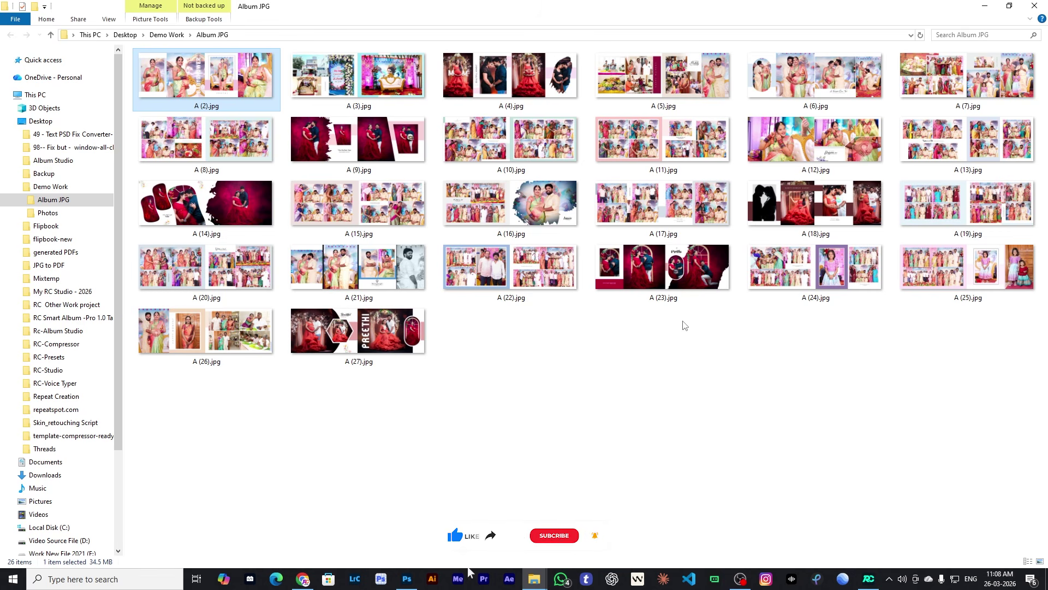
# - Return to the Converter from the Album JPG folder and switch it to JPG to PDF conversion
pyautogui.click(870, 576)
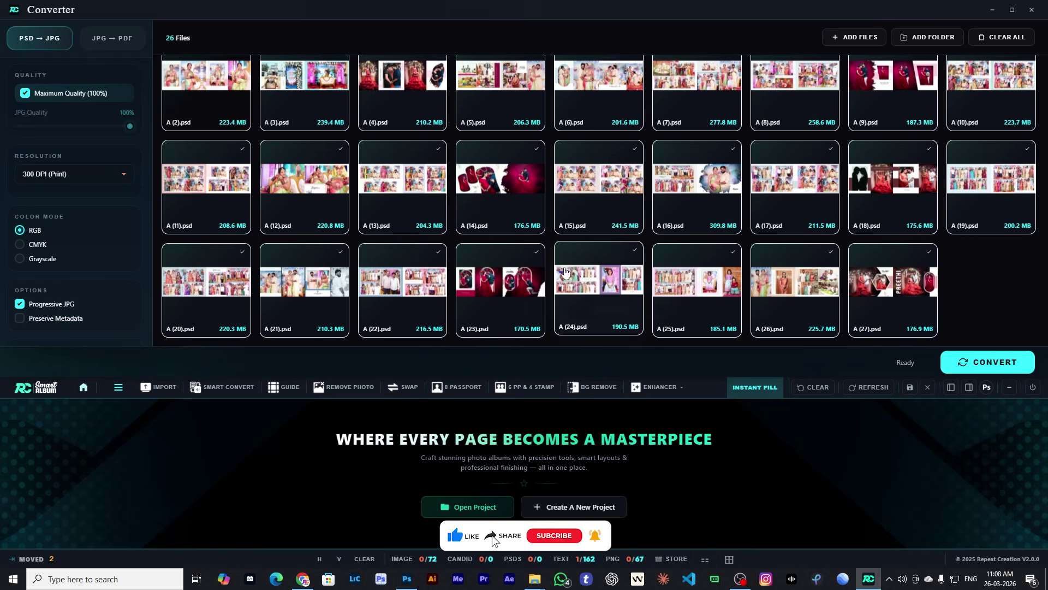
pyautogui.click(125, 40)
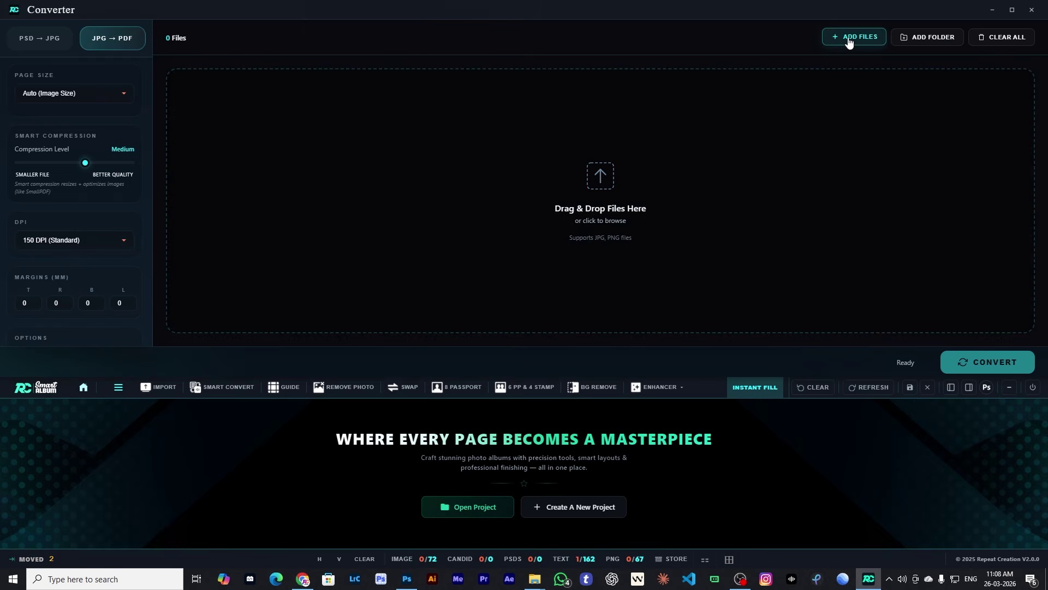
# - Add all the JPG images from the Album JPG folder in Demo Work to the JPG-to-PDF converter
pyautogui.click(849, 41)
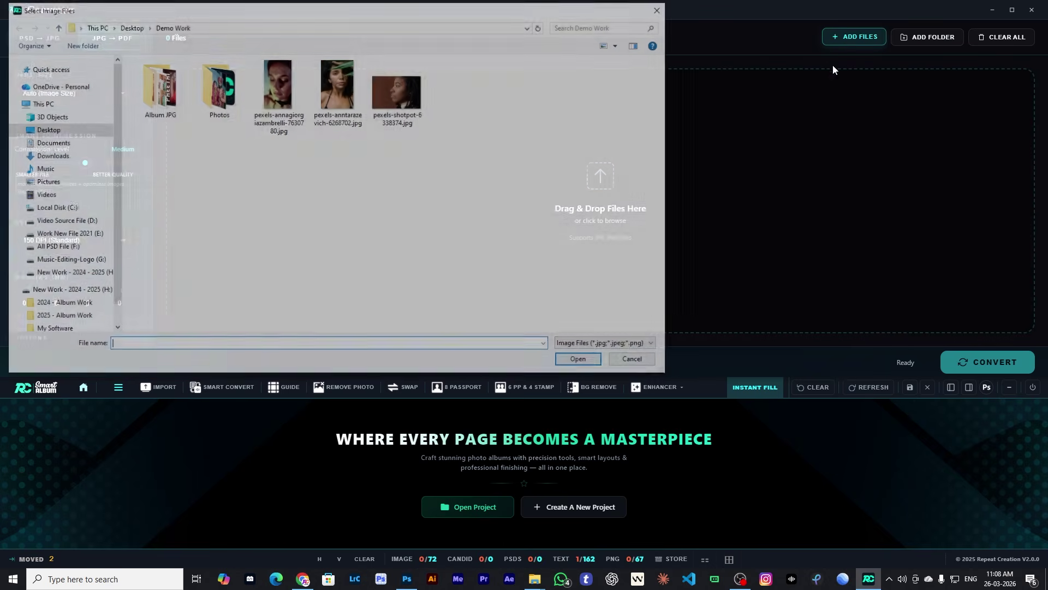
pyautogui.moveTo(143, 261); pyautogui.dragTo(727, 71)
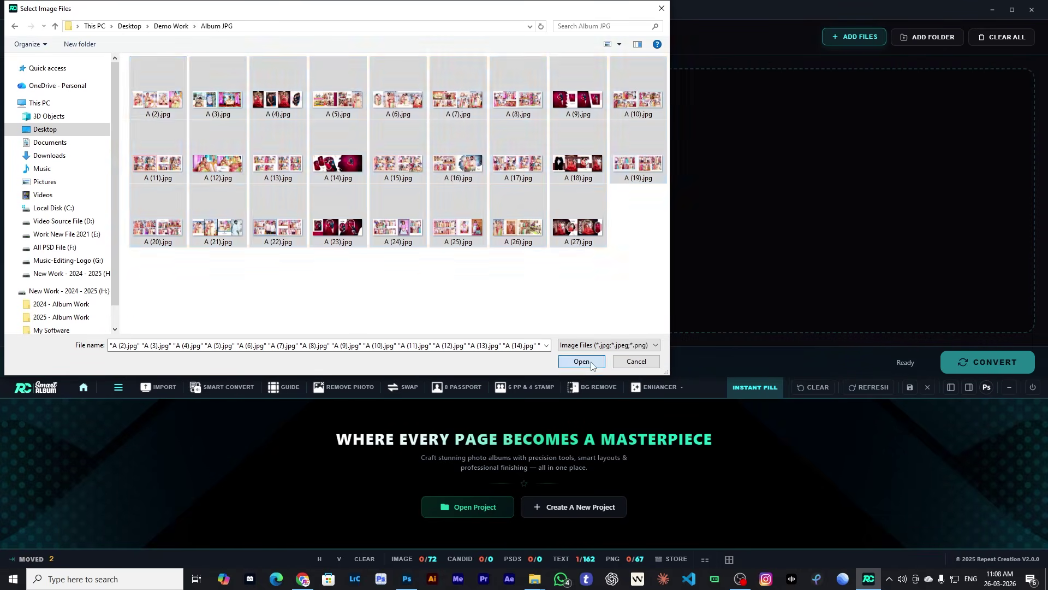
pyautogui.click(582, 361)
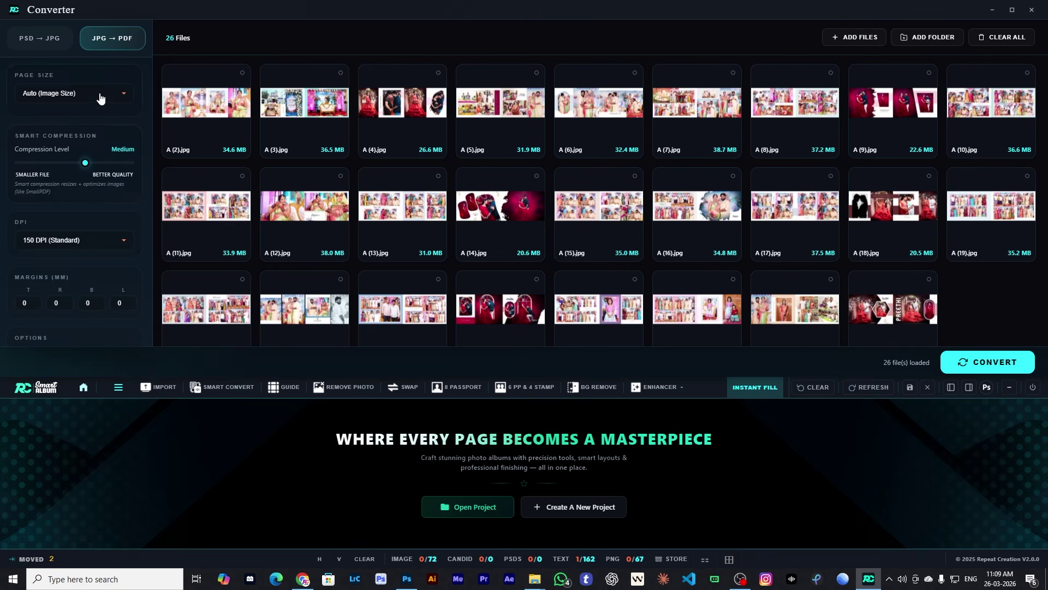
# - Configure the PDF with Auto (Image Size) pages, Medium compression and 150 DPI (Standard)
pyautogui.click(100, 97)
pyautogui.click(45, 100)
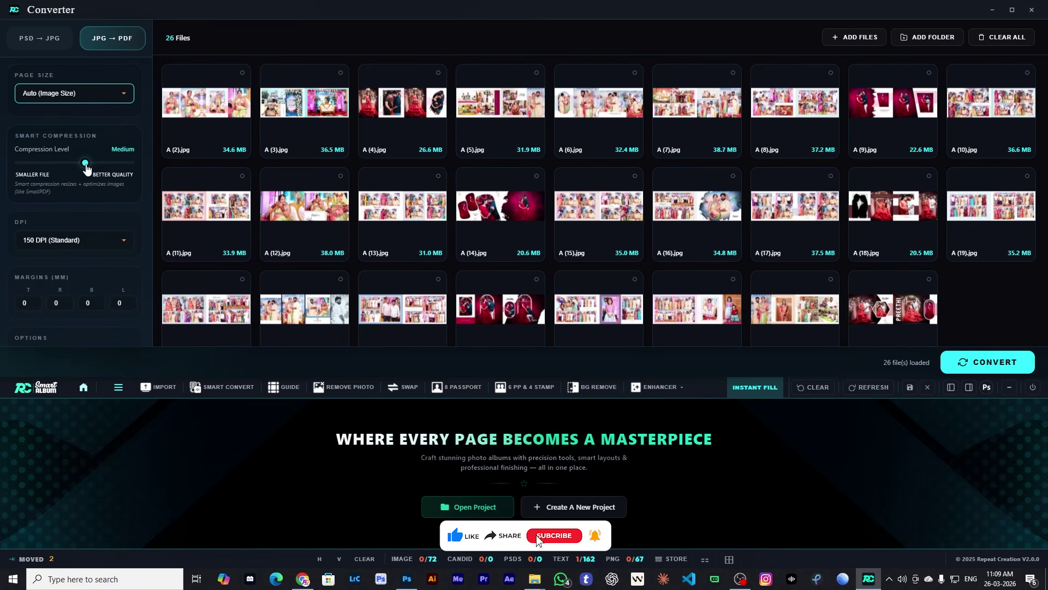
pyautogui.moveTo(85, 165)
pyautogui.mouseDown()
pyautogui.moveTo(12, 169)
pyautogui.moveTo(121, 173)
pyautogui.moveTo(72, 170)
pyautogui.moveTo(87, 170)
pyautogui.mouseUp()
pyautogui.scroll(-1, 114, 172)
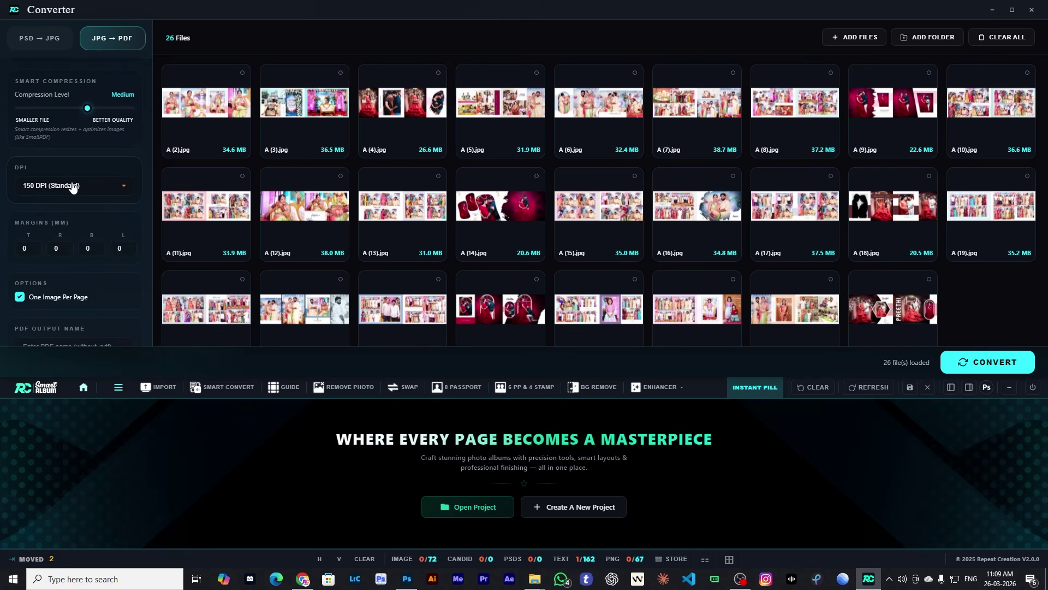
pyautogui.click(73, 187)
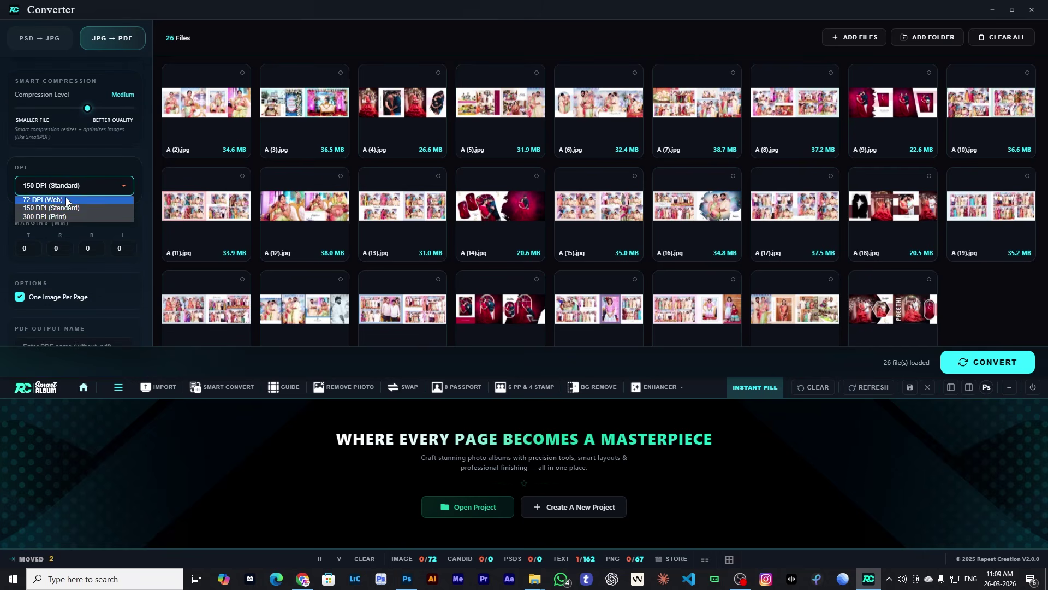
pyautogui.click(70, 209)
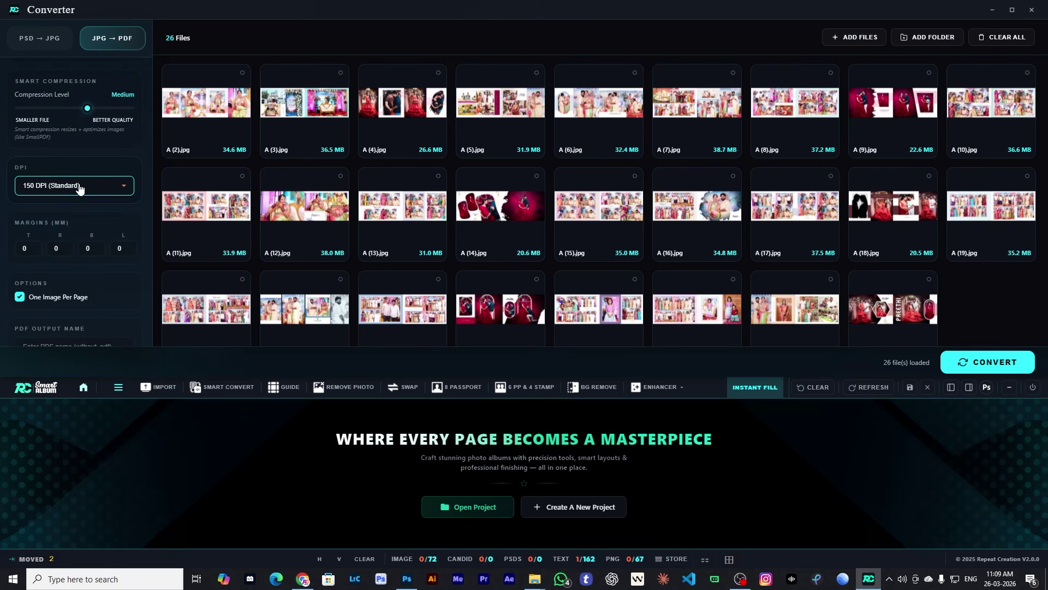
pyautogui.click(28, 248)
pyautogui.scroll(-3, 101, 164)
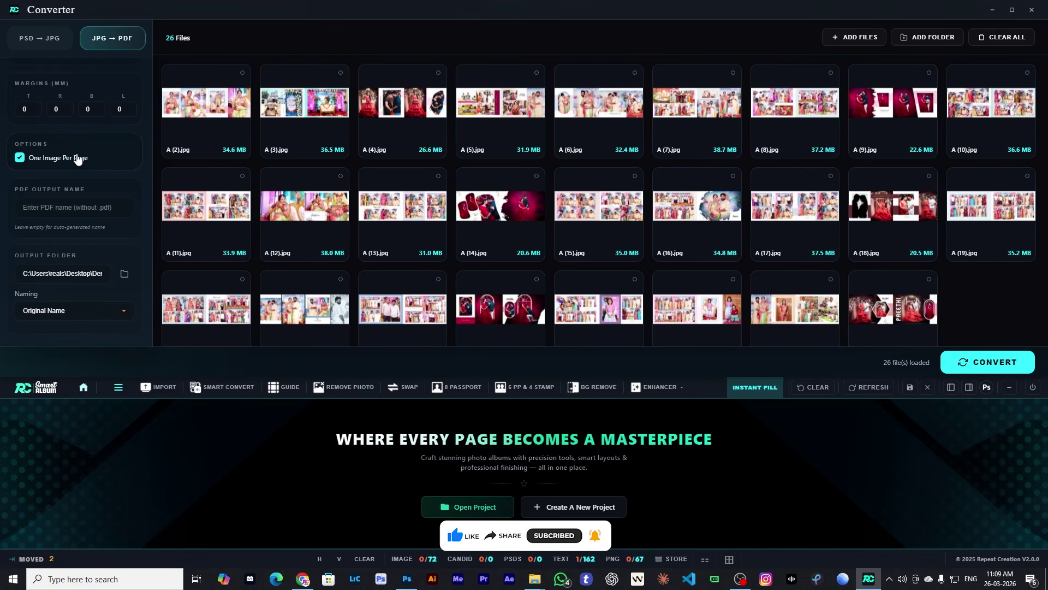
# - Convert the loaded images into a PDF named Babyshower, saved in the Album JPG folder
pyautogui.click(66, 209)
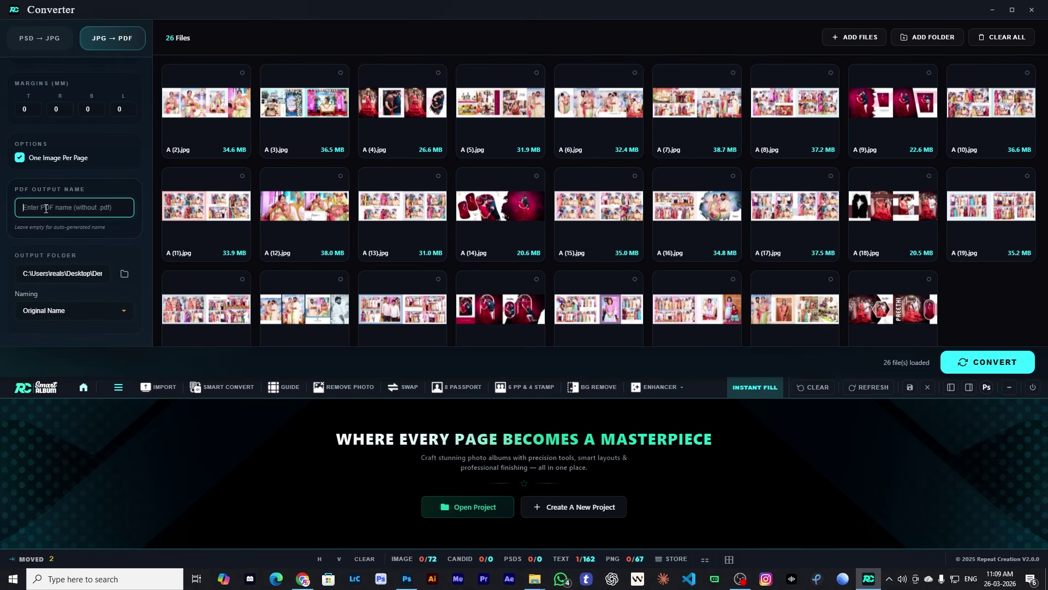
pyautogui.write('Babyshower')
pyautogui.click(124, 275)
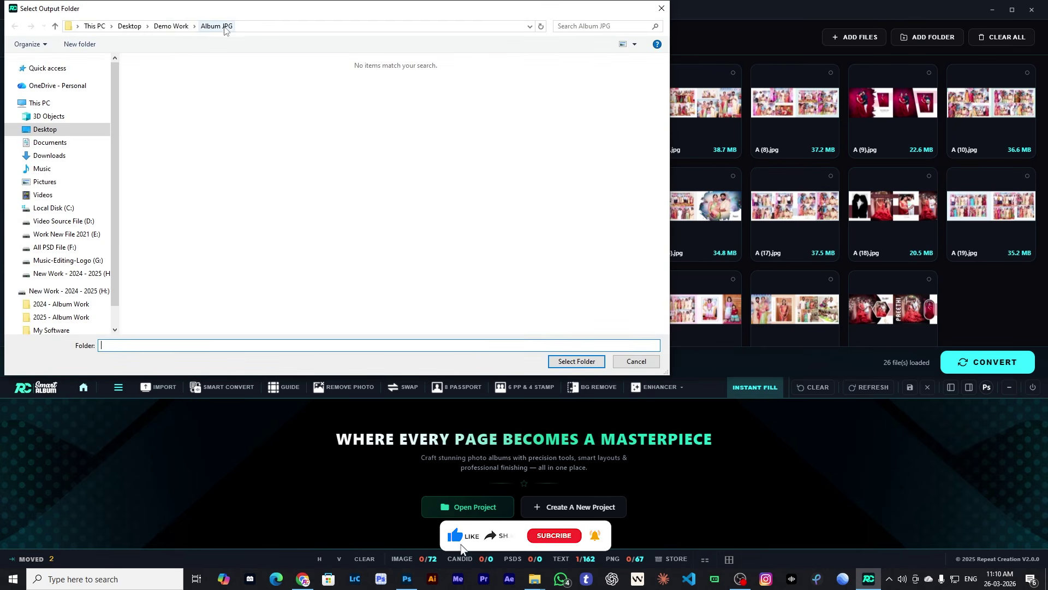
pyautogui.click(595, 360)
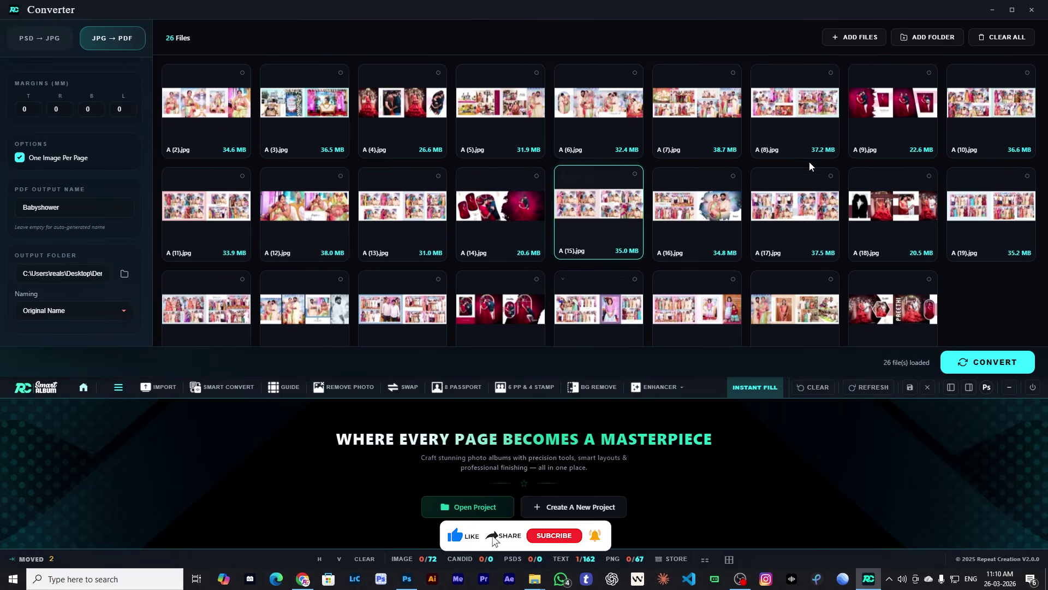
pyautogui.click(977, 362)
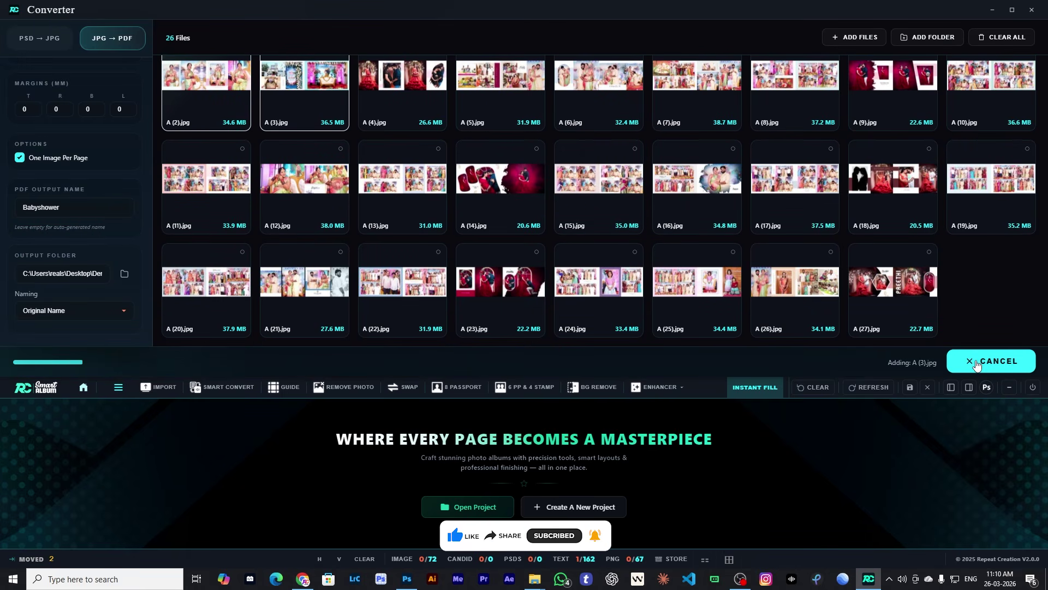
pyautogui.scroll(1, 677, 182)
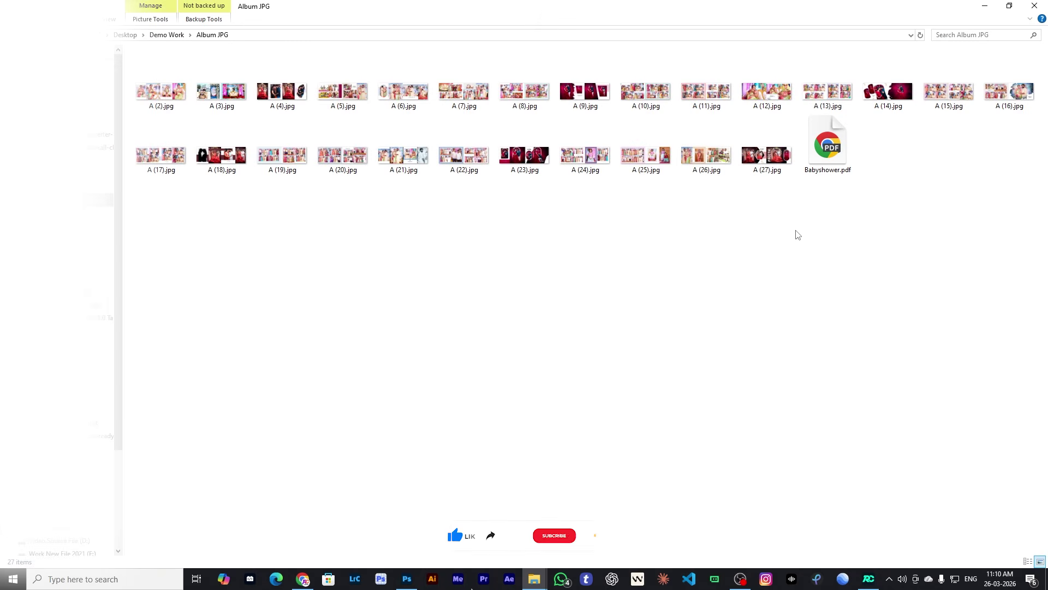
# - Open Babyshower.pdf from the Album JPG folder in the browser and look through its album pages
pyautogui.click(819, 167)
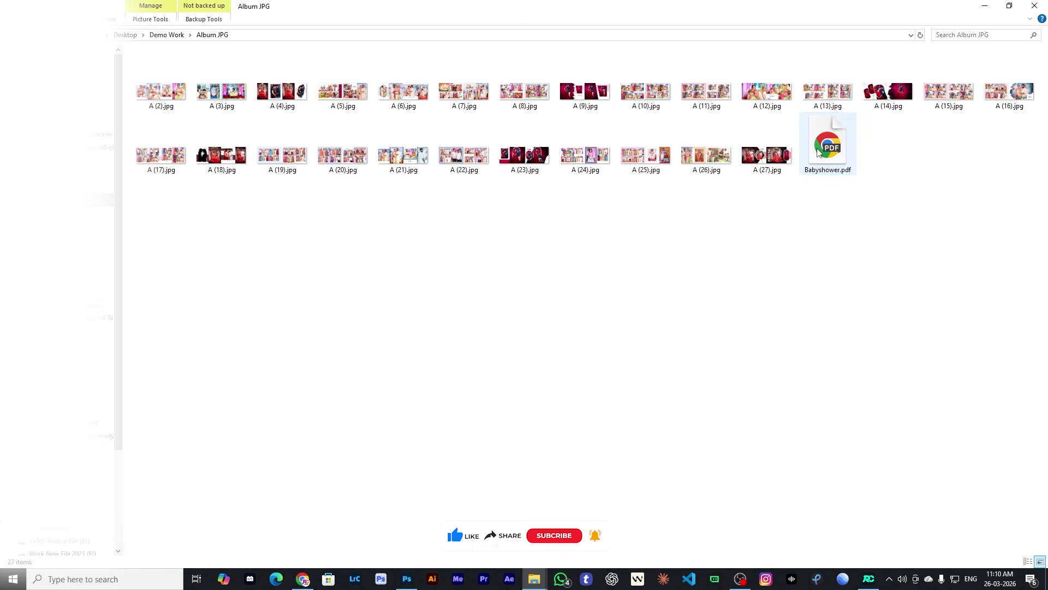
pyautogui.click(838, 218)
pyautogui.click(828, 167)
pyautogui.doubleClick(829, 167)
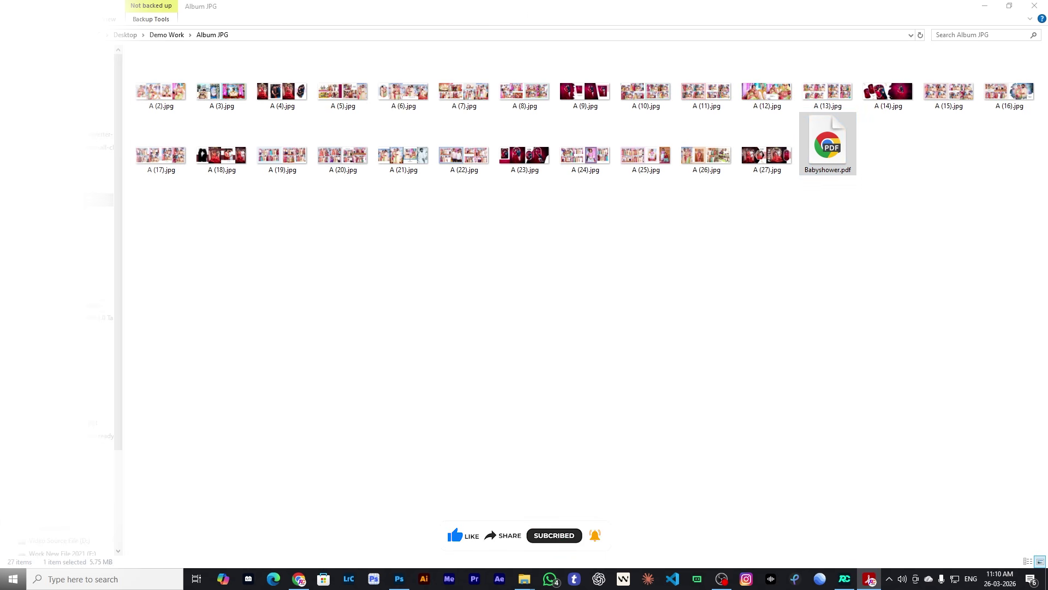
pyautogui.scroll(-10, 555, 344)
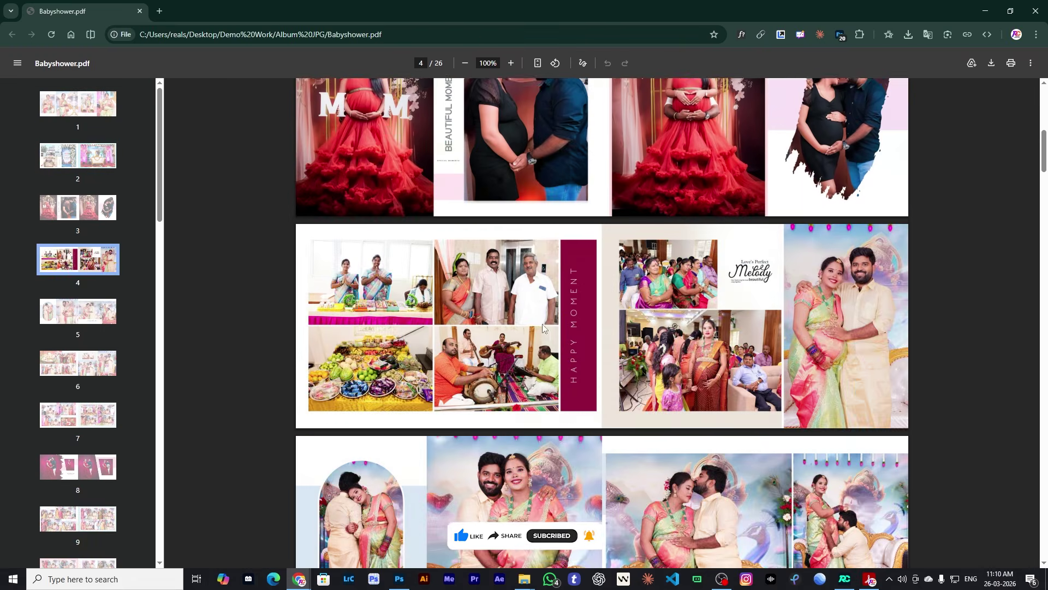
pyautogui.scroll(-20, 555, 344)
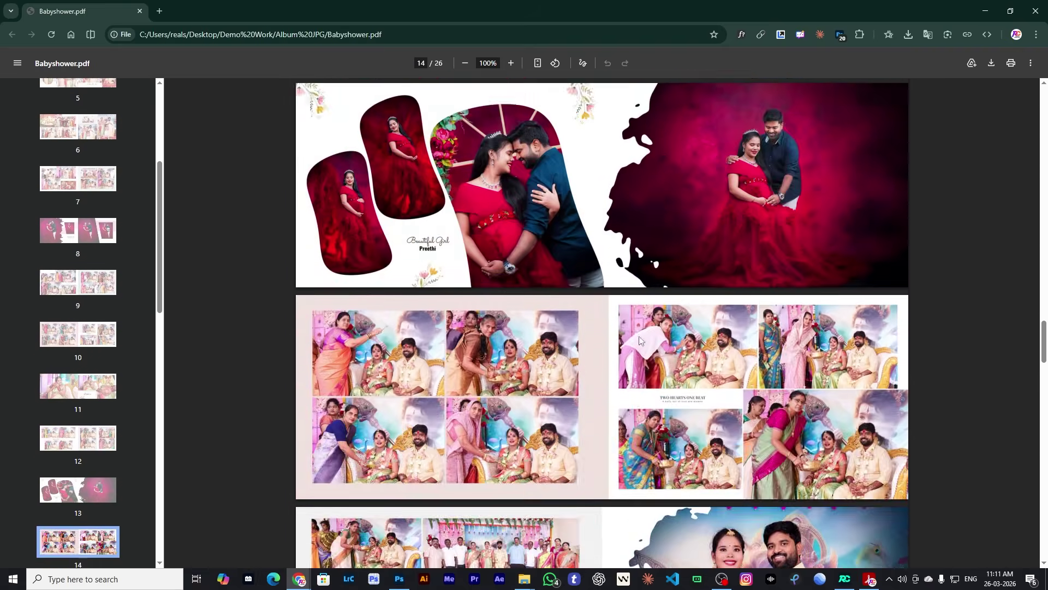
pyautogui.scroll(-12, 541, 325)
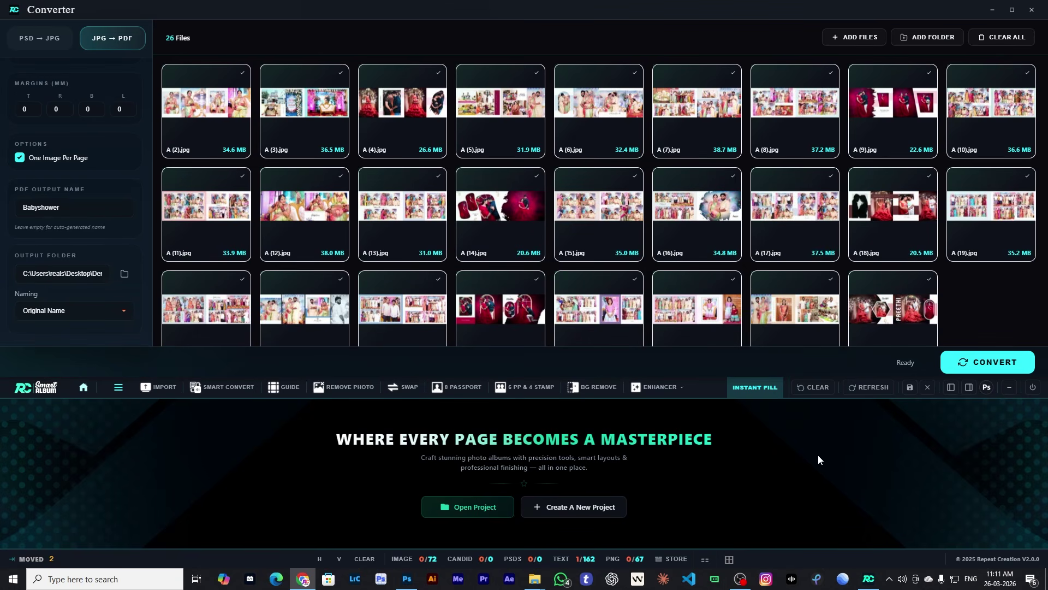
# - Open the Color Grading tool and load the gallery photo of the couple in front of the white arched windows
pyautogui.click(991, 296)
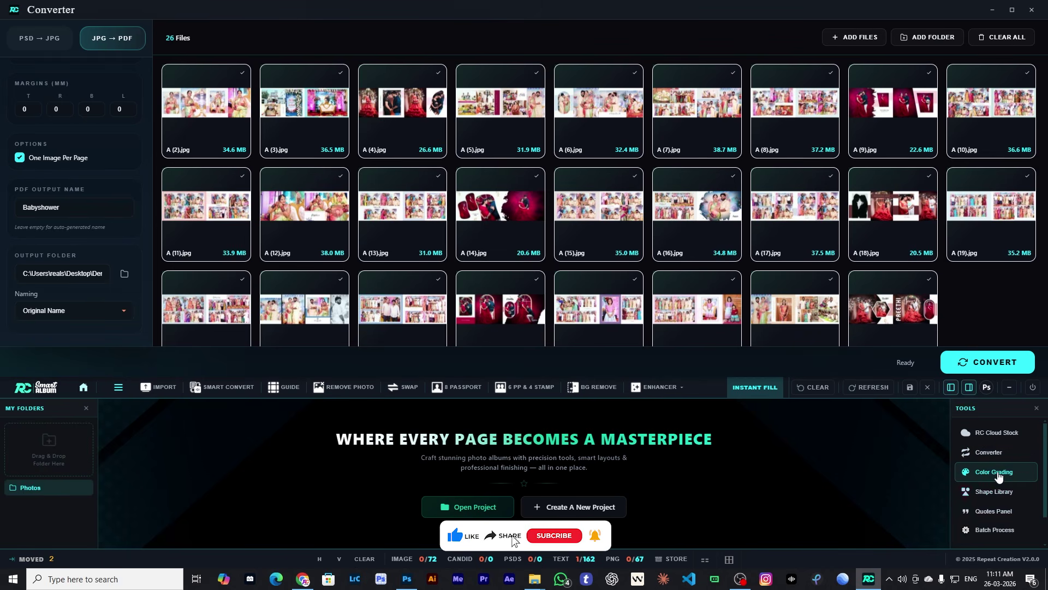
pyautogui.click(998, 476)
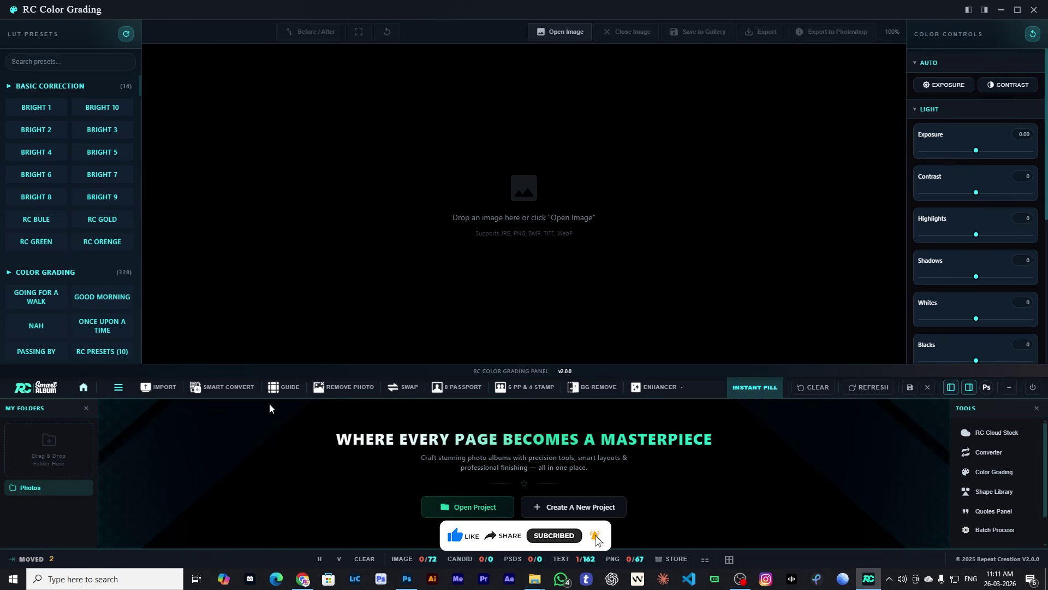
pyautogui.click(401, 558)
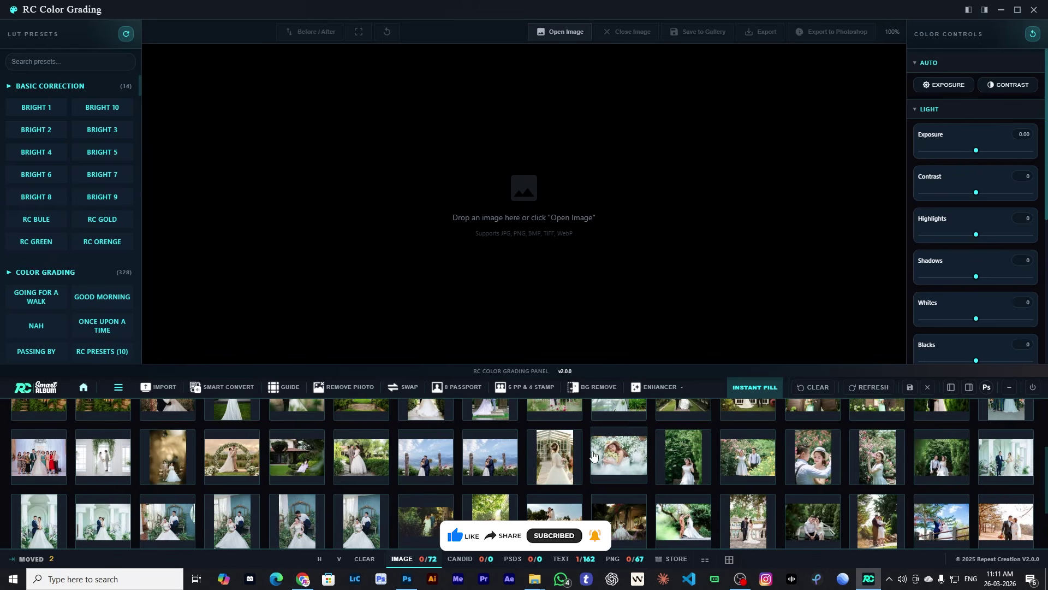
pyautogui.scroll(2, 571, 458)
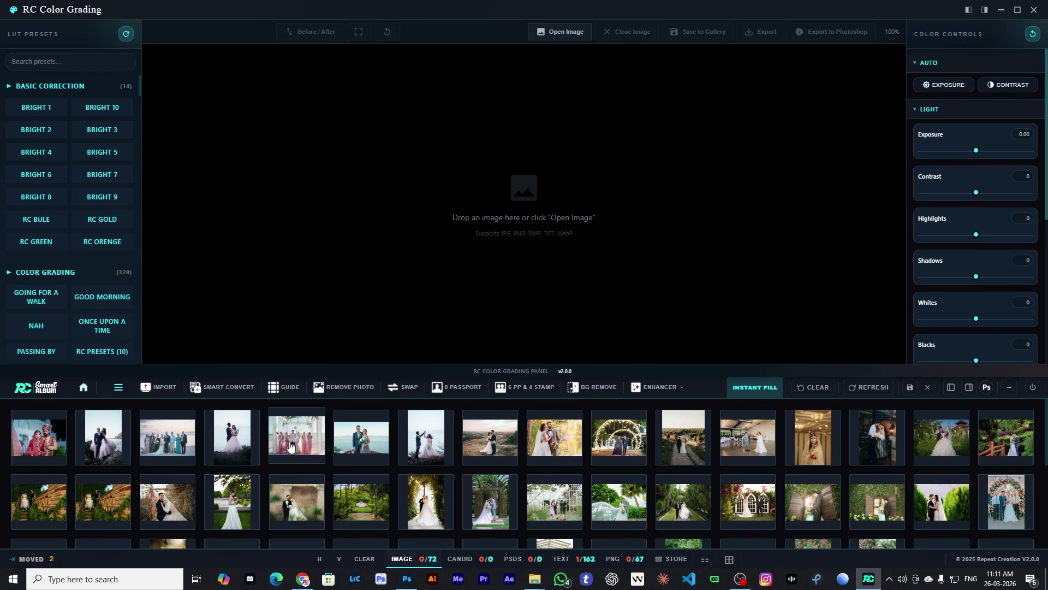
pyautogui.scroll(-1, 345, 503)
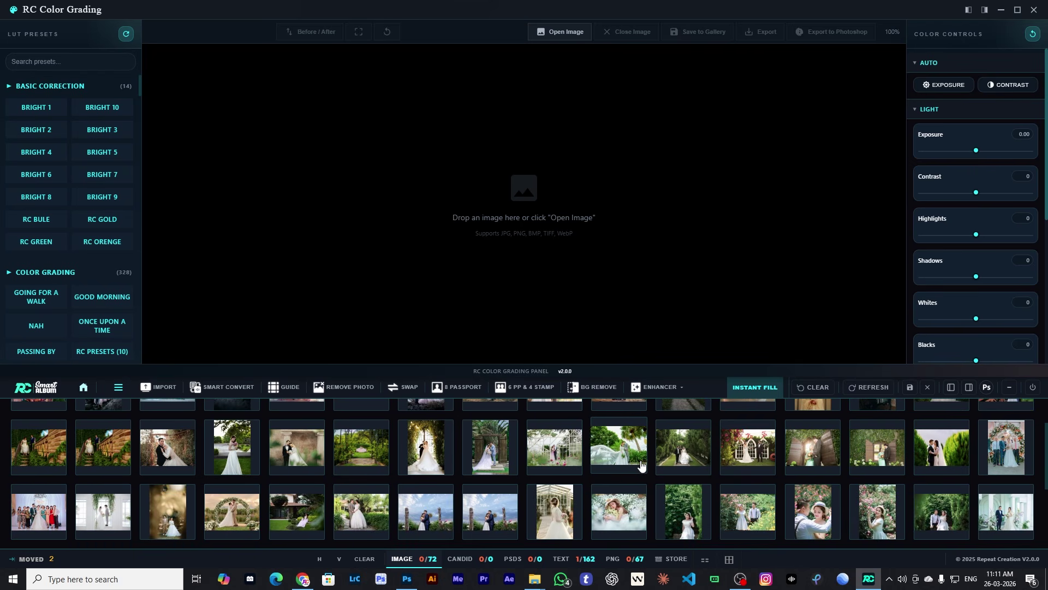
pyautogui.click(748, 453)
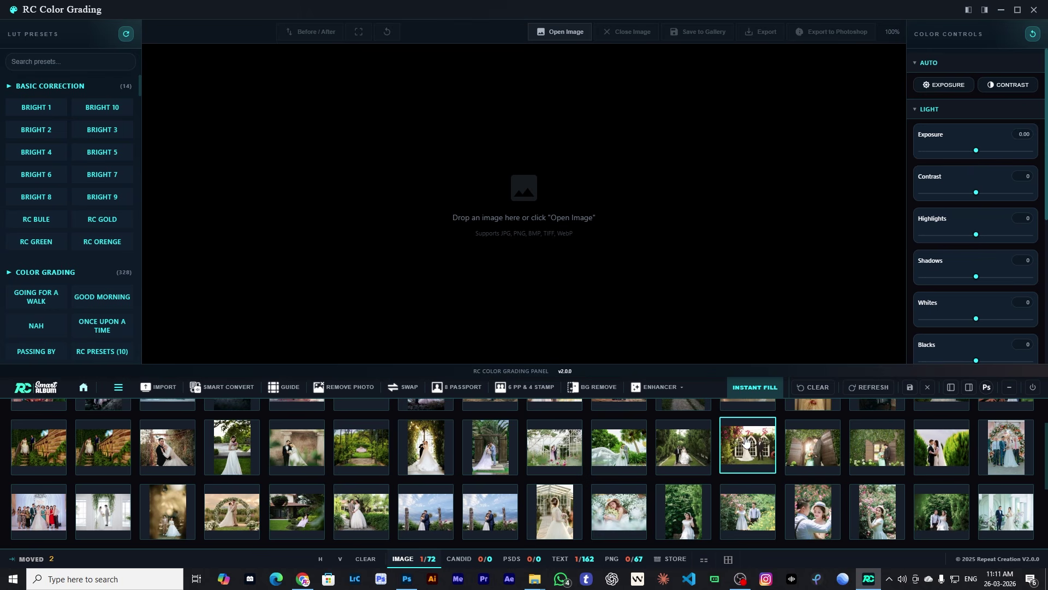
pyautogui.rightClick(747, 441)
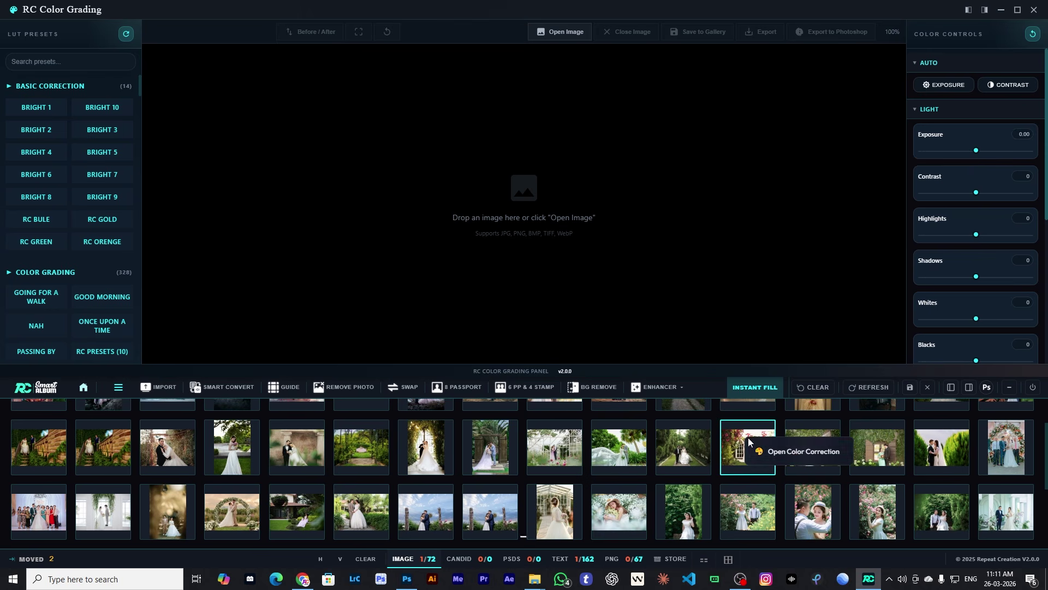
pyautogui.click(804, 452)
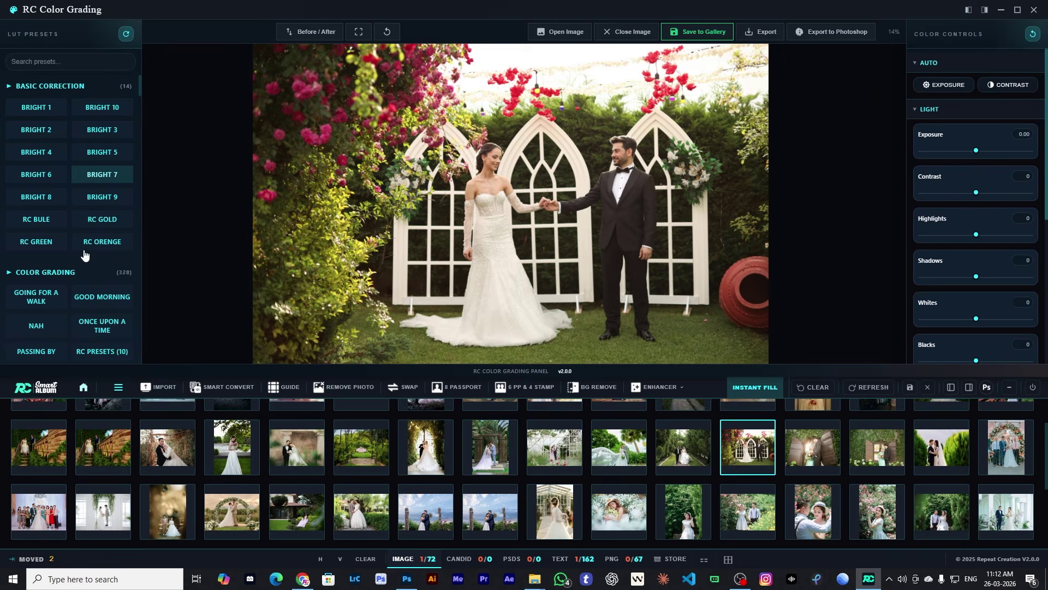
# - Try the BRIGHT 9 and RC PRESETS (131) looks, and compare before and after with the divider at the photo's left edge
pyautogui.click(107, 194)
pyautogui.scroll(-15, 110, 279)
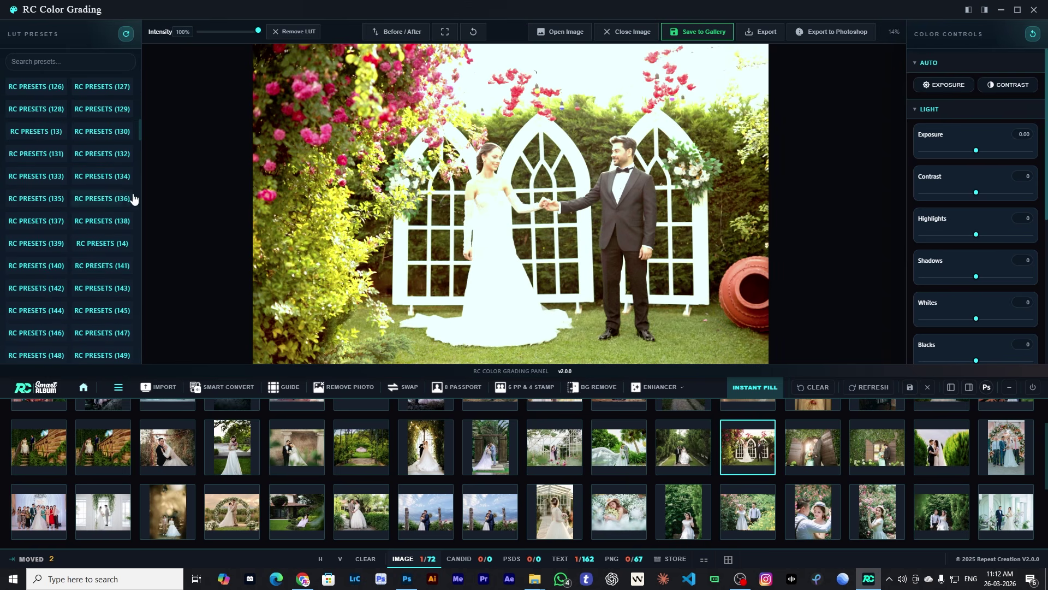
pyautogui.click(44, 158)
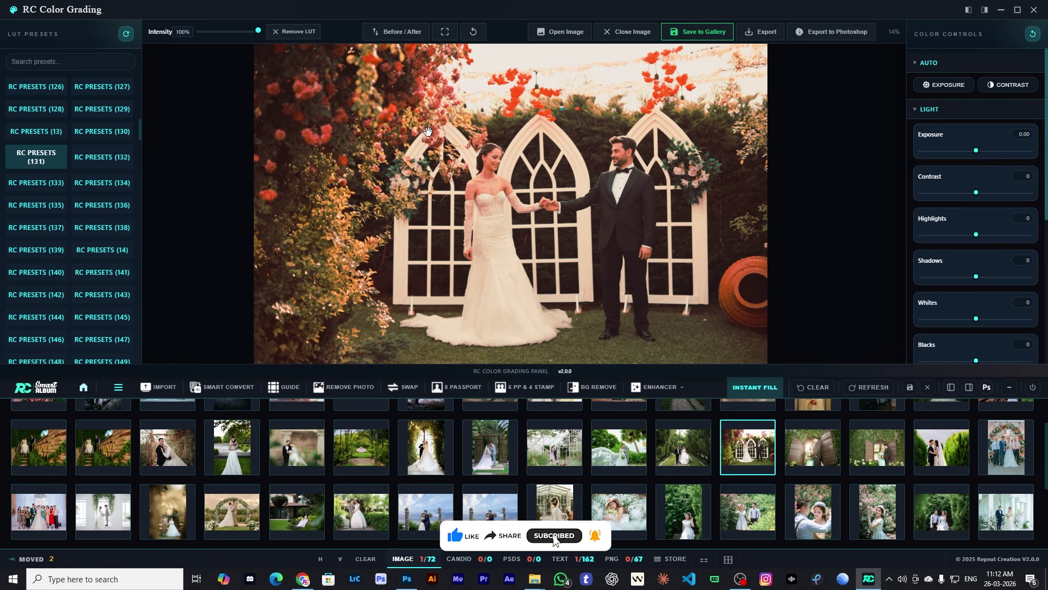
pyautogui.click(386, 31)
pyautogui.moveTo(510, 203); pyautogui.dragTo(252, 203)
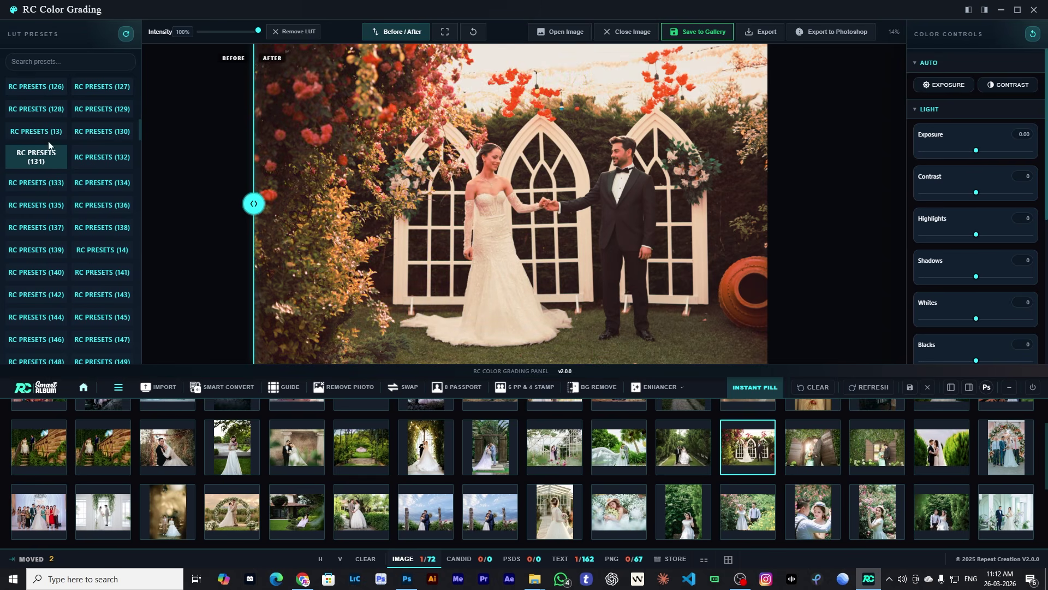
# - Try a series of LUT looks on the wedding photo, including RC PRESETS (137), (138), (143) and (145)
pyautogui.click(51, 251)
pyautogui.click(60, 201)
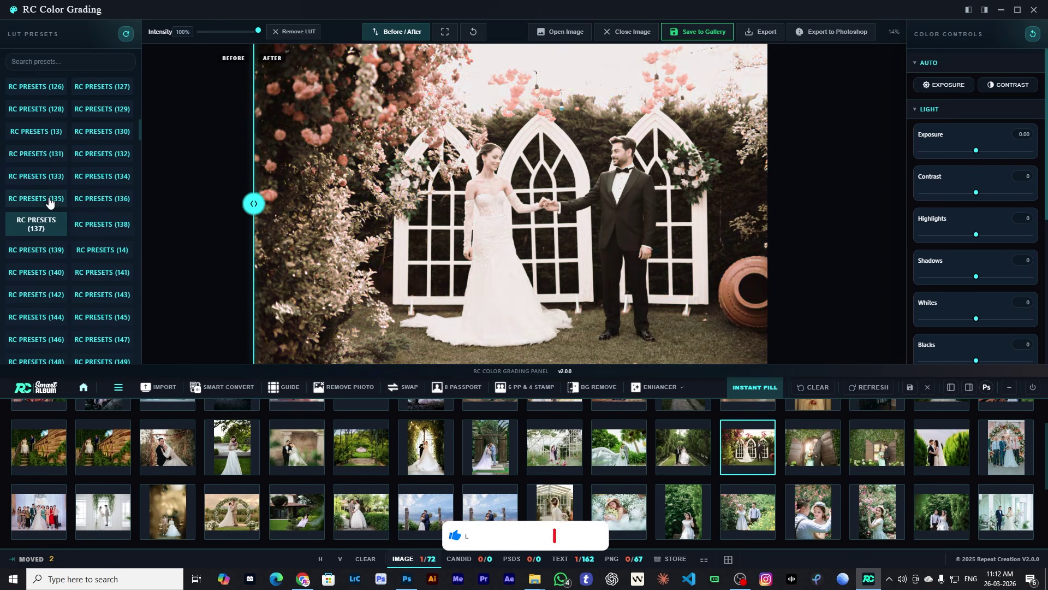
pyautogui.click(109, 200)
pyautogui.click(116, 180)
pyautogui.scroll(-2, 108, 141)
pyautogui.click(107, 128)
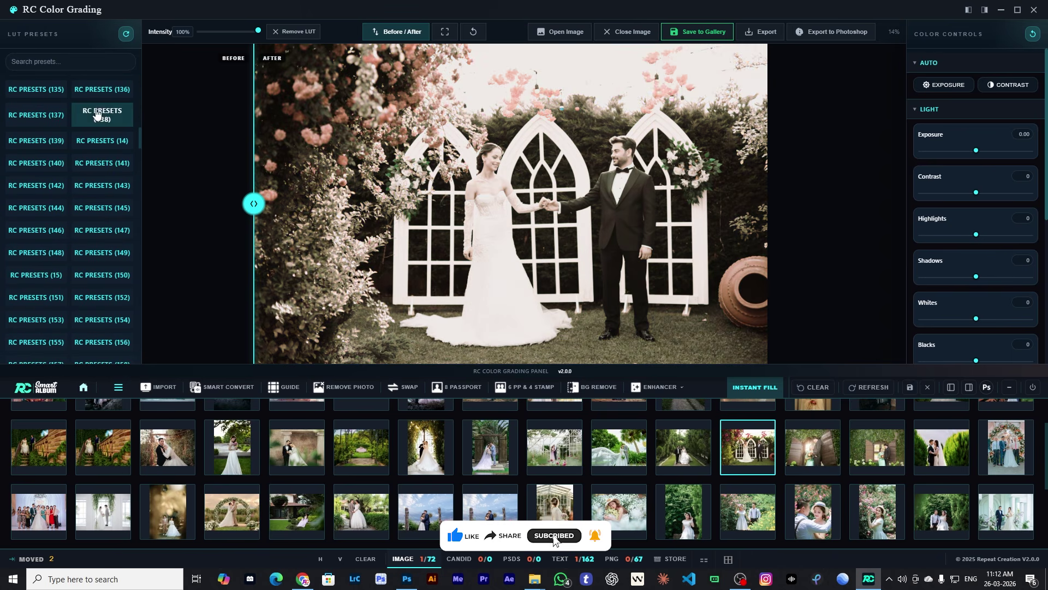
pyautogui.click(82, 103)
pyautogui.click(26, 139)
pyautogui.click(97, 183)
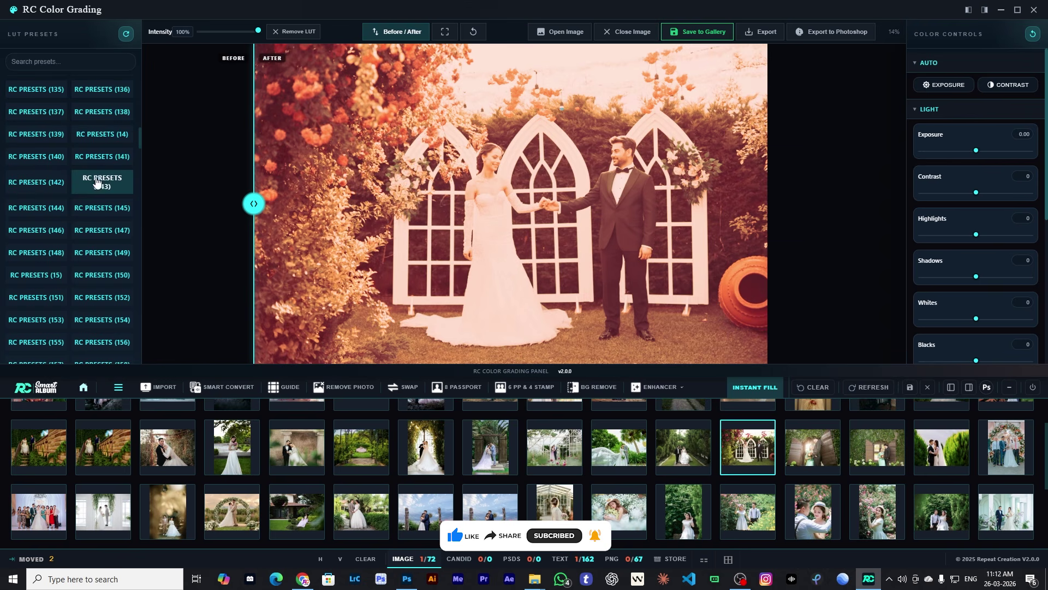
pyautogui.click(92, 212)
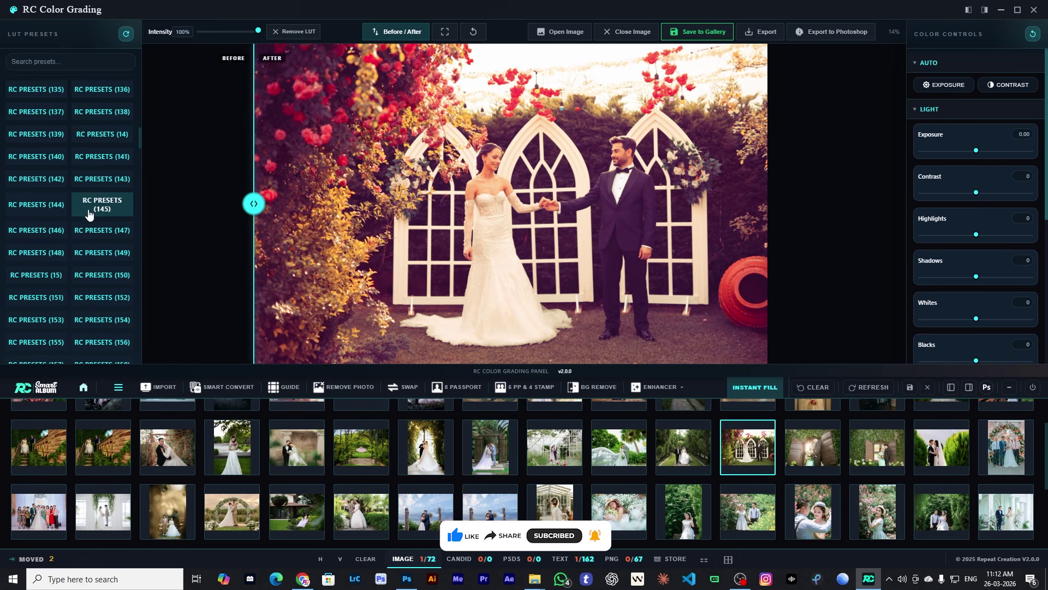
# - Try further looks on the photo from RC PRESETS (146) onward, including RC PRESETS (150) and (154)
pyautogui.click(93, 229)
pyautogui.click(34, 229)
pyautogui.click(44, 207)
pyautogui.click(77, 255)
pyautogui.click(98, 279)
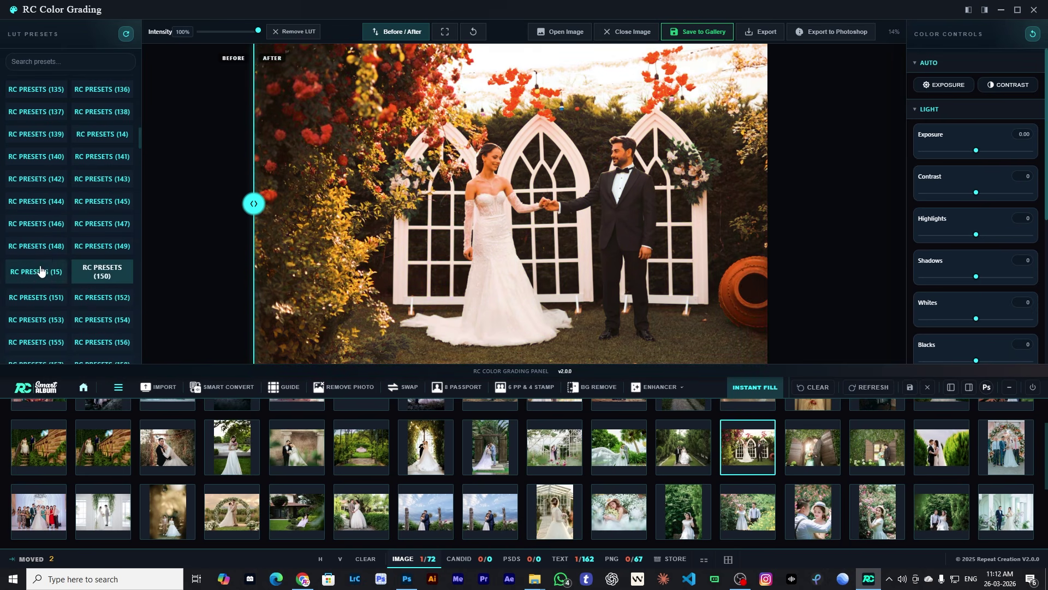
pyautogui.click(41, 270)
pyautogui.click(44, 297)
pyautogui.scroll(-2, 55, 284)
pyautogui.click(94, 216)
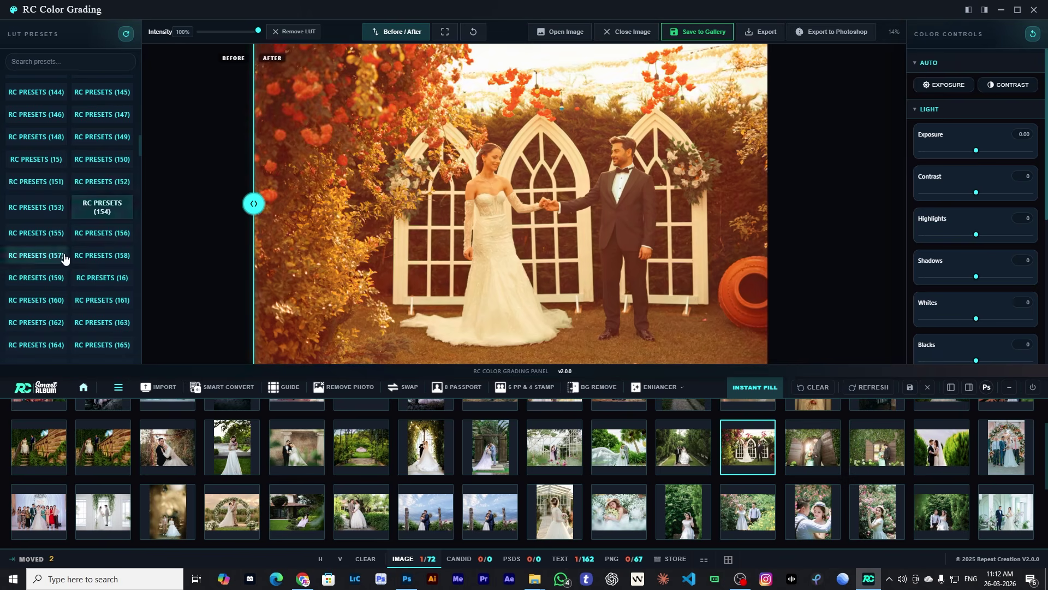
# - Continue trying looks on the photo, including RC PRESETS (160), (165) and (167)
pyautogui.click(80, 256)
pyautogui.scroll(-2, 87, 235)
pyautogui.click(91, 218)
pyautogui.click(95, 188)
pyautogui.click(43, 199)
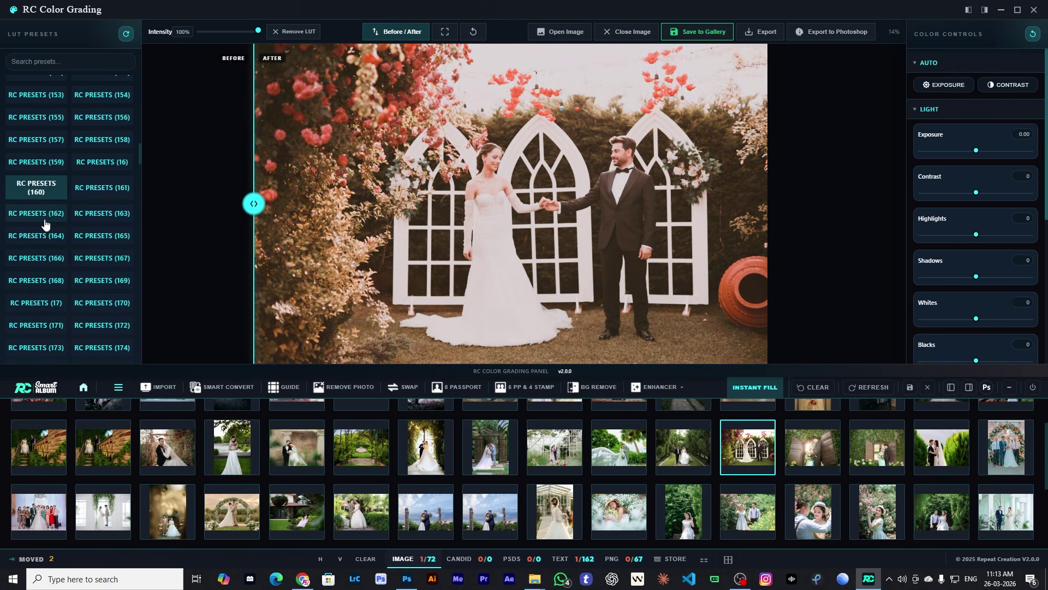
pyautogui.click(54, 221)
pyautogui.click(100, 212)
pyautogui.click(100, 235)
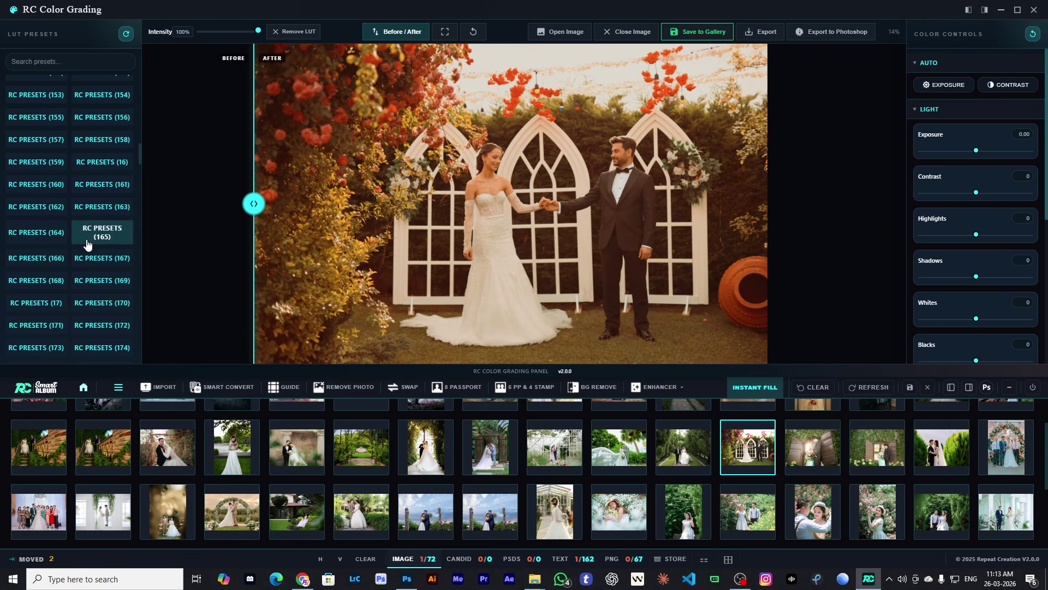
pyautogui.click(50, 257)
pyautogui.click(98, 254)
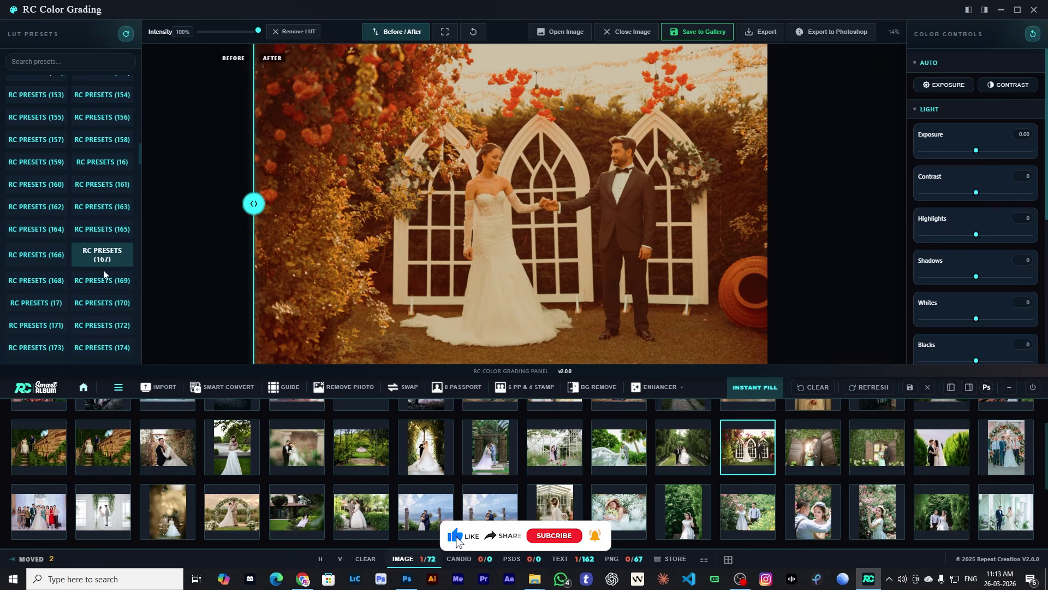
# - Apply the RC PRESETS (169) look and keep the before/after divider at the photo's left edge
pyautogui.click(80, 280)
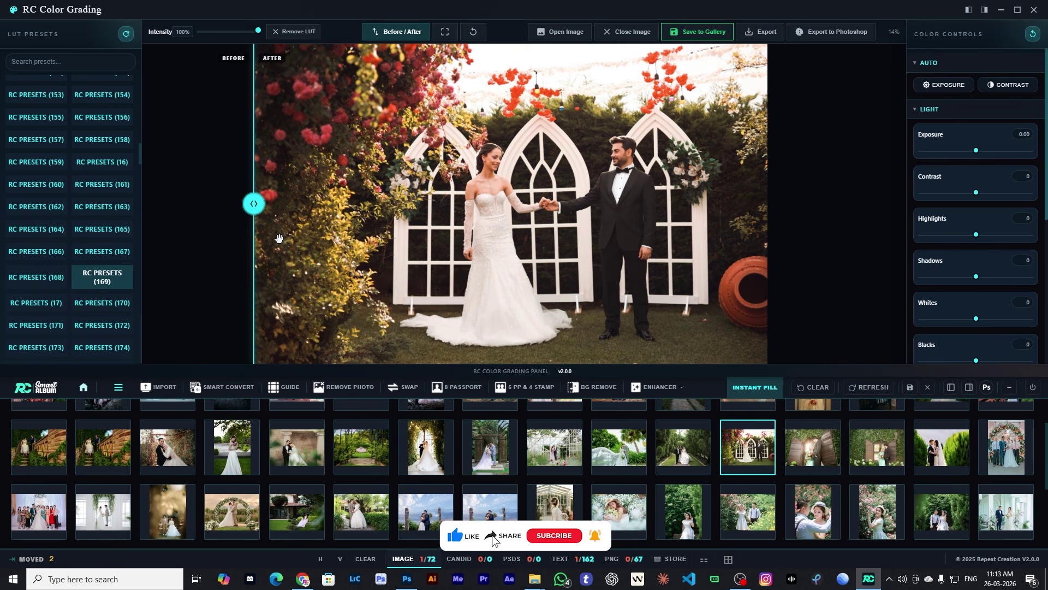
pyautogui.moveTo(257, 223); pyautogui.dragTo(186, 228)
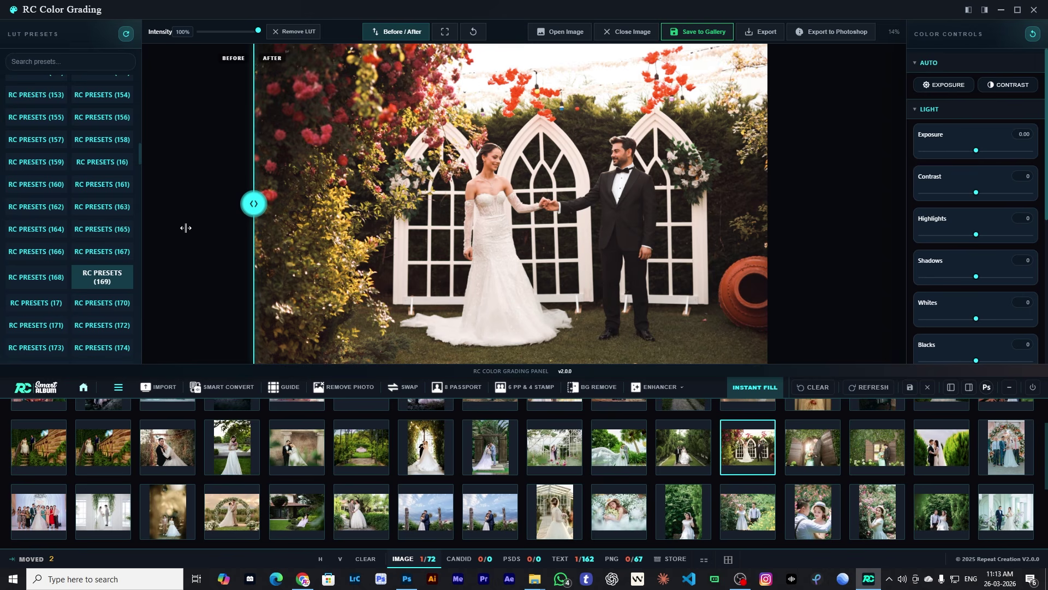
pyautogui.moveTo(261, 204); pyautogui.dragTo(254, 246)
# - Open the image selection dialog for color grading and cancel it without choosing a file
pyautogui.click(560, 32)
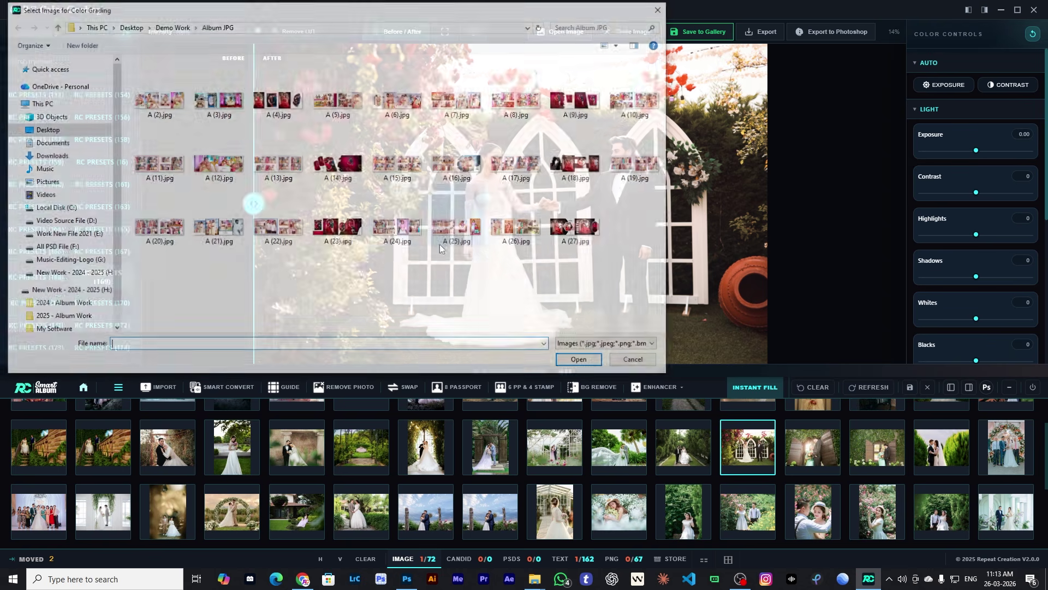
pyautogui.click(636, 363)
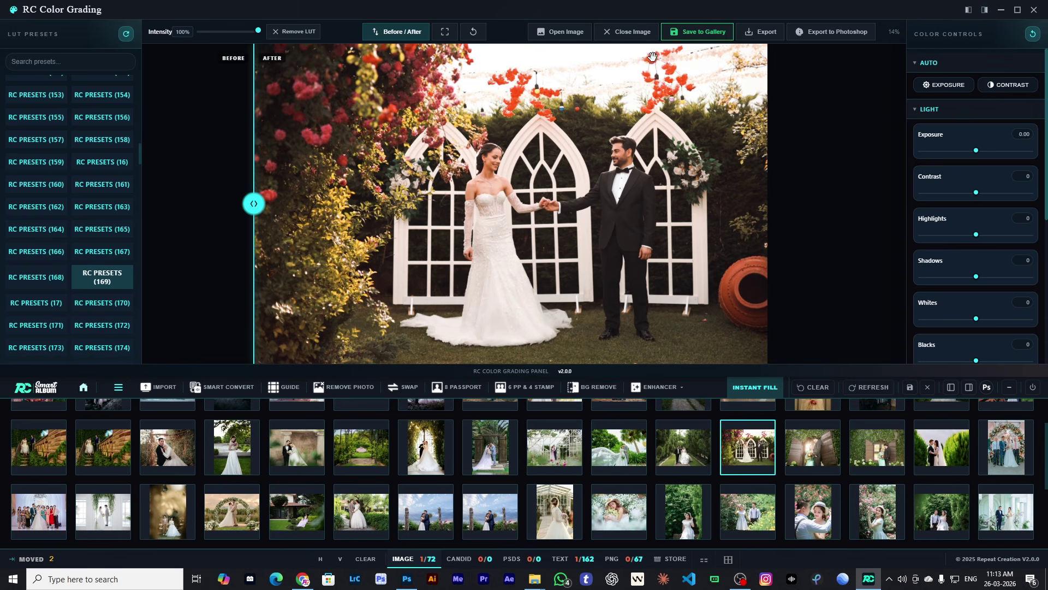
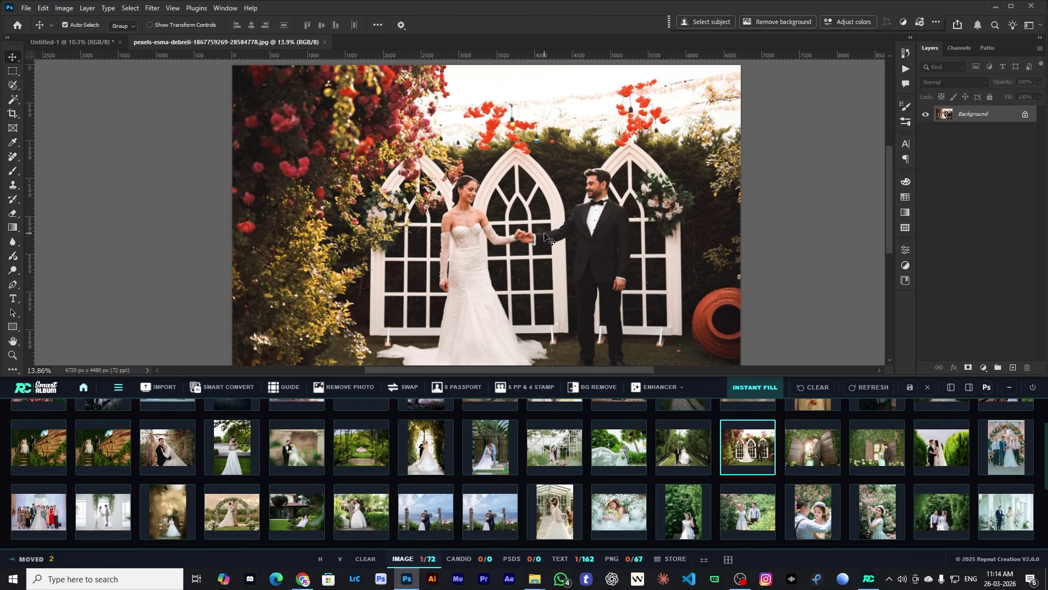
# - Hide Photoshop's panels around the graded photo and select the shuttered window photo in the album gallery
pyautogui.press('Tab')
pyautogui.click(903, 445)
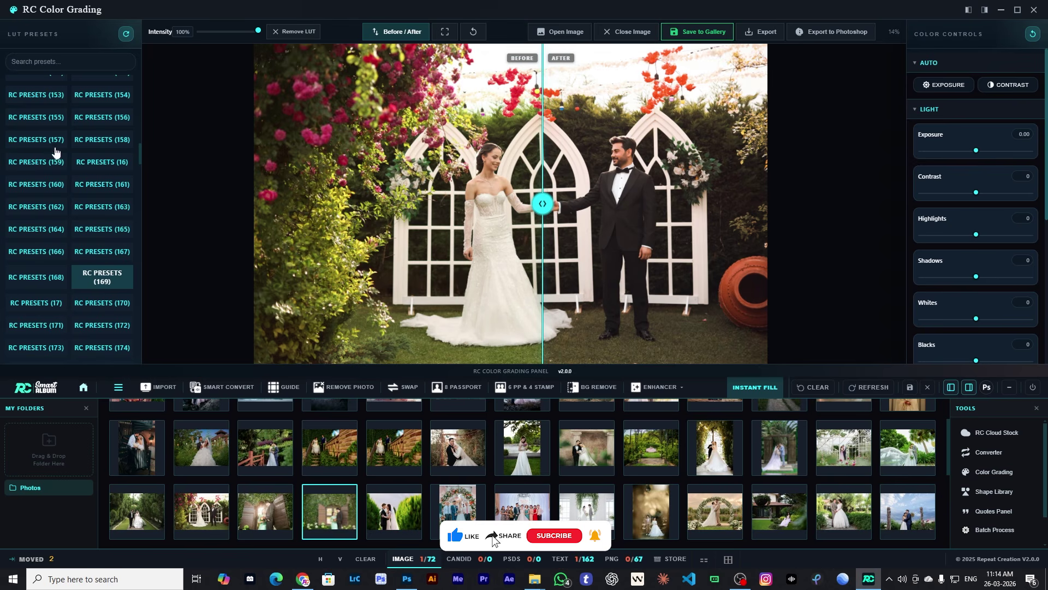
# - Move the before/after divider to the photo's left edge and reshape the RGB tone curve slightly around its midpoint
pyautogui.scroll(-6, 87, 240)
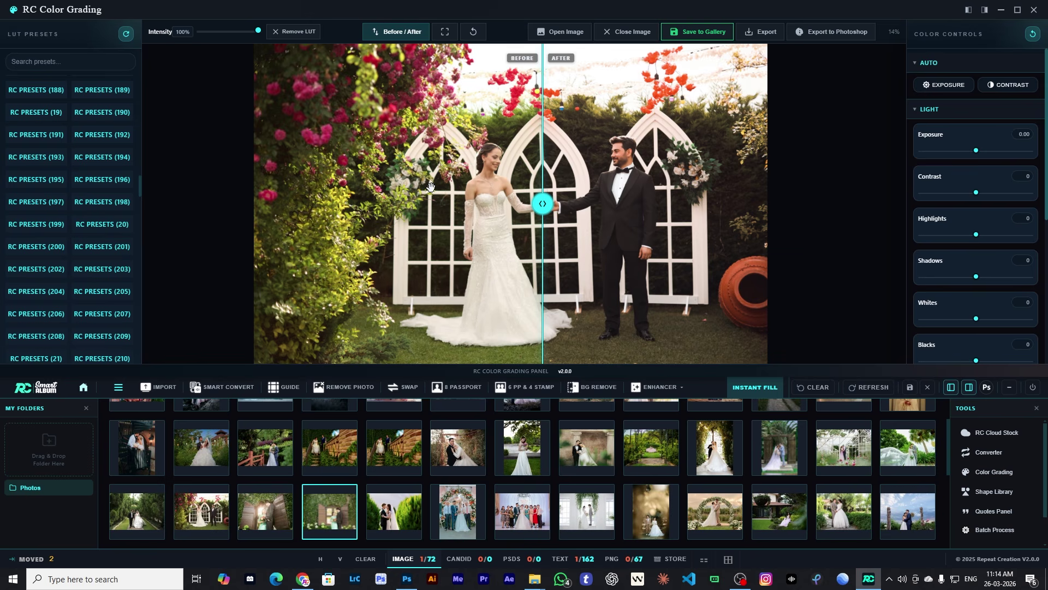
pyautogui.scroll(-5, 990, 164)
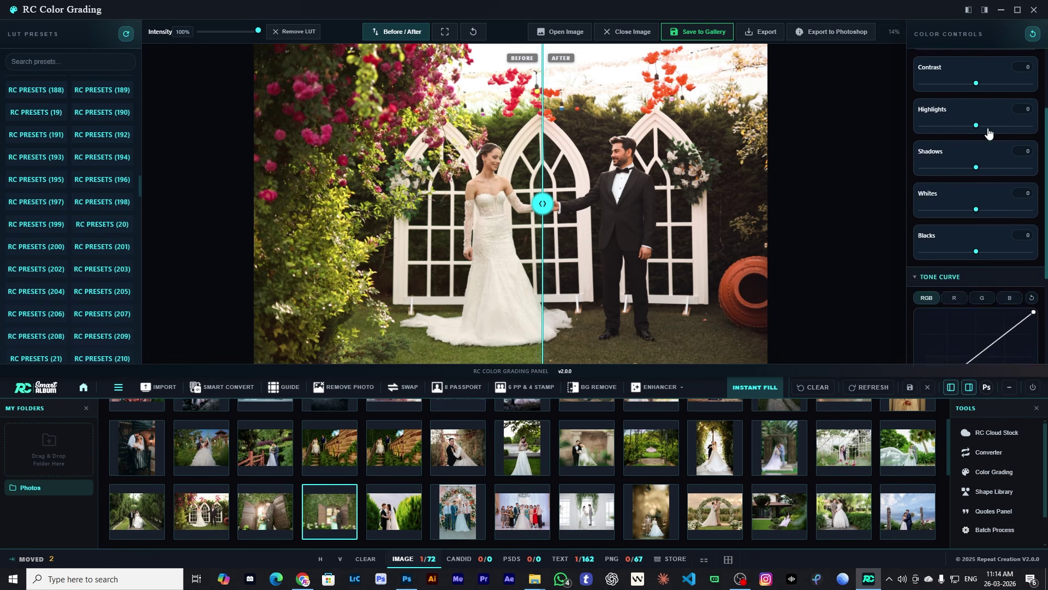
pyautogui.moveTo(561, 203); pyautogui.dragTo(194, 216)
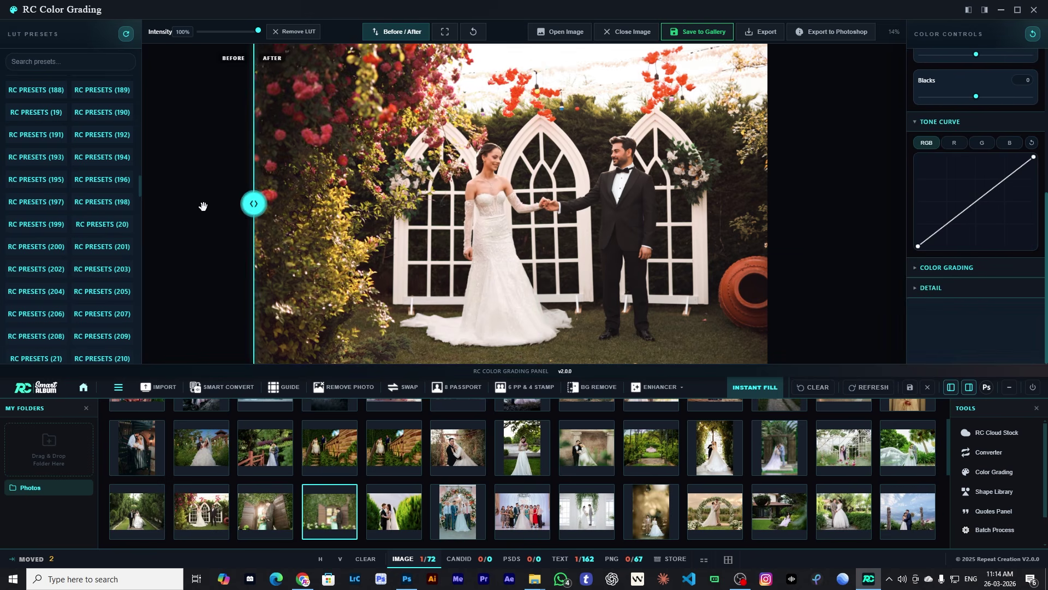
pyautogui.moveTo(970, 205)
pyautogui.mouseDown()
pyautogui.moveTo(961, 188)
pyautogui.moveTo(978, 200)
pyautogui.mouseUp()
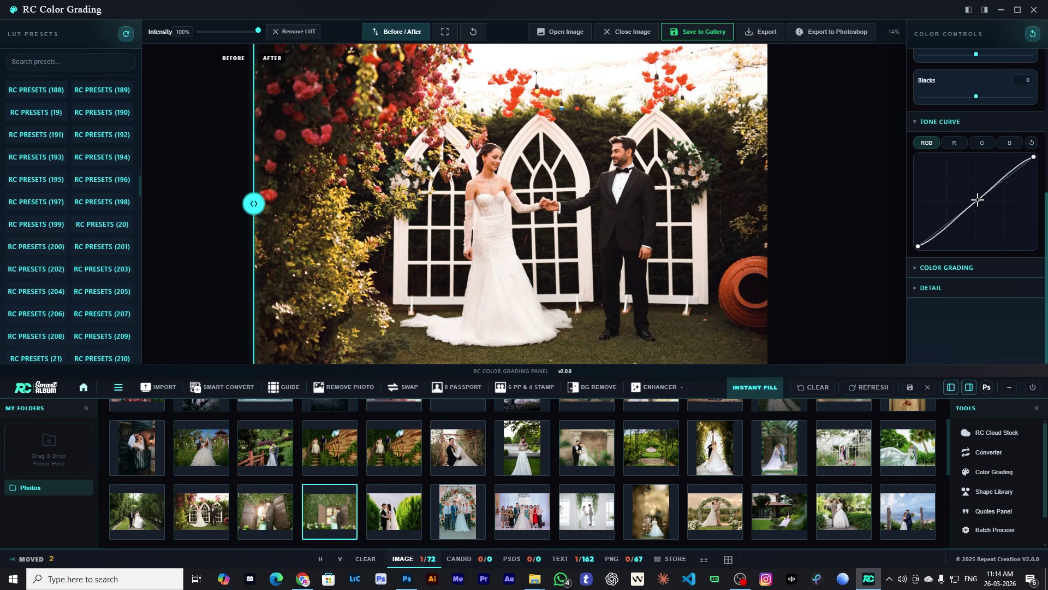
pyautogui.scroll(3, 974, 254)
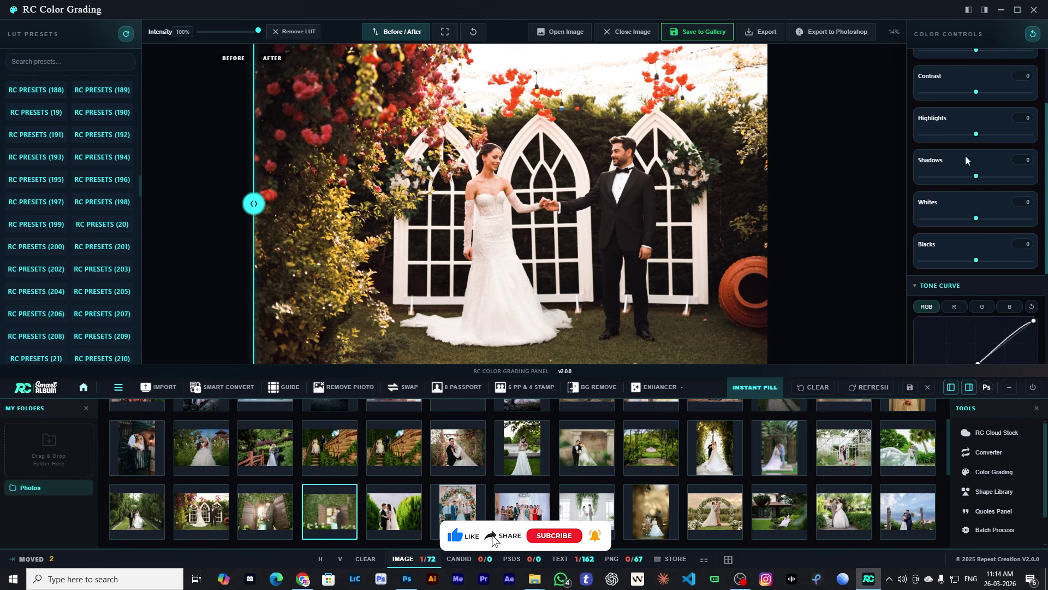
# - Import the broad brush-stroke shape (EeAsset 10) from the Shape Library into the Photoshop photo and scale it down over the couple
pyautogui.scroll(-1, 1002, 460)
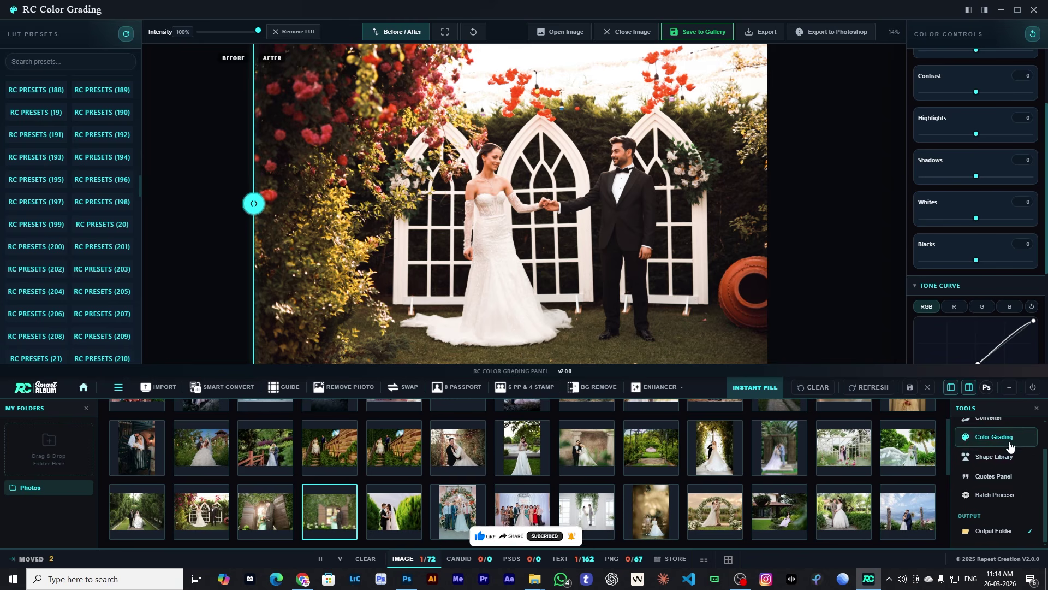
pyautogui.click(995, 458)
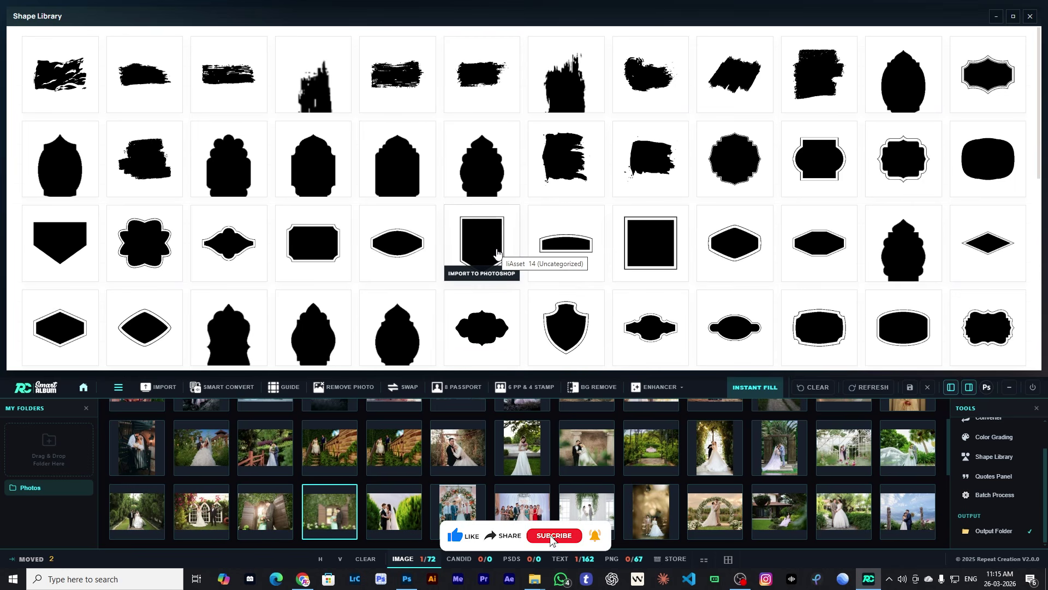
pyautogui.scroll(-3, 571, 255)
pyautogui.scroll(3, 572, 254)
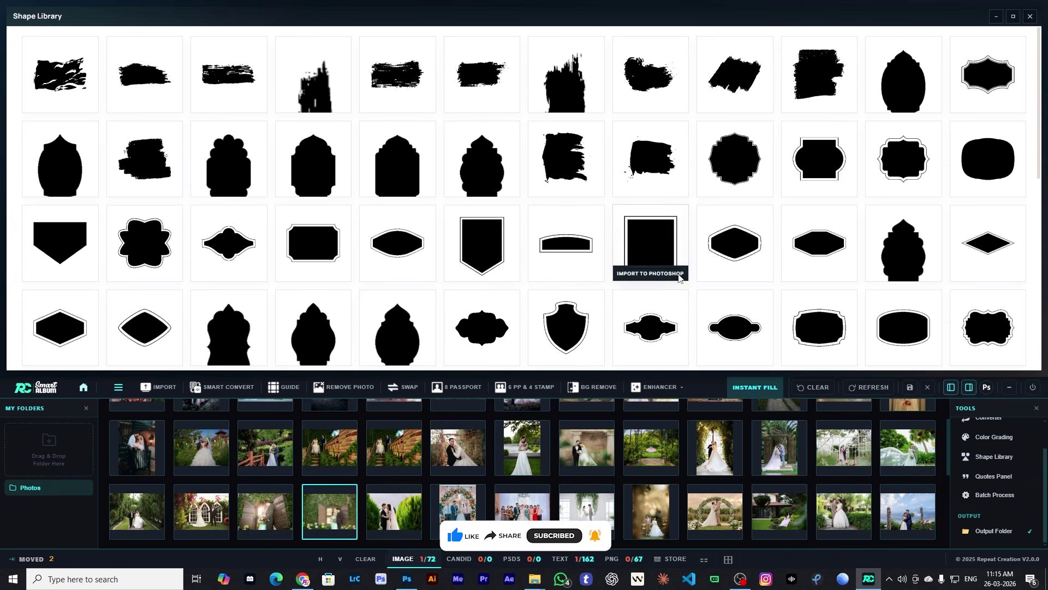
pyautogui.click(145, 189)
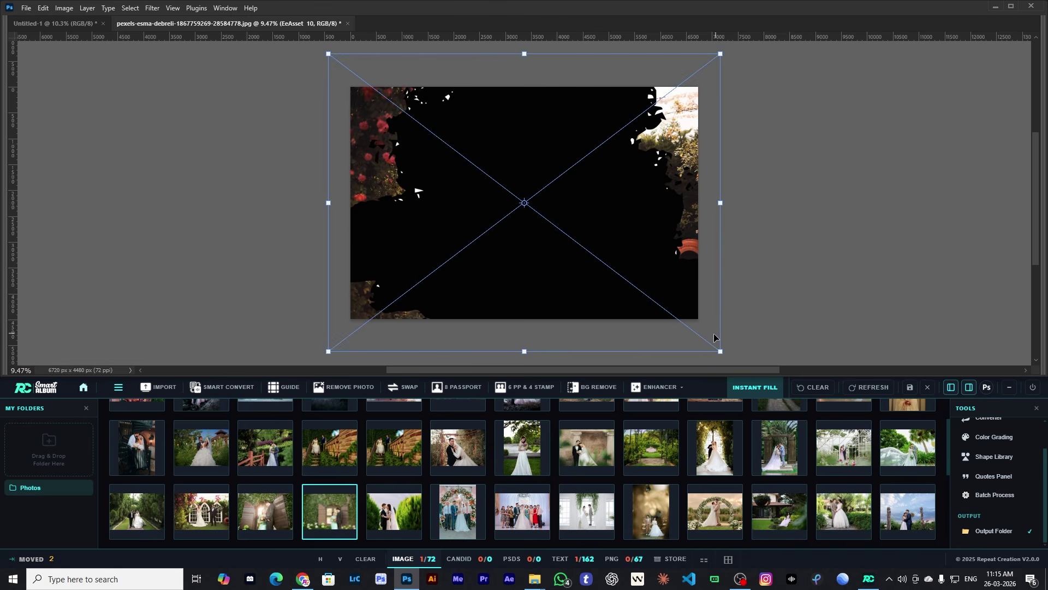
pyautogui.moveTo(720, 352); pyautogui.dragTo(585, 256)
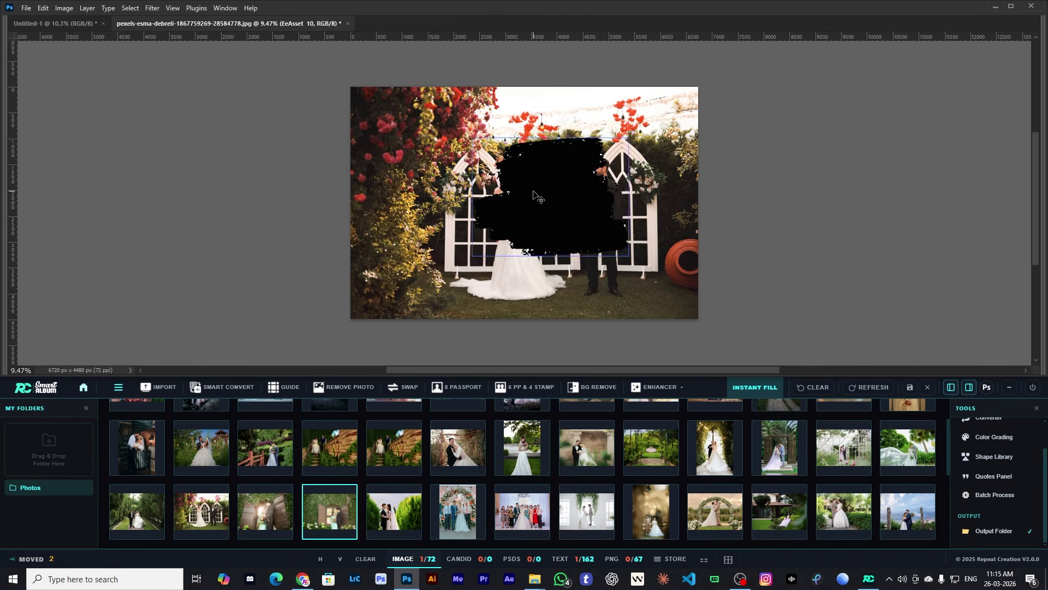
# - Close the wedding photo document in Photoshop without saving its changes
pyautogui.hotkey('ctrl', 'w')
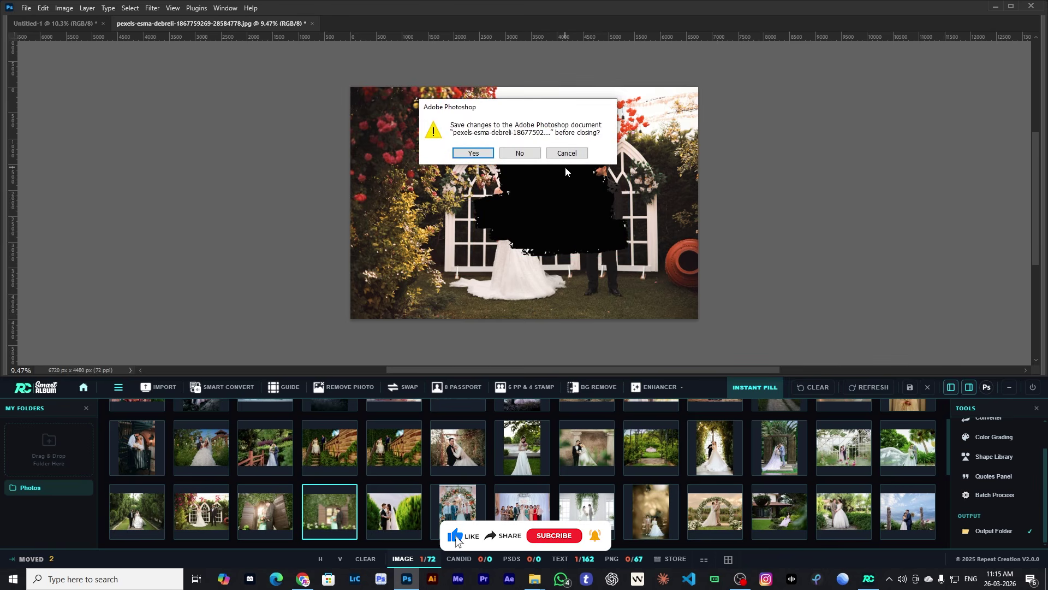
pyautogui.press('n')
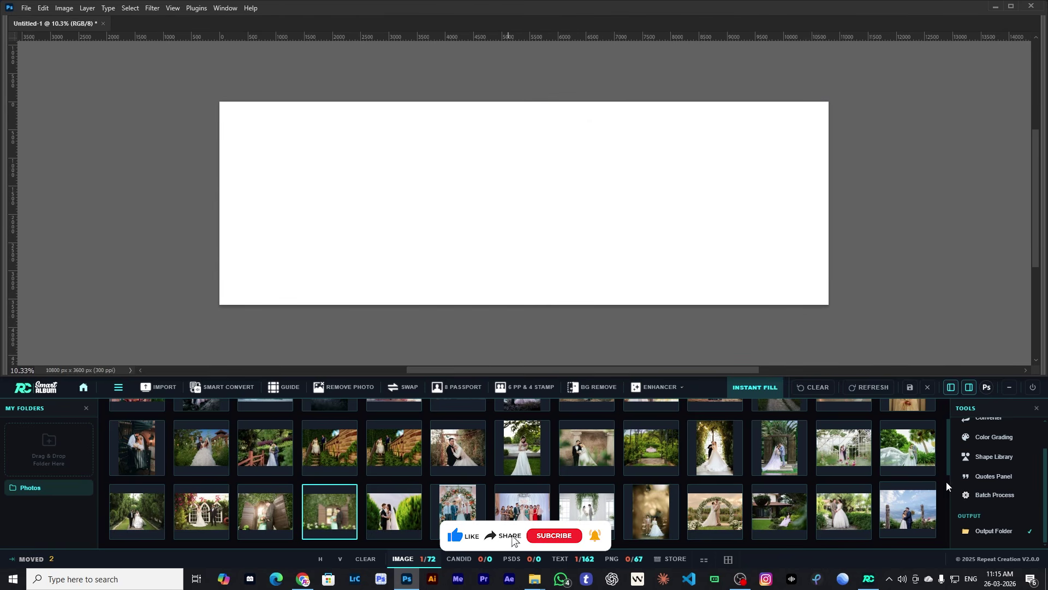
# - Import the same brush-stroke shape into the blank Untitled-1 document, move it toward the left side and scale it down
pyautogui.click(989, 460)
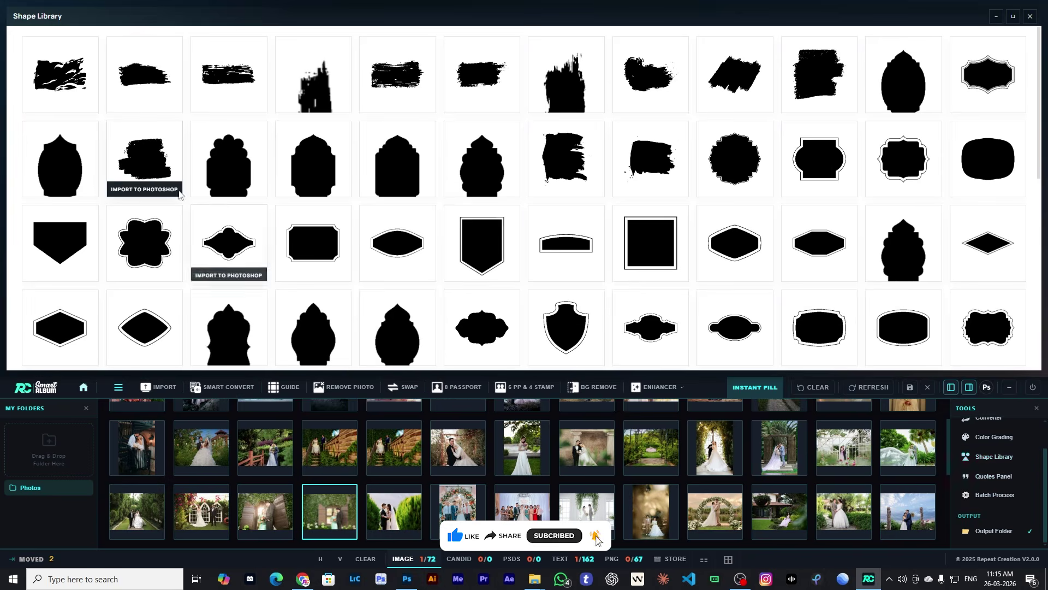
pyautogui.click(145, 189)
pyautogui.moveTo(498, 197)
pyautogui.mouseDown()
pyautogui.moveTo(713, 192)
pyautogui.moveTo(202, 192)
pyautogui.moveTo(249, 192)
pyautogui.mouseUp()
pyautogui.hotkey('ctrl', 't')
pyautogui.moveTo(459, 346)
pyautogui.keyDown('alt'); pyautogui.mouseDown()
pyautogui.moveTo(337, 253)
pyautogui.moveTo(418, 254)
pyautogui.mouseUp(); pyautogui.keyUp('alt')
pyautogui.press('Return')
# - Shift the brush-stroke artwork on the Untitled-1 canvas, select it and delete it
pyautogui.moveTo(715, 190); pyautogui.dragTo(669, 190)
pyautogui.moveTo(285, 103); pyautogui.dragTo(931, 224)
pyautogui.press('Delete')
# - Import the rounded blob shape (SsAsset 2) from the Shape Library and place it over the left end of the canvas
pyautogui.click(994, 457)
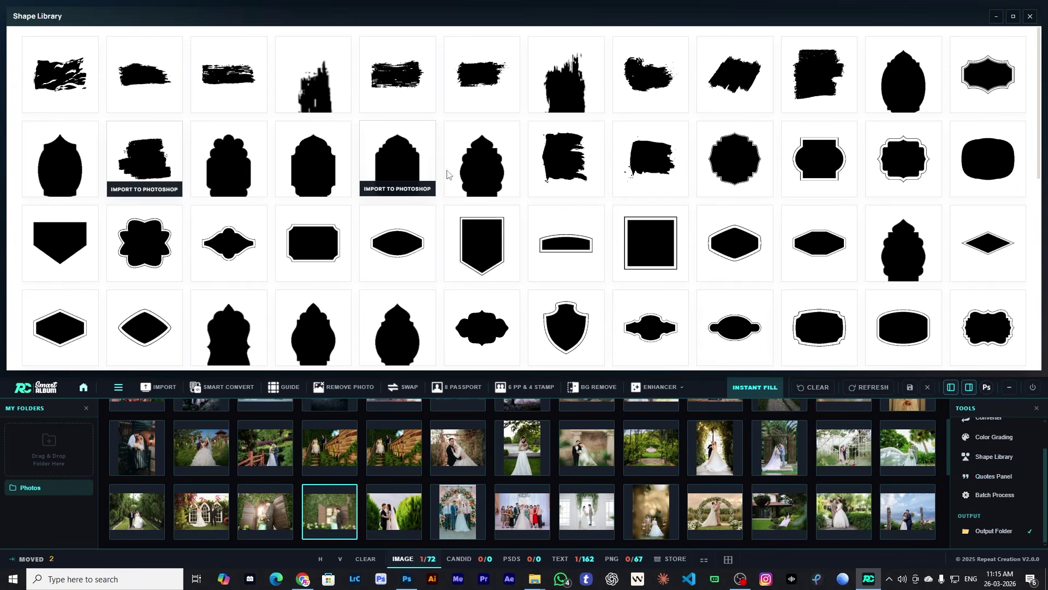
pyautogui.scroll(-10, 608, 264)
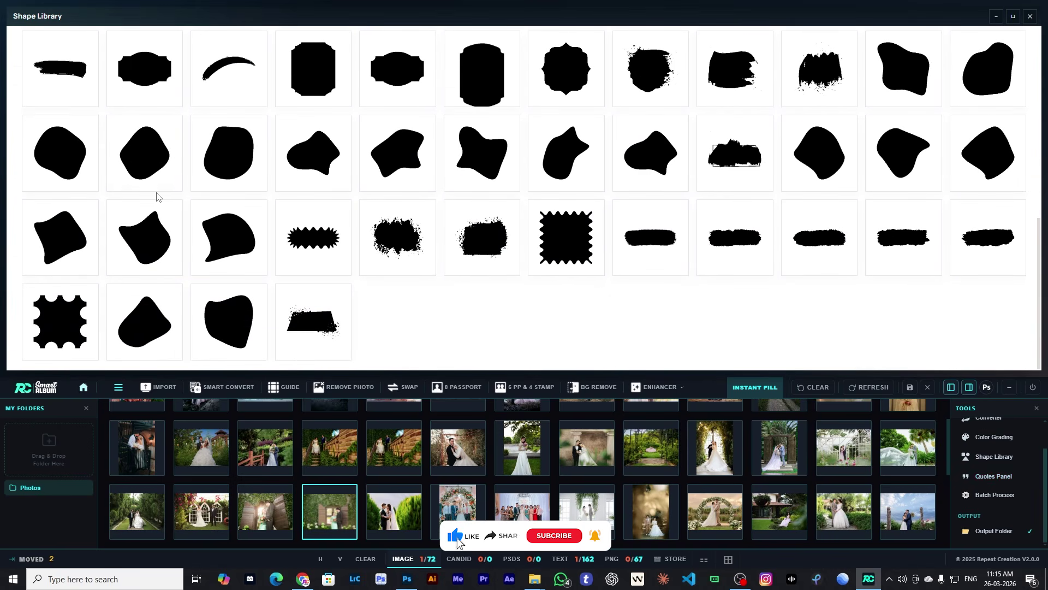
pyautogui.click(228, 183)
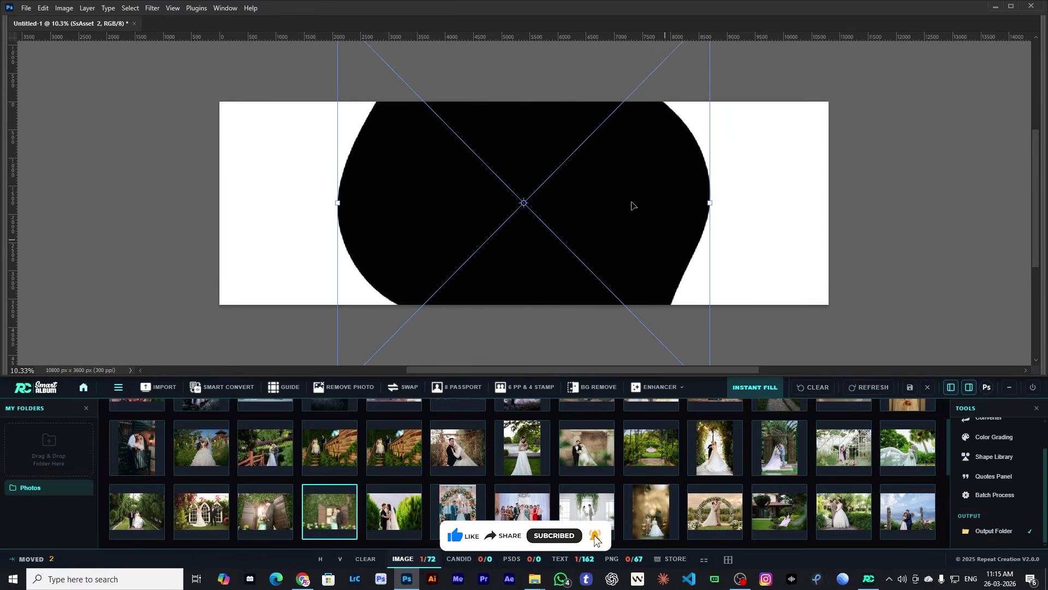
pyautogui.moveTo(515, 217); pyautogui.dragTo(332, 211)
# - Duplicate the blob toward the right end of the canvas and adjust the copy's shape and placement with Free Transform
pyautogui.moveTo(415, 202); pyautogui.dragTo(712, 198)
pyautogui.hotkey('ctrl', 't')
pyautogui.moveTo(543, 331); pyautogui.dragTo(556, 254)
pyautogui.moveTo(535, 306); pyautogui.dragTo(552, 231)
pyautogui.moveTo(646, 250); pyautogui.dragTo(732, 211)
pyautogui.press('Return')
# - Try moving the right-hand blob copy toward the canvas centre, undo the move and clear the layer selection
pyautogui.scroll(-1, 594, 201)
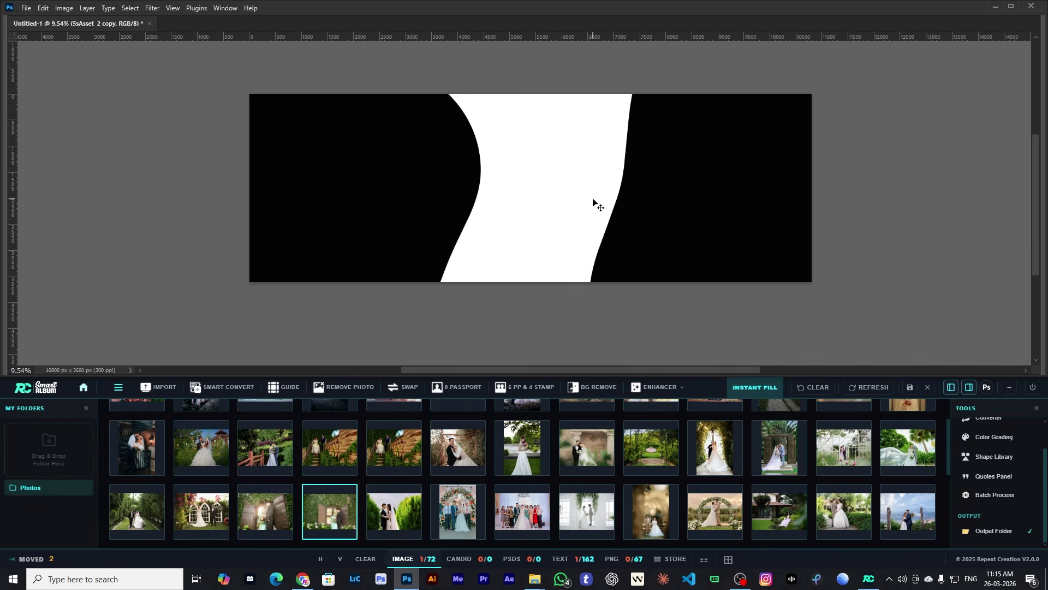
pyautogui.moveTo(795, 202); pyautogui.dragTo(528, 188)
pyautogui.hotkey('ctrl', 'z')
pyautogui.click(526, 171)
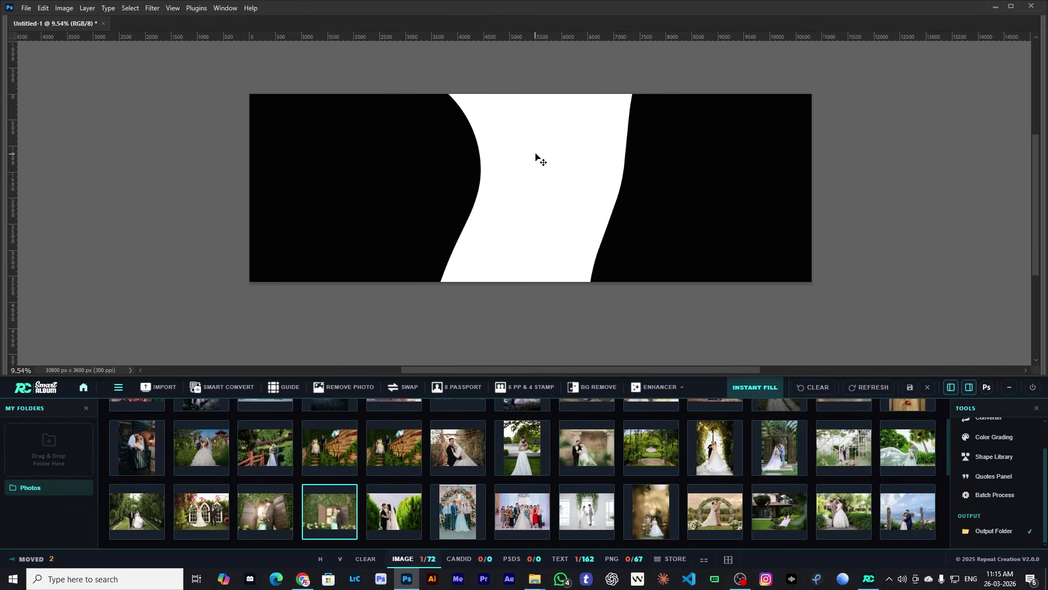
# - Draw a rectangle about 1343 × 2230 px in the white gap between the two blobs and fill it red
pyautogui.press('Tab')
pyautogui.moveTo(449, 133); pyautogui.dragTo(518, 249)
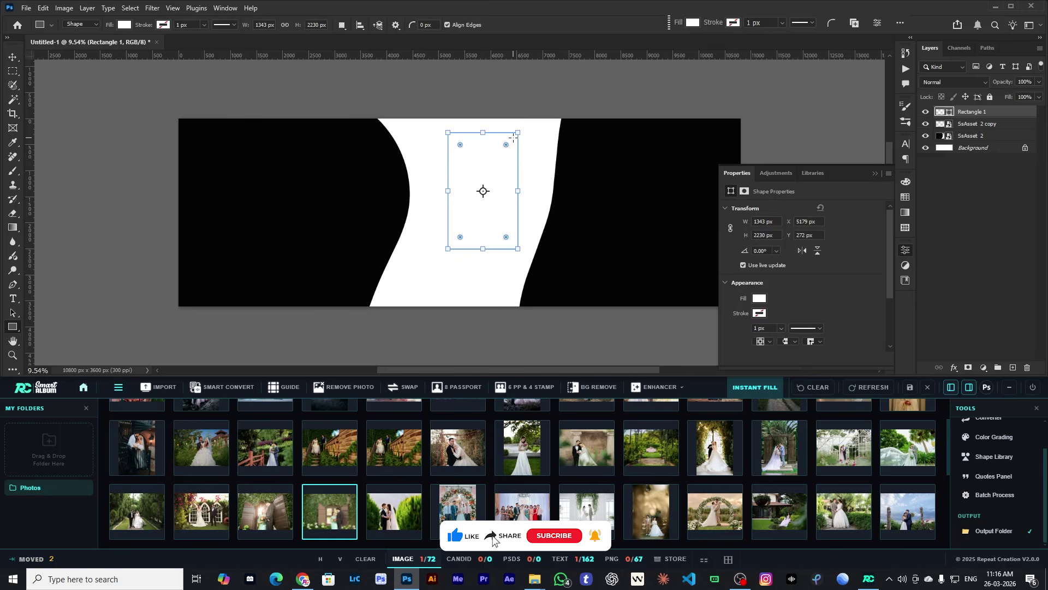
pyautogui.press('v')
pyautogui.click(759, 299)
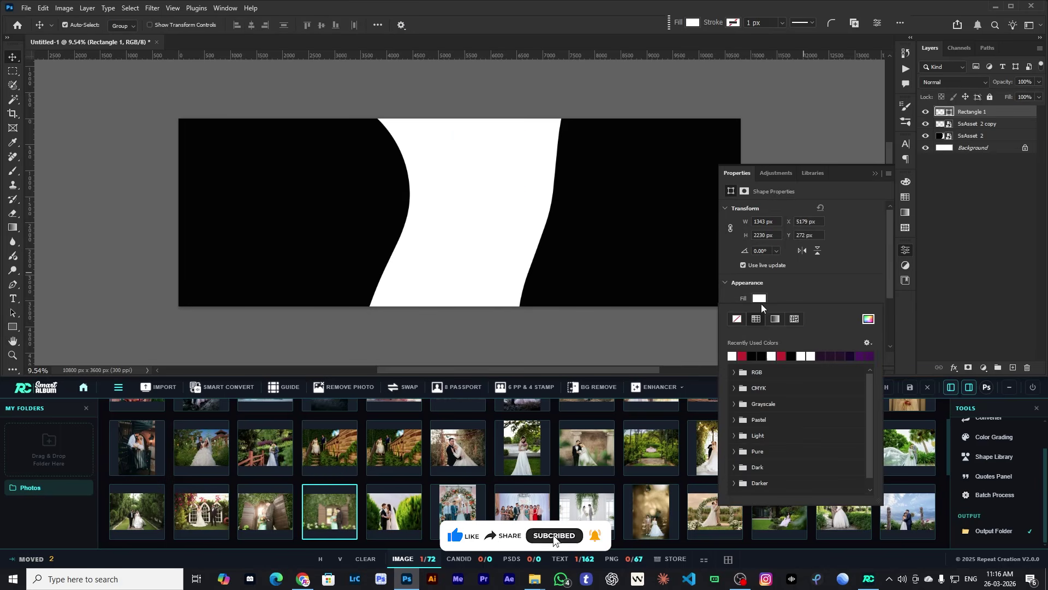
pyautogui.click(742, 356)
# - Round the red rectangle's corners into a capsule and reposition it together with the two black blobs around the white band
pyautogui.moveTo(524, 195); pyautogui.dragTo(514, 214)
pyautogui.press('u')
pyautogui.moveTo(532, 170); pyautogui.dragTo(518, 208)
pyautogui.press('v')
pyautogui.moveTo(380, 198); pyautogui.dragTo(402, 203)
pyautogui.moveTo(588, 206); pyautogui.dragTo(572, 206)
pyautogui.moveTo(488, 207); pyautogui.dragTo(507, 218)
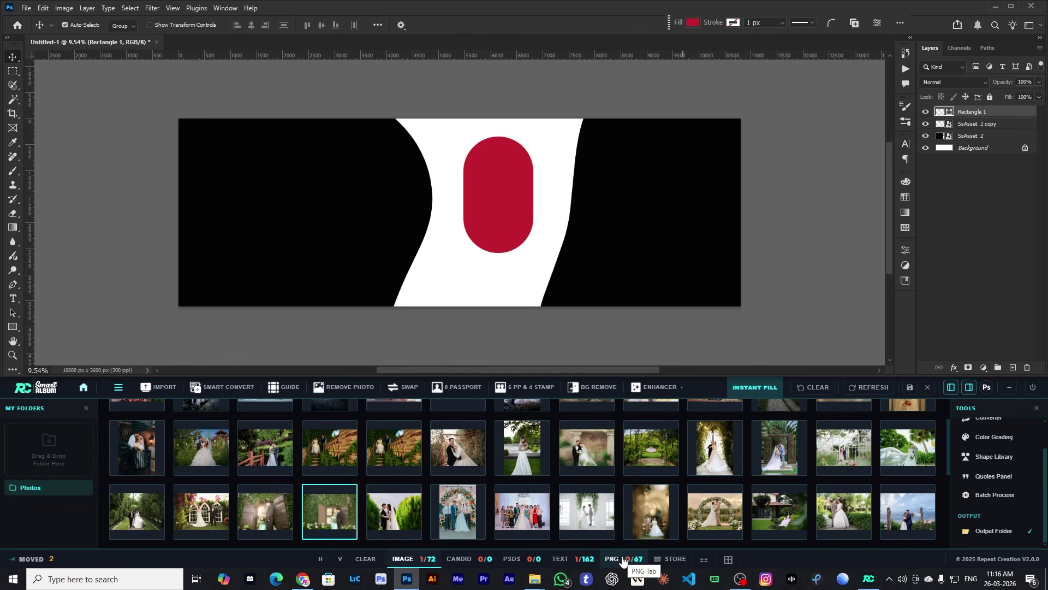
# - Import the "beautiful my love" text design and place it beneath the red capsule
pyautogui.click(592, 560)
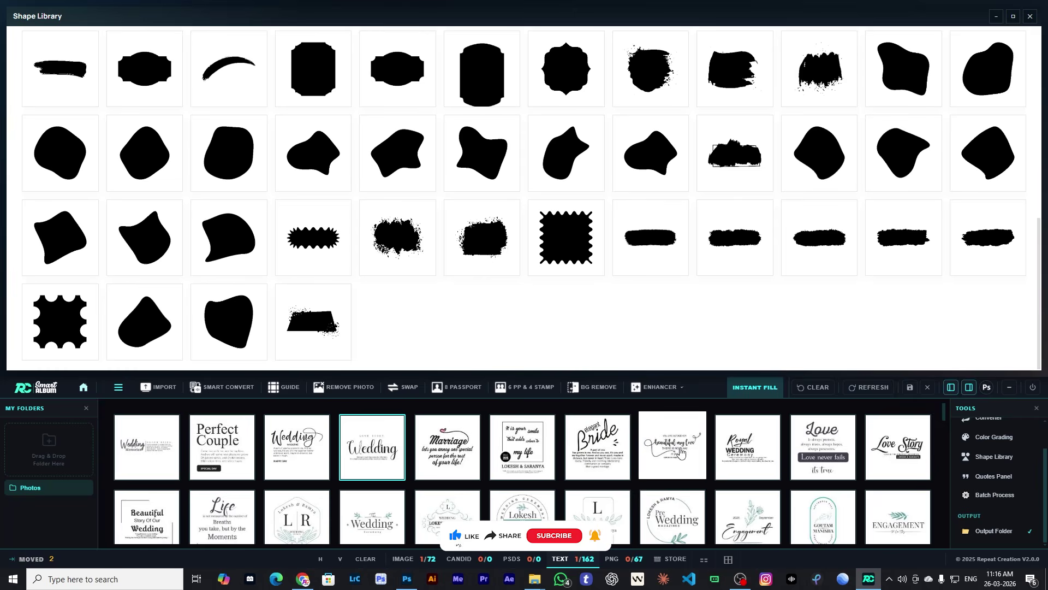
pyautogui.click(680, 451)
pyautogui.moveTo(458, 205); pyautogui.dragTo(495, 277)
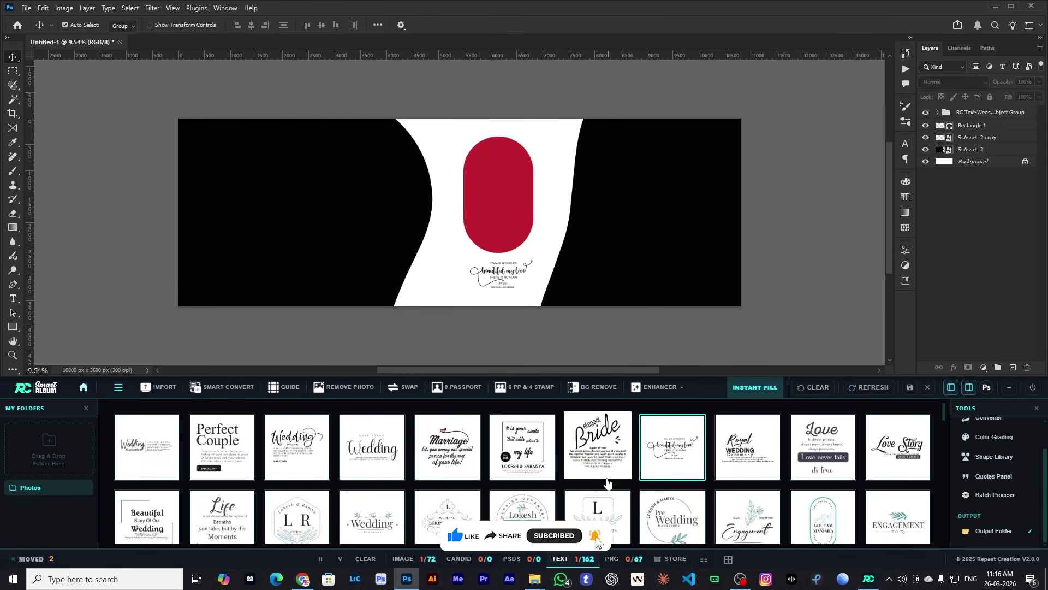
# - Import the red rose floral PNG, rotate it and place it at the upper edge of the white band
pyautogui.click(611, 558)
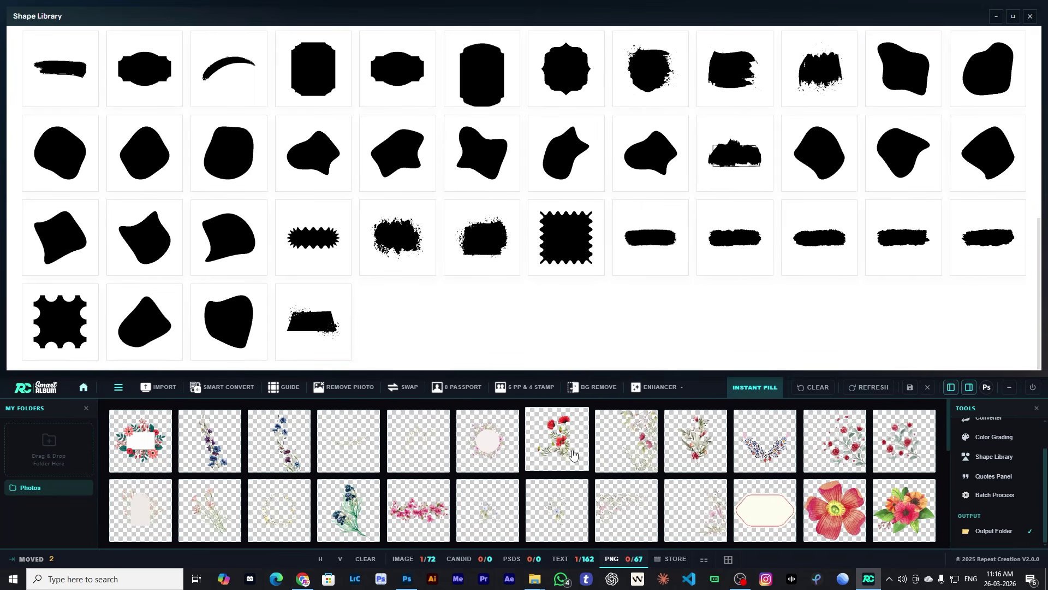
pyautogui.click(835, 457)
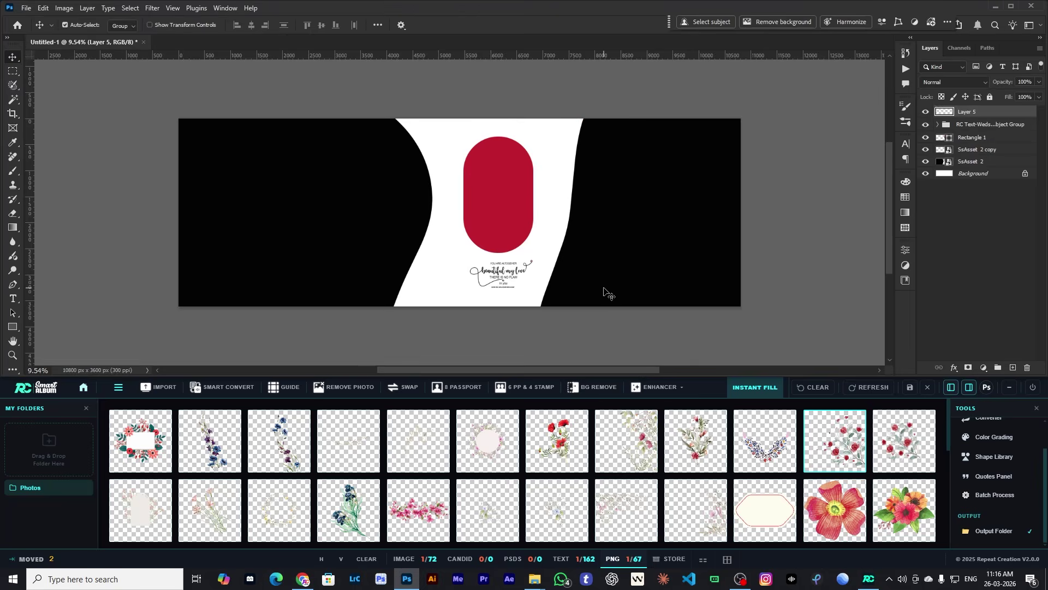
pyautogui.moveTo(483, 243); pyautogui.dragTo(600, 206)
pyautogui.moveTo(518, 150); pyautogui.dragTo(594, 243)
pyautogui.moveTo(594, 179); pyautogui.dragTo(561, 127)
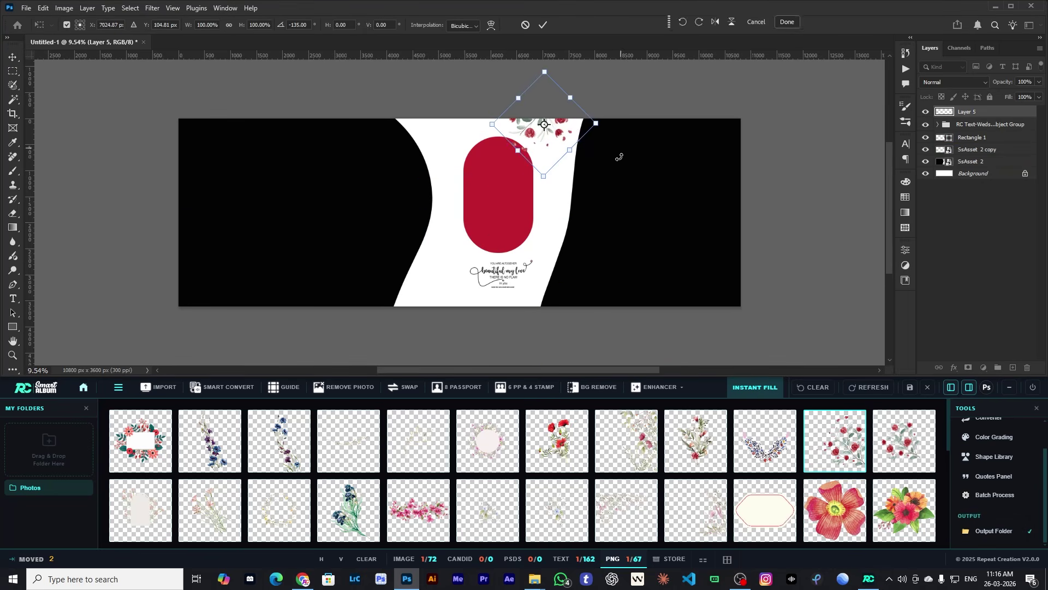
pyautogui.moveTo(620, 152); pyautogui.dragTo(598, 185)
pyautogui.press('Return')
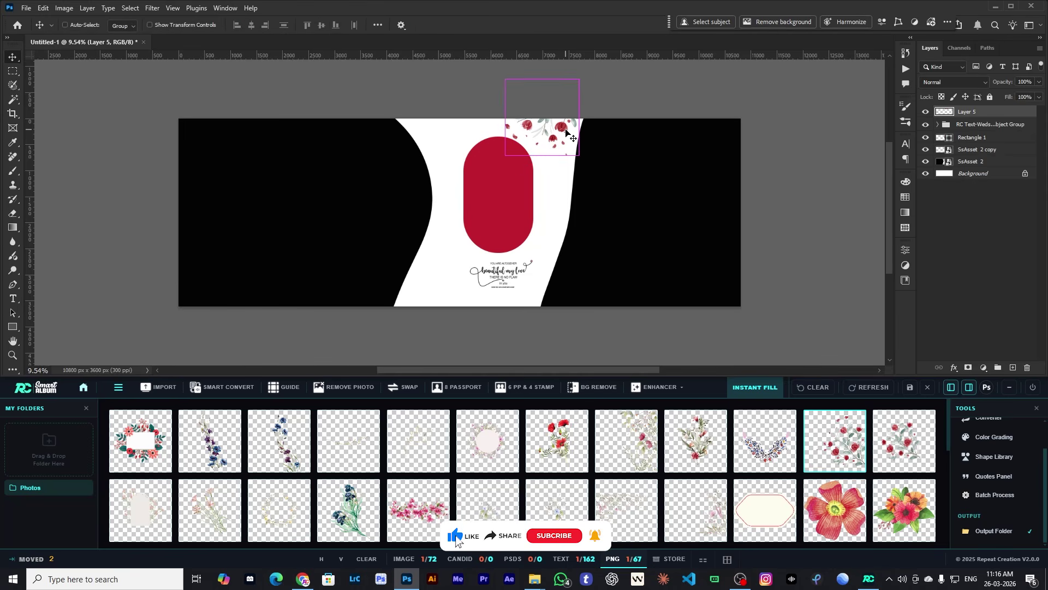
# - Duplicate the rose floral, rotate the copy 180° and place it at the lower edge of the white band
pyautogui.hotkey('ctrl', 'j')
pyautogui.hotkey('ctrl', 't')
pyautogui.rightClick(566, 131)
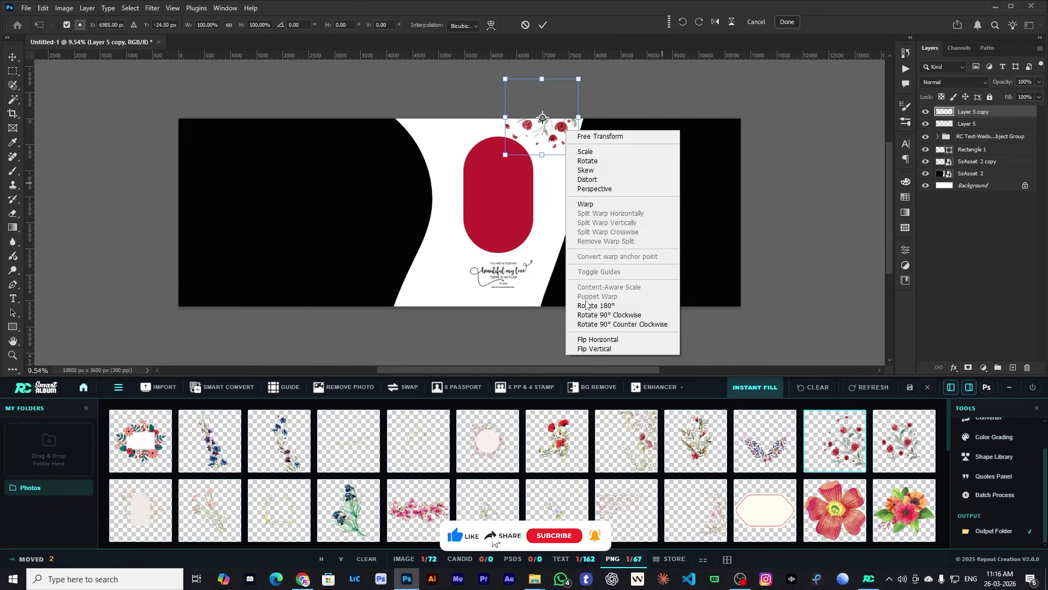
pyautogui.click(596, 306)
pyautogui.press('Return')
pyautogui.moveTo(512, 172); pyautogui.dragTo(451, 303)
# - Reposition the capsule and its text between the florals and scale both down together, transforming despite the missing font
pyautogui.moveTo(505, 264)
pyautogui.mouseDown()
pyautogui.moveTo(504, 252)
pyautogui.moveTo(504, 260)
pyautogui.mouseUp()
pyautogui.moveTo(497, 192); pyautogui.dragTo(498, 189)
pyautogui.moveTo(501, 254); pyautogui.dragTo(530, 233)
pyautogui.click(506, 195)
pyautogui.hotkey('ctrl', 't')
pyautogui.press('Return')
pyautogui.click(506, 251)
pyautogui.hotkey('ctrl', 't')
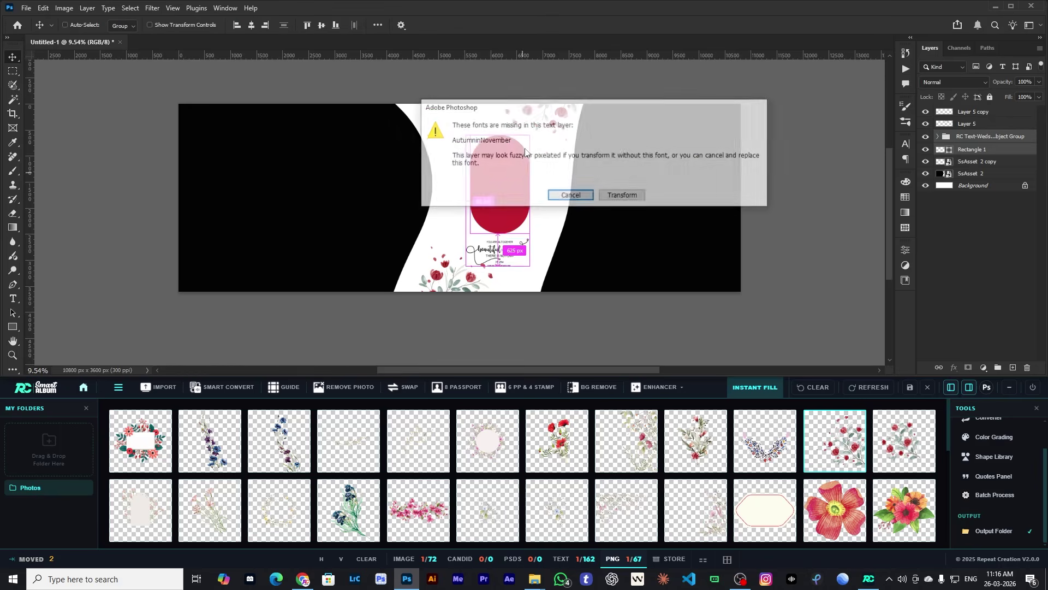
pyautogui.click(621, 194)
pyautogui.moveTo(535, 136); pyautogui.dragTo(531, 143)
pyautogui.press('Return')
pyautogui.click(583, 197)
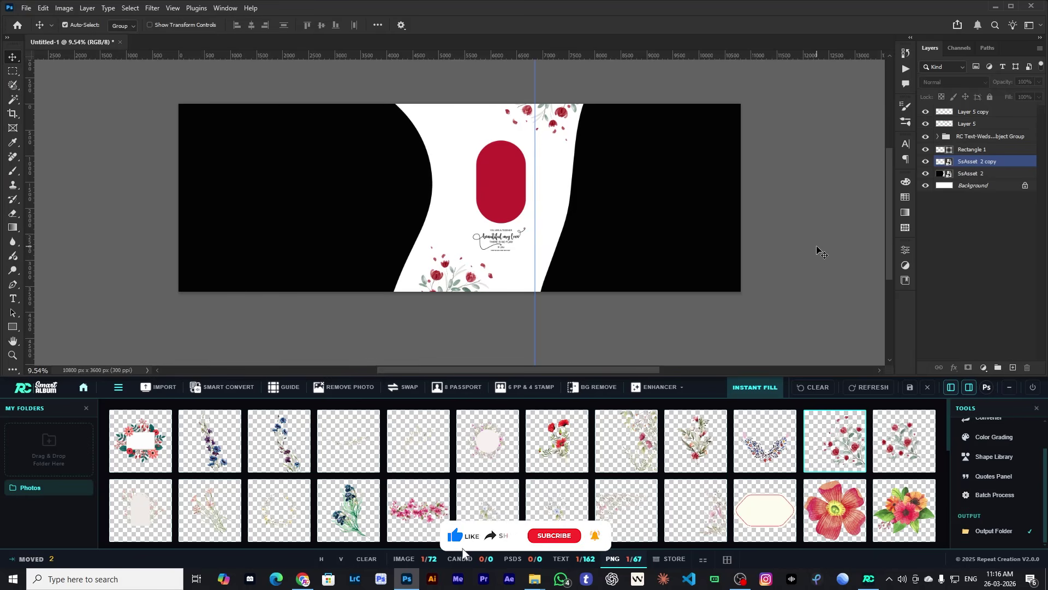
# - Select all the layout elements on the canvas and delete them, leaving only the Background layer
pyautogui.scroll(2, 765, 237)
pyautogui.scroll(-1, 769, 268)
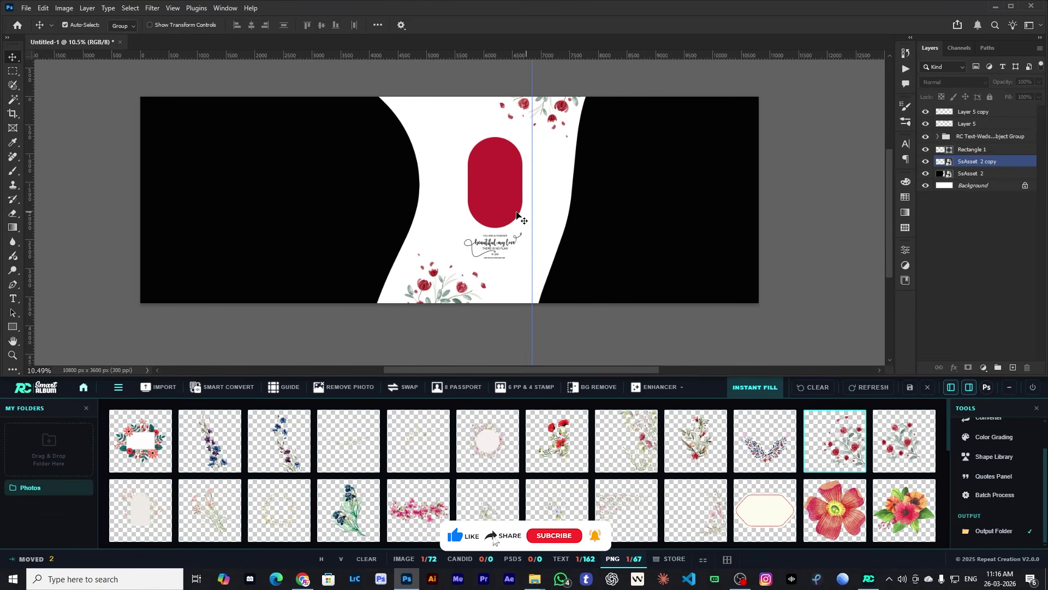
pyautogui.click(279, 125)
pyautogui.moveTo(107, 94); pyautogui.dragTo(808, 313)
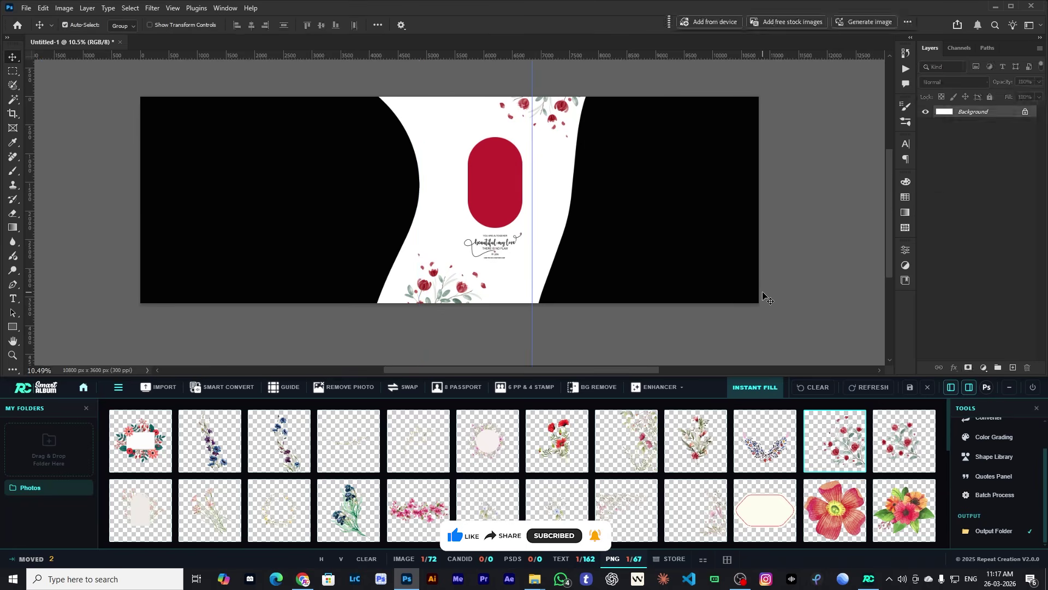
pyautogui.press('Delete')
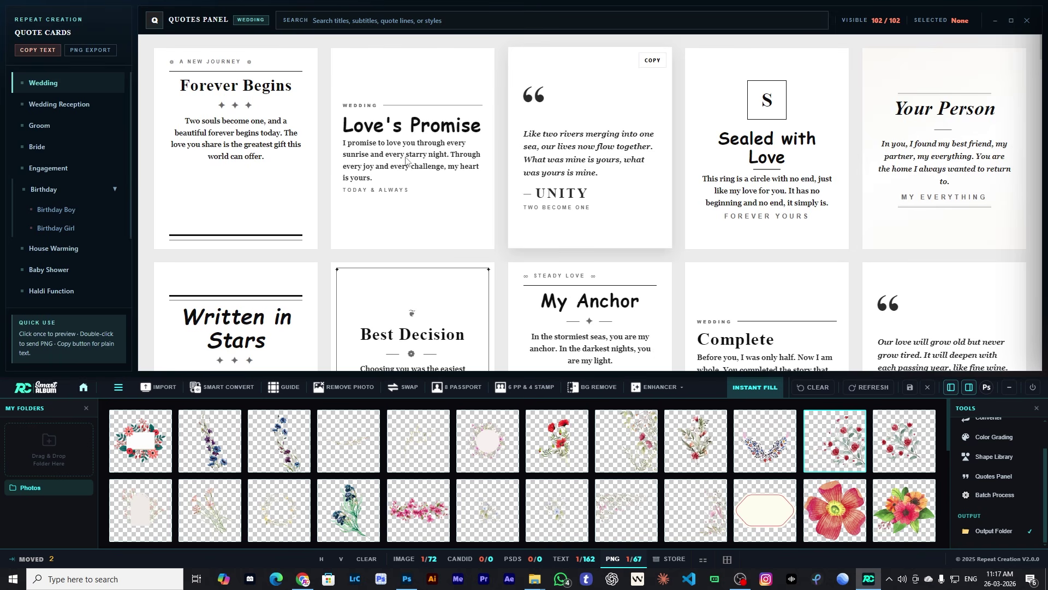
# - Browse the Wedding, Wedding Reception and Bride quote cards in the Quotes Panel
pyautogui.click(20, 84)
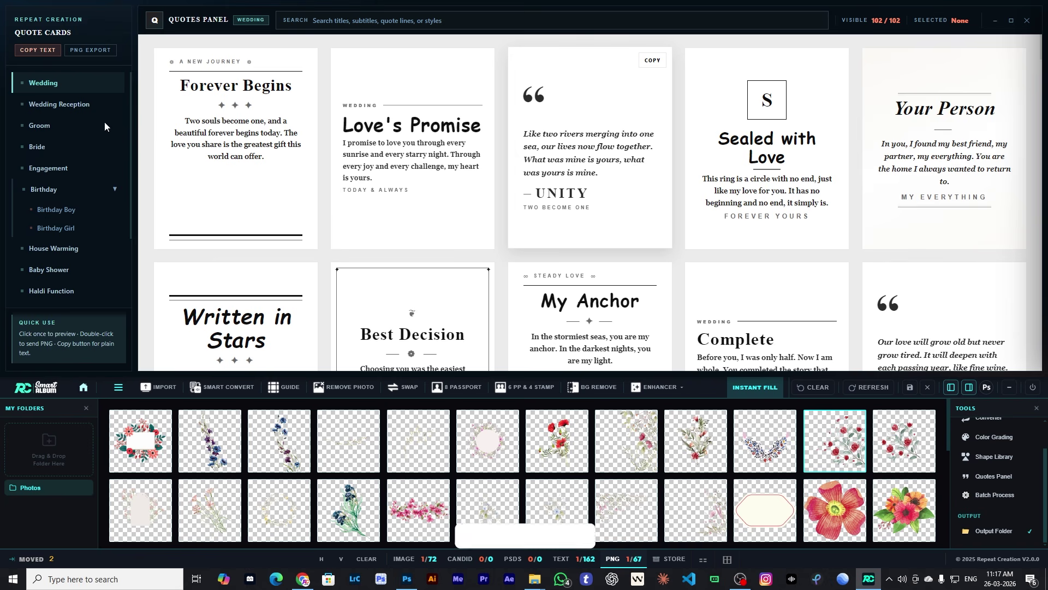
pyautogui.click(70, 104)
pyautogui.scroll(-1, 63, 109)
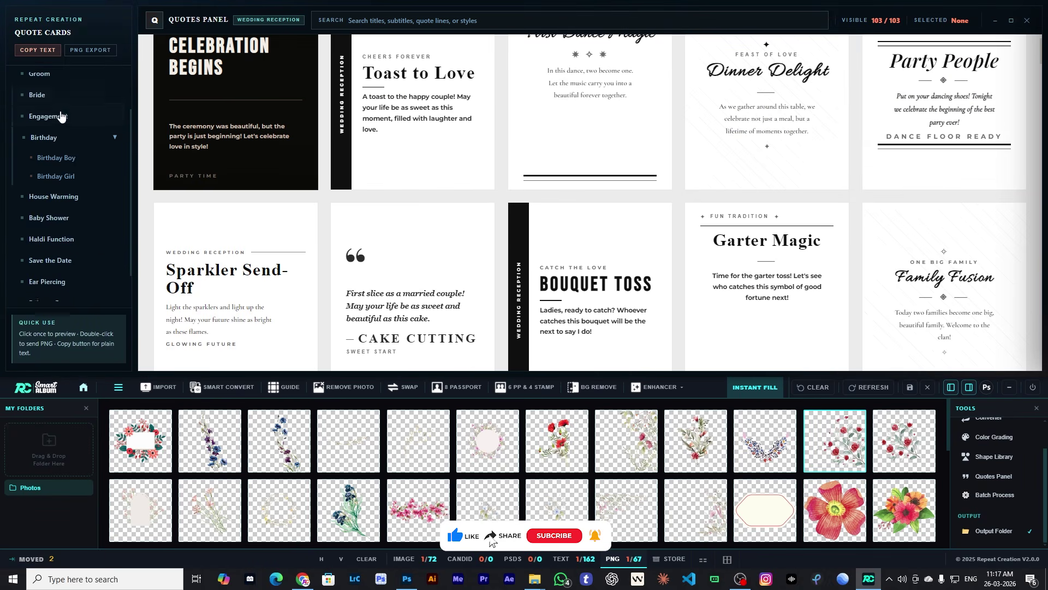
pyautogui.click(55, 94)
pyautogui.scroll(-5, 480, 260)
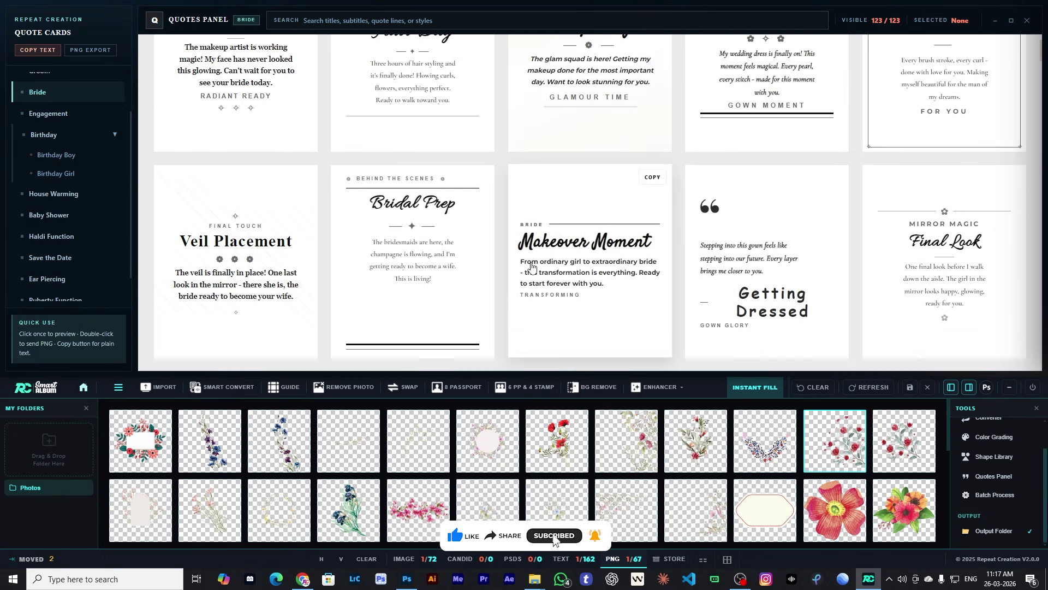
pyautogui.scroll(1, 491, 256)
pyautogui.scroll(-5, 494, 227)
pyautogui.scroll(-10, 490, 225)
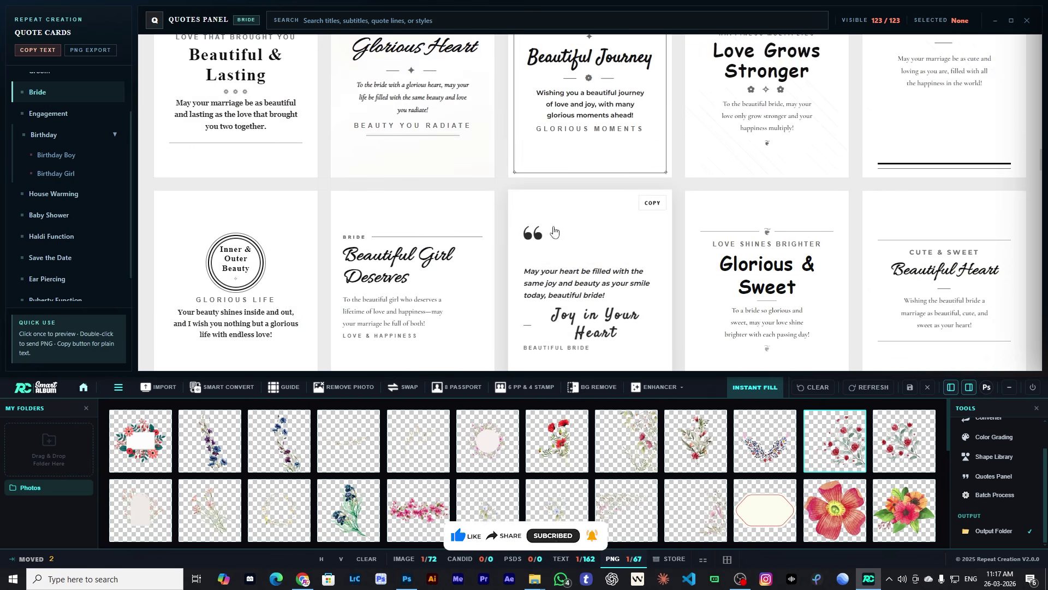
pyautogui.scroll(-6, 358, 224)
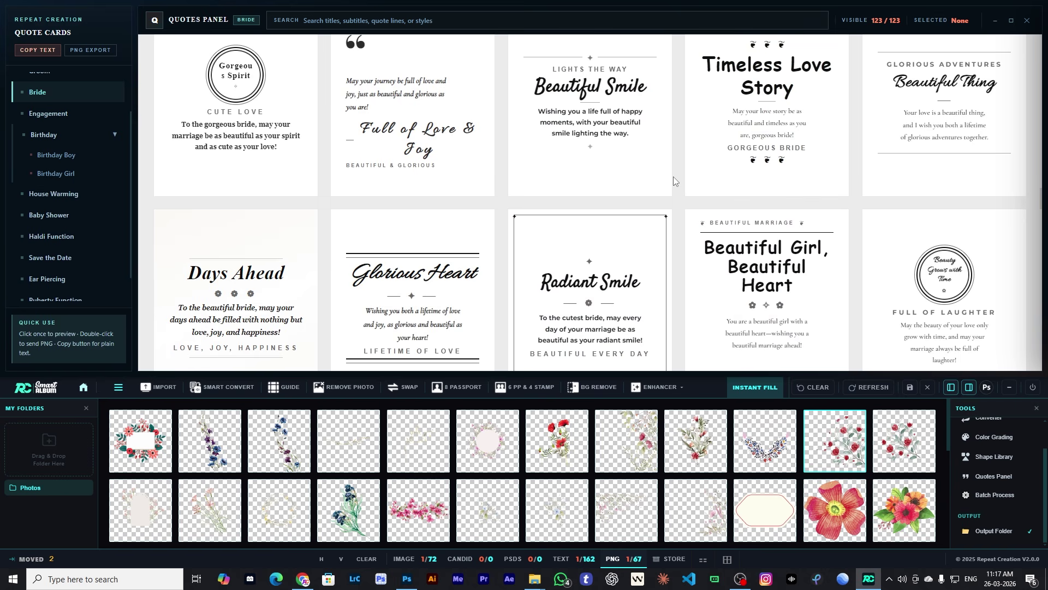
pyautogui.scroll(-8, 574, 238)
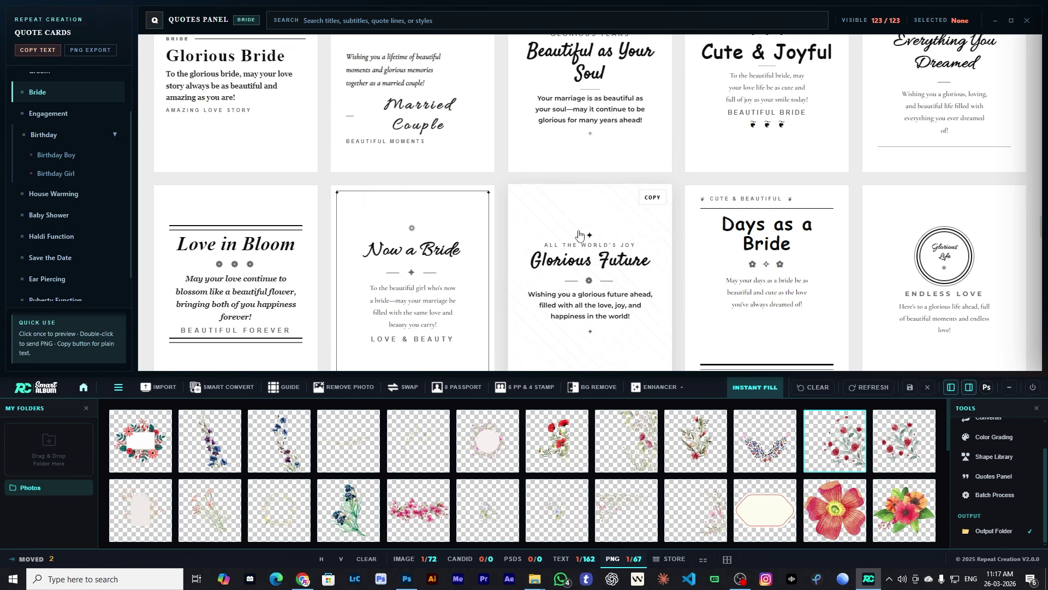
pyautogui.scroll(15, 599, 235)
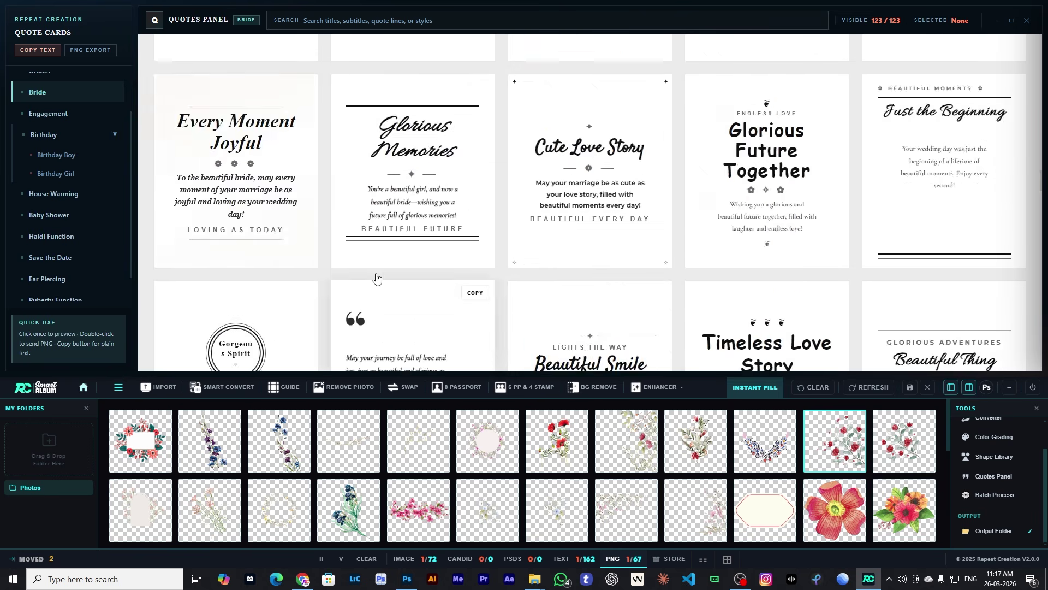
# - Browse the Haldi Function quote cards and reopen the Bride category
pyautogui.click(50, 257)
pyautogui.click(52, 236)
pyautogui.scroll(-5, 545, 202)
pyautogui.scroll(10, 567, 212)
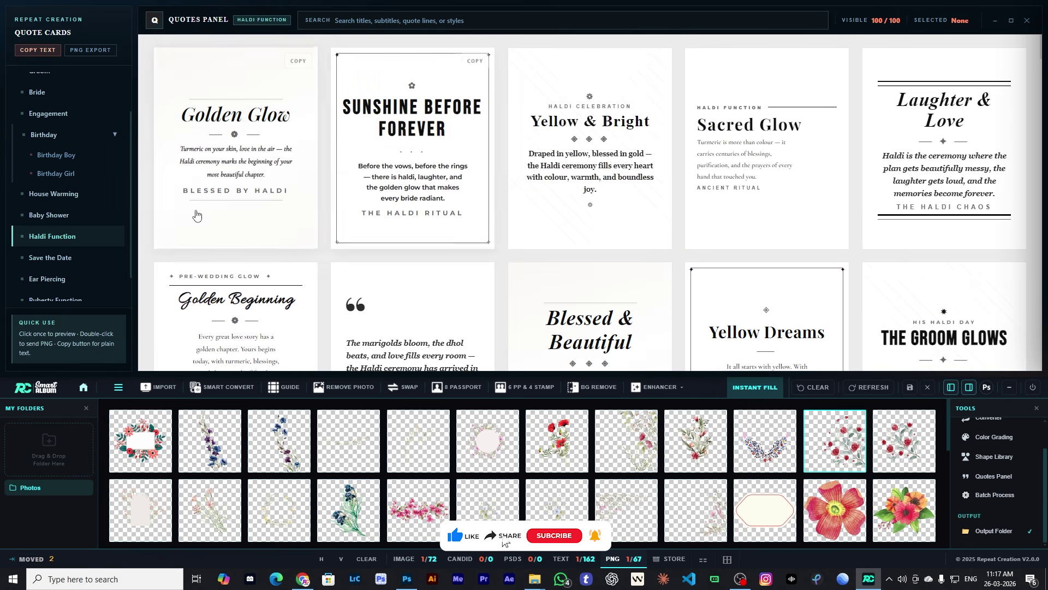
pyautogui.click(65, 93)
pyautogui.scroll(2, 65, 155)
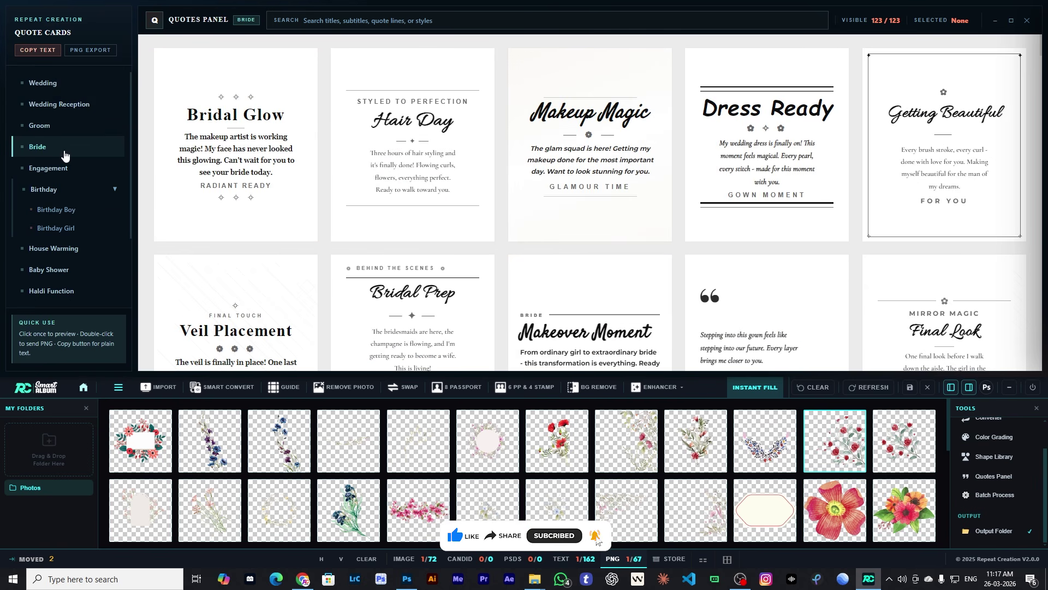
# - Send the Unity card from the Wedding quotes to the canvas as a PNG and scale it to about 34%
pyautogui.click(71, 88)
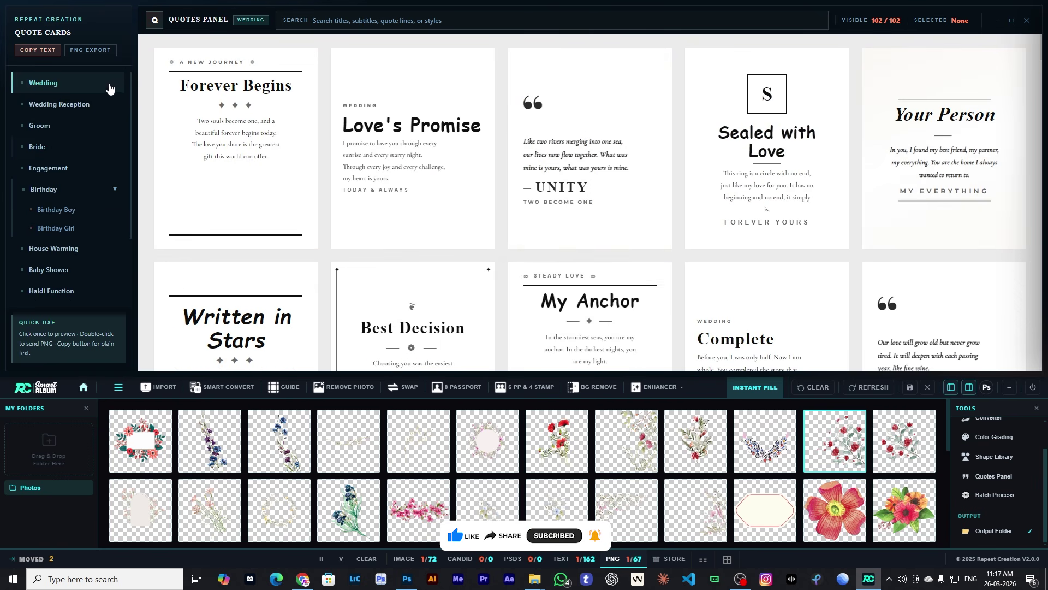
pyautogui.click(578, 128)
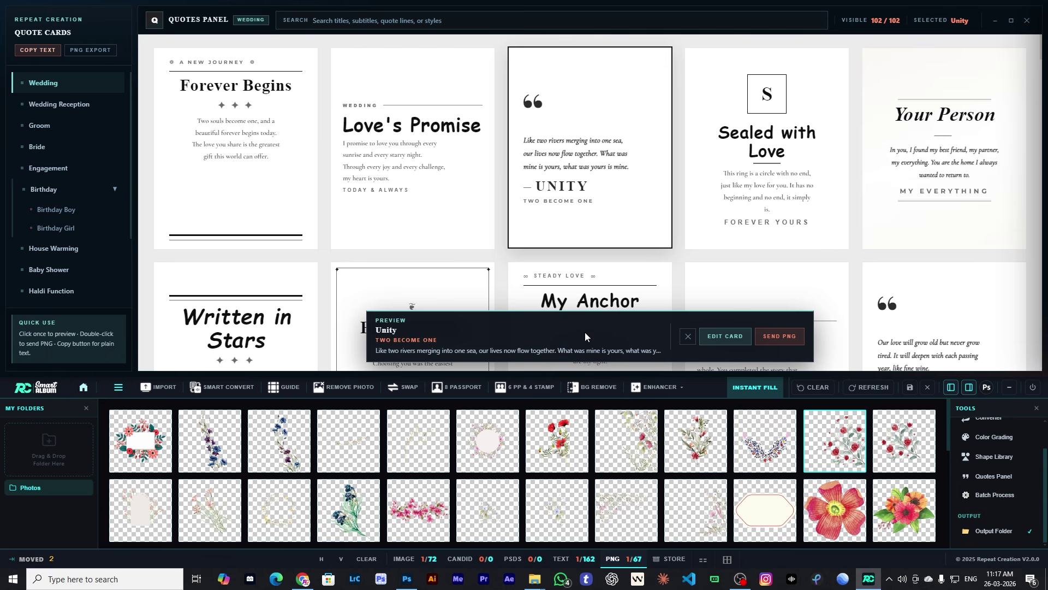
pyautogui.doubleClick(595, 143)
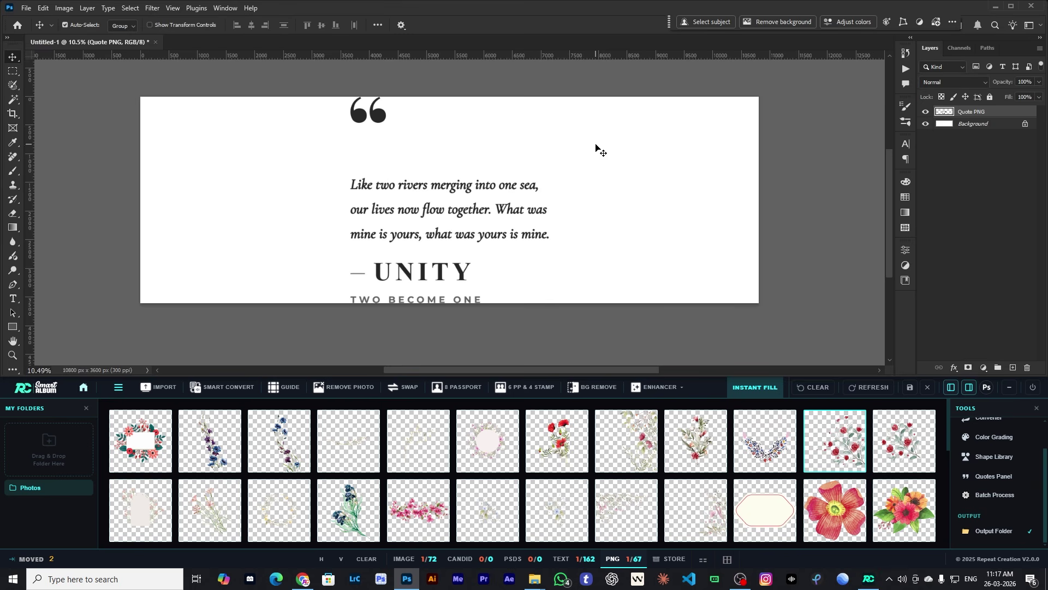
pyautogui.moveTo(550, 96); pyautogui.dragTo(486, 165)
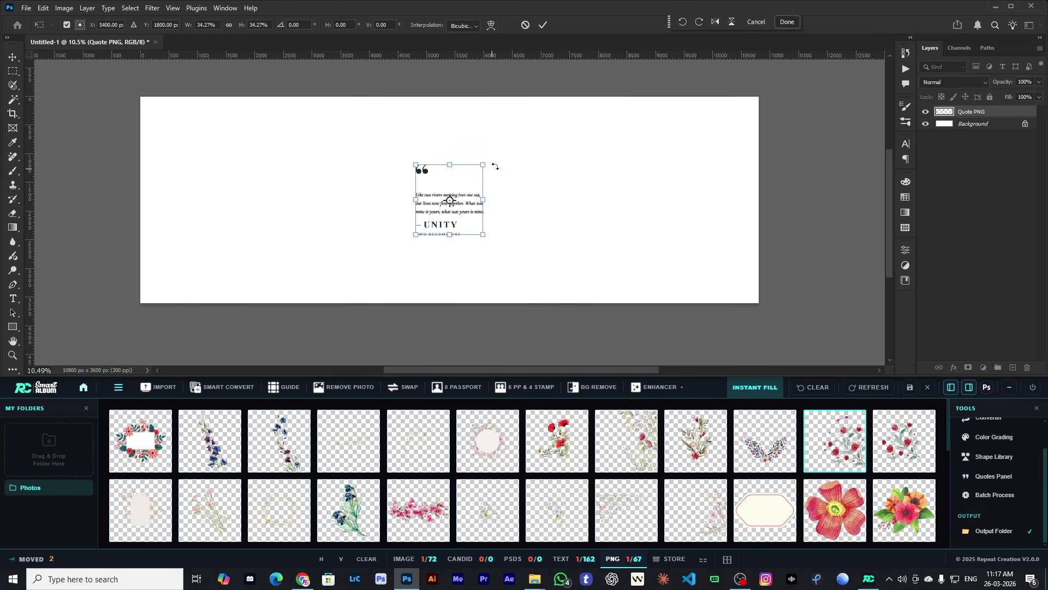
pyautogui.press('Return')
# - Move the Unity quote around the canvas and place it near the left end, dismissing the move-tool error
pyautogui.moveTo(451, 204); pyautogui.dragTo(269, 187)
pyautogui.moveTo(425, 173); pyautogui.dragTo(571, 182)
pyautogui.click(519, 218)
pyautogui.click(523, 218)
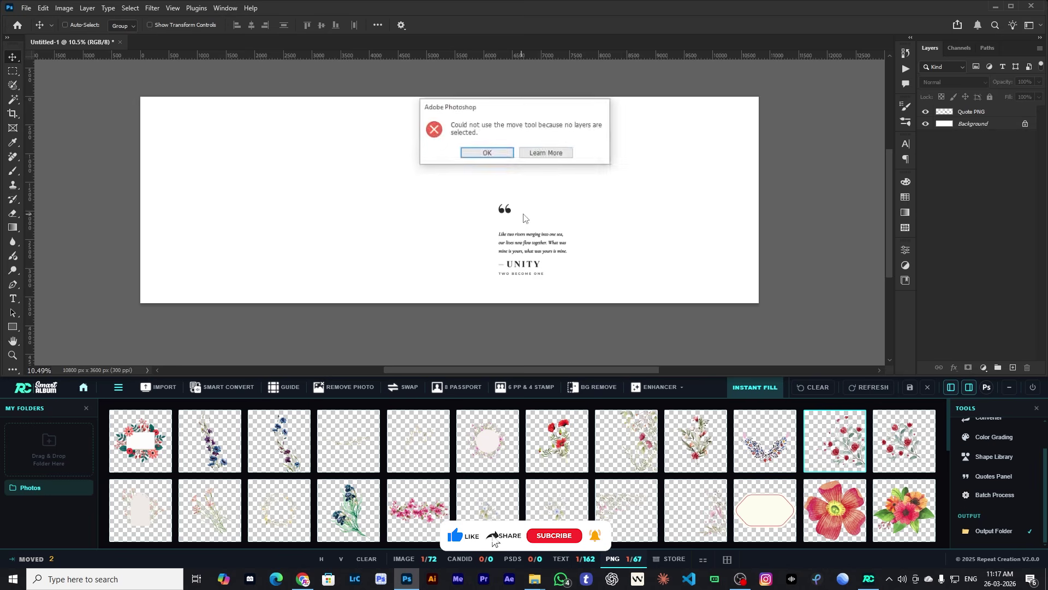
pyautogui.press('Return')
pyautogui.moveTo(523, 218); pyautogui.dragTo(268, 166)
# - Draw a red landscape rectangle on the canvas and duplicate it alongside to form a row of two frames
pyautogui.press('u')
pyautogui.moveTo(339, 140); pyautogui.dragTo(481, 227)
pyautogui.press('v')
pyautogui.moveTo(474, 182)
pyautogui.mouseDown()
pyautogui.moveTo(447, 168)
pyautogui.moveTo(502, 174)
pyautogui.mouseUp()
# - Duplicate a frame below the pair, widen the copy across both, and shift the three frames to the canvas's right half
pyautogui.moveTo(434, 208); pyautogui.dragTo(491, 299)
pyautogui.hotkey('ctrl', 't')
pyautogui.moveTo(454, 267); pyautogui.dragTo(602, 257)
pyautogui.press('Return')
pyautogui.moveTo(628, 262); pyautogui.dragTo(414, 183)
pyautogui.moveTo(411, 274); pyautogui.dragTo(556, 255)
# - Duplicate a red frame into the left half of the canvas and resize the copy into a tall panel covering the full height
pyautogui.click(315, 258)
pyautogui.moveTo(524, 170); pyautogui.dragTo(333, 317)
pyautogui.hotkey('ctrl', 't')
pyautogui.moveTo(316, 244); pyautogui.dragTo(360, 262)
pyautogui.press('Return')
# - Move the quote to the lower left, and duplicate the tall panel as a small, nearly square frame above it
pyautogui.moveTo(257, 215); pyautogui.dragTo(218, 269)
pyautogui.moveTo(351, 225); pyautogui.dragTo(258, 154)
pyautogui.hotkey('ctrl', 't')
pyautogui.moveTo(326, 263); pyautogui.dragTo(231, 179)
pyautogui.press('Return')
pyautogui.moveTo(236, 178); pyautogui.dragTo(244, 184)
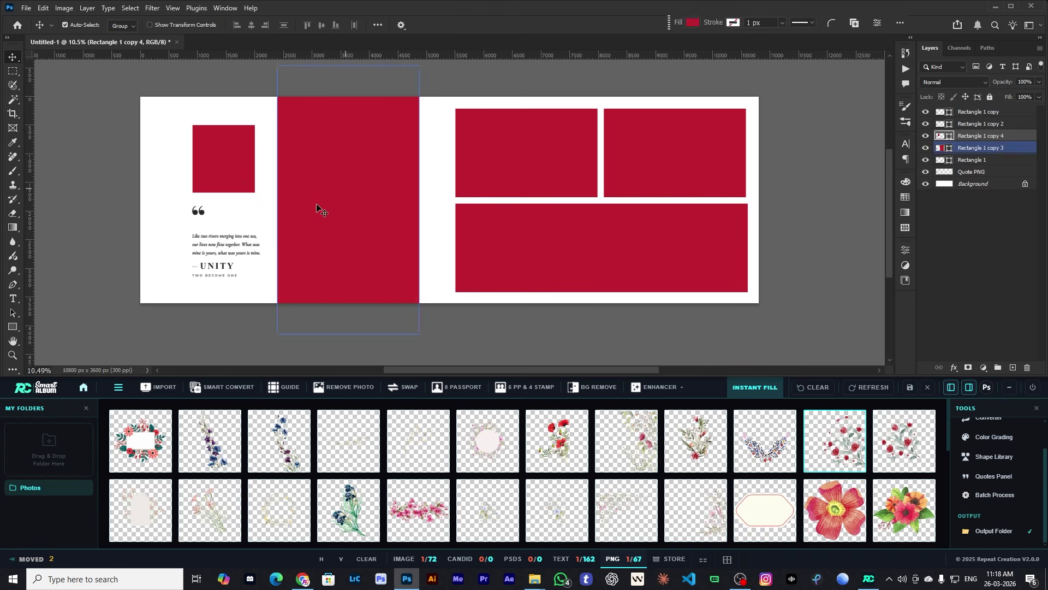
pyautogui.moveTo(260, 249); pyautogui.dragTo(260, 247)
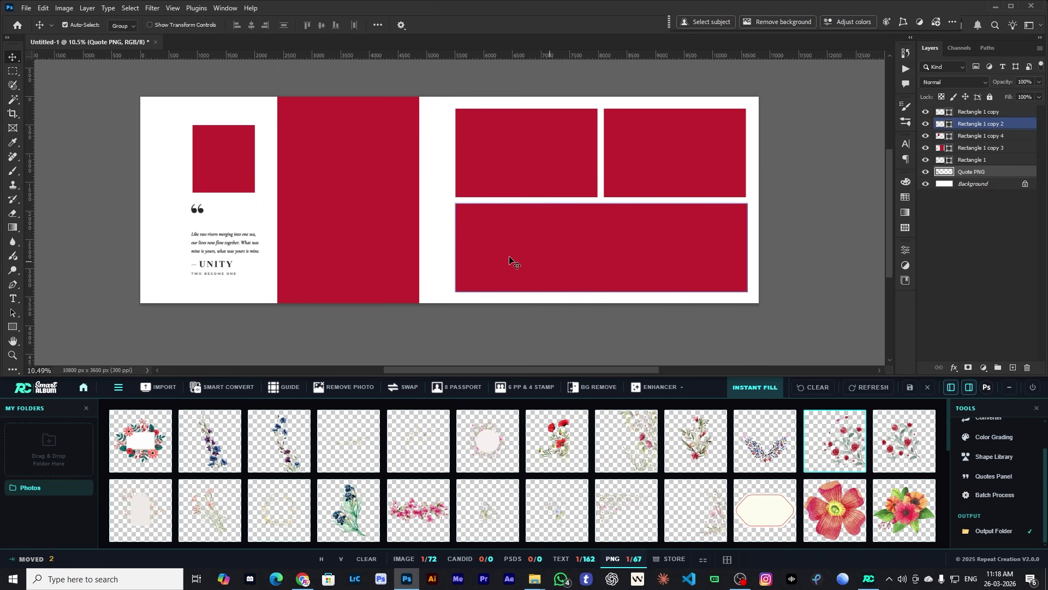
pyautogui.click(821, 220)
# - Return to the Quotes Panel and try sending the Unity card to the canvas as a PNG again
pyautogui.hotkey('alt', 'Tab')
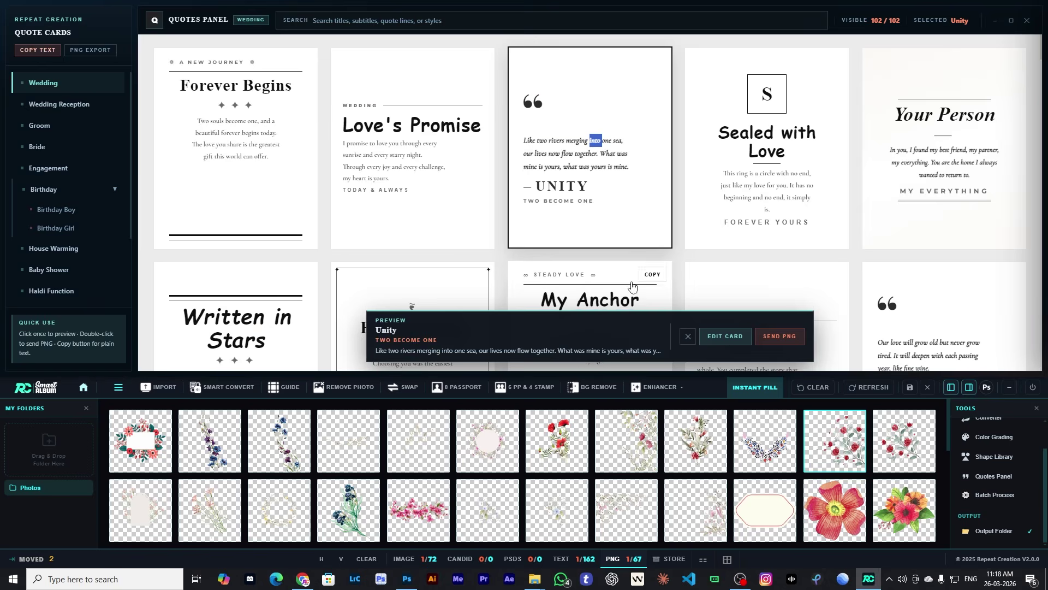
pyautogui.click(790, 347)
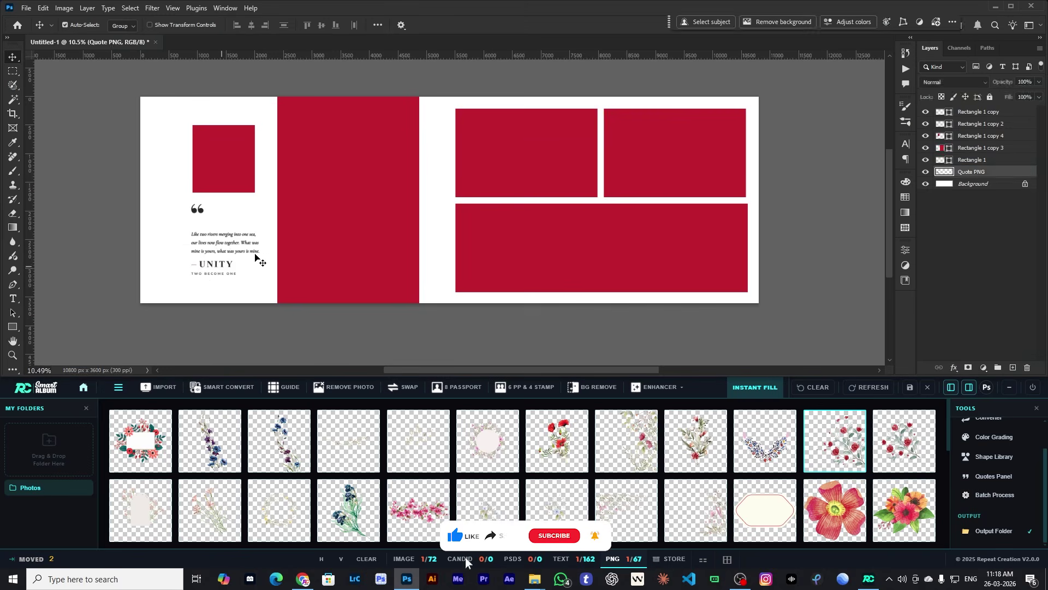
pyautogui.hotkey('alt', 'Tab')
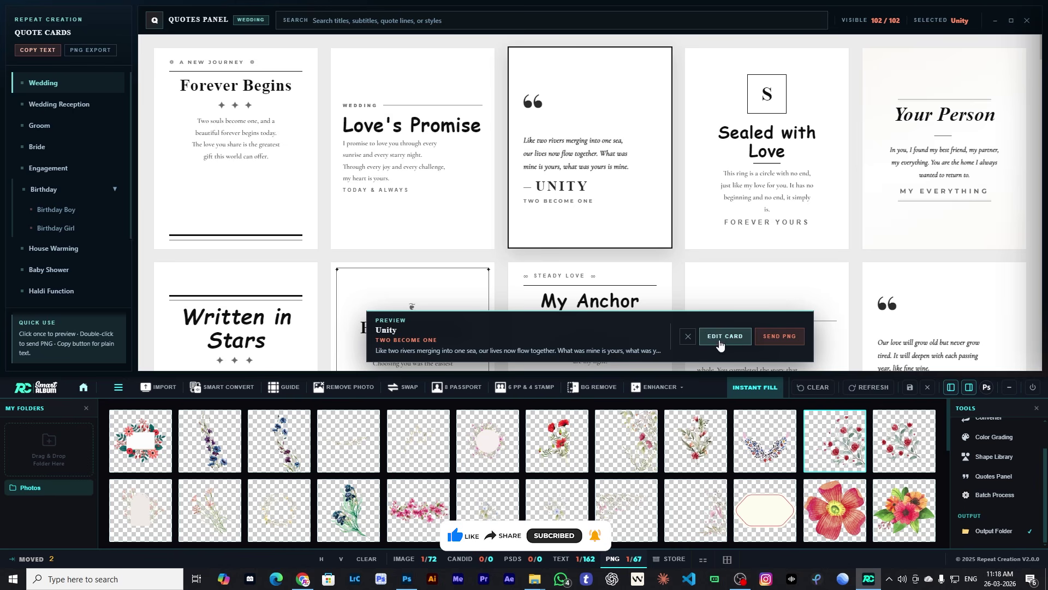
pyautogui.doubleClick(542, 178)
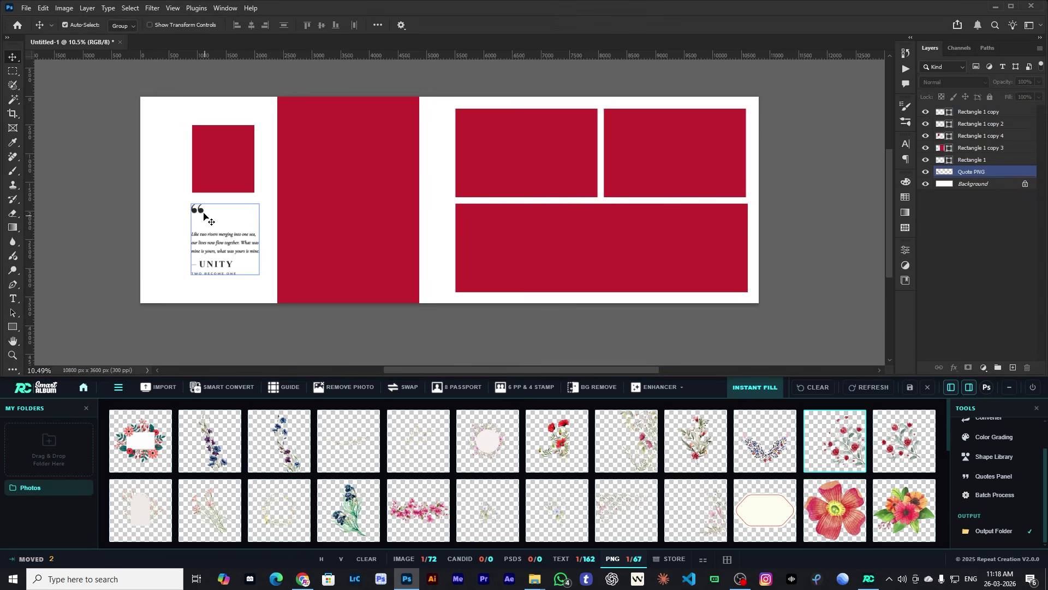
# - Delete the placed quote PNG from the canvas and change the Unity card's layout style to Diamond
pyautogui.press('Delete')
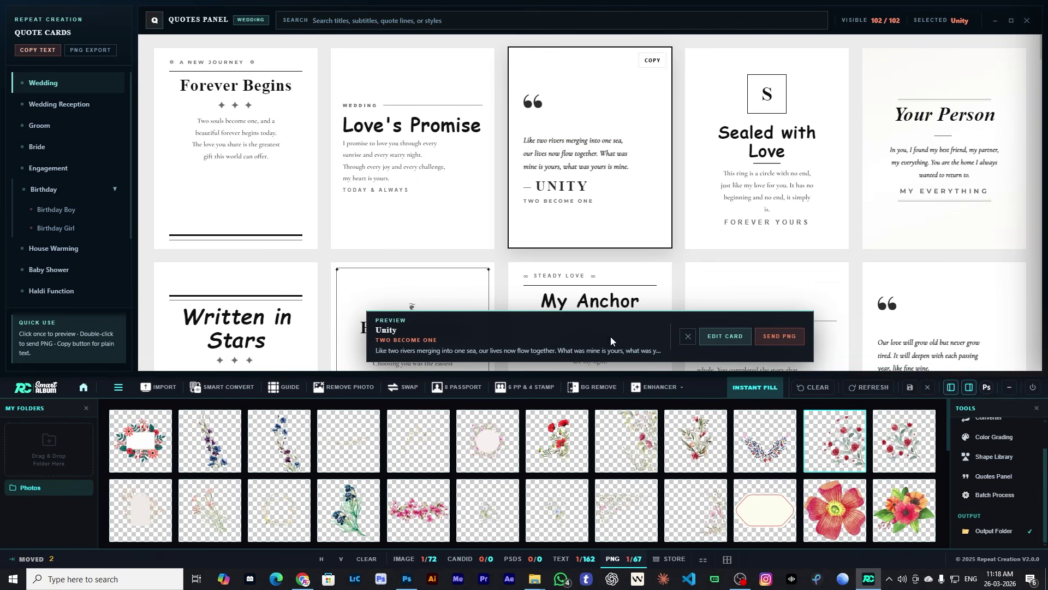
pyautogui.click(734, 339)
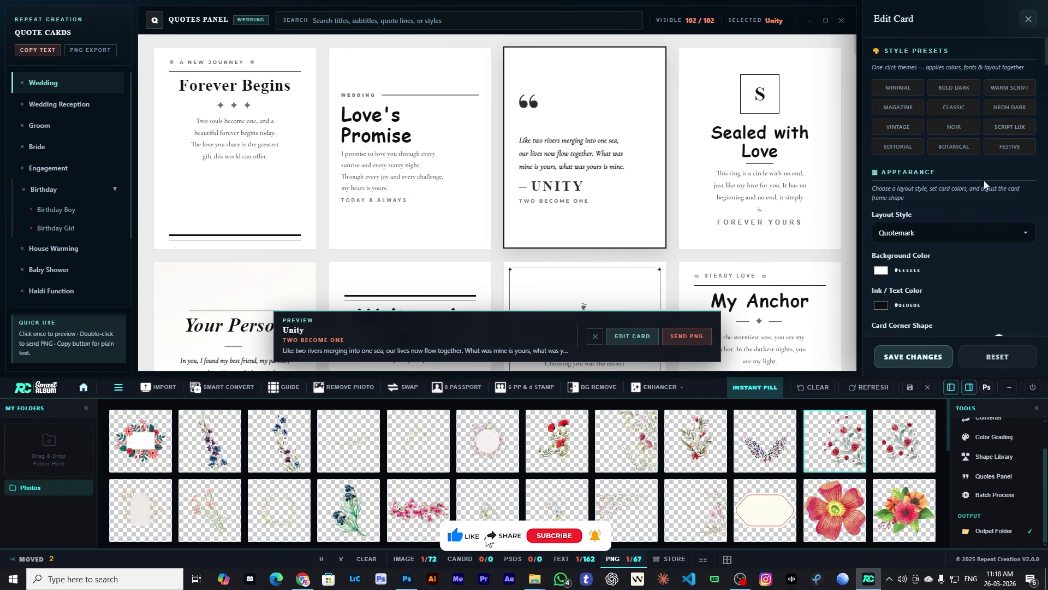
pyautogui.click(940, 232)
pyautogui.click(941, 232)
pyautogui.click(942, 234)
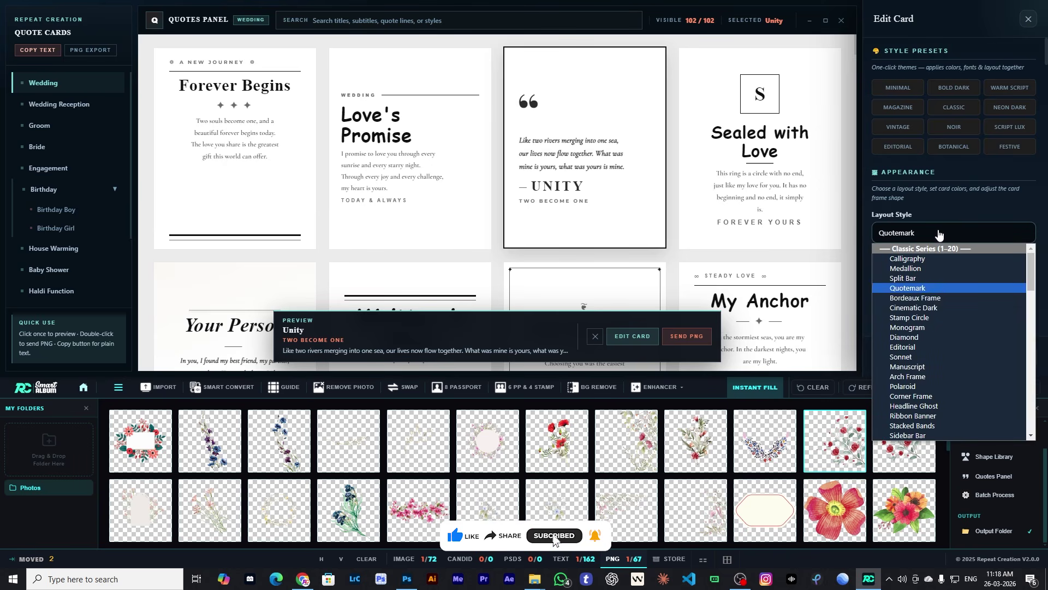
pyautogui.click(917, 307)
pyautogui.click(947, 239)
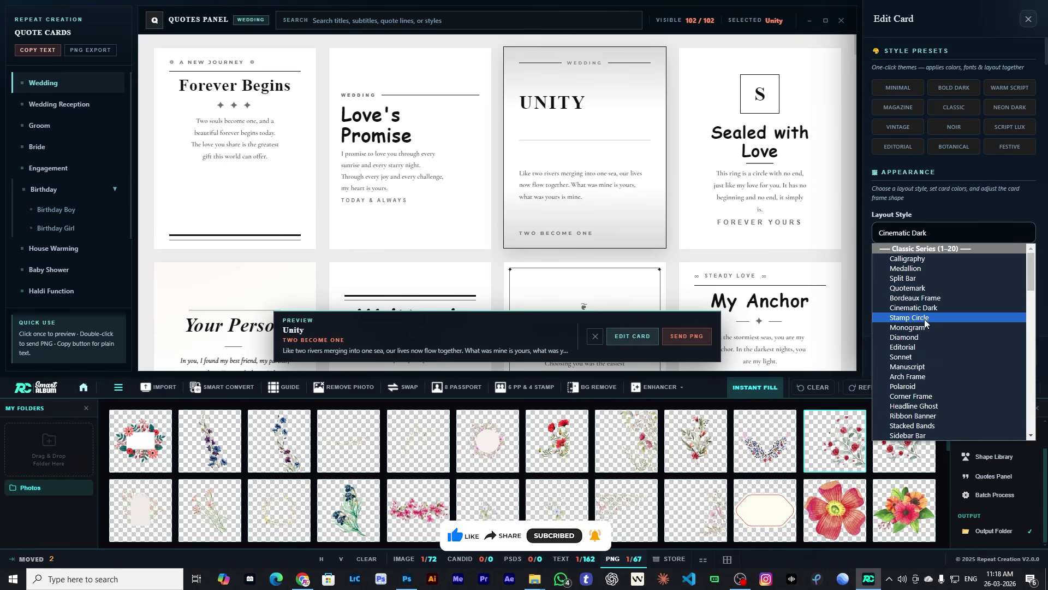
pyautogui.click(937, 322)
pyautogui.click(936, 241)
pyautogui.click(937, 339)
pyautogui.click(936, 236)
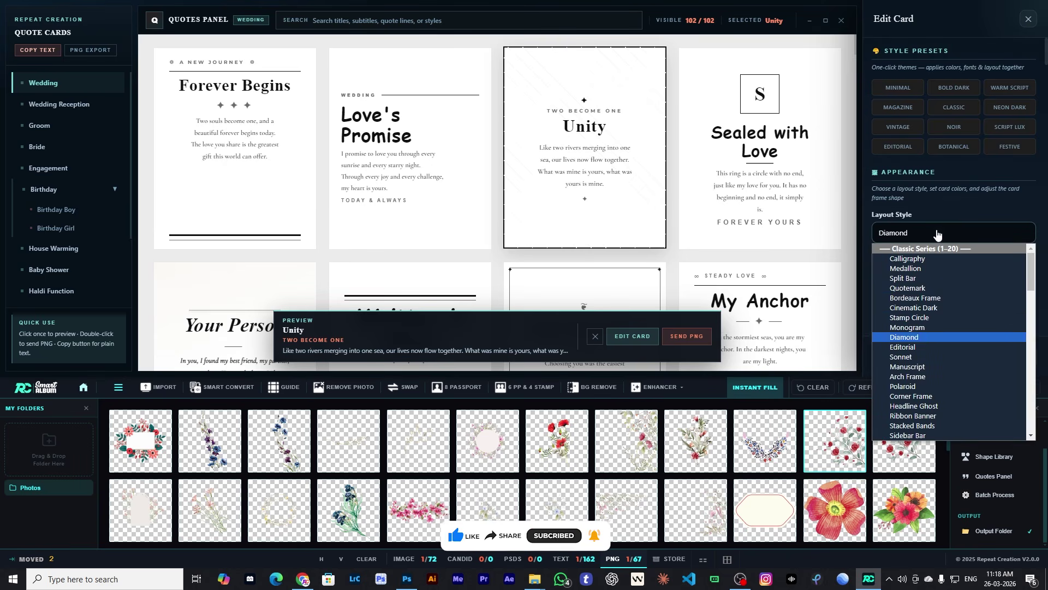
pyautogui.click(927, 340)
# - Set the Unity card's shape size to 96px, shape gap to 16px, and border and rule weight to 2.0px
pyautogui.scroll(-5, 944, 248)
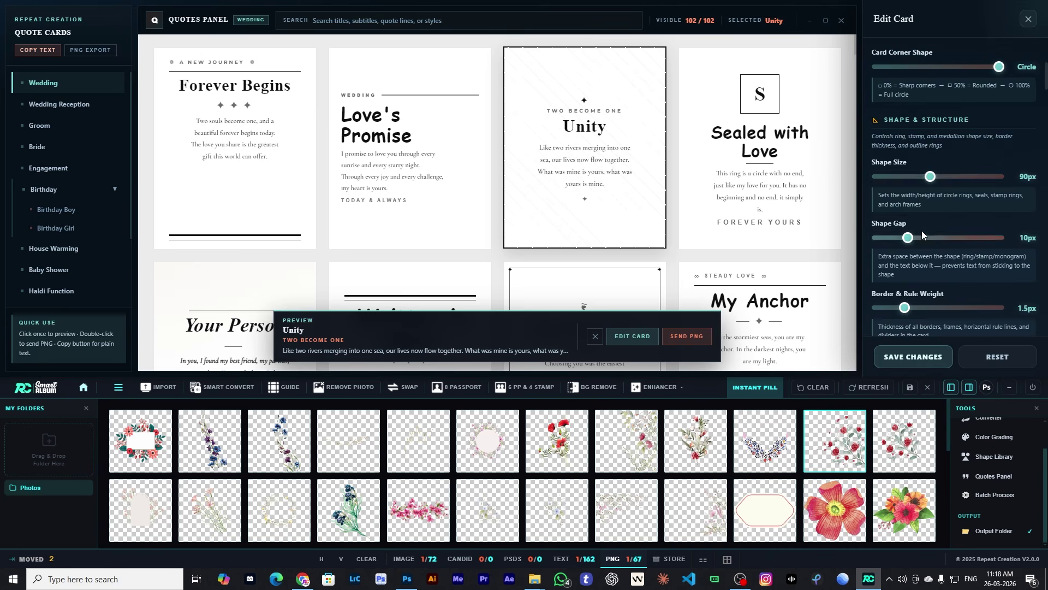
pyautogui.moveTo(964, 182); pyautogui.dragTo(934, 177)
pyautogui.moveTo(981, 239); pyautogui.dragTo(926, 239)
pyautogui.scroll(-2, 895, 213)
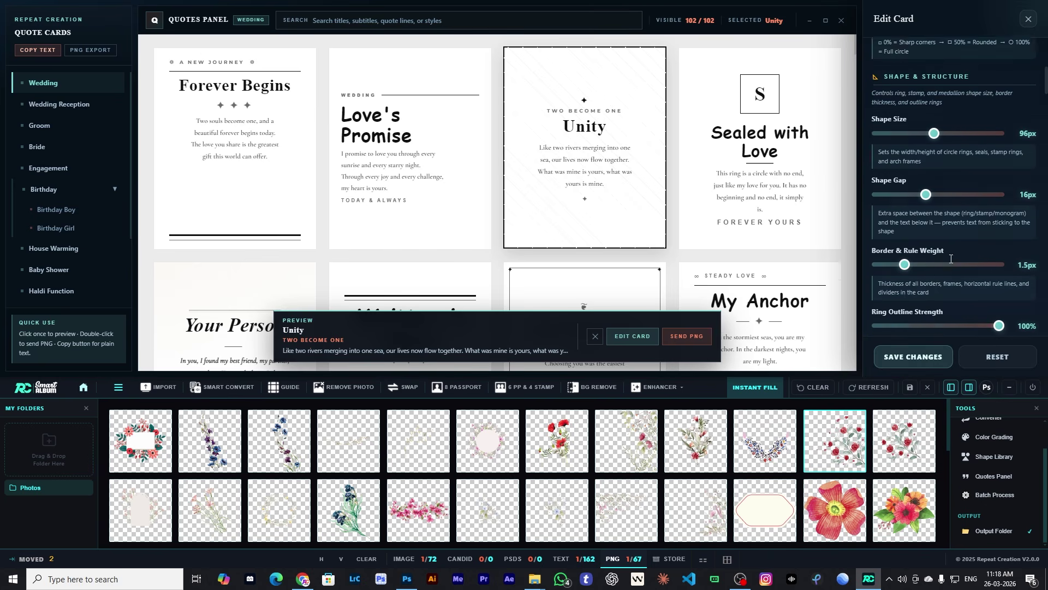
pyautogui.scroll(-4, 939, 235)
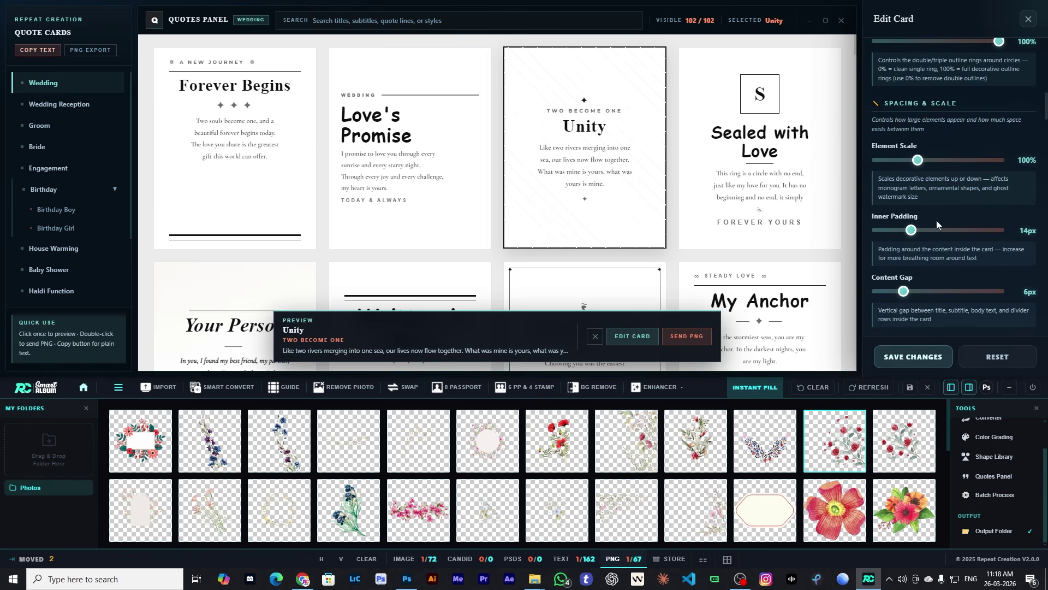
pyautogui.scroll(-3, 920, 169)
pyautogui.scroll(8, 959, 279)
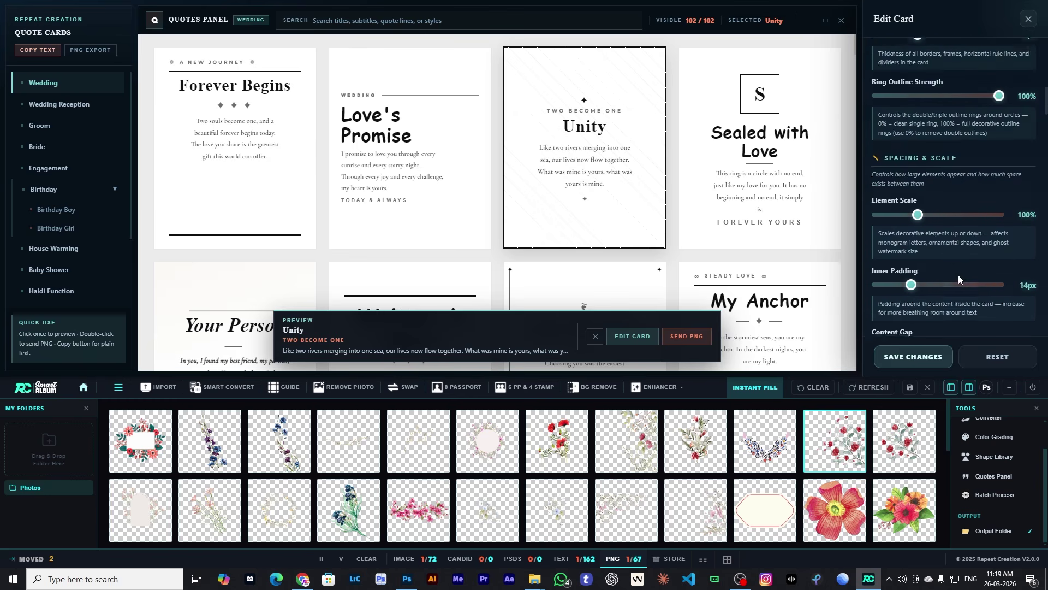
pyautogui.scroll(3, 959, 279)
pyautogui.scroll(-5, 962, 191)
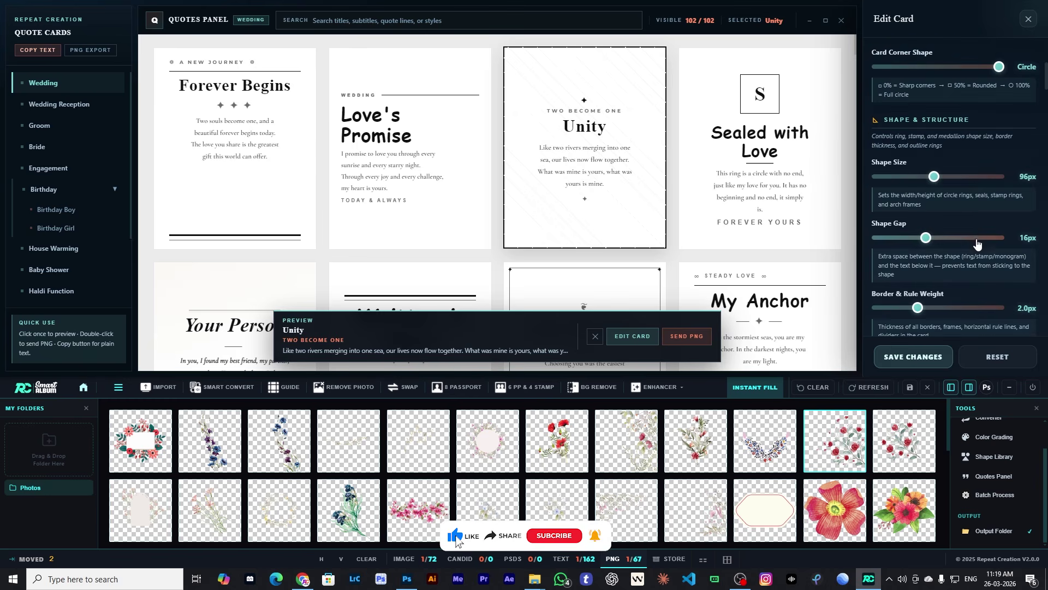
# - Clear the card's title text and re-enter it as Unity
pyautogui.scroll(-9, 962, 191)
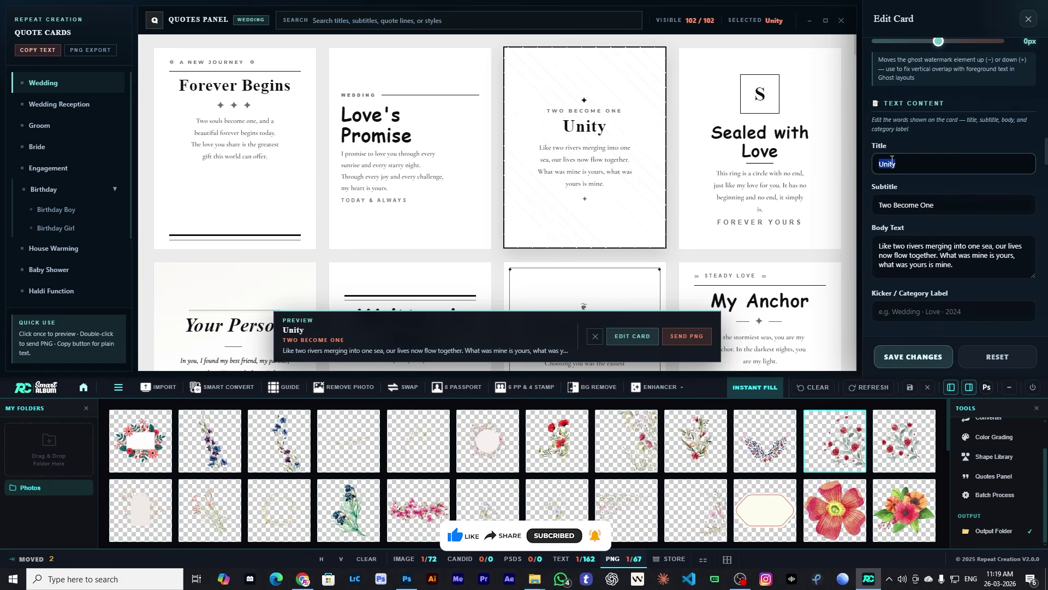
pyautogui.press('BackSpace')
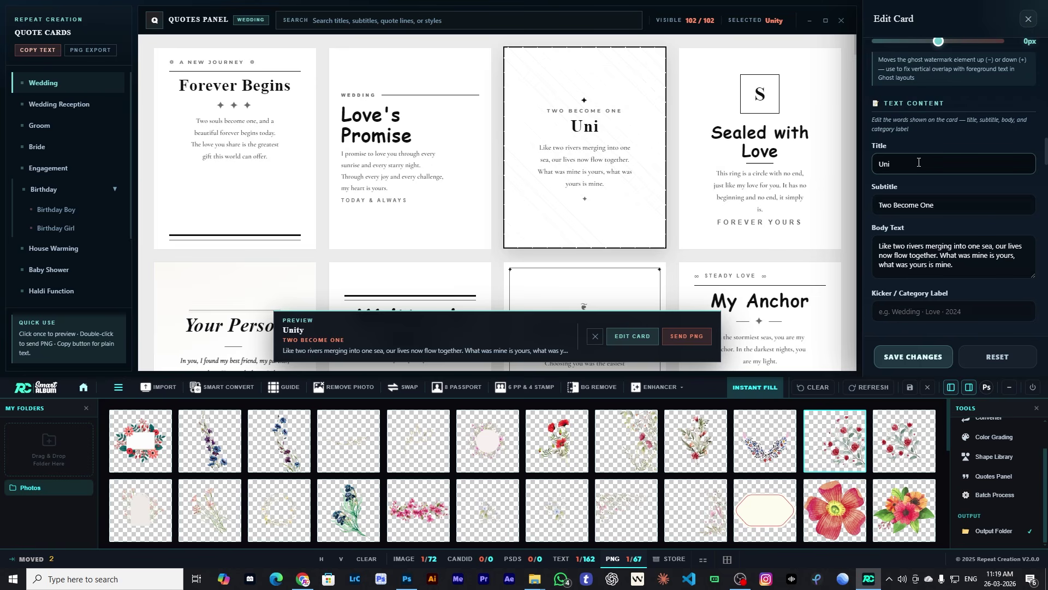
pyautogui.scroll(-3, 939, 197)
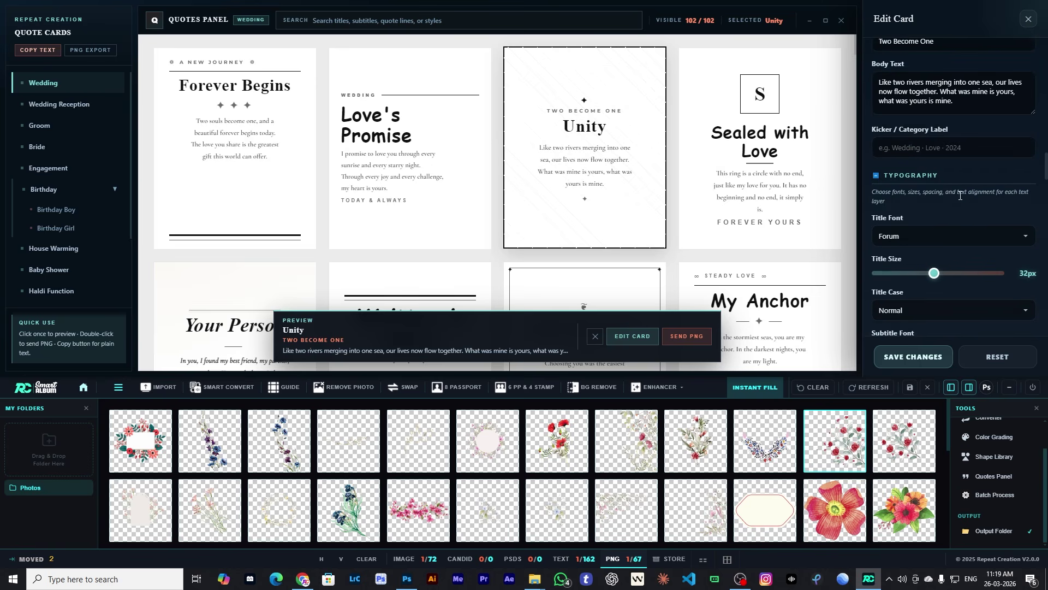
# - Set the Unity card's title size to 45px and its subtitle size to 16px
pyautogui.scroll(2, 939, 178)
pyautogui.scroll(-3, 961, 169)
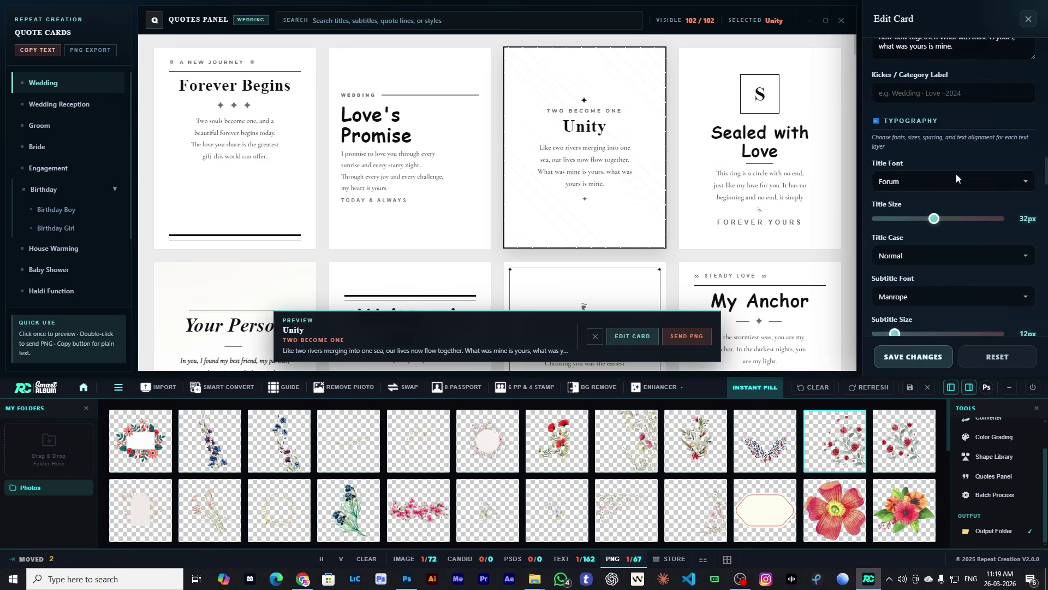
pyautogui.moveTo(939, 228); pyautogui.dragTo(987, 219)
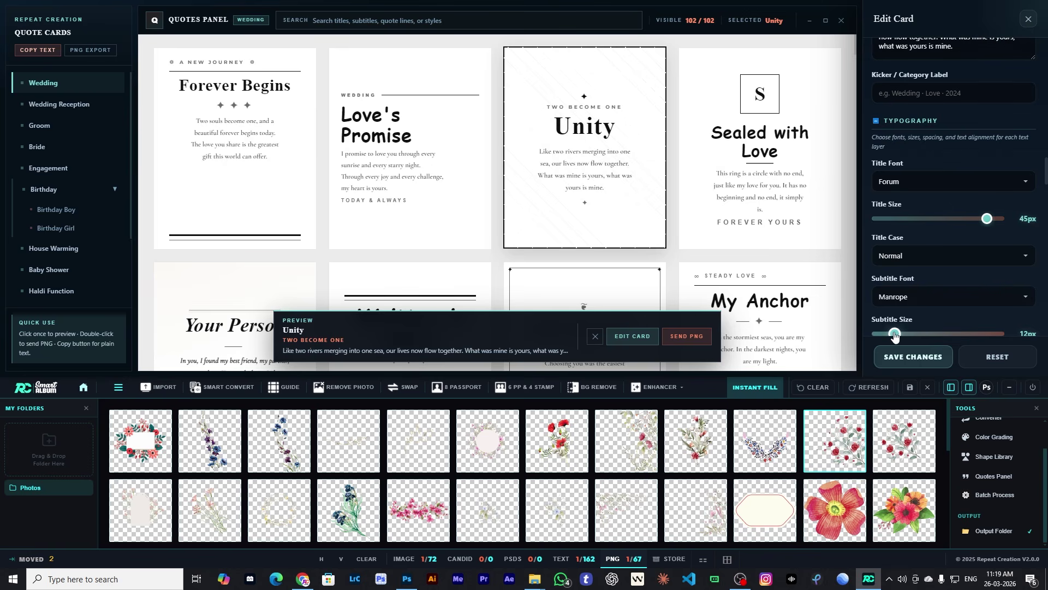
pyautogui.moveTo(957, 334); pyautogui.dragTo(930, 334)
pyautogui.click(931, 256)
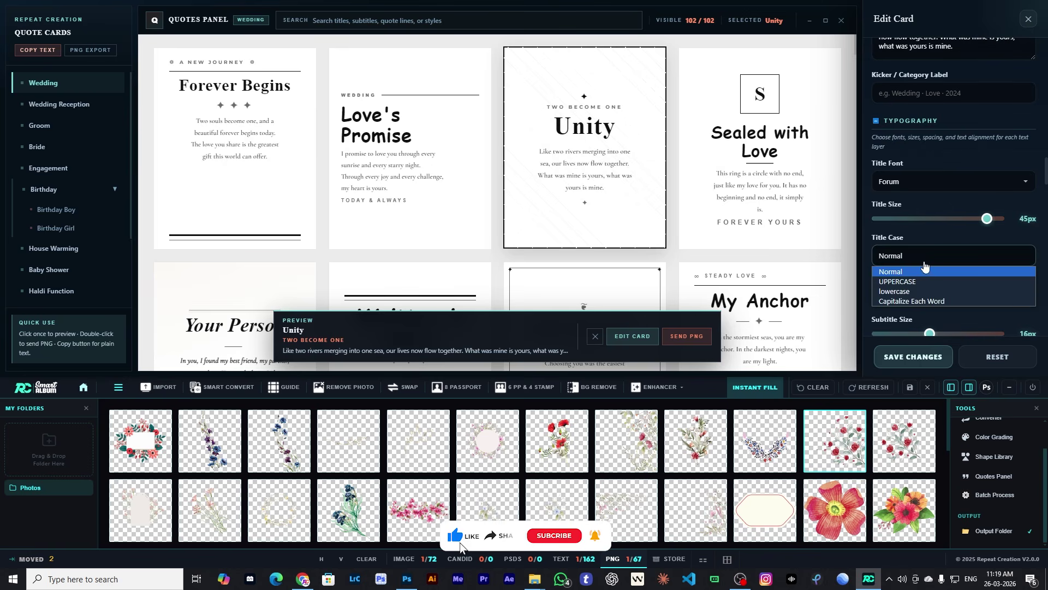
pyautogui.click(930, 262)
# - Try several system fonts on the card's title and choose Abraham Demo
pyautogui.click(935, 182)
pyautogui.scroll(-5, 928, 229)
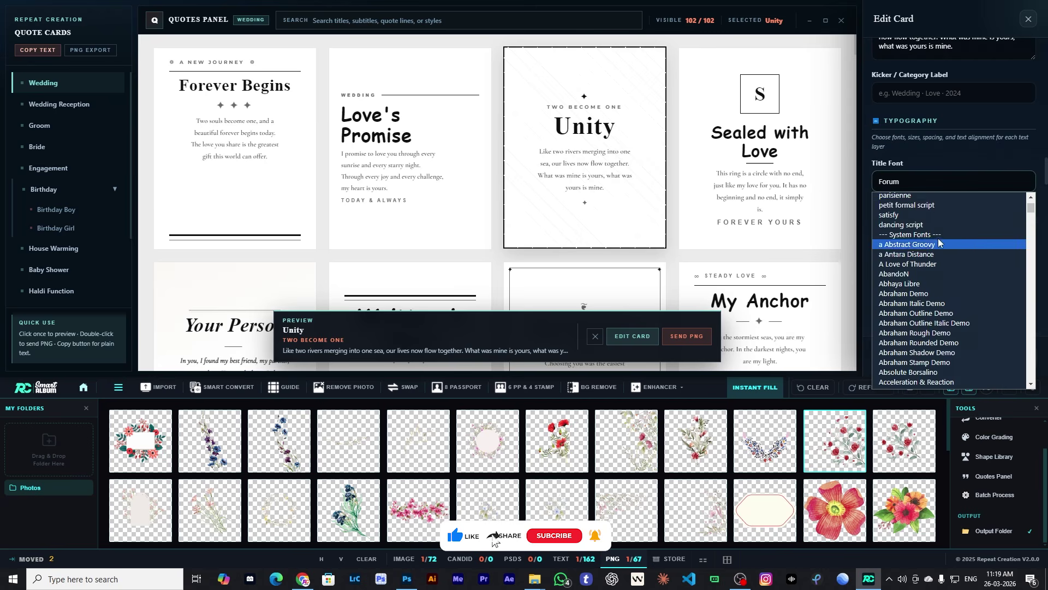
pyautogui.click(927, 206)
pyautogui.press('Down')
pyautogui.press('Down')
pyautogui.press('Down')
pyautogui.press('Down')
pyautogui.press('Down')
pyautogui.press('Down')
pyautogui.press('Down')
pyautogui.press('Down')
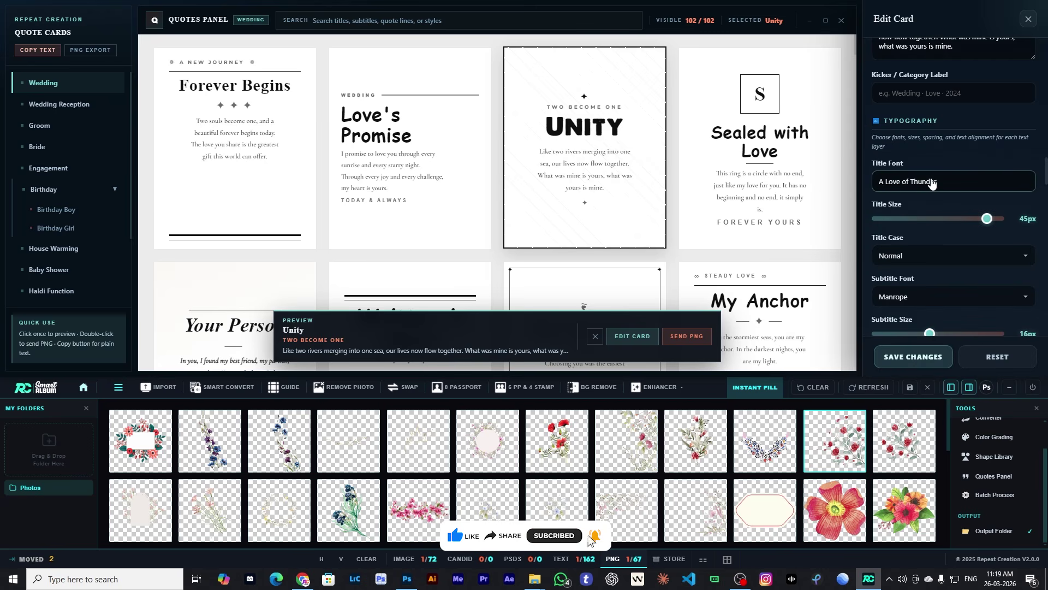
pyautogui.press('Down')
pyautogui.press('Up')
pyautogui.press('Up')
pyautogui.press('Down')
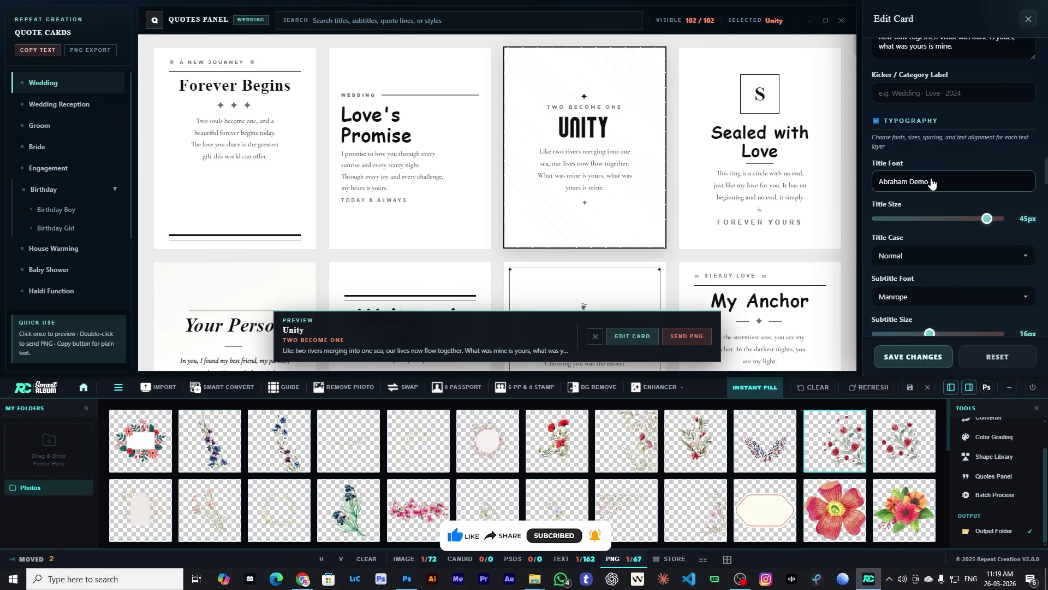
# - Set the ornament scale to 143% and save the changes to the Unity card
pyautogui.scroll(-8, 956, 229)
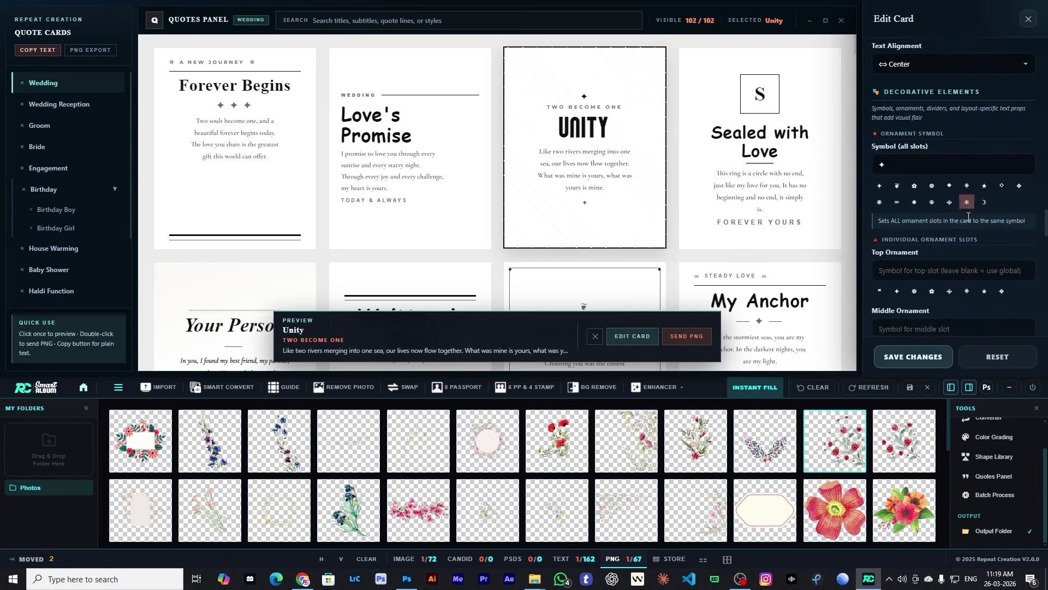
pyautogui.scroll(-6, 977, 230)
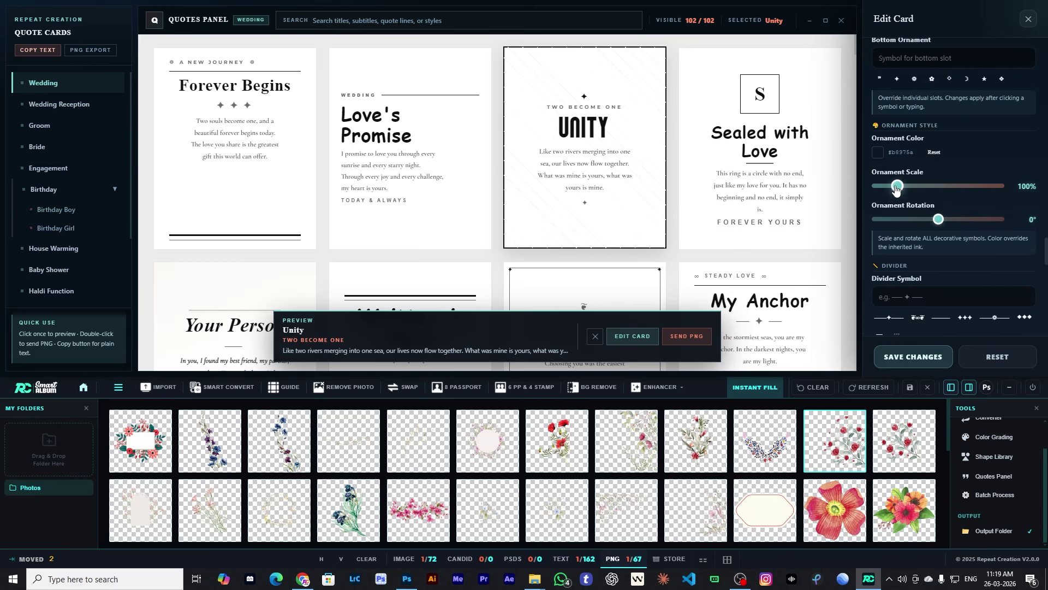
pyautogui.moveTo(954, 188); pyautogui.dragTo(911, 187)
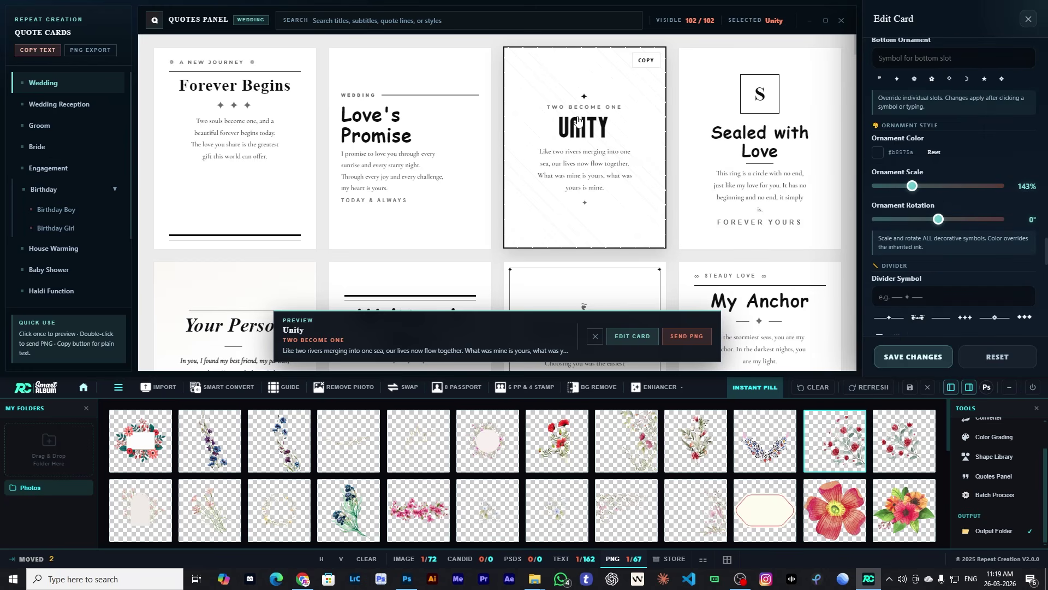
pyautogui.click(891, 353)
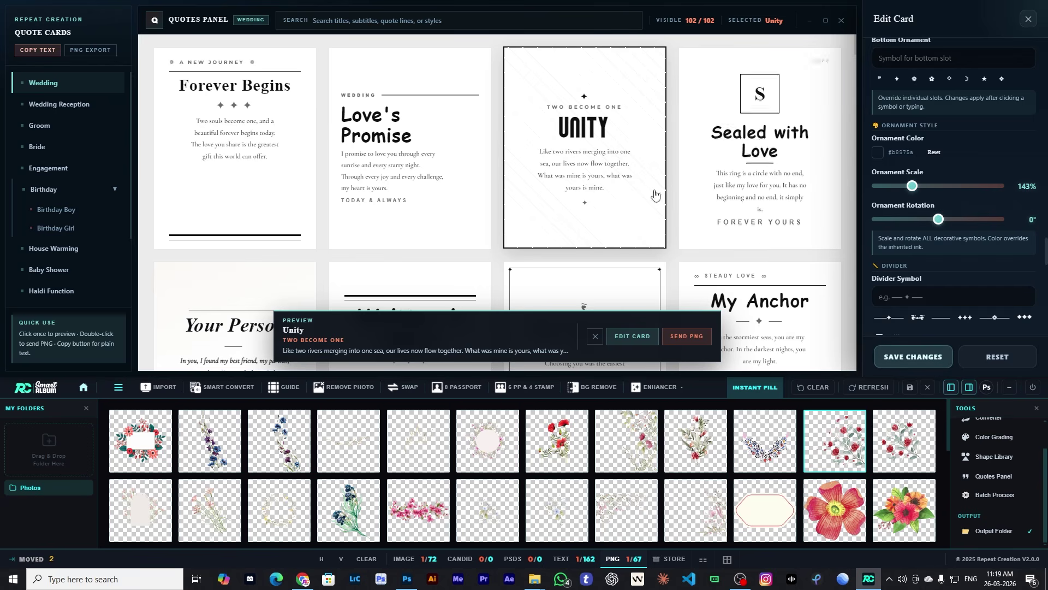
pyautogui.click(940, 317)
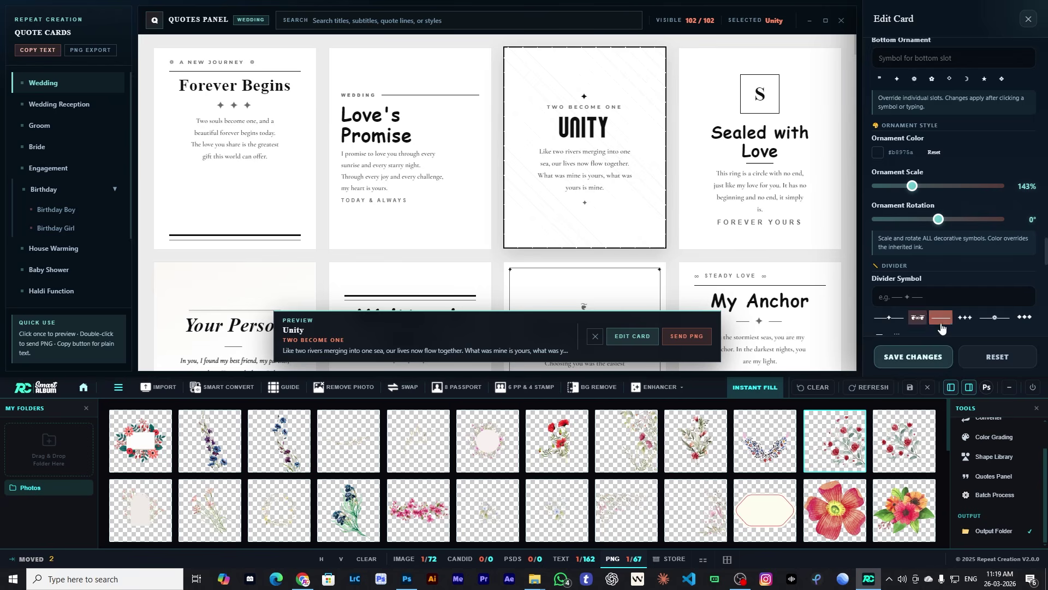
pyautogui.click(931, 356)
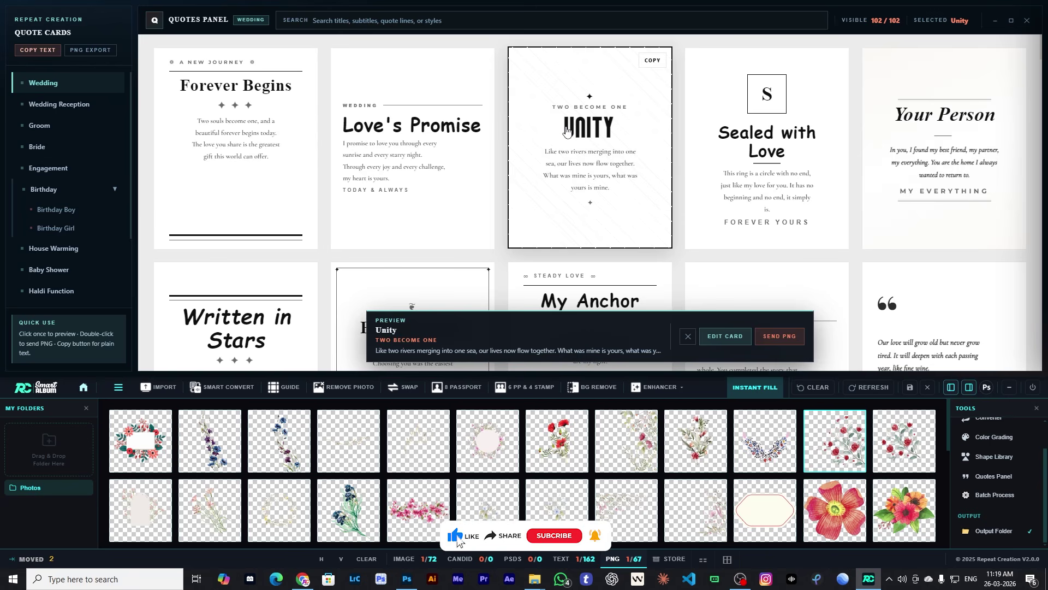
# - Send the edited Unity card to the Photoshop canvas as a PNG and place it below the small square frame
pyautogui.click(774, 337)
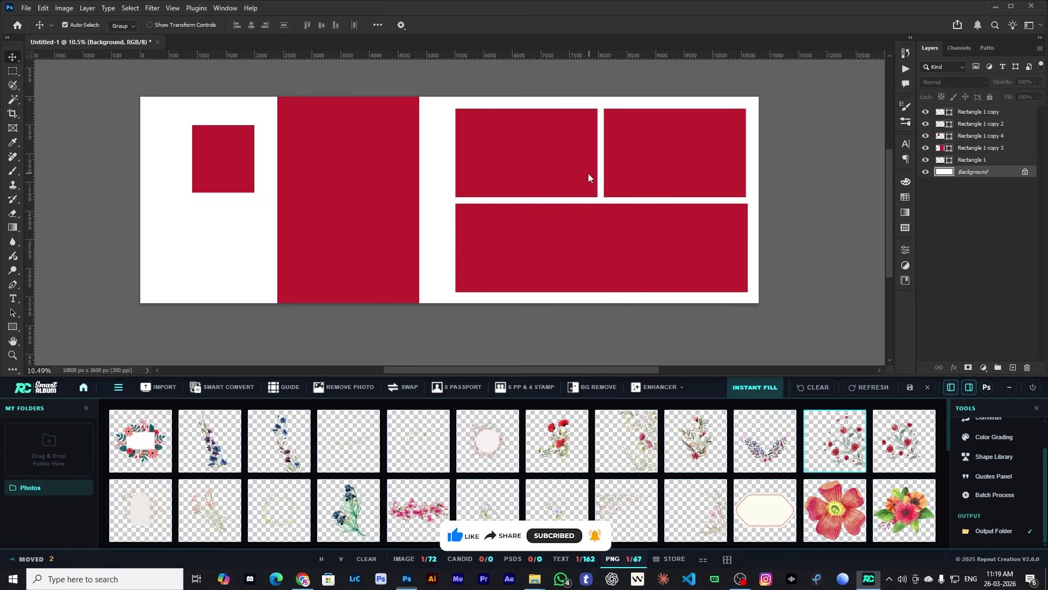
pyautogui.moveTo(537, 98); pyautogui.dragTo(231, 228)
pyautogui.press('Return')
pyautogui.moveTo(220, 175); pyautogui.dragTo(214, 173)
pyautogui.scroll(1, 454, 221)
pyautogui.click(508, 208)
# - Return to the Quotes Panel and browse the card categories, including Wedding Reception, Engagement, Ear Piercing and Couple Storyline
pyautogui.hotkey('alt', 'Tab')
pyautogui.click(688, 337)
pyautogui.scroll(-3, 89, 178)
pyautogui.scroll(3, 98, 146)
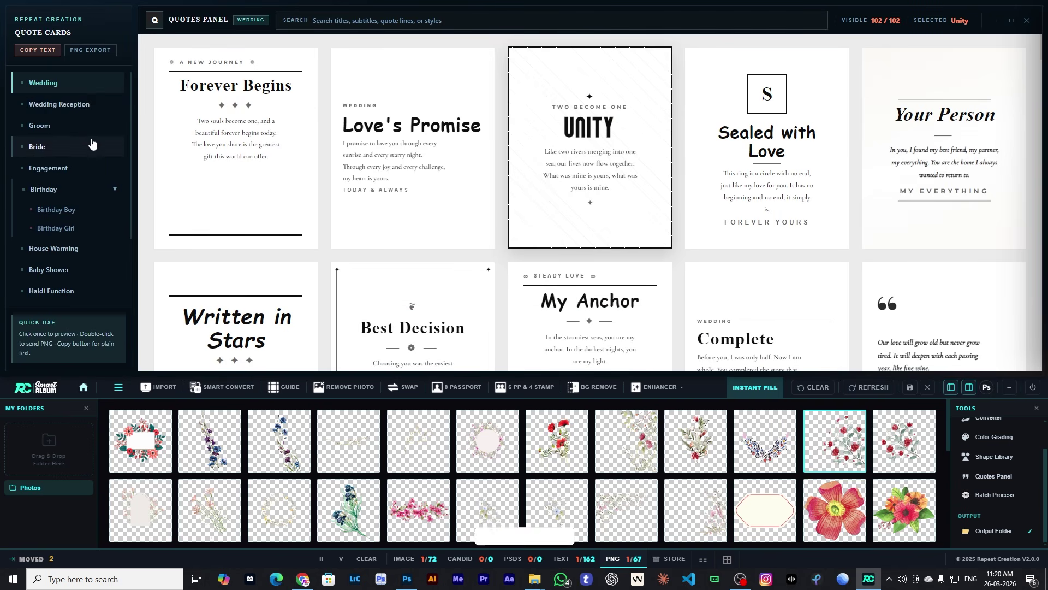
pyautogui.click(69, 104)
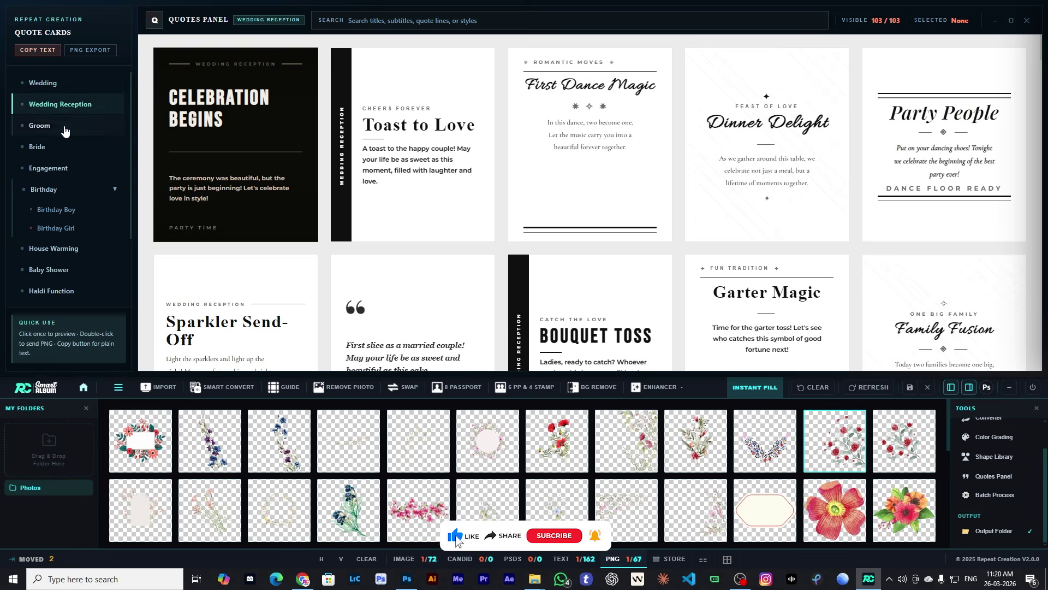
pyautogui.click(66, 127)
pyautogui.click(56, 148)
pyautogui.click(59, 169)
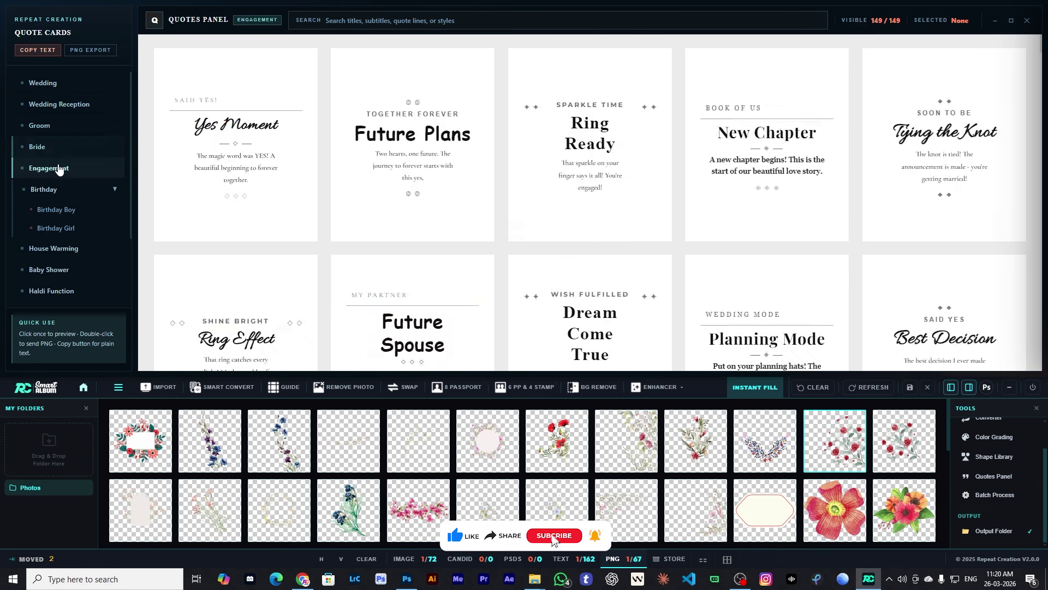
pyautogui.scroll(-3, 63, 219)
pyautogui.click(55, 247)
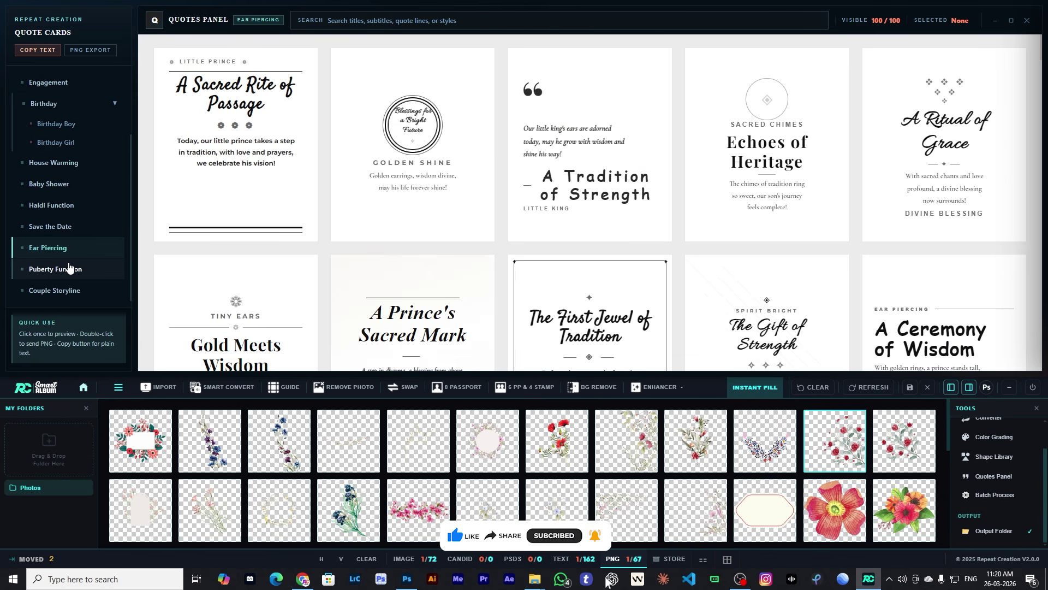
pyautogui.click(74, 209)
pyautogui.click(64, 292)
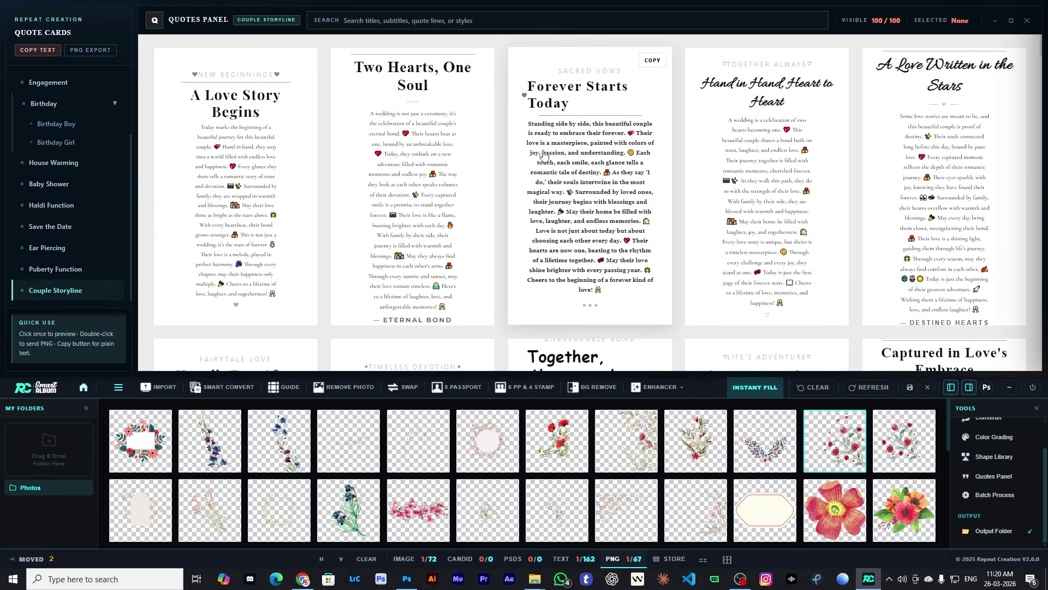
# - Preview the Forever Starts Today card, and open the Two Hearts, One Soul card for editing at its style presets
pyautogui.click(589, 137)
pyautogui.scroll(-3, 845, 368)
pyautogui.scroll(3, 392, 148)
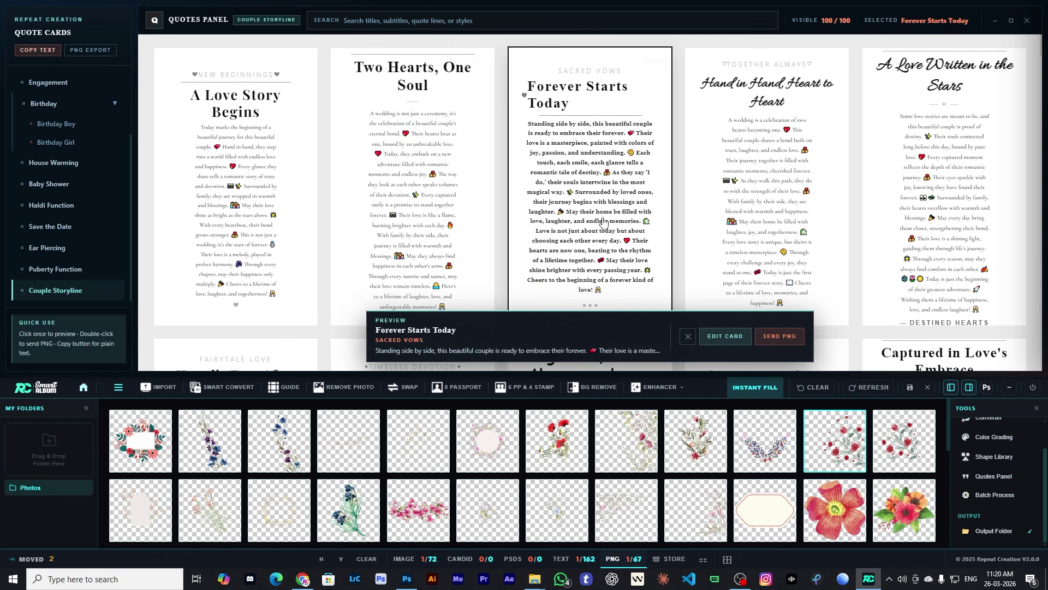
pyautogui.click(419, 140)
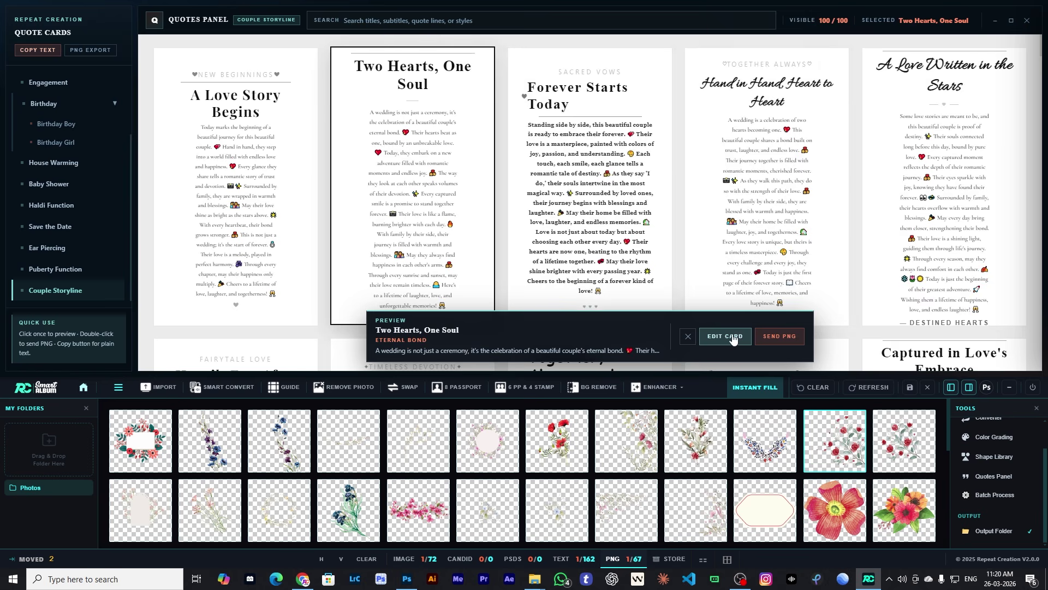
pyautogui.click(725, 335)
pyautogui.scroll(10, 946, 233)
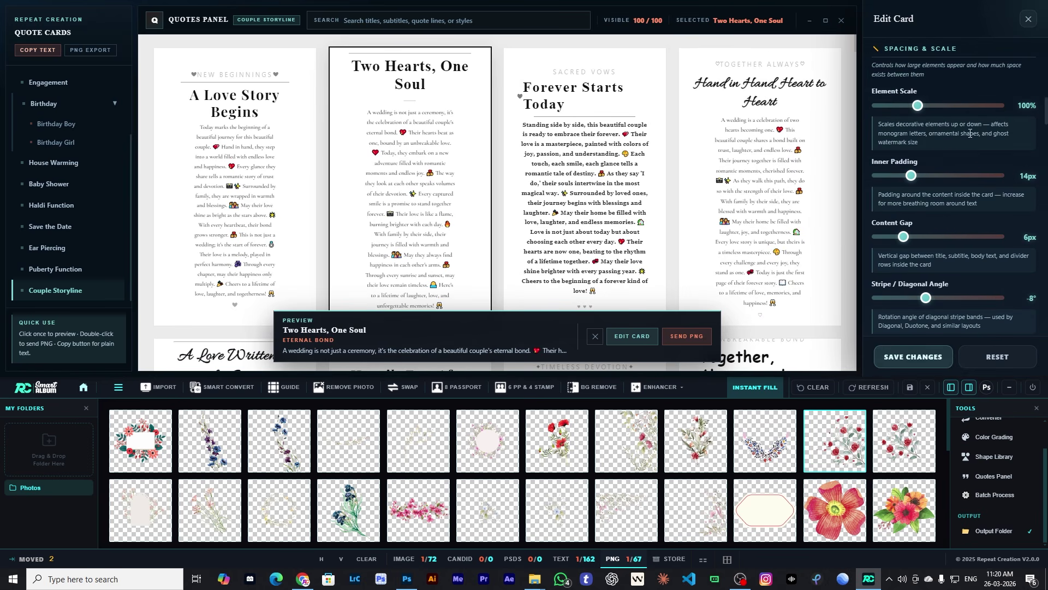
pyautogui.scroll(5, 963, 191)
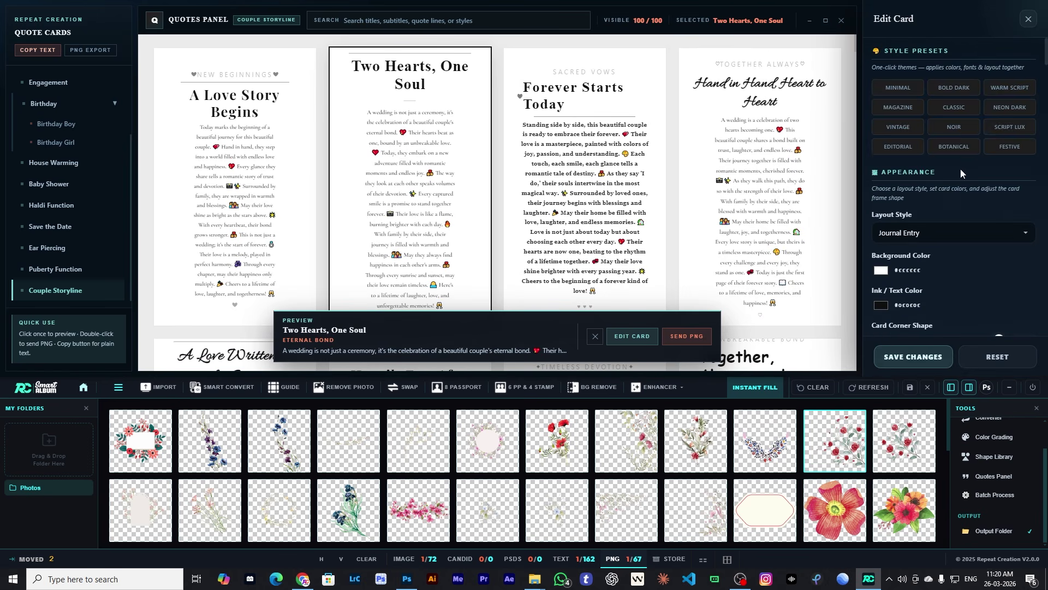
# - Try the Promise Pillars, Ribbon Band, Garrison Stripe and Betrothal Bar layout styles on the Two Hearts, One Soul card
pyautogui.click(931, 233)
pyautogui.click(938, 272)
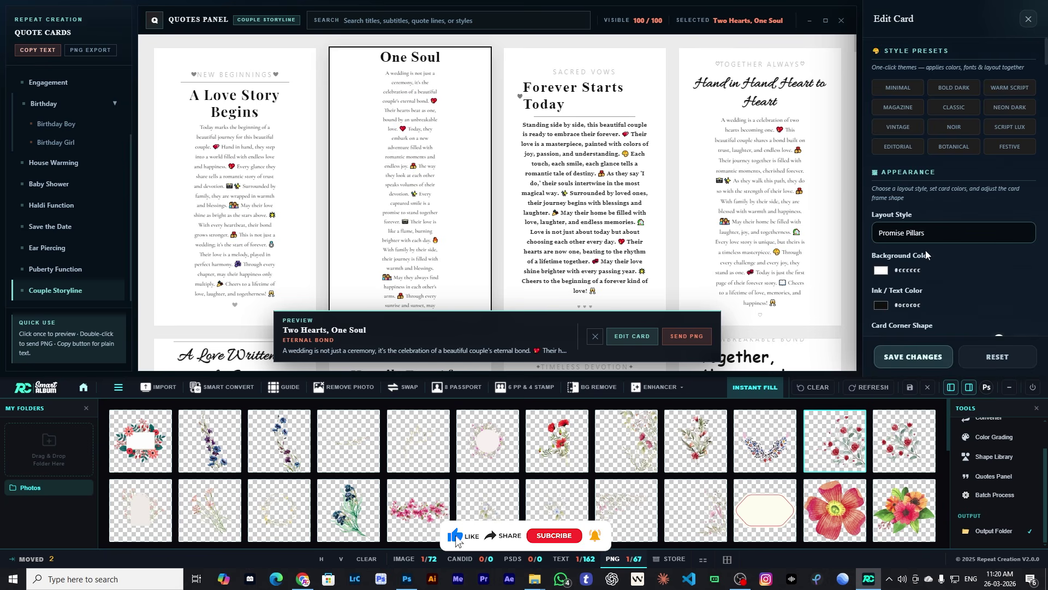
pyautogui.click(922, 233)
pyautogui.click(913, 328)
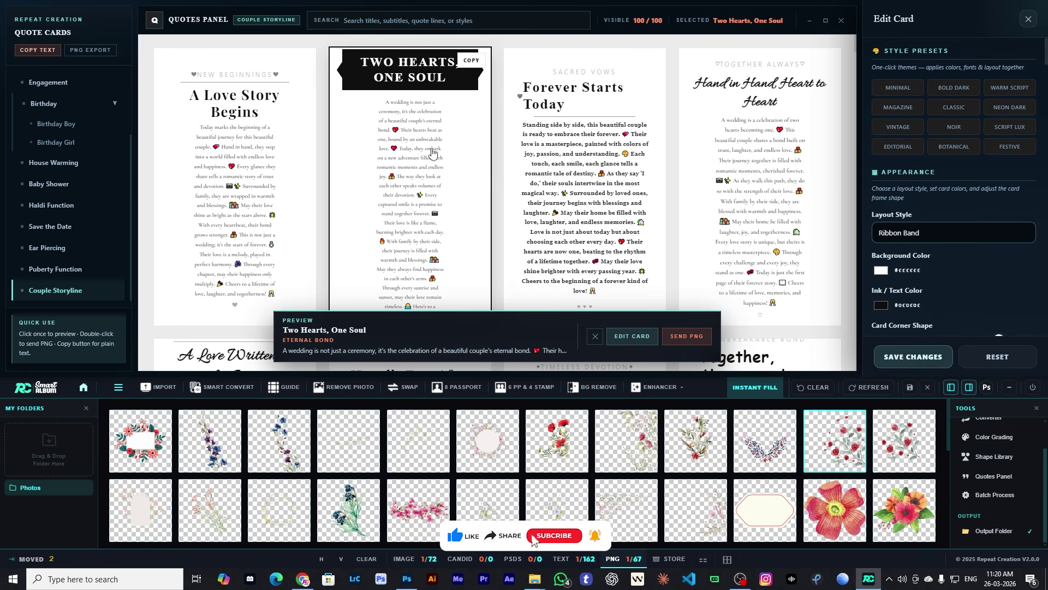
pyautogui.click(929, 241)
pyautogui.click(917, 328)
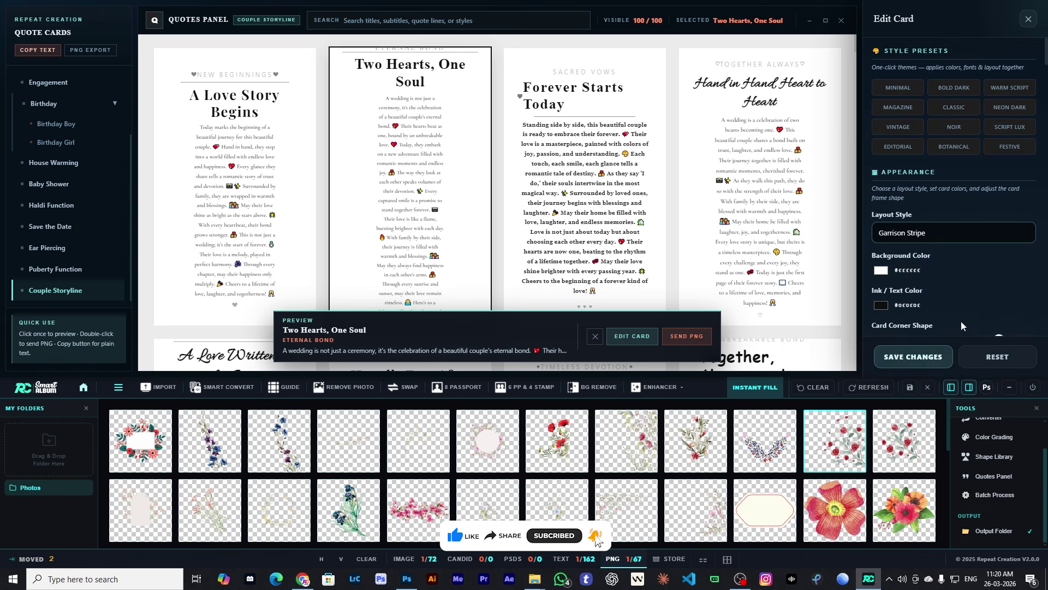
pyautogui.click(924, 235)
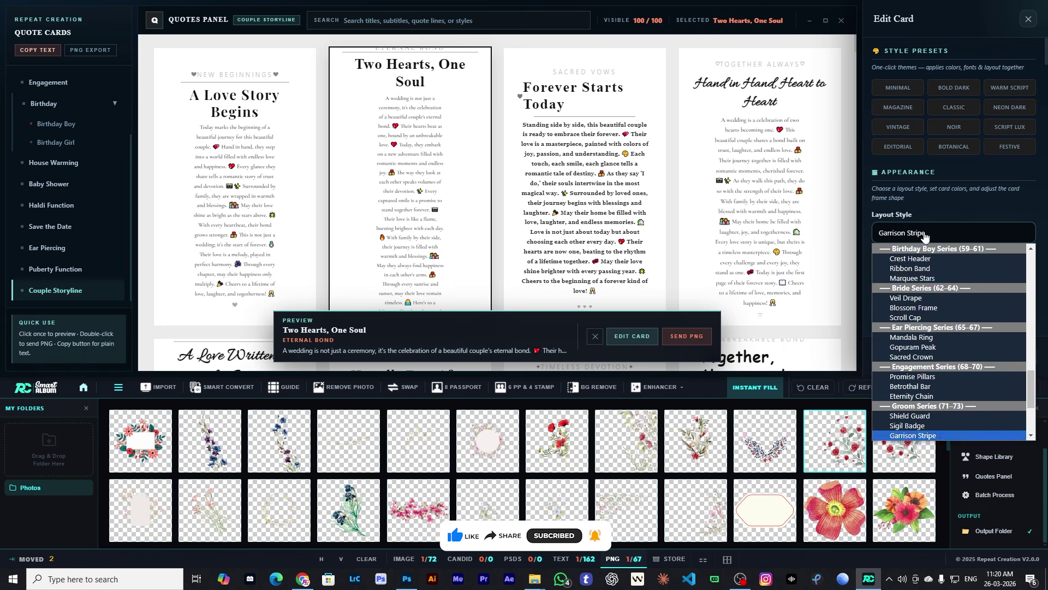
pyautogui.click(917, 382)
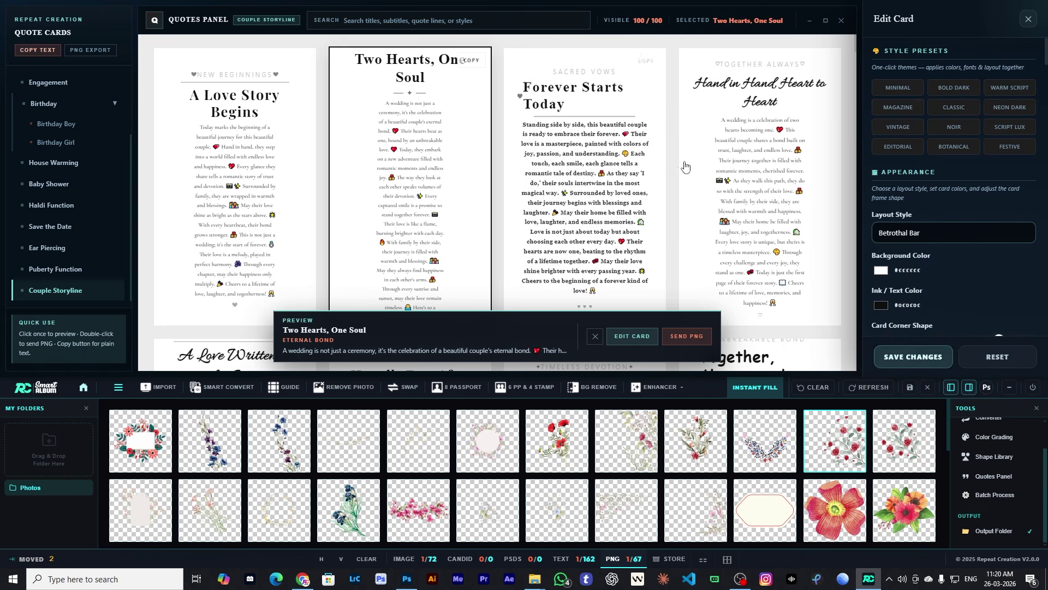
# - Apply the Magazine style preset to the Two Hearts, One Soul card and send it to the Photoshop canvas as a PNG
pyautogui.click(915, 109)
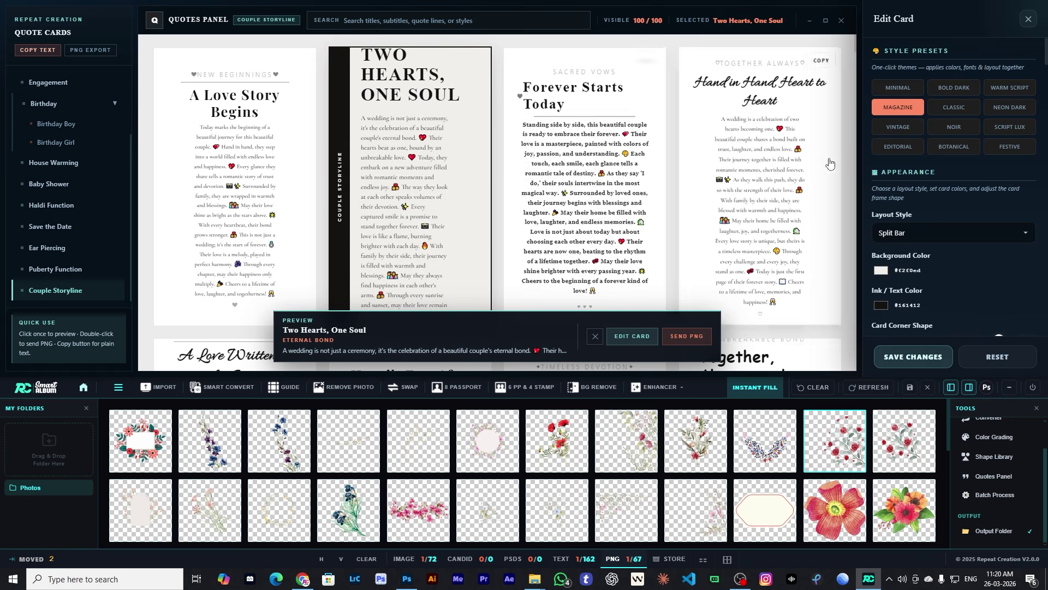
pyautogui.doubleClick(440, 160)
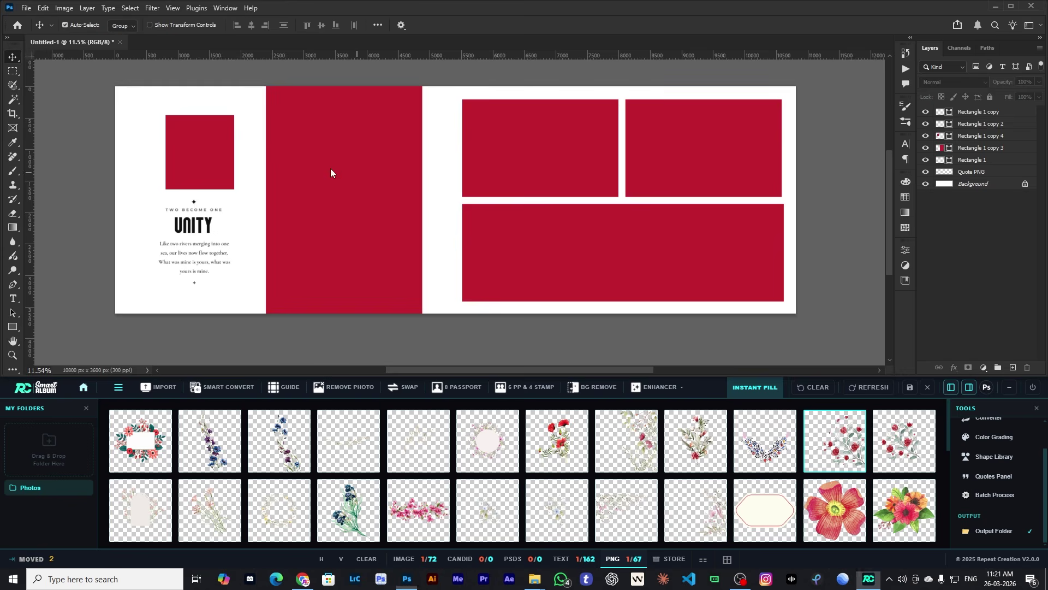
# - Delete the Unity quote and scale the Two Hearts, One Soul quote to about 43%, placing it below the small square frame
pyautogui.click(203, 231)
pyautogui.press('Delete')
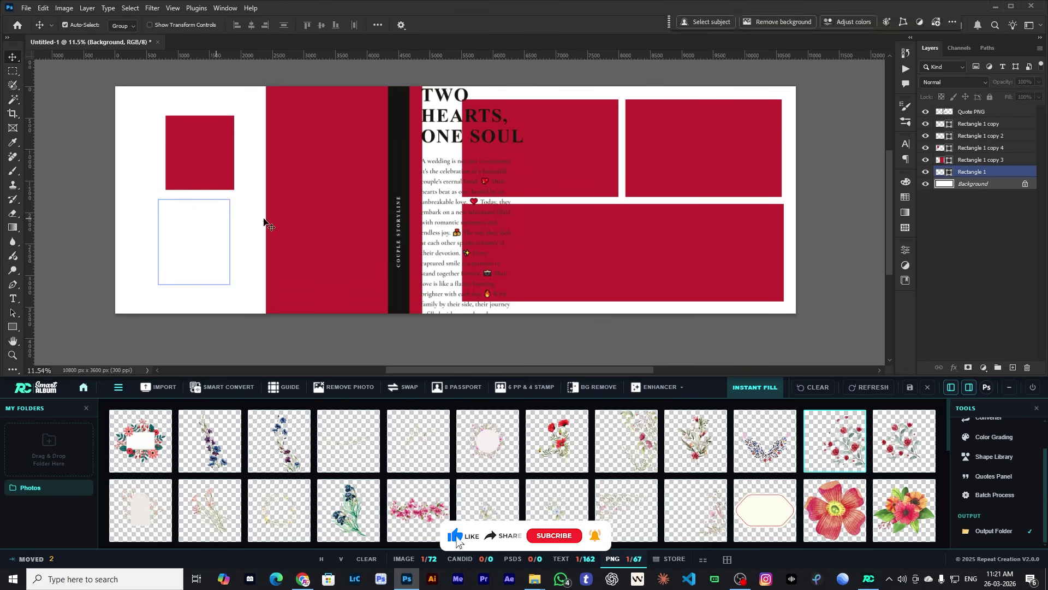
pyautogui.click(443, 105)
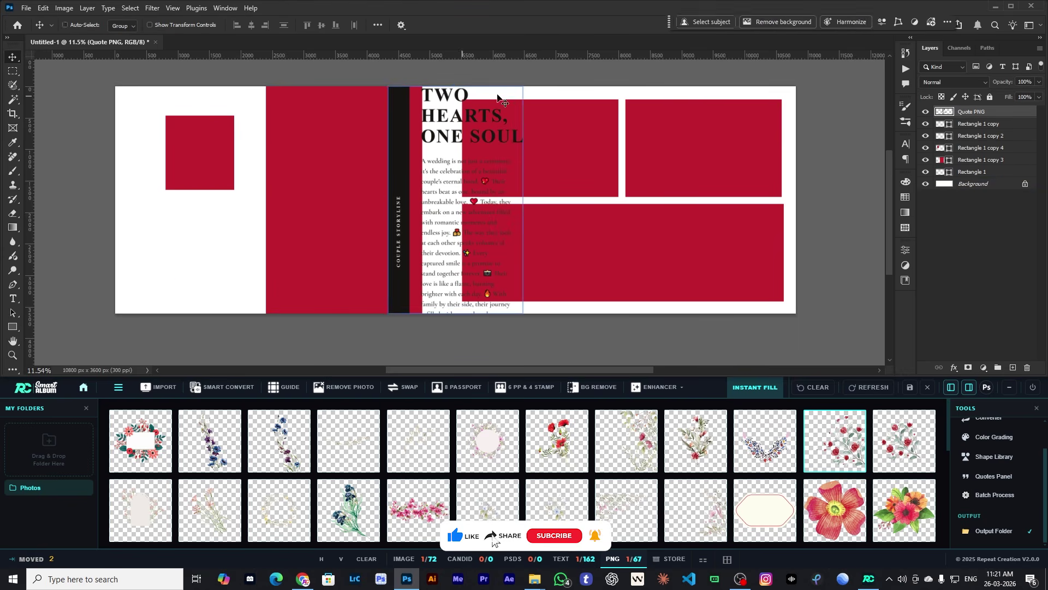
pyautogui.hotkey('ctrl', 't')
pyautogui.moveTo(387, 86); pyautogui.dragTo(420, 136)
pyautogui.moveTo(469, 177); pyautogui.dragTo(213, 219)
pyautogui.moveTo(240, 180); pyautogui.dragTo(230, 216)
pyautogui.moveTo(196, 256); pyautogui.dragTo(195, 247)
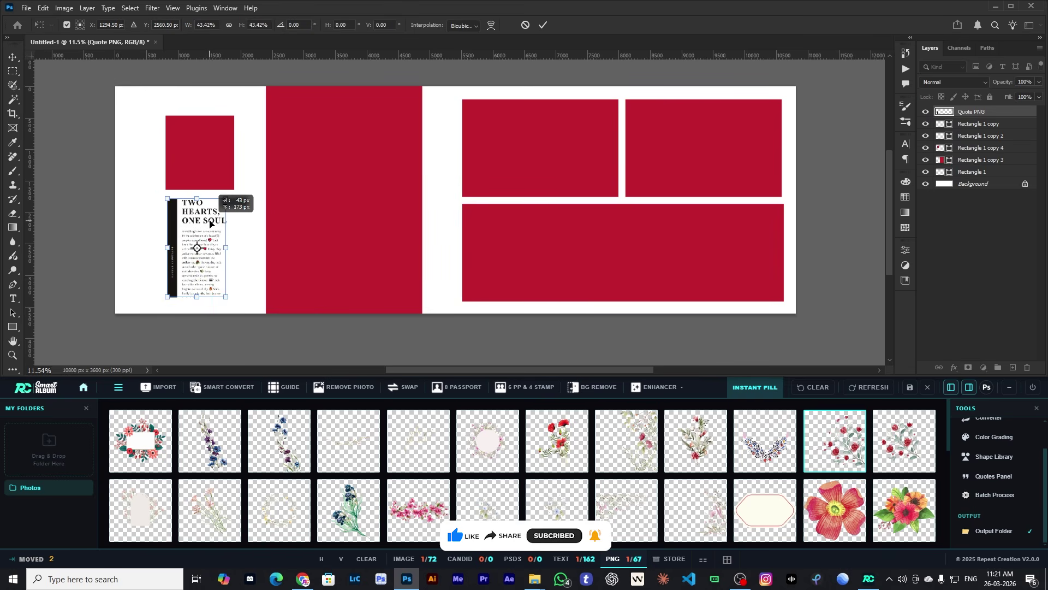
pyautogui.press('Return')
# - Shift the small square frame and the quote below it together slightly to the left
pyautogui.click(225, 164)
pyautogui.moveTo(225, 163); pyautogui.dragTo(220, 163)
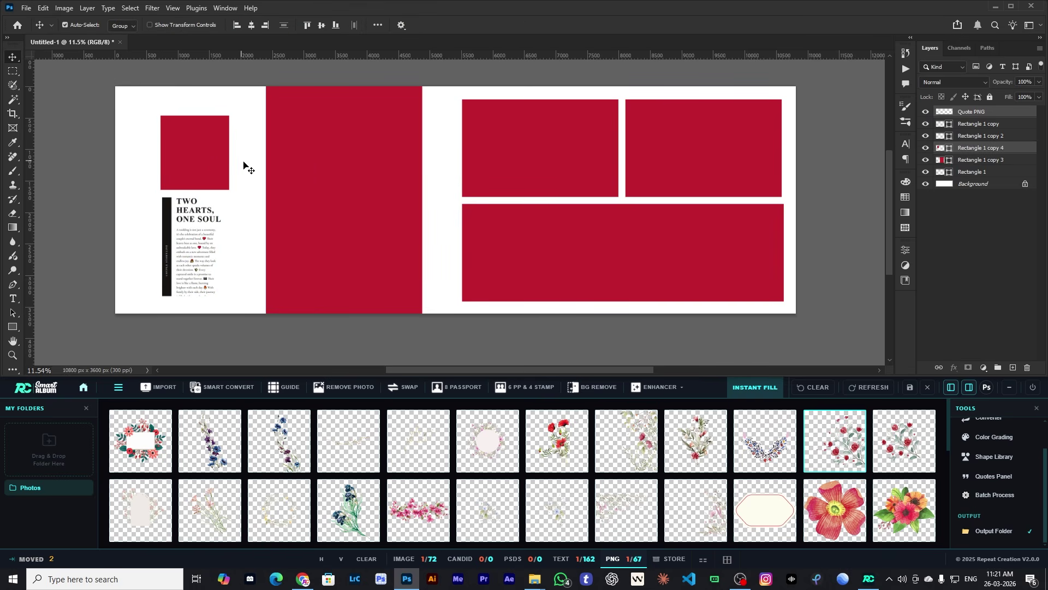
pyautogui.click(251, 171)
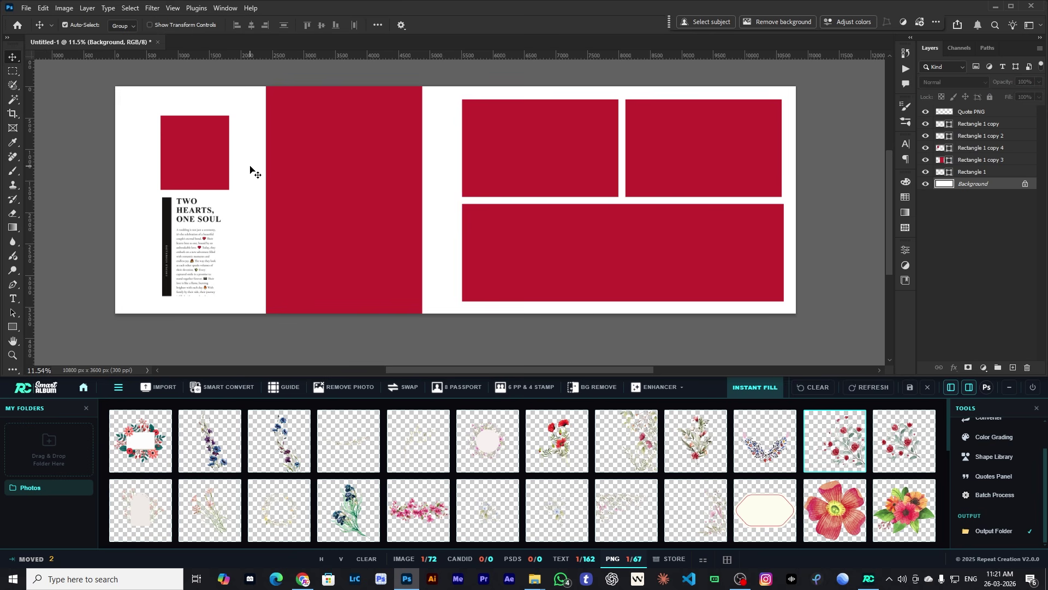
pyautogui.click(267, 157)
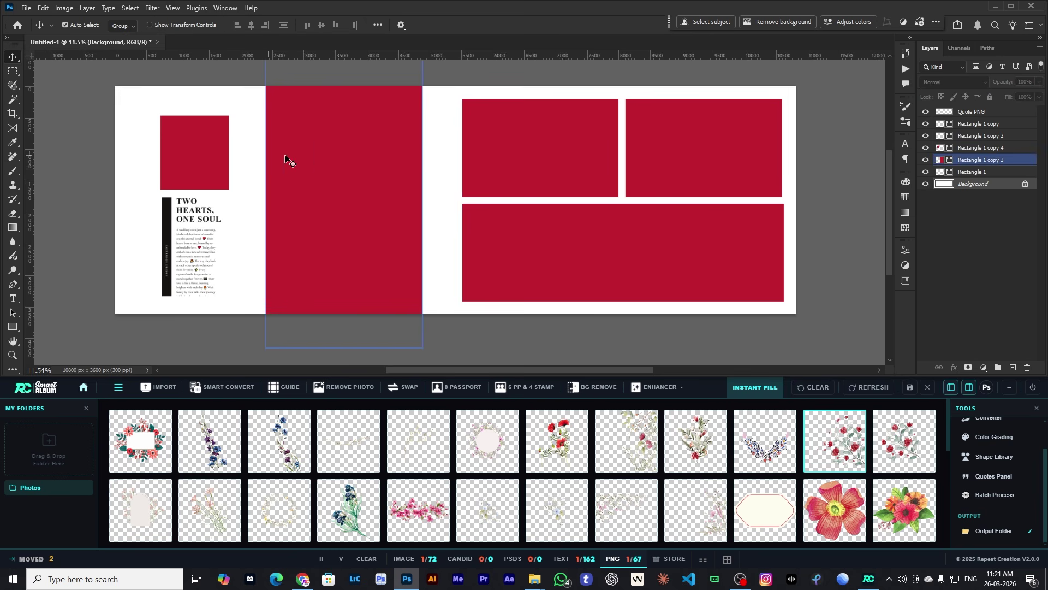
# - Return to the Quotes Panel, browse the Couple Storyline cards, and close the card editor and the panel
pyautogui.hotkey('alt', 'Tab')
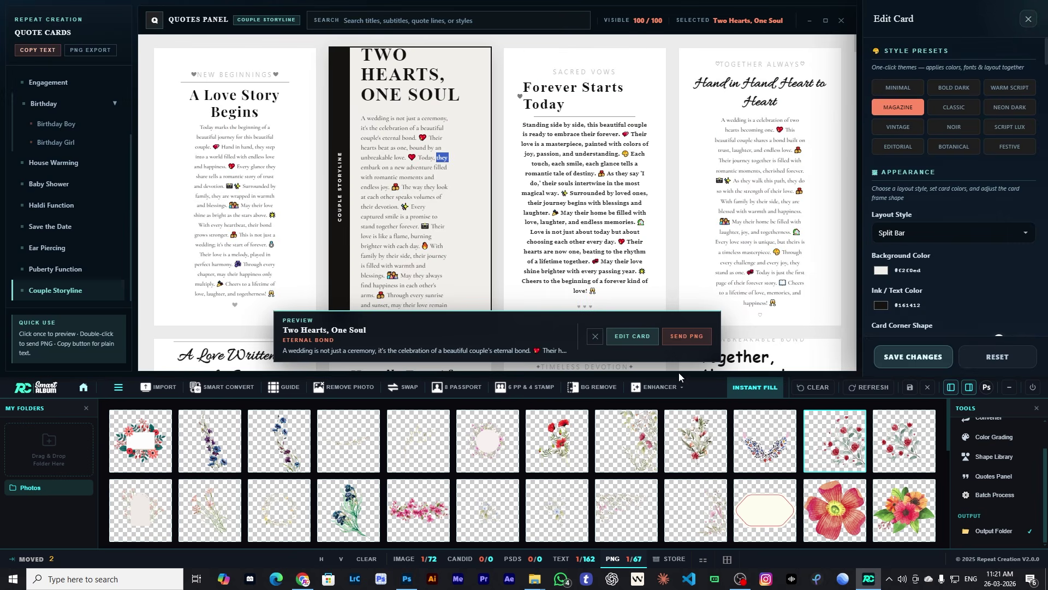
pyautogui.click(595, 336)
pyautogui.scroll(-8, 789, 168)
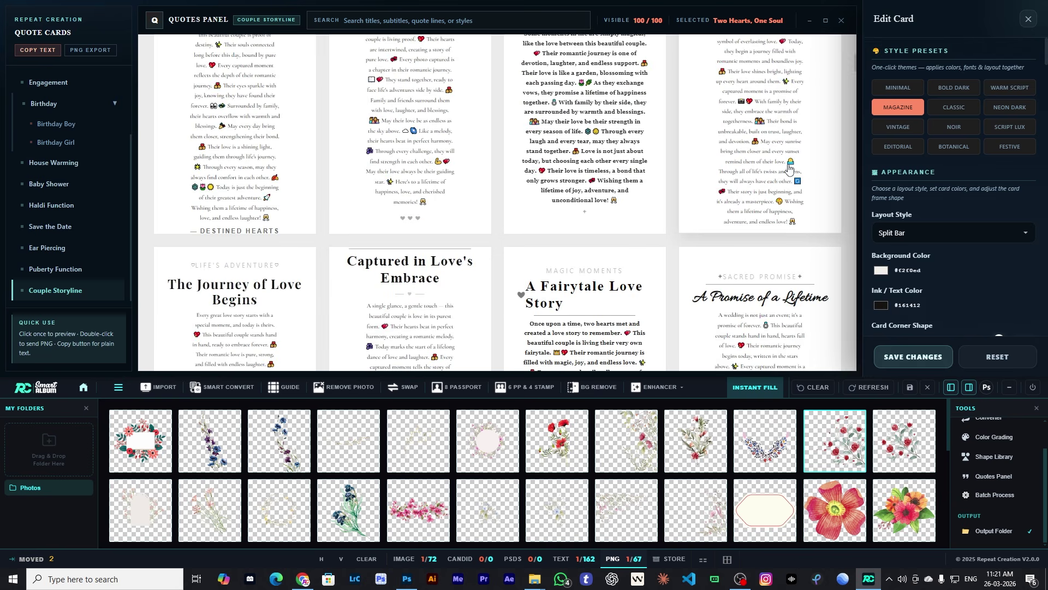
pyautogui.click(1028, 19)
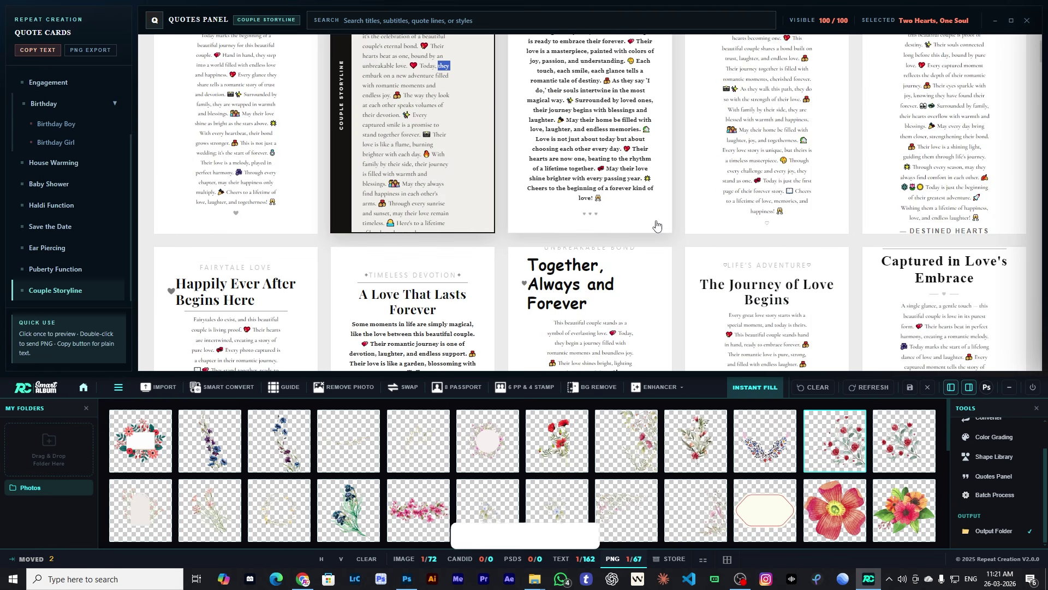
pyautogui.scroll(-2, 754, 249)
pyautogui.click(994, 476)
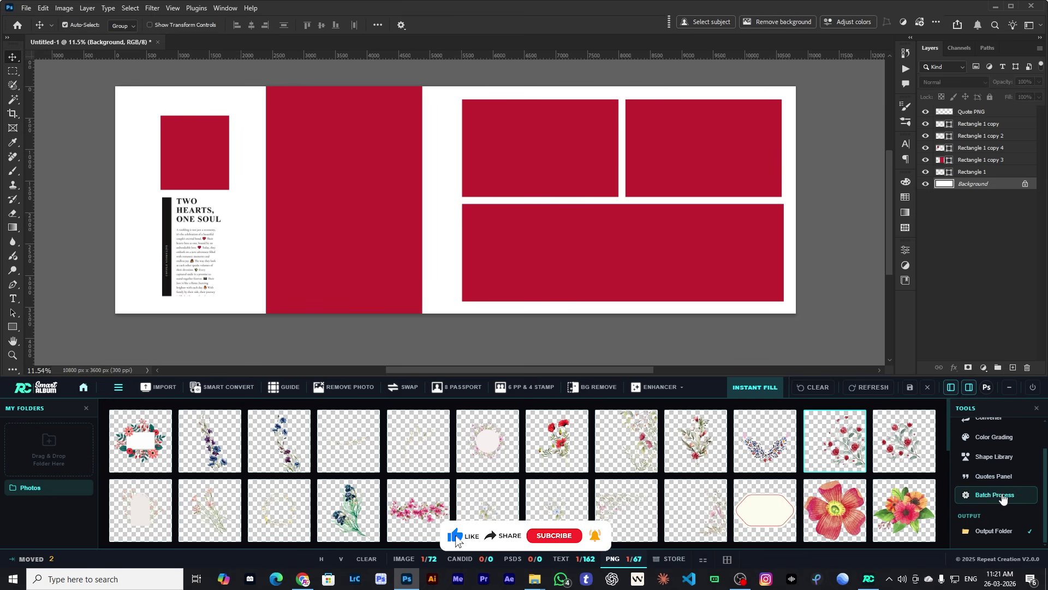
# - Open the Batch Process tool to view its file inputs and options, and close it
pyautogui.click(991, 494)
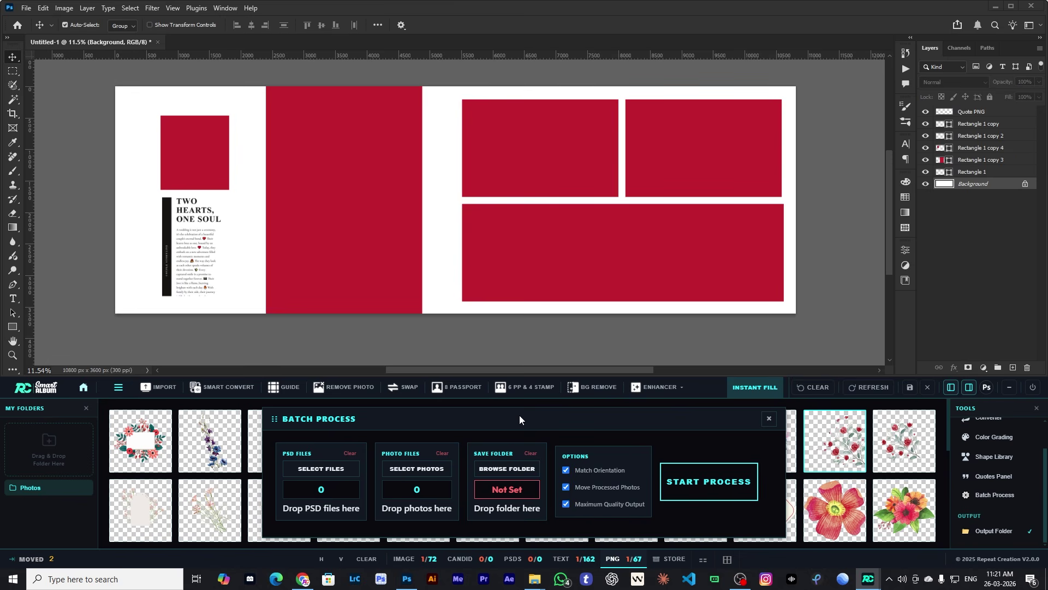
pyautogui.click(769, 418)
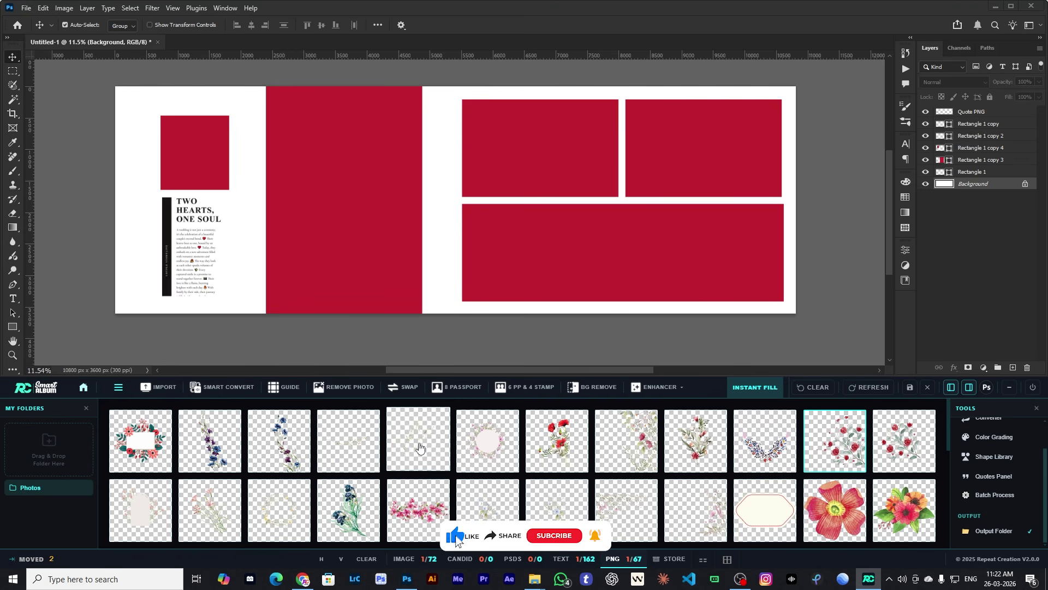
# - Hide the side panels and browse the Image, Candid, PSDs, Text and PNG galleries
pyautogui.press('Tab')
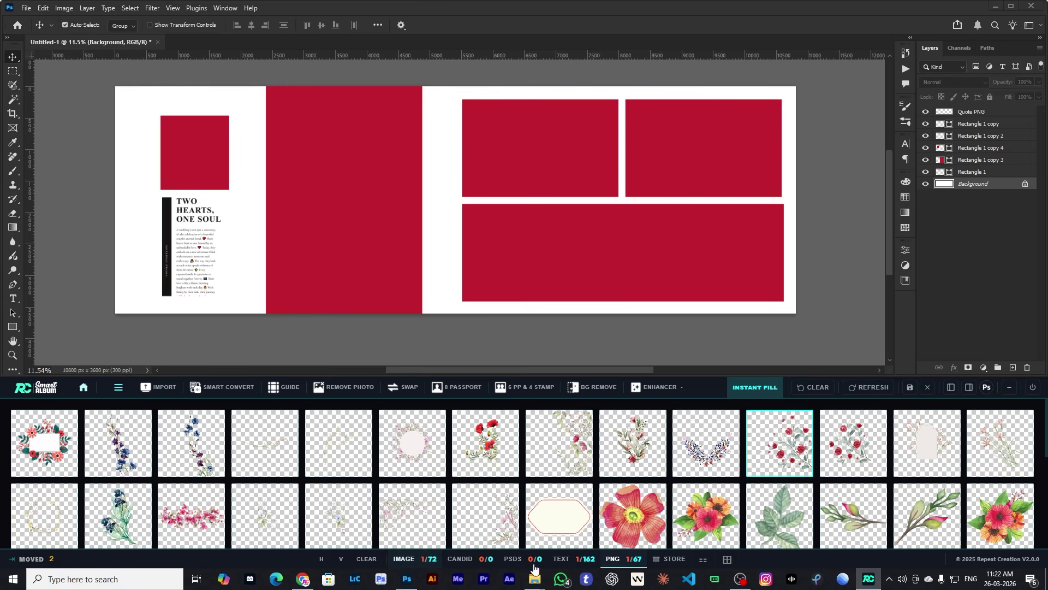
pyautogui.click(420, 563)
pyautogui.click(454, 561)
pyautogui.click(418, 563)
pyautogui.click(471, 563)
pyautogui.click(525, 561)
pyautogui.click(407, 559)
pyautogui.click(473, 561)
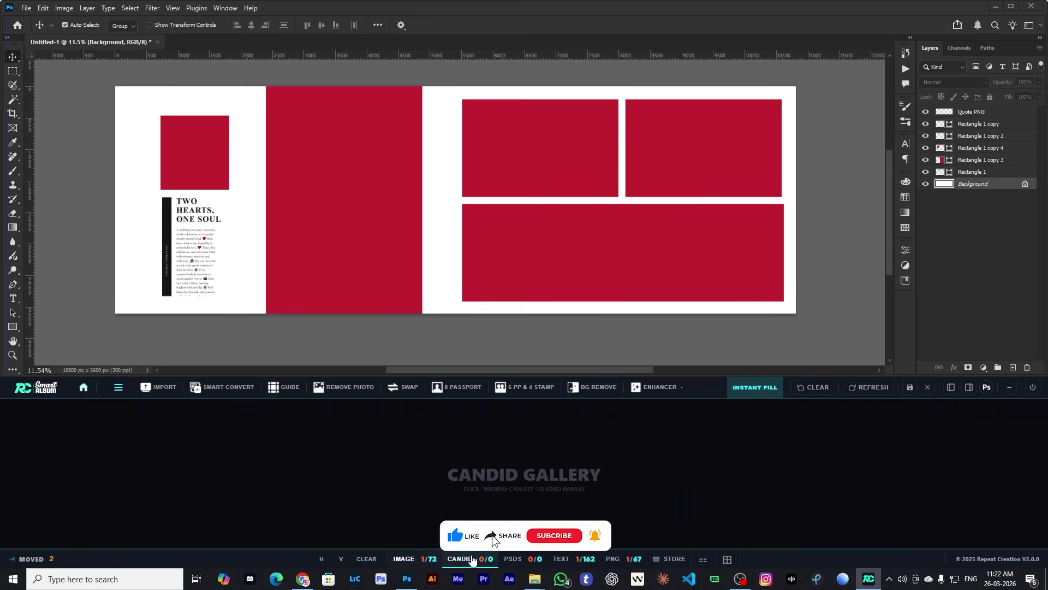
pyautogui.click(513, 559)
pyautogui.click(562, 558)
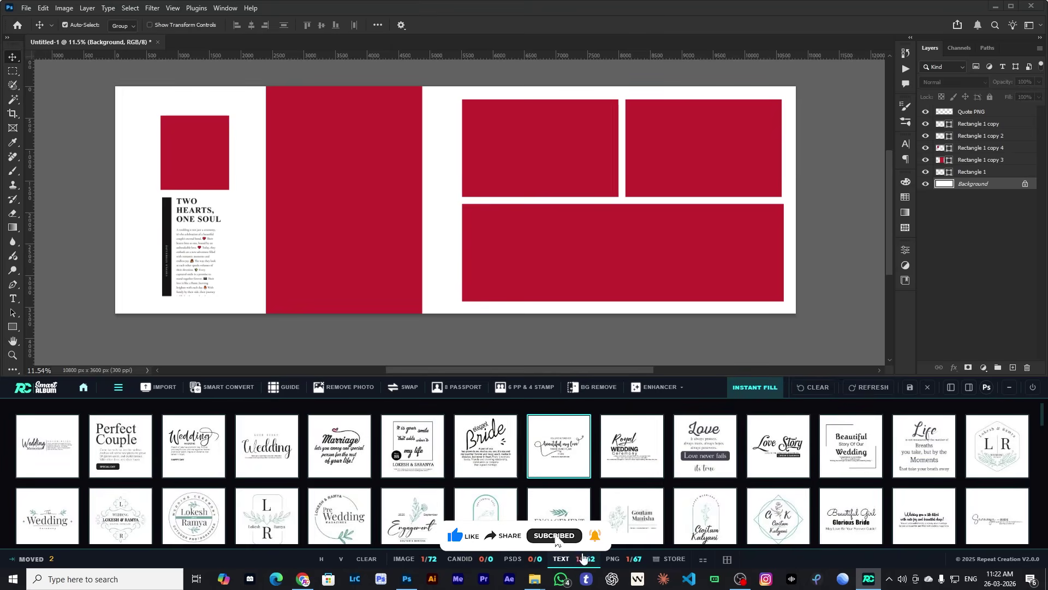
pyautogui.click(629, 560)
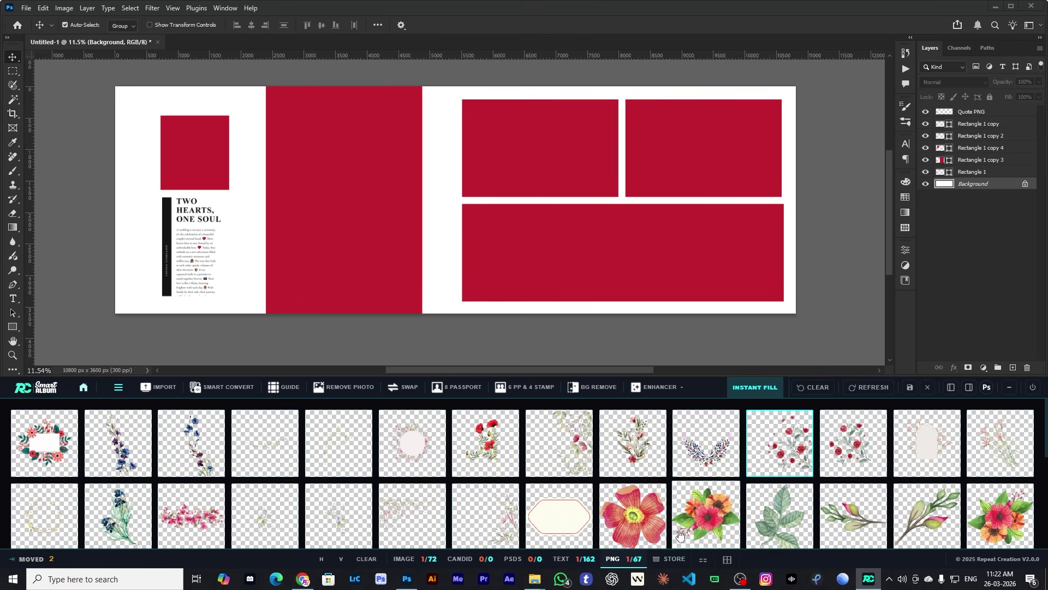
# - Open the Album Store, set Album Babyshower as the output folder, and hide the side panels
pyautogui.click(667, 562)
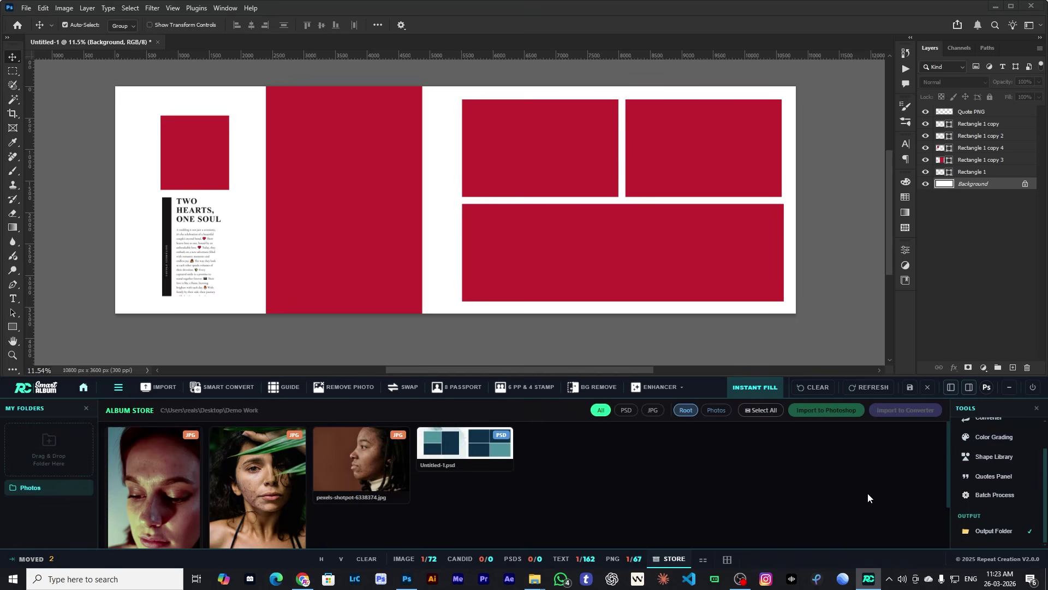
pyautogui.click(993, 531)
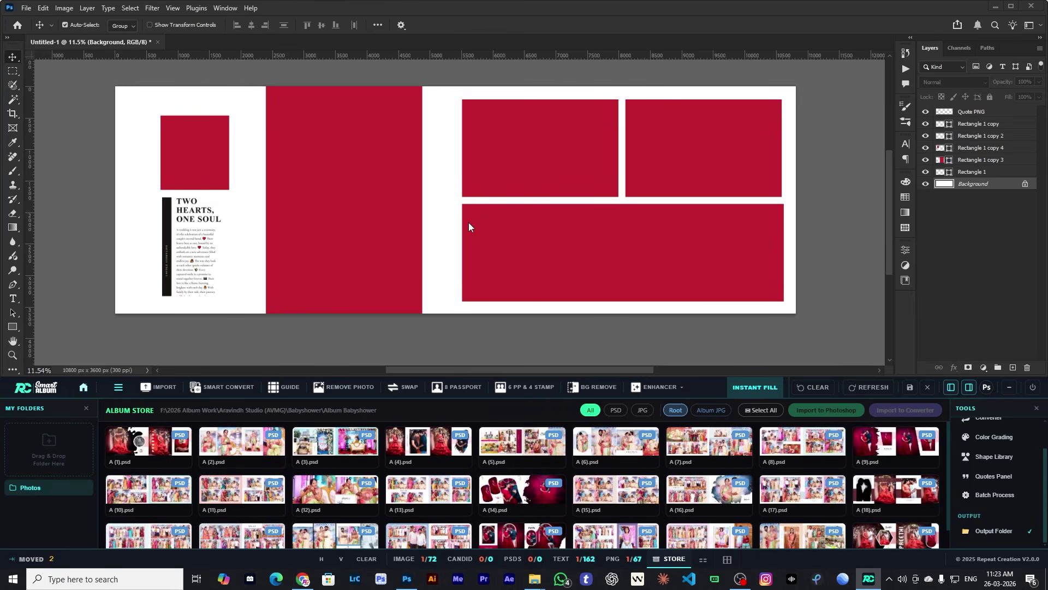
pyautogui.press('Tab')
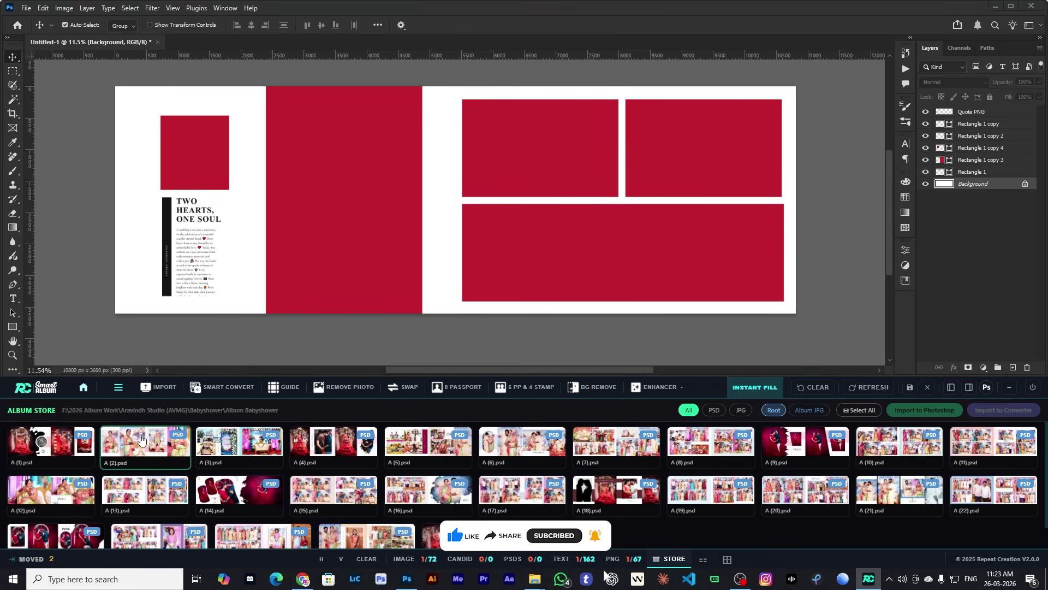
# - Toggle the selection among the first store files so that only A (3).psd stays selected
pyautogui.click(38, 446)
pyautogui.click(128, 448)
pyautogui.click(212, 451)
pyautogui.click(91, 455)
pyautogui.click(145, 445)
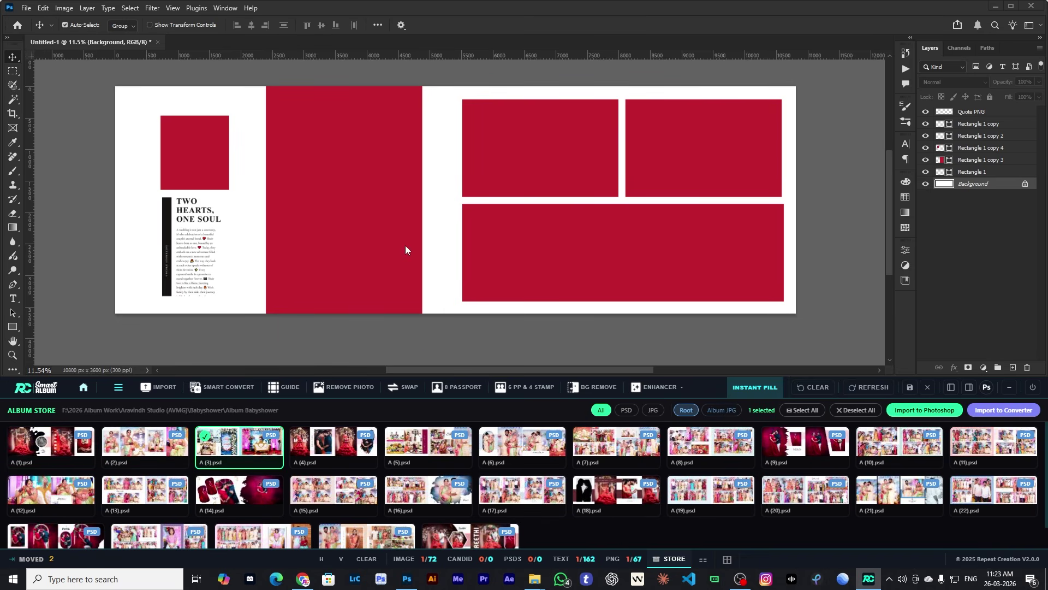
# - Close the Untitled-1 Photoshop document without saving it
pyautogui.click(405, 247)
pyautogui.hotkey('ctrl', 'w')
pyautogui.press('n')
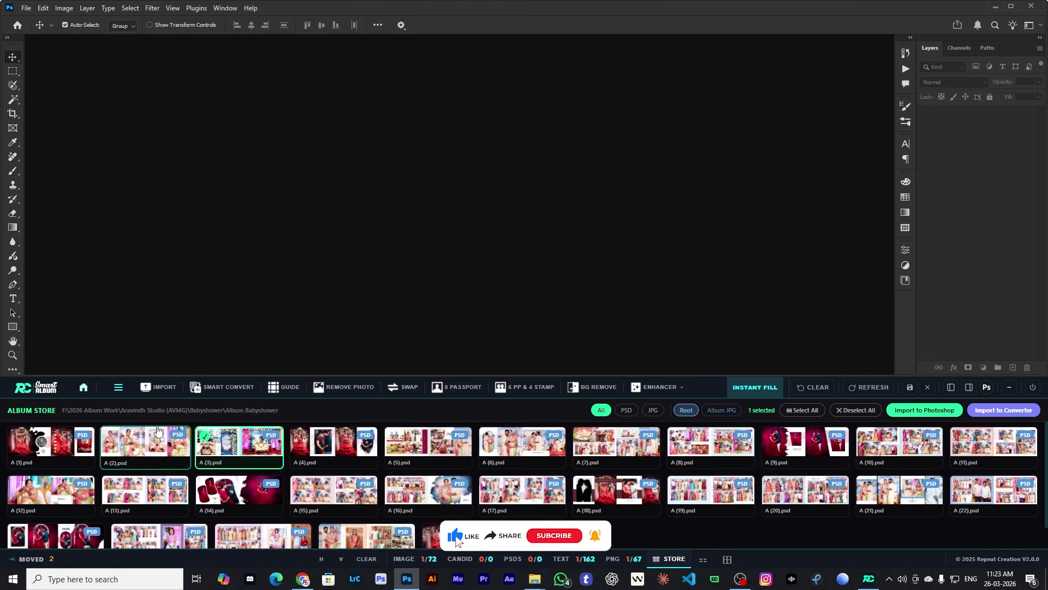
# - Toggle the selection of A (1).psd, and select all PSD files in the Album Store
pyautogui.click(60, 449)
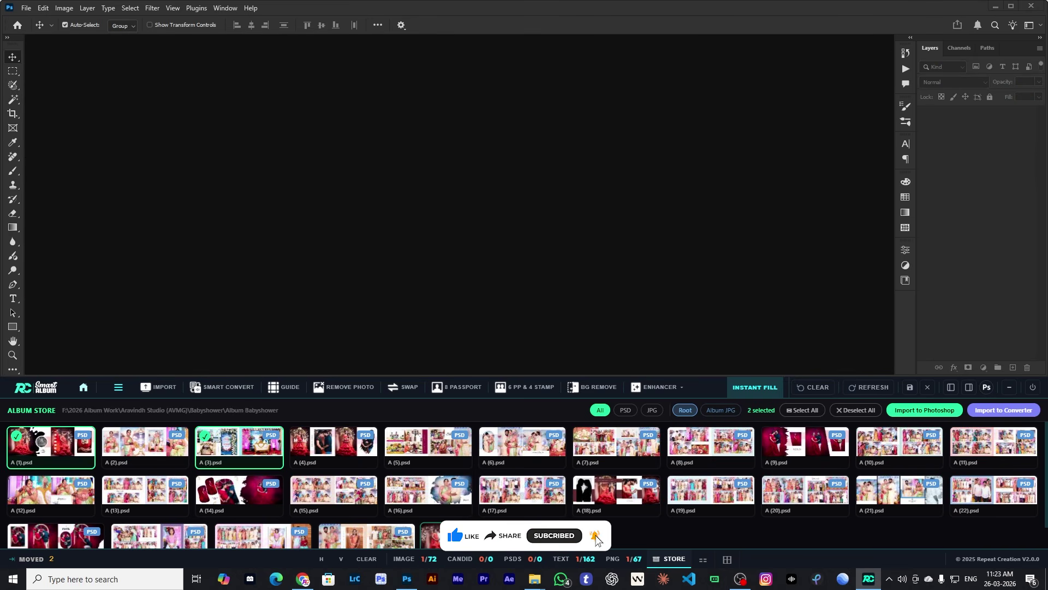
pyautogui.click(41, 448)
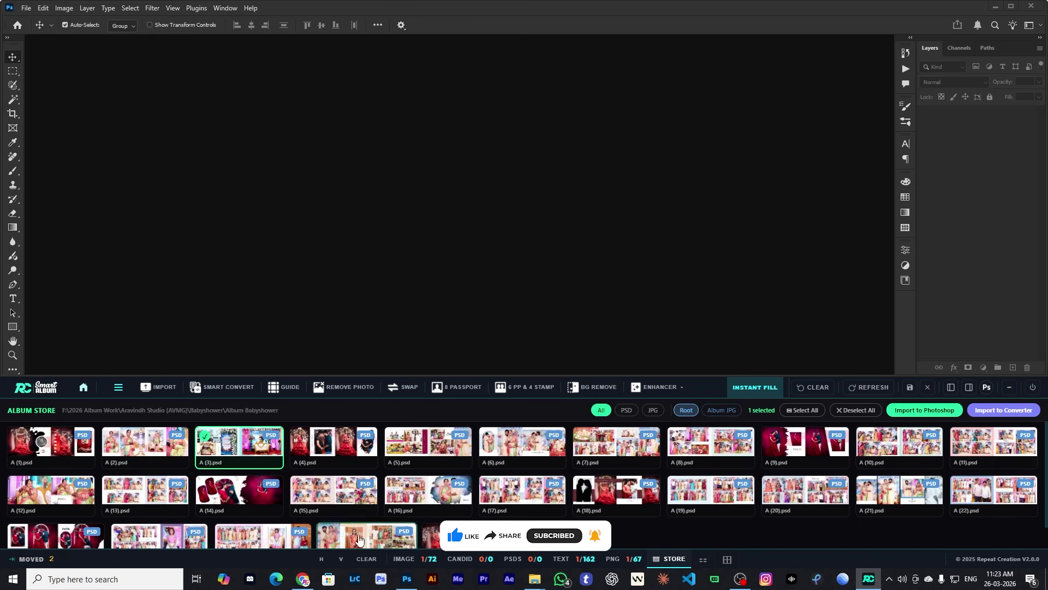
pyautogui.click(61, 452)
pyautogui.click(800, 410)
pyautogui.scroll(-1, 769, 445)
pyautogui.scroll(-1, 770, 445)
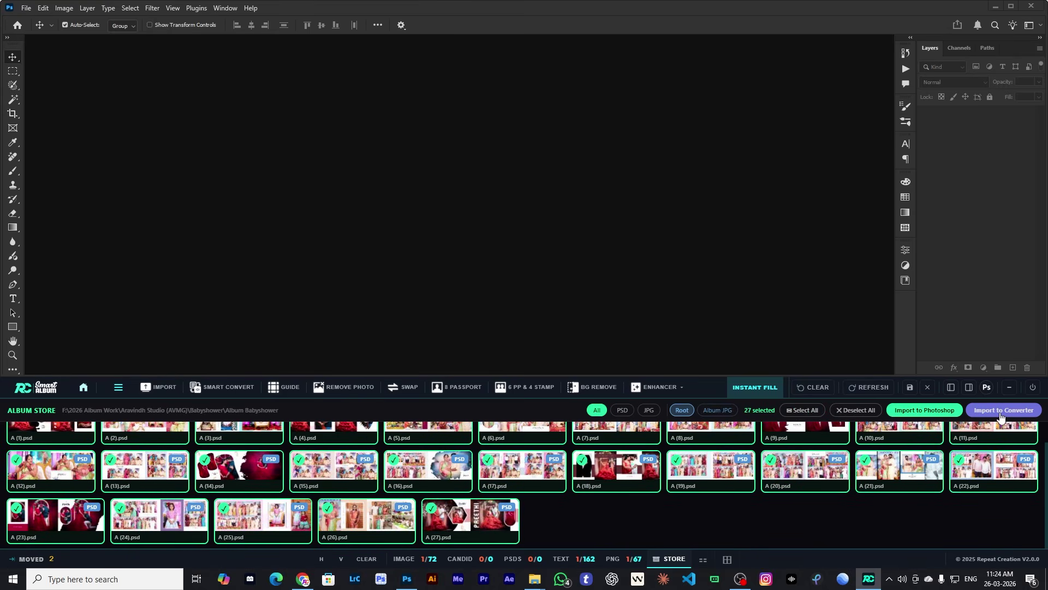
# - Import the selected PSDs into the Converter, review its PSD to JPG settings, and close it
pyautogui.click(1000, 416)
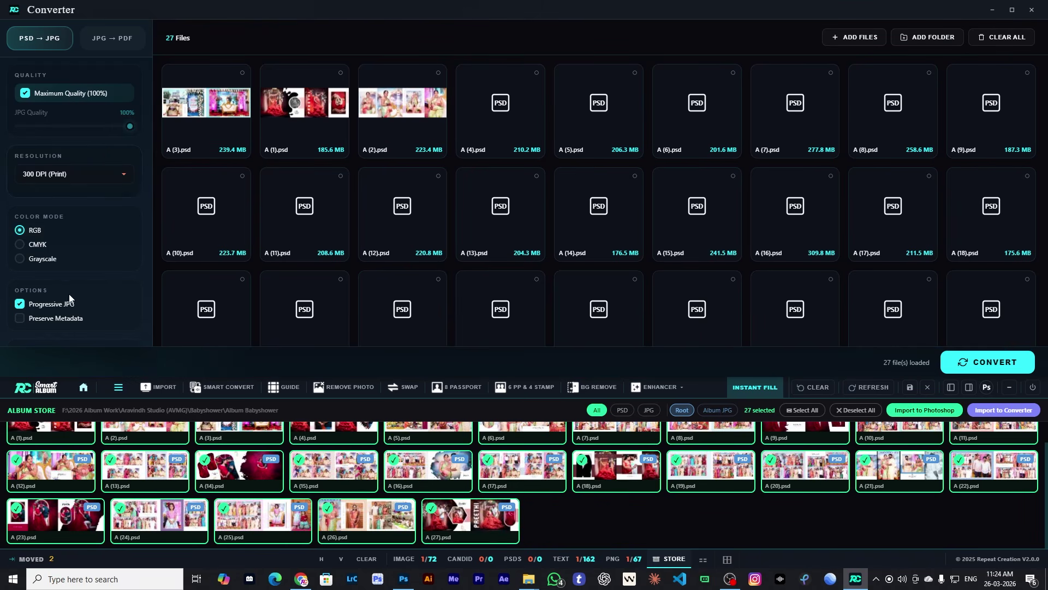
pyautogui.scroll(-2, 69, 213)
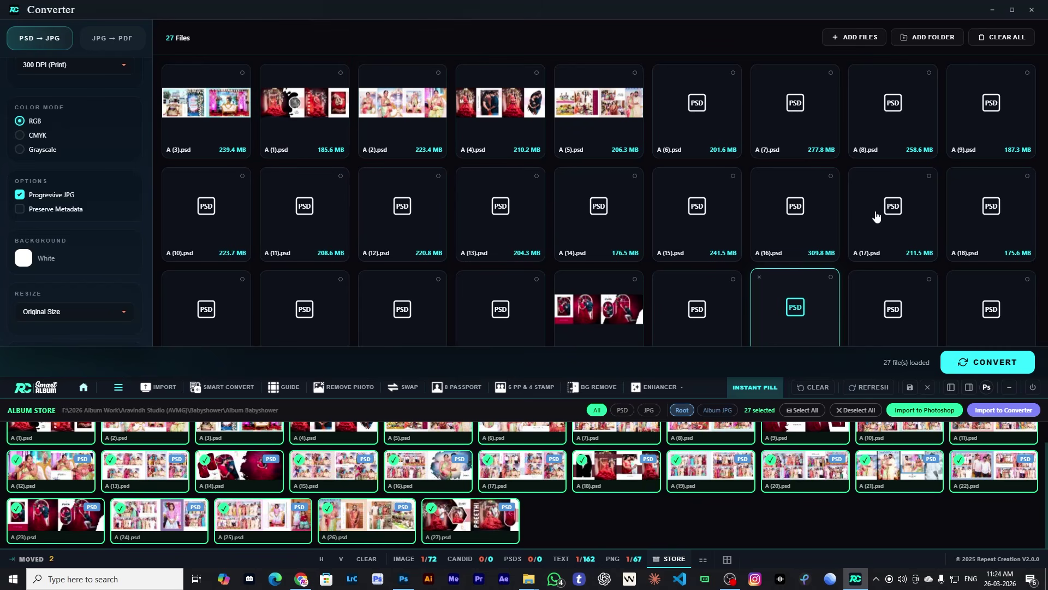
pyautogui.click(1031, 9)
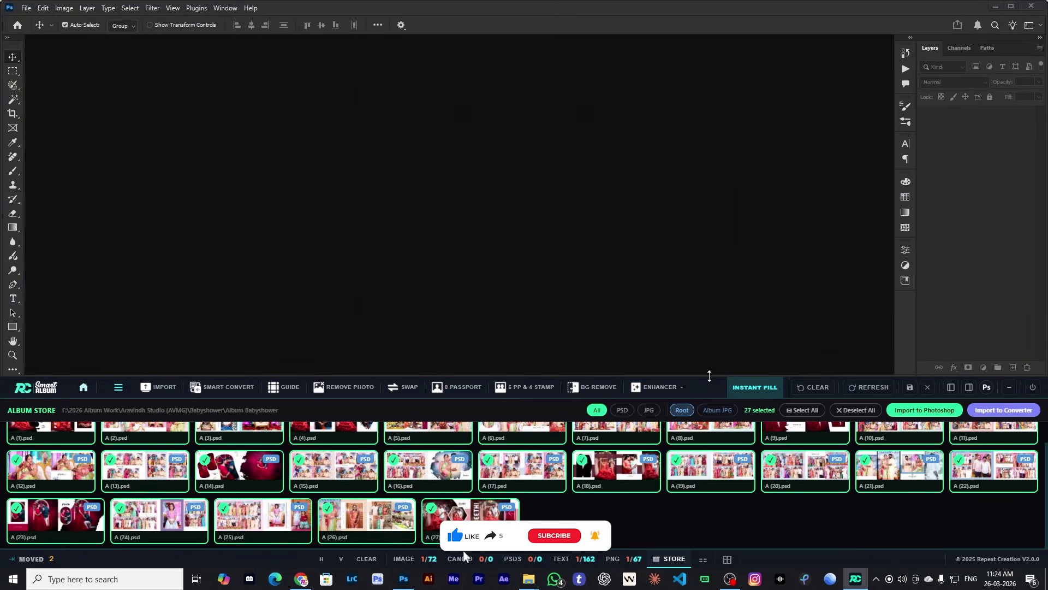
# - Switch the Album Store to the Album JPG folder and select all of its JPG files
pyautogui.click(204, 431)
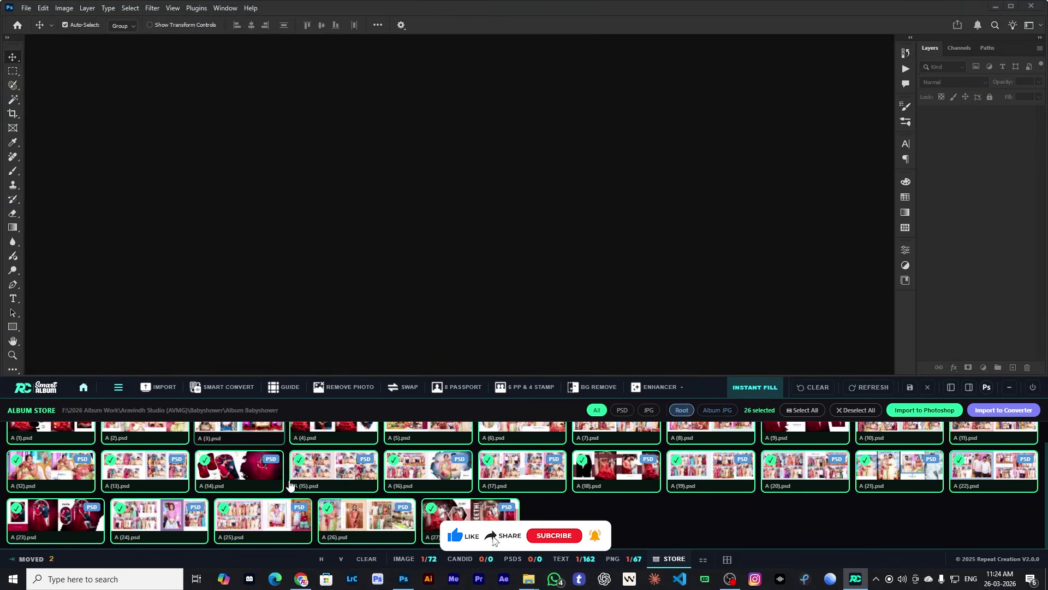
pyautogui.scroll(1, 281, 488)
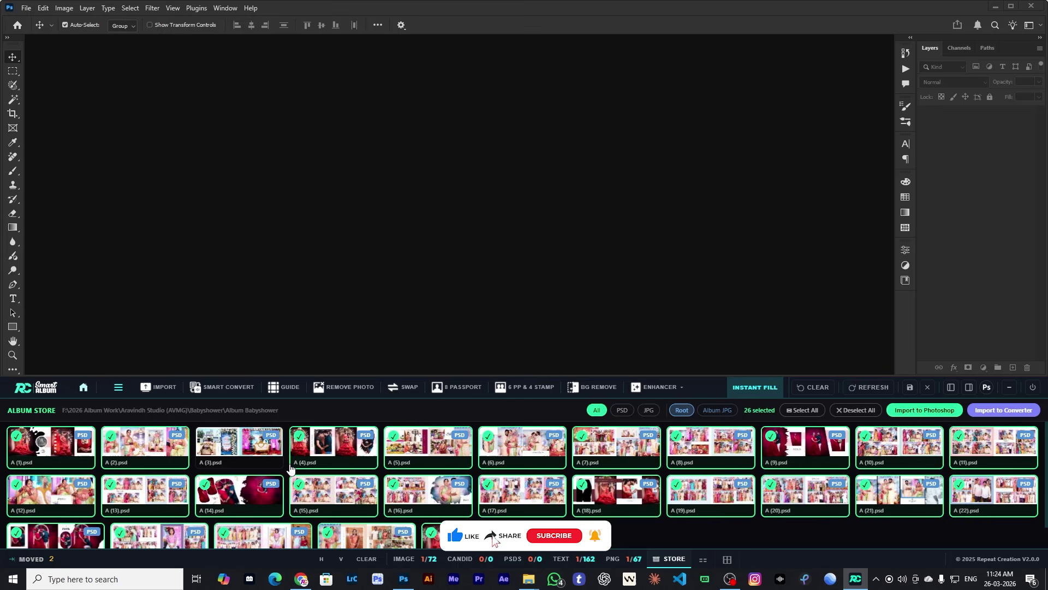
pyautogui.click(717, 415)
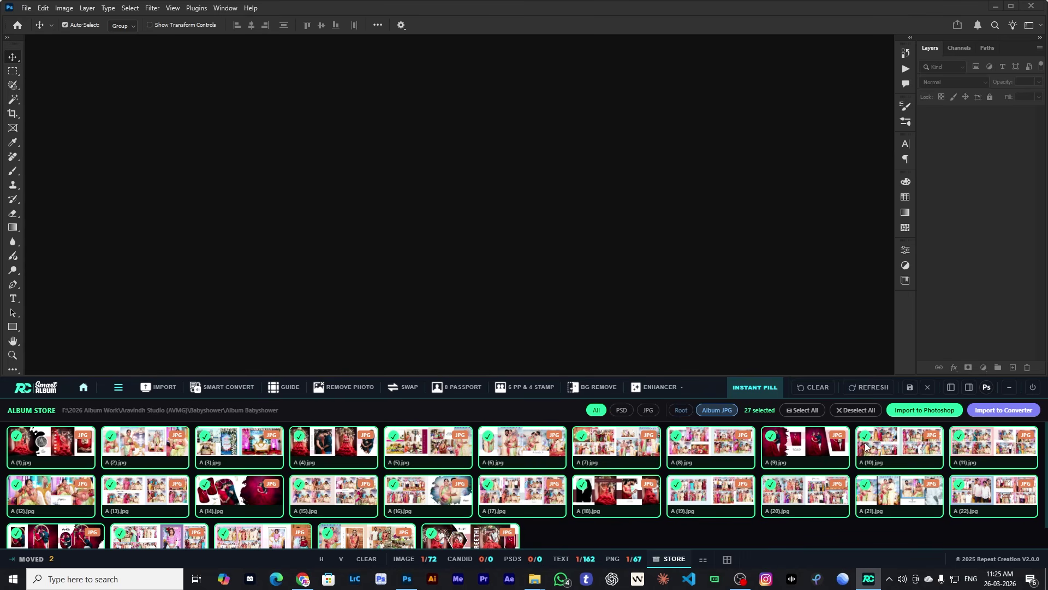
# - Import the selected JPGs into the Converter, review its JPG to PDF settings, and close it
pyautogui.click(1000, 410)
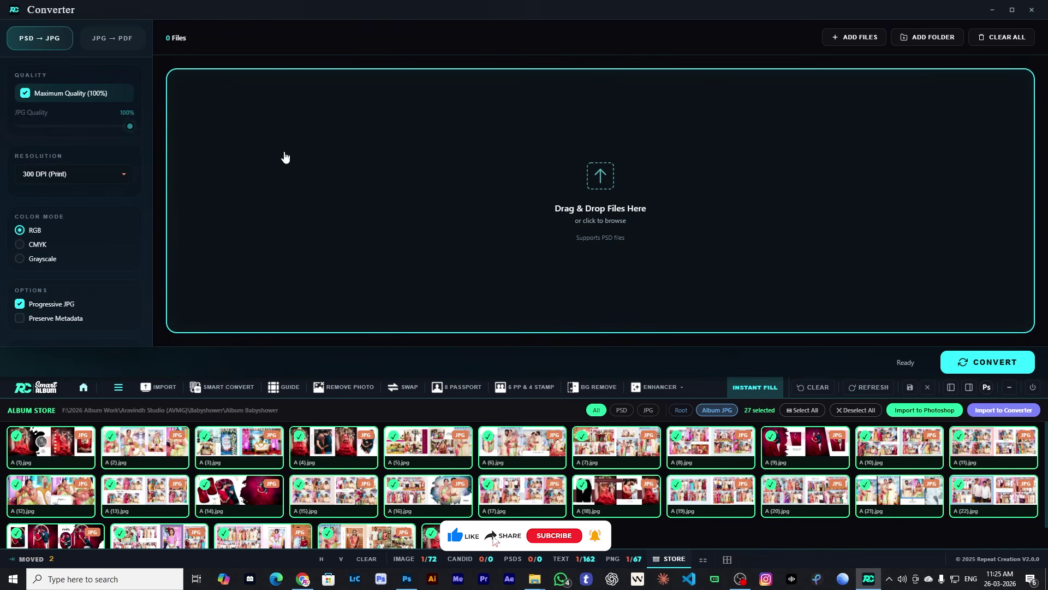
pyautogui.click(108, 47)
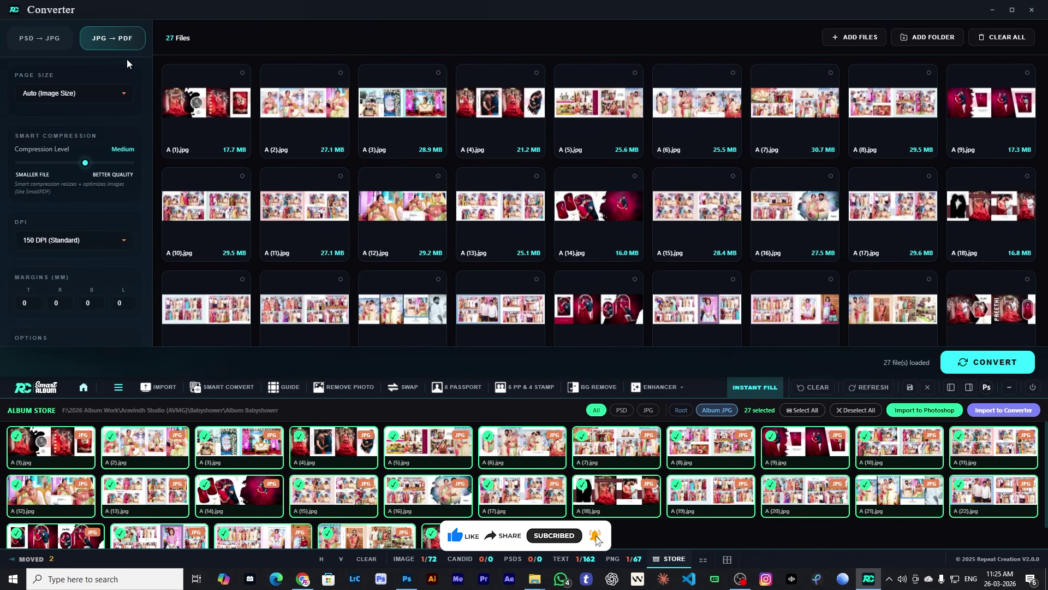
pyautogui.scroll(-1, 568, 164)
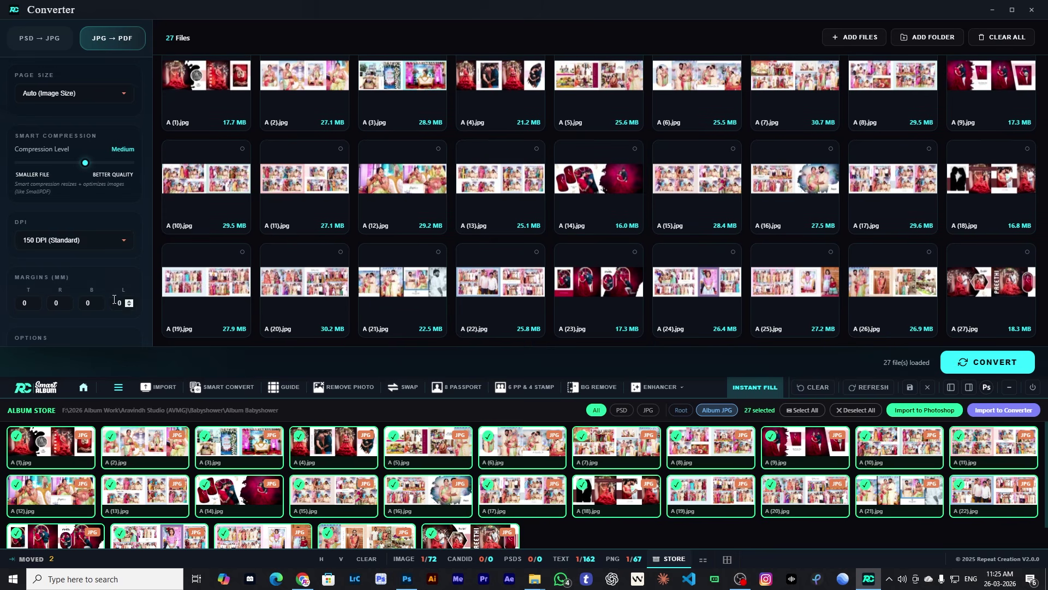
pyautogui.scroll(-3, 89, 275)
pyautogui.click(73, 208)
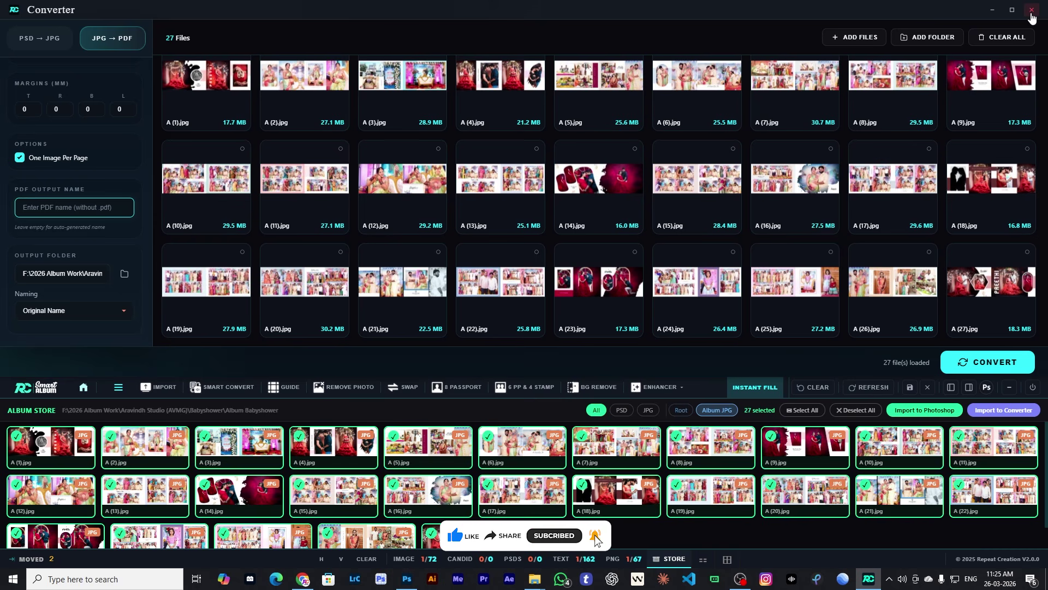
pyautogui.click(1031, 11)
# - Deselect all Album Store files and filter the Root folder to JPG files only
pyautogui.click(843, 410)
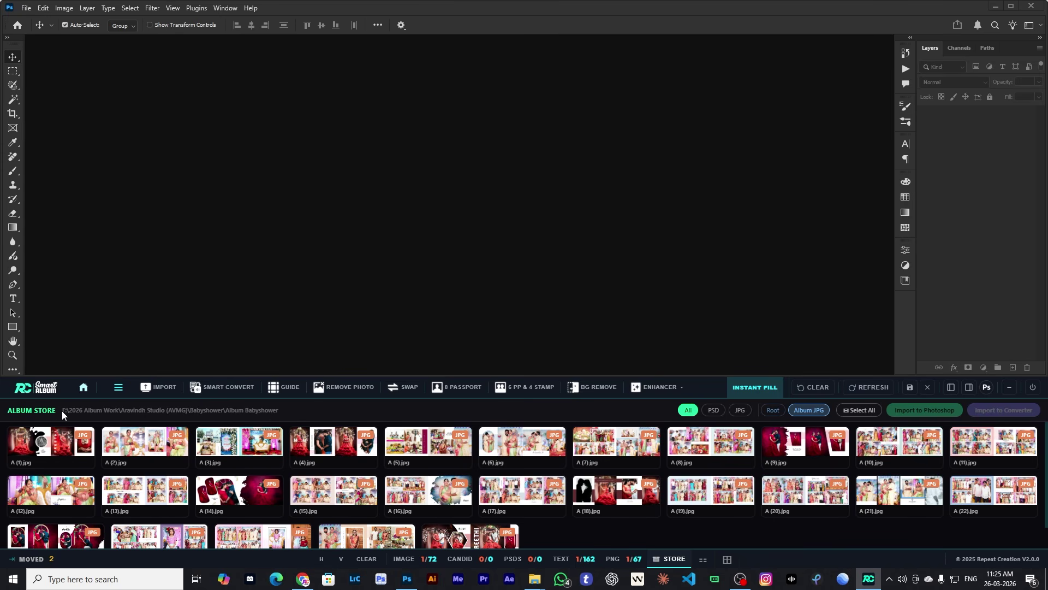
pyautogui.click(739, 410)
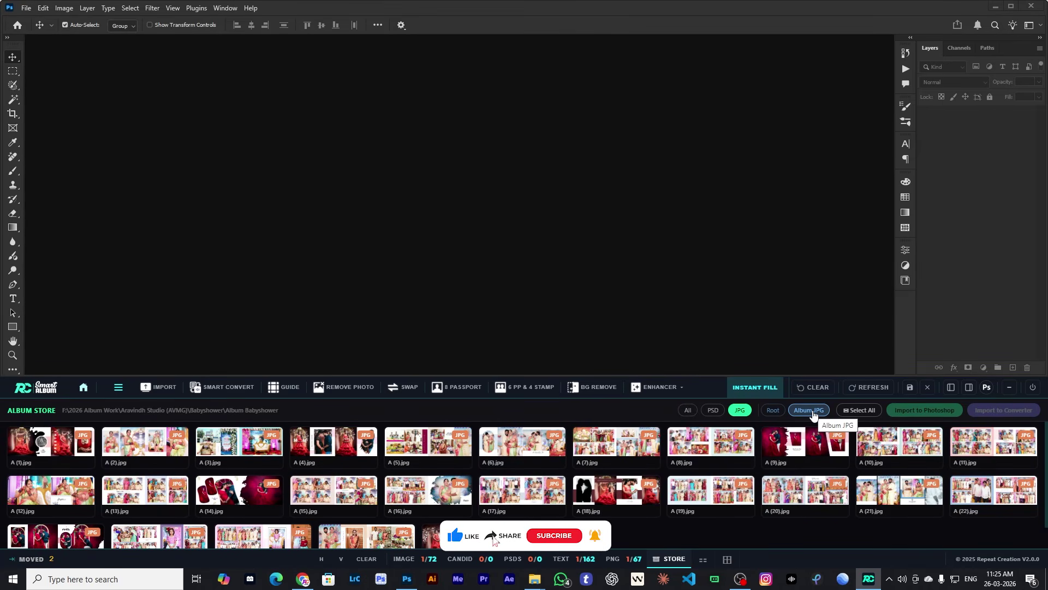
pyautogui.click(772, 410)
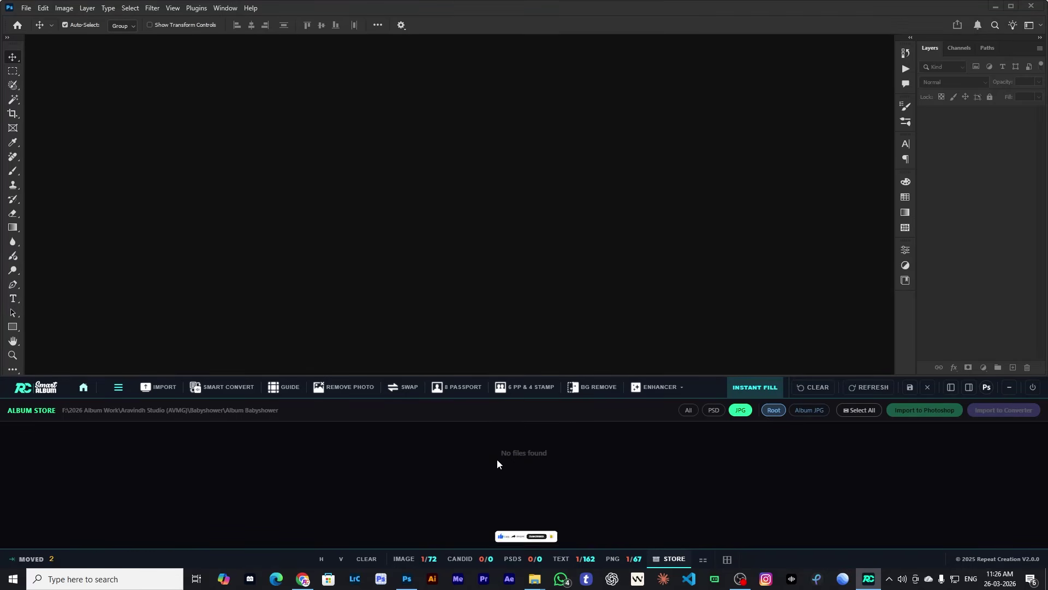
# - Alternate between the split view and the full Image gallery, finishing in the split view
pyautogui.click(710, 559)
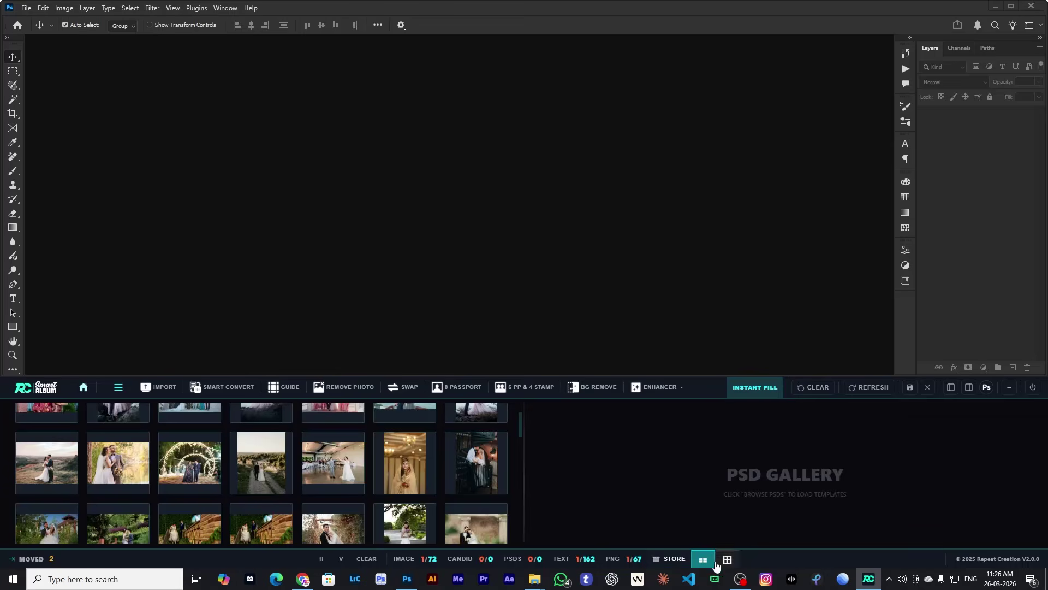
pyautogui.click(403, 559)
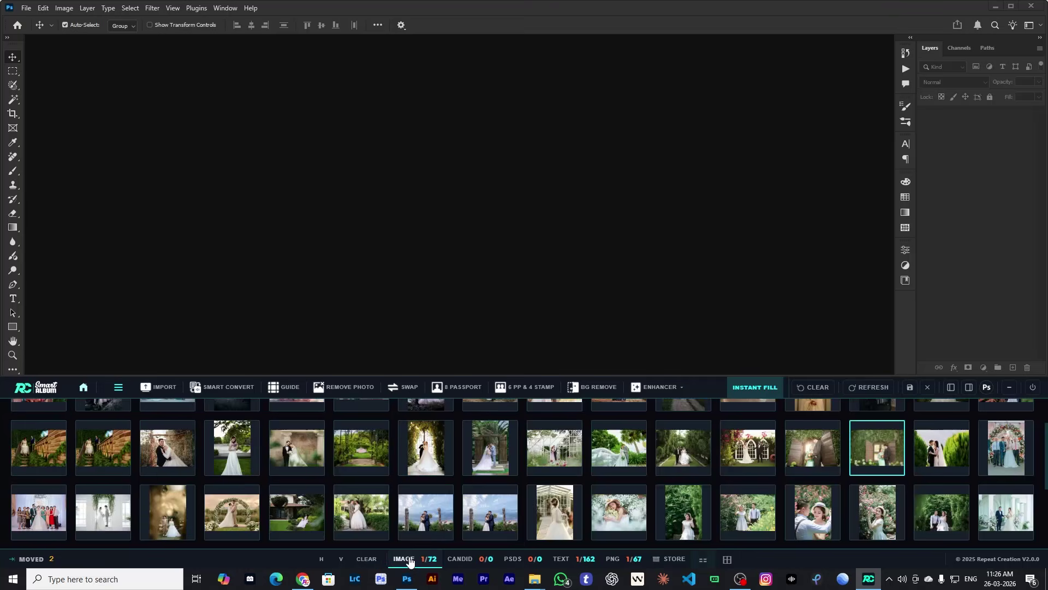
pyautogui.click(697, 563)
pyautogui.click(702, 562)
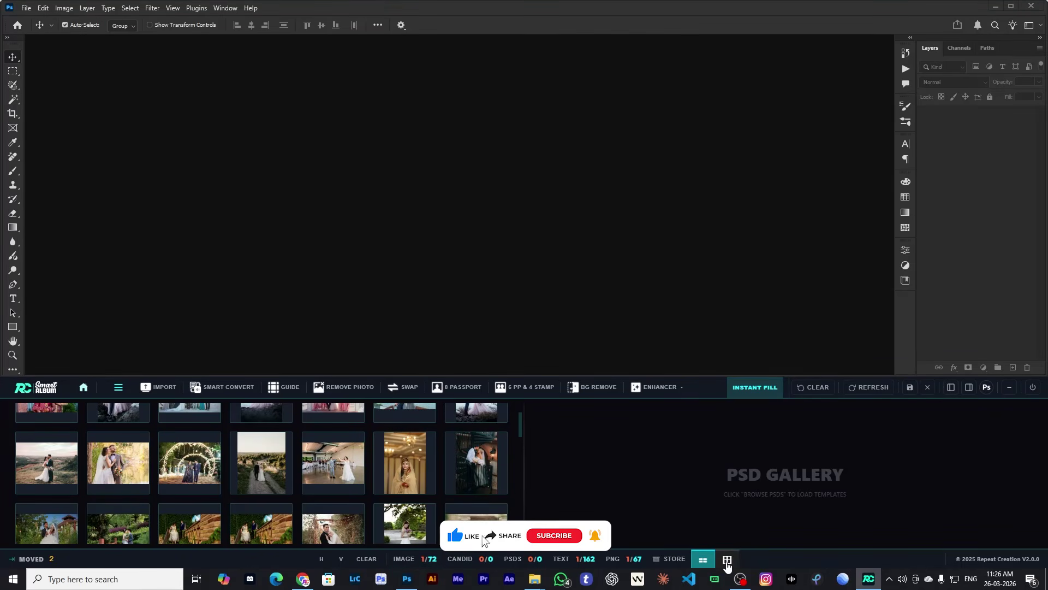
# - Configure the split view with PNG in the Left Panel and Text in the Right Panel, and browse both galleries
pyautogui.click(726, 561)
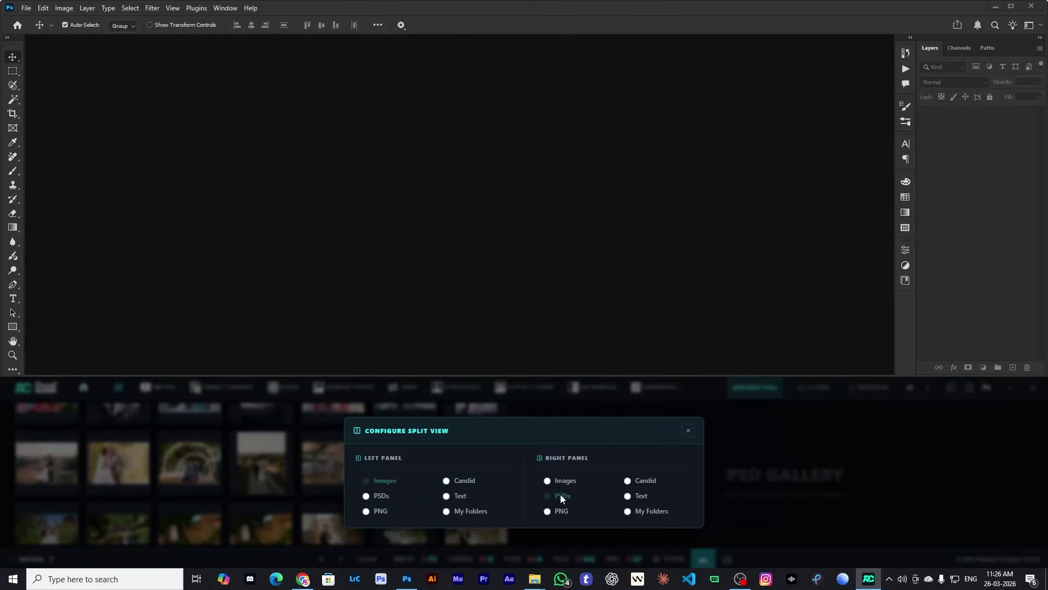
pyautogui.click(638, 496)
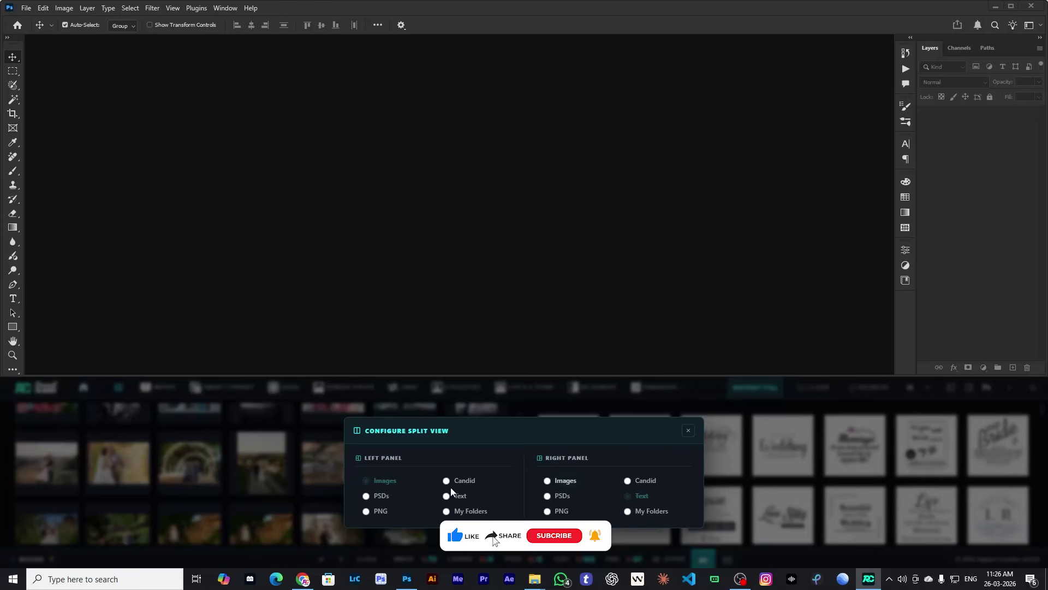
pyautogui.click(645, 511)
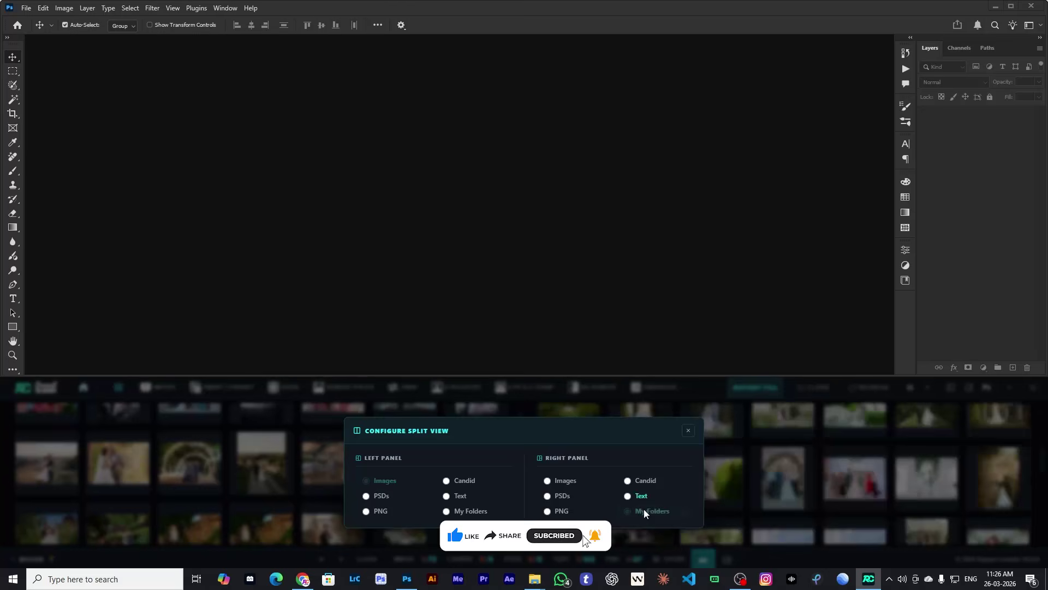
pyautogui.click(627, 497)
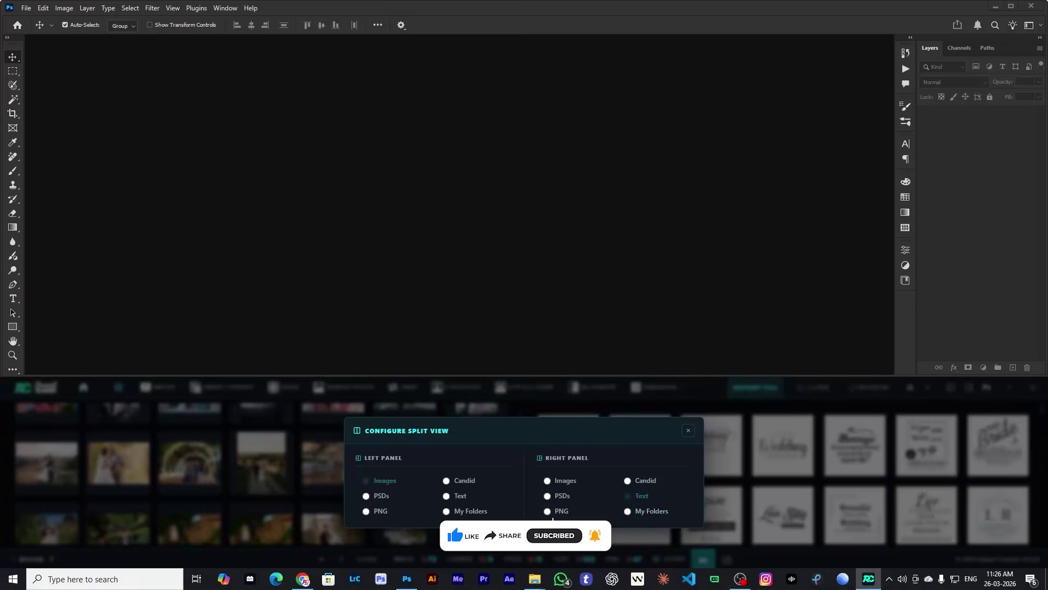
pyautogui.click(367, 511)
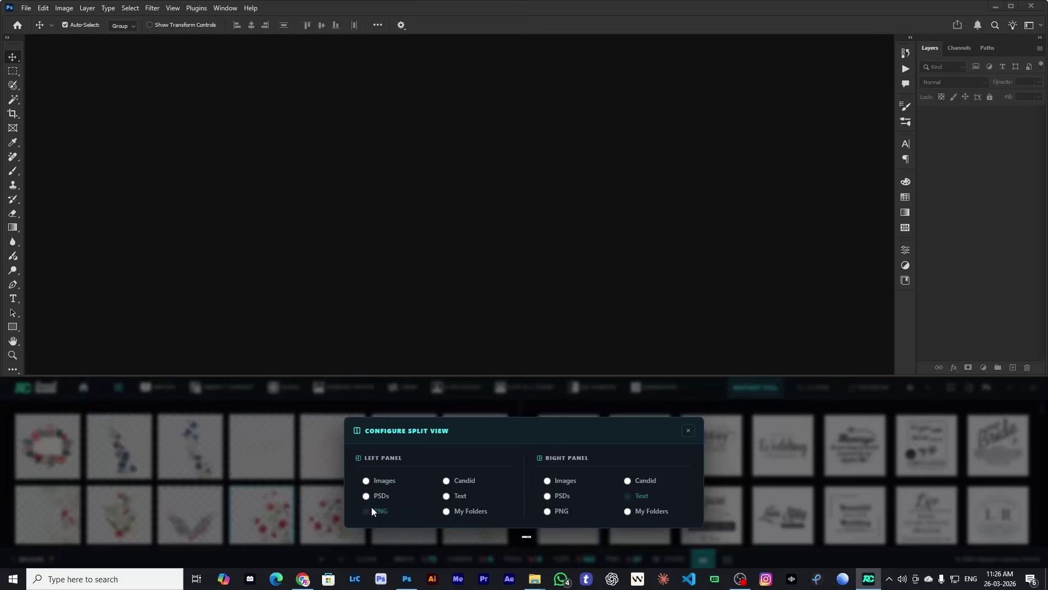
pyautogui.click(688, 430)
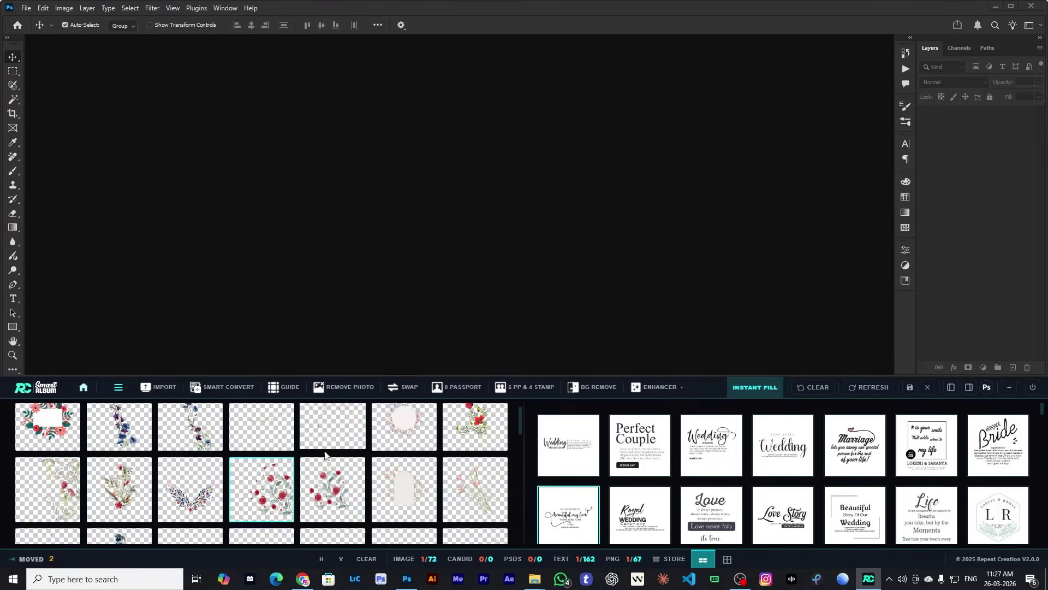
pyautogui.scroll(-5, 606, 472)
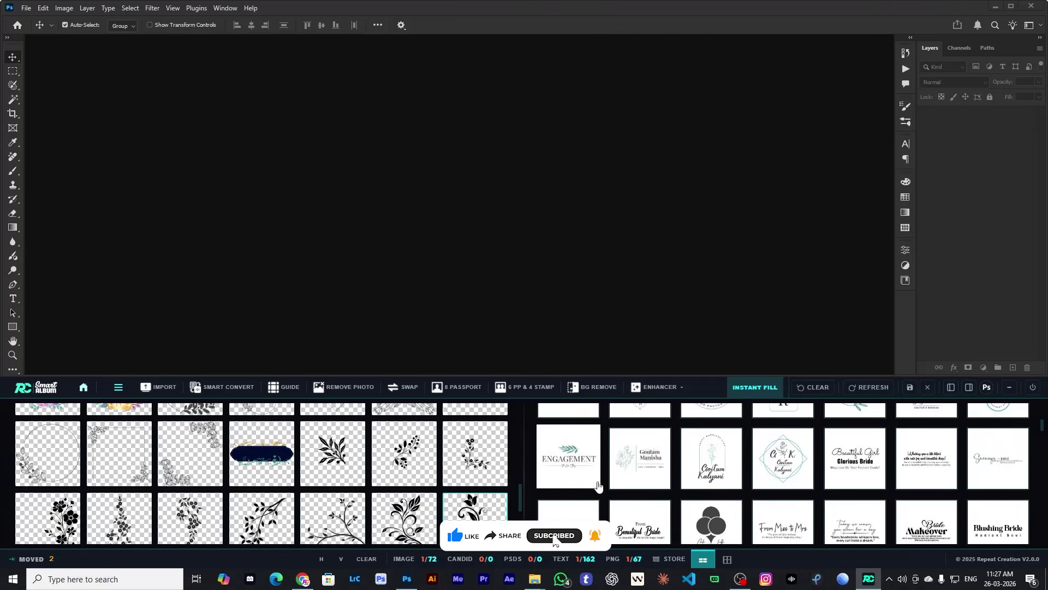
# - Leave the split view and filter the Image gallery by horizontal and vertical orientation, ending with vertical photos only
pyautogui.click(704, 559)
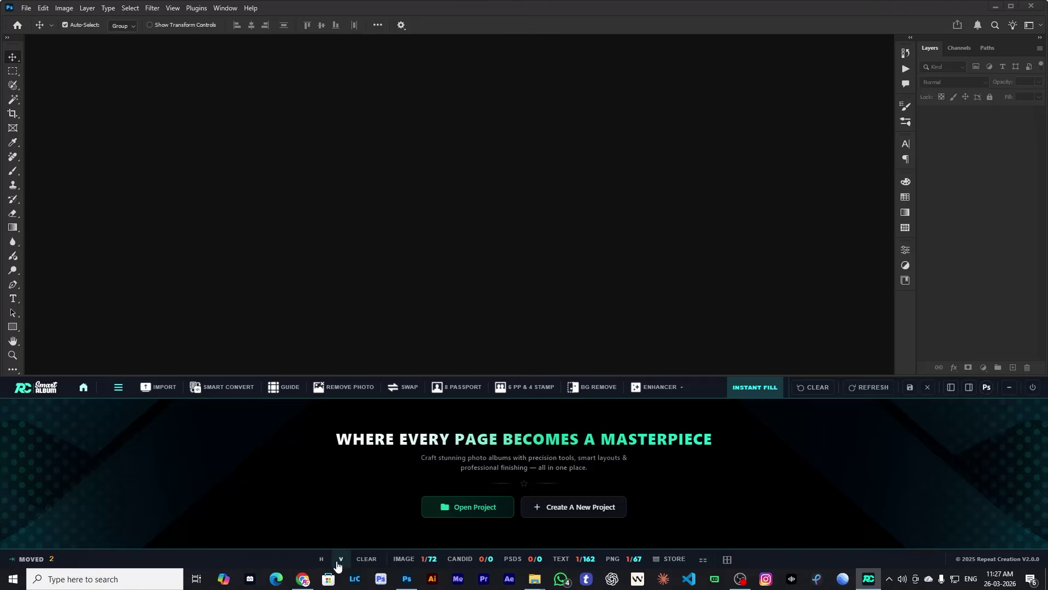
pyautogui.click(420, 561)
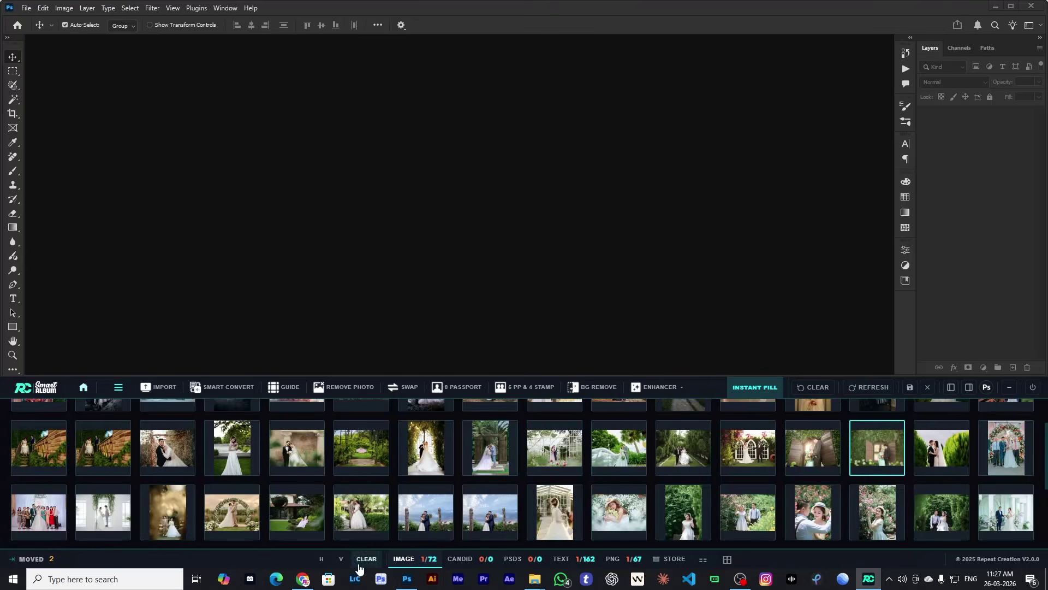
pyautogui.click(322, 561)
pyautogui.click(340, 559)
pyautogui.click(320, 559)
pyautogui.click(339, 559)
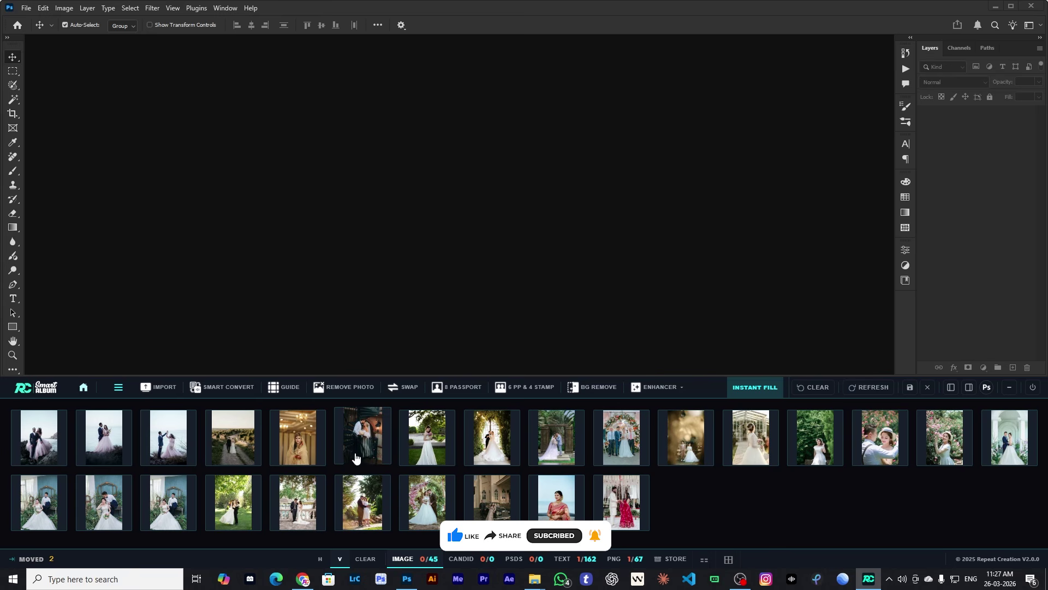
# - Open the Untitled-1.psd album layout with seven photo frames in Photoshop
pyautogui.doubleClick(558, 229)
pyautogui.click(470, 98)
pyautogui.doubleClick(471, 97)
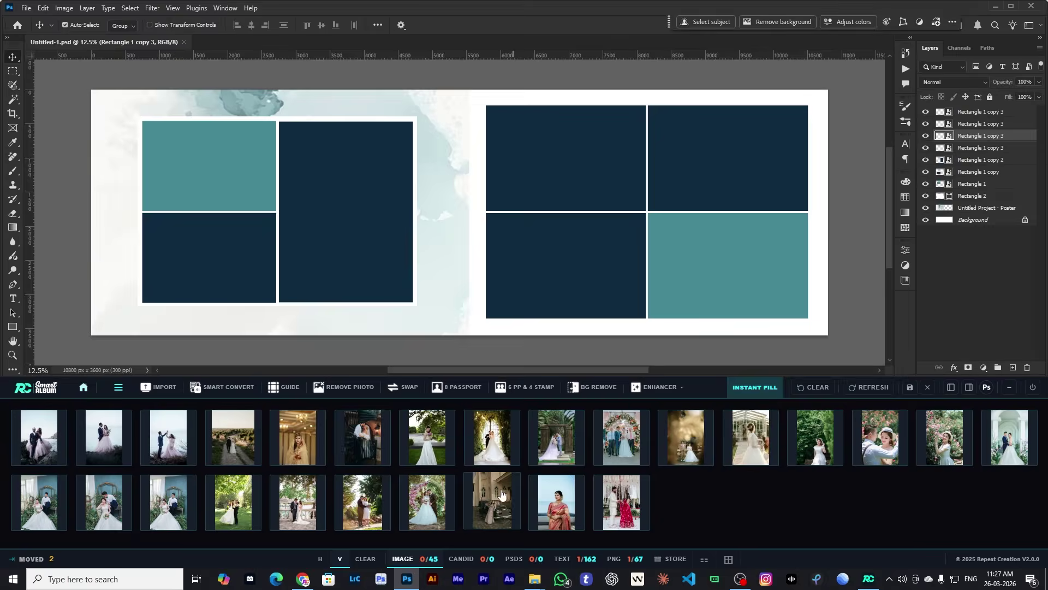
# - Set the Instant Fill method to Copy to Paste Method in the settings and close them
pyautogui.click(407, 560)
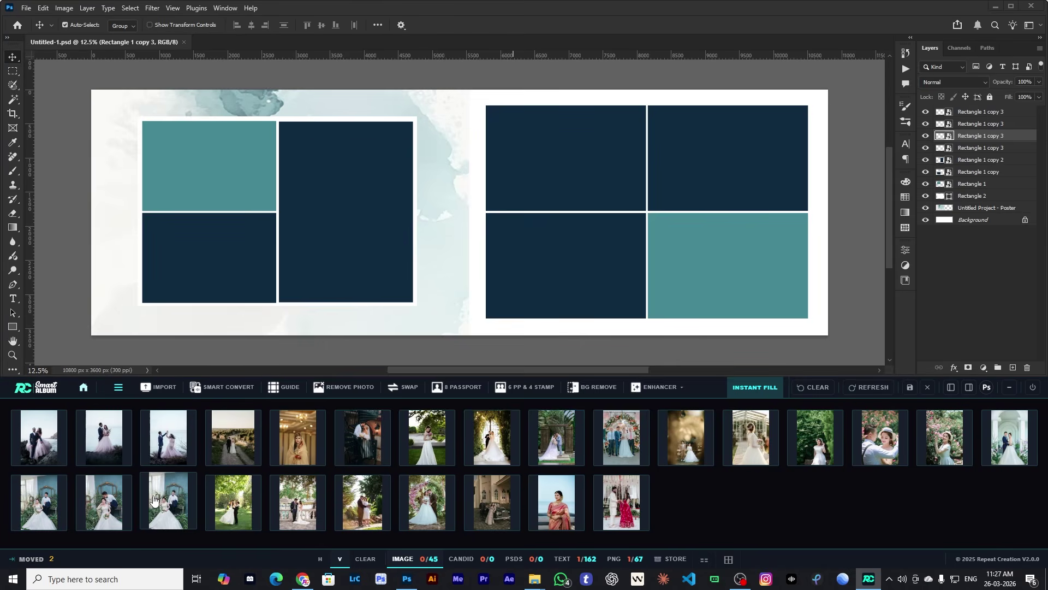
pyautogui.click(362, 302)
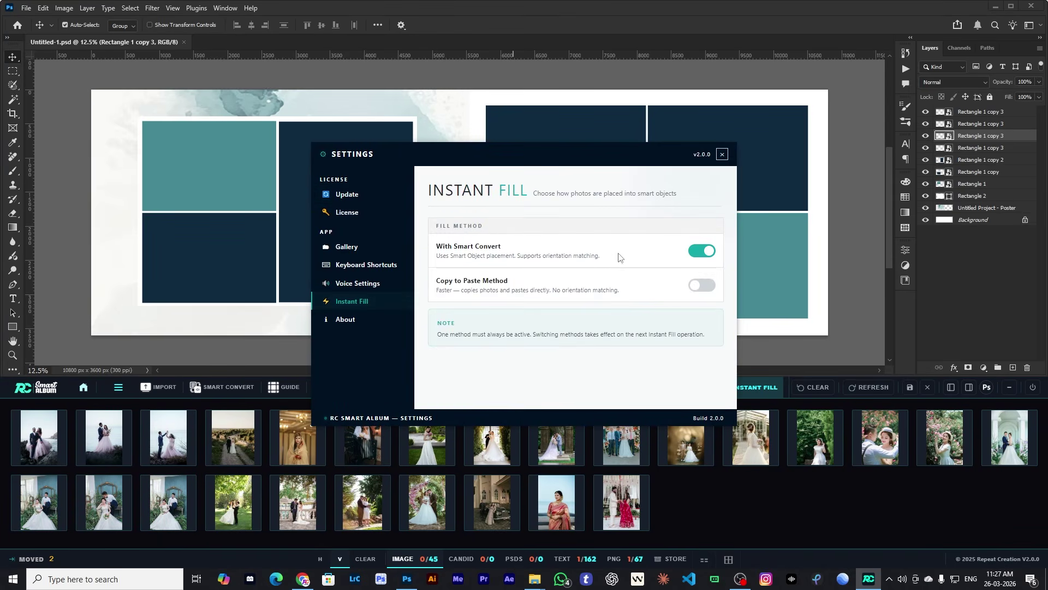
pyautogui.click(702, 286)
pyautogui.click(724, 155)
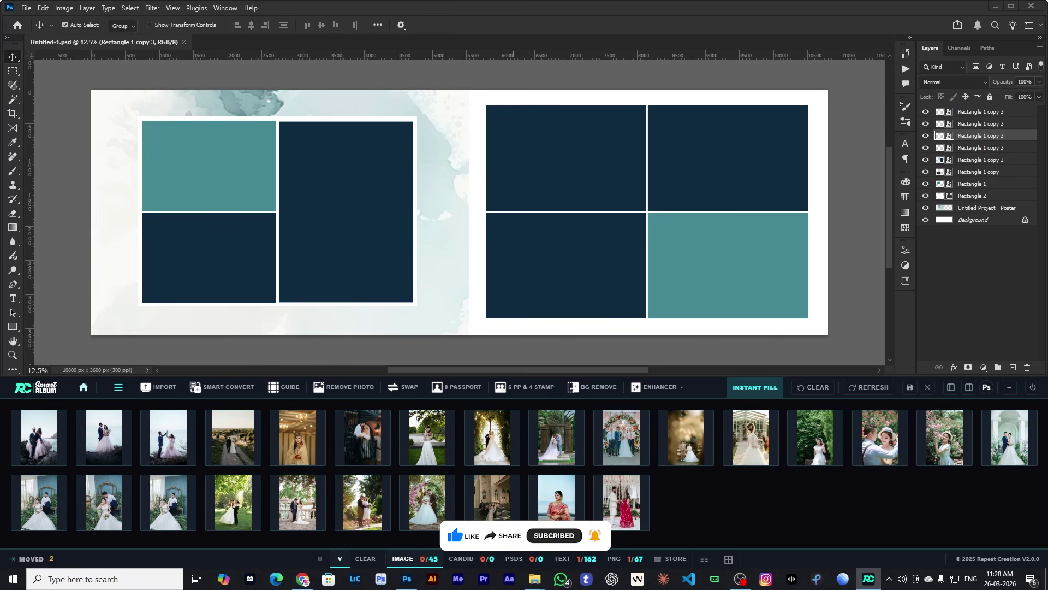
# - Instant Fill the layout frames with six landscape photos and one portrait photo chosen from the unfiltered Image gallery
pyautogui.click(337, 560)
pyautogui.click(46, 443)
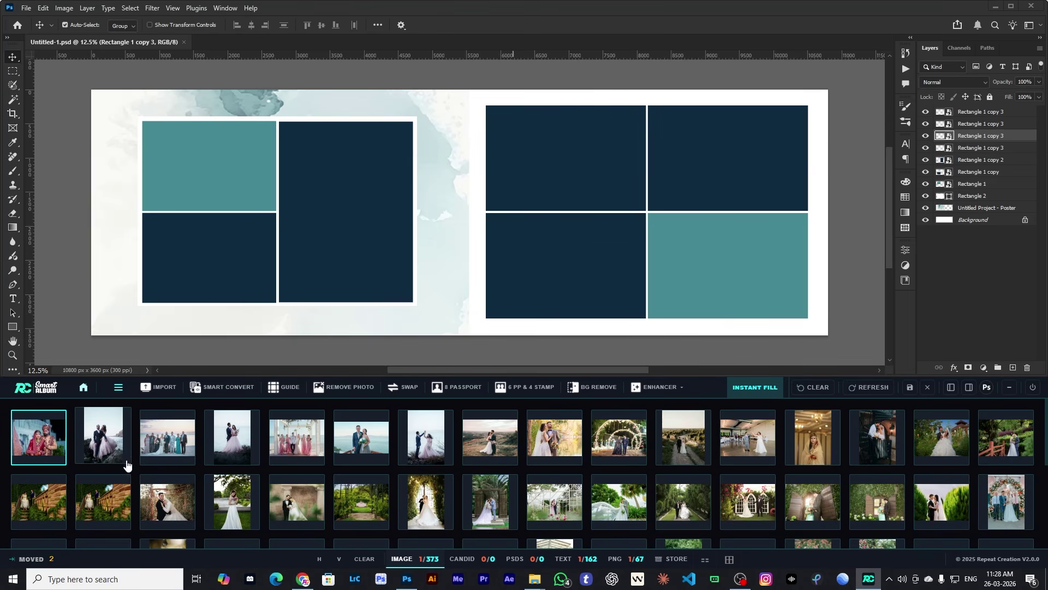
pyautogui.click(167, 436)
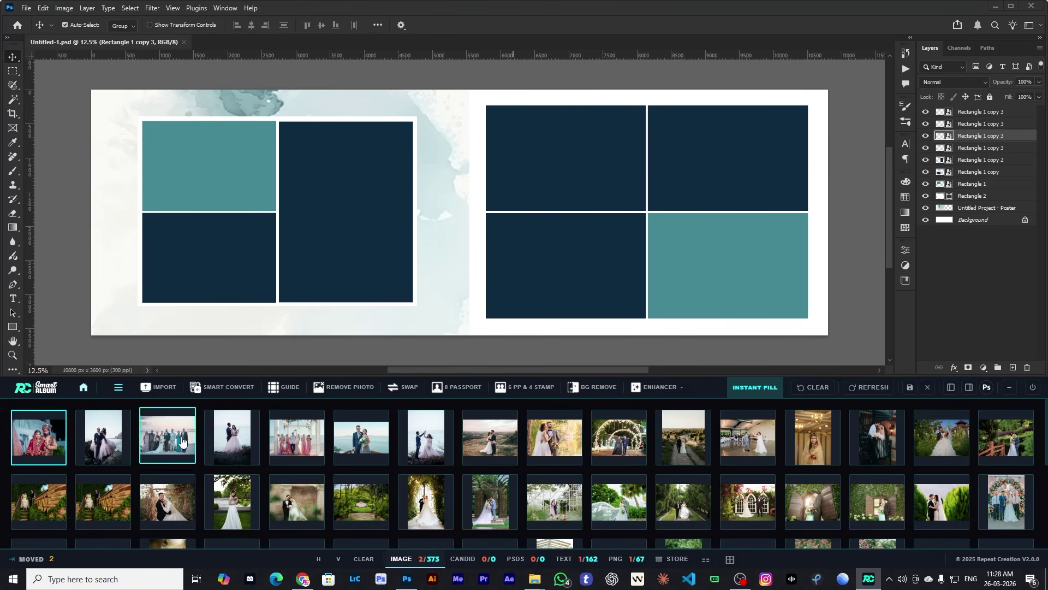
pyautogui.click(305, 445)
pyautogui.click(357, 442)
pyautogui.click(494, 445)
pyautogui.click(550, 443)
pyautogui.click(426, 439)
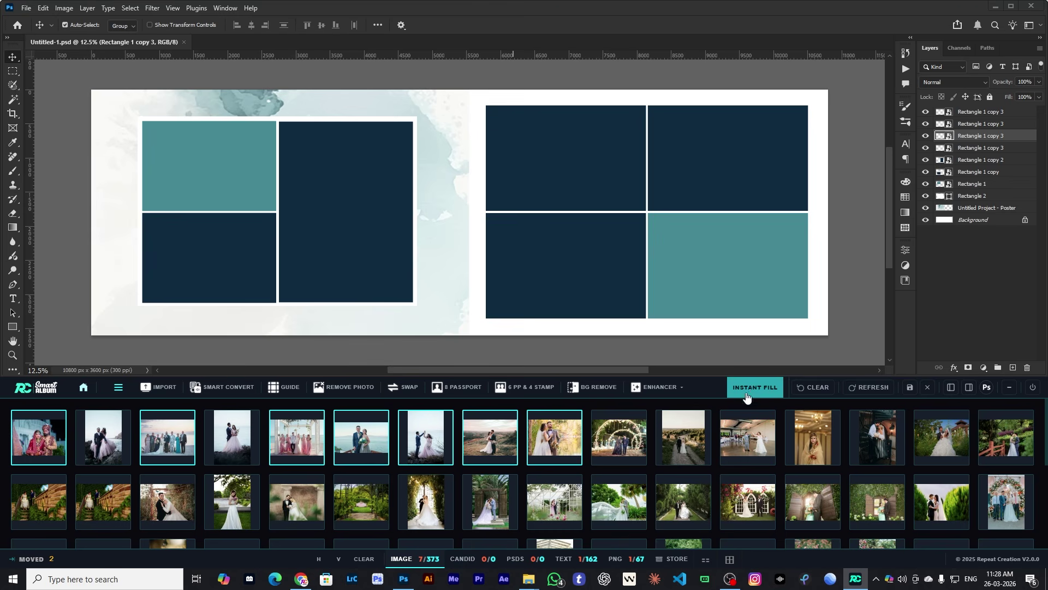
pyautogui.click(753, 389)
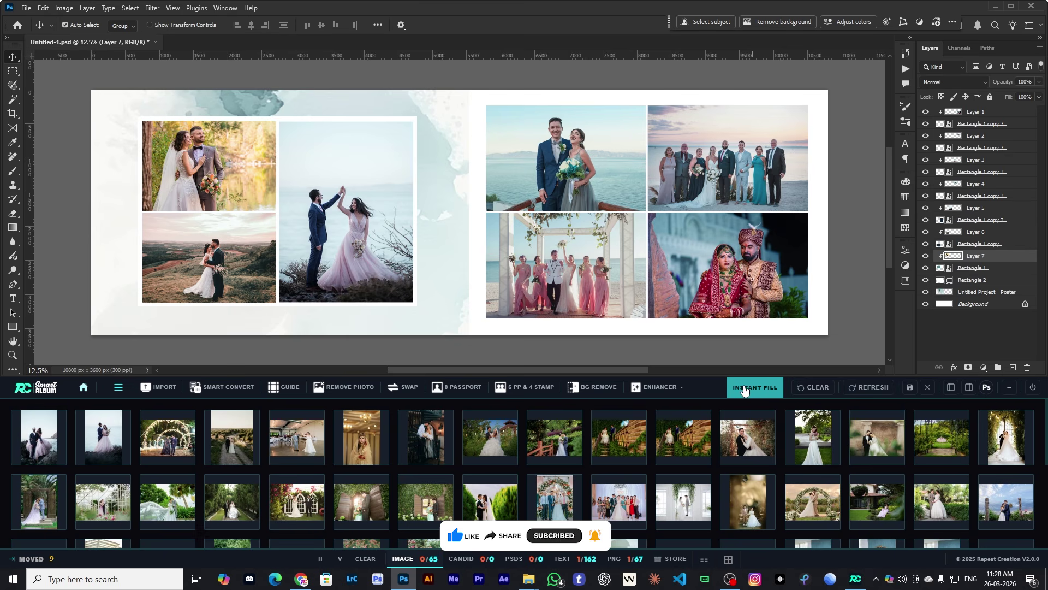
# - Inspect the pasted photo layers and the filled spread, and remove the photos from all frames
pyautogui.click(976, 114)
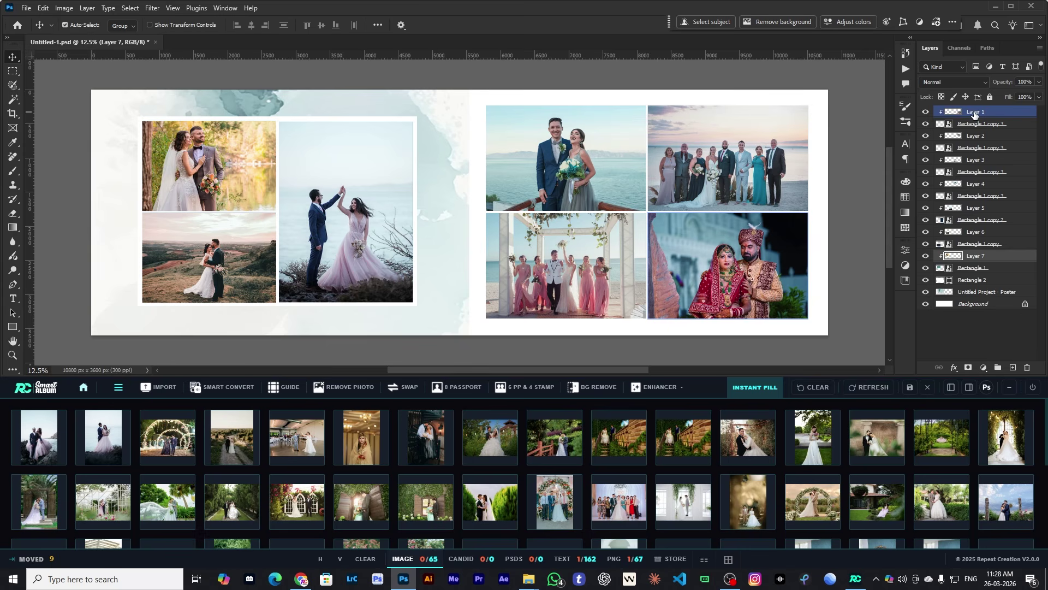
pyautogui.click(511, 245)
pyautogui.scroll(1, 609, 189)
pyautogui.scroll(1, 639, 235)
pyautogui.scroll(-3, 533, 241)
pyautogui.click(532, 240)
pyautogui.scroll(1, 533, 241)
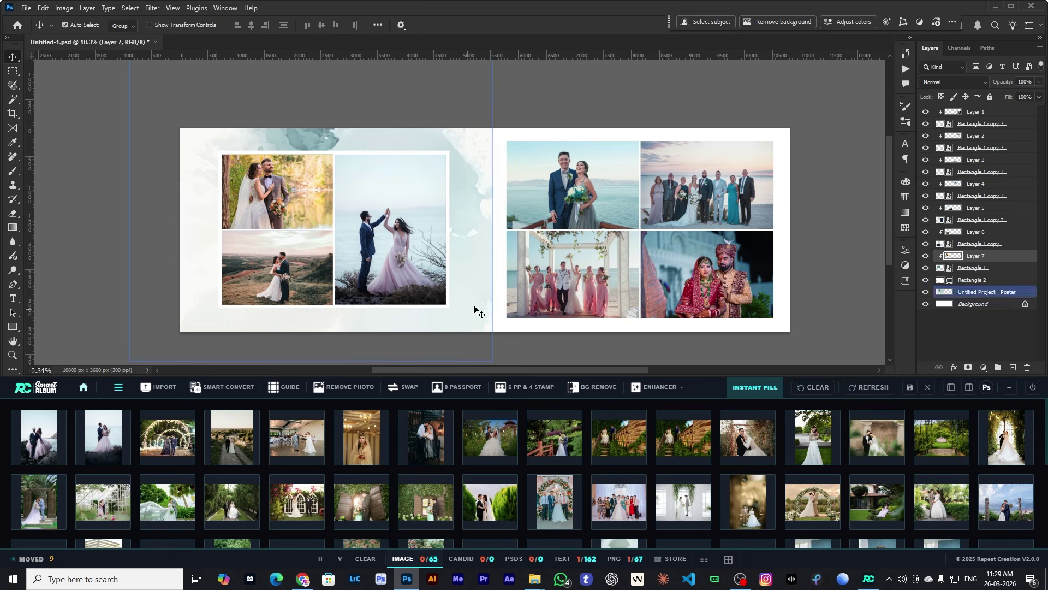
pyautogui.click(360, 391)
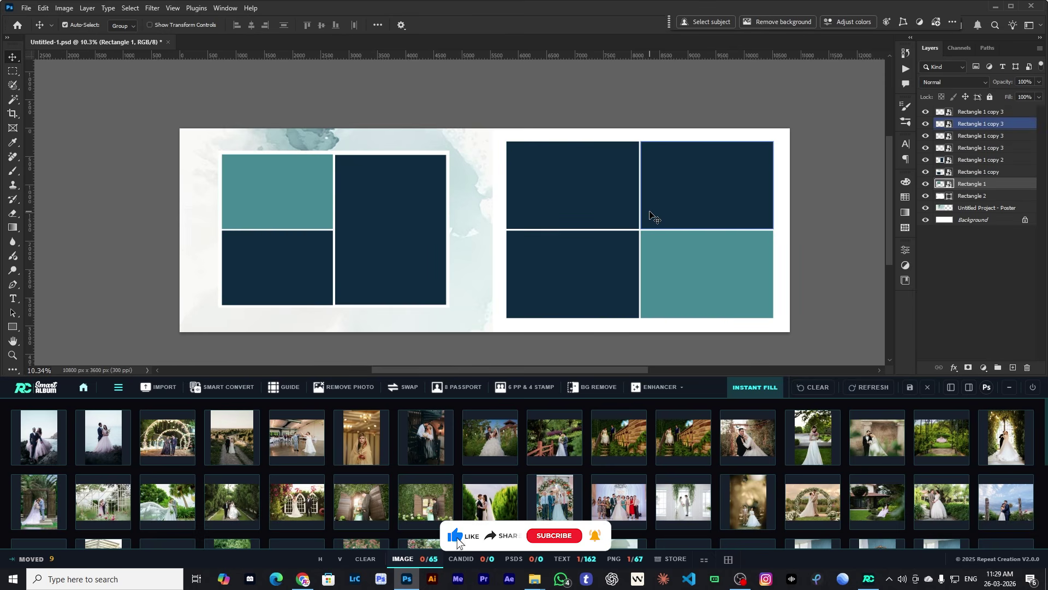
# - Set the Instant Fill method to With Smart Convert in the settings and close them
pyautogui.click(118, 387)
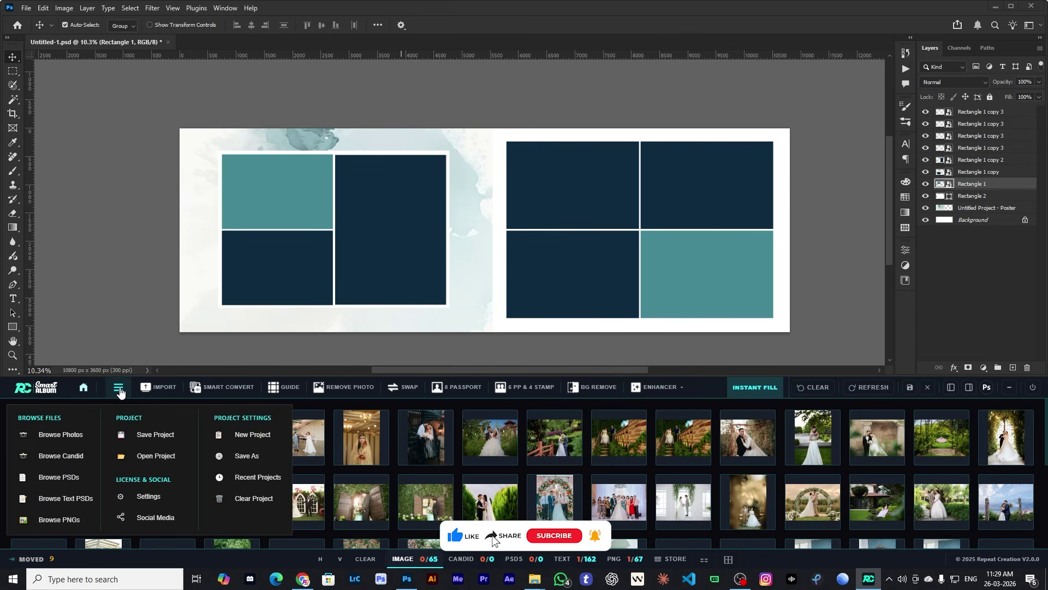
pyautogui.click(148, 495)
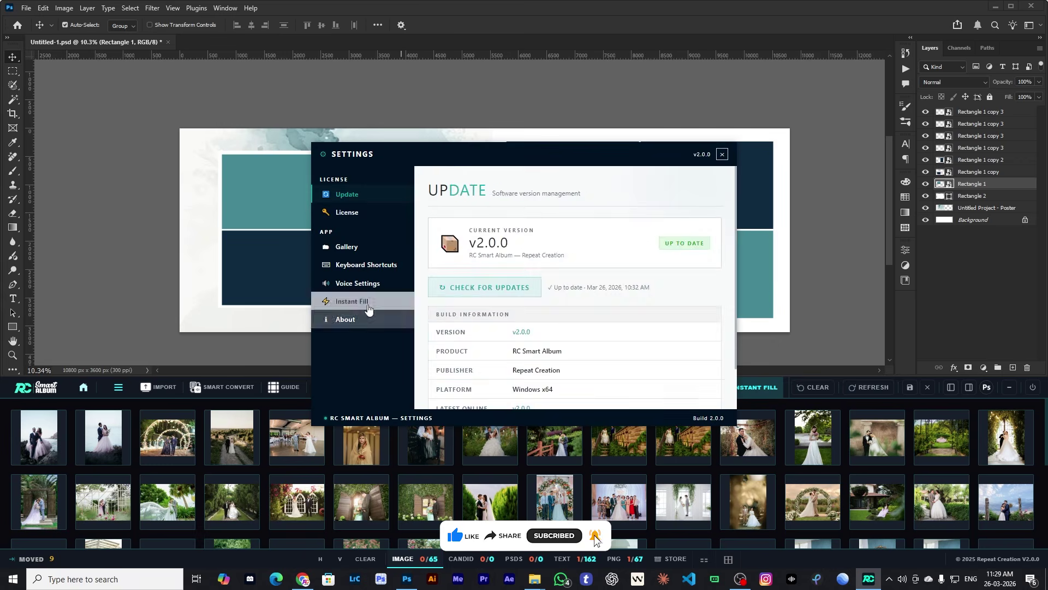
pyautogui.click(351, 300)
pyautogui.click(703, 252)
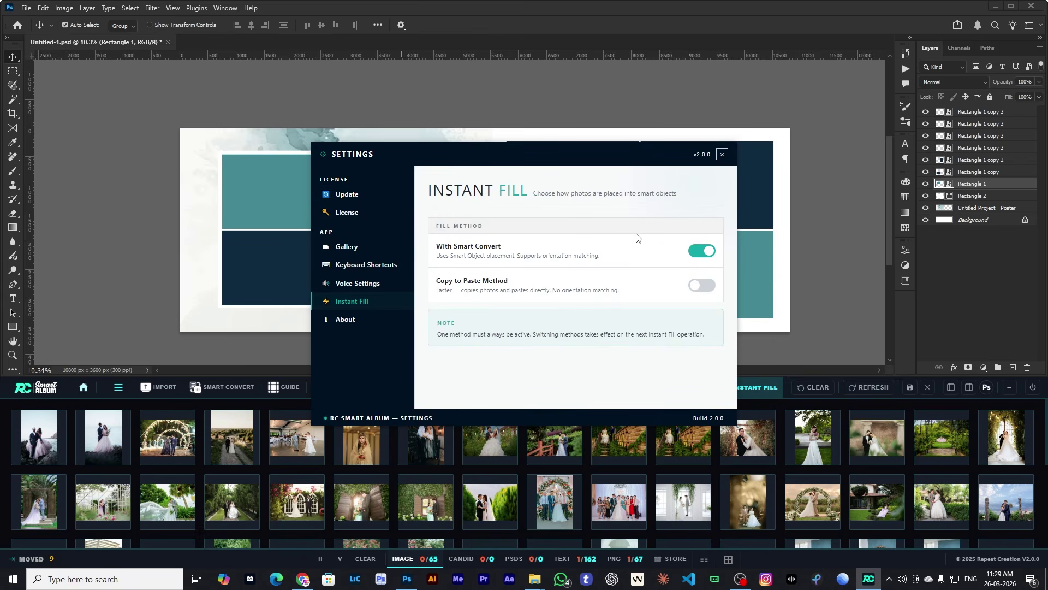
pyautogui.click(721, 156)
# - Instant Fill the seven empty frames with the portrait of the couple by the sea and six landscape photos from the Image gallery
pyautogui.click(101, 445)
pyautogui.click(174, 446)
pyautogui.click(291, 447)
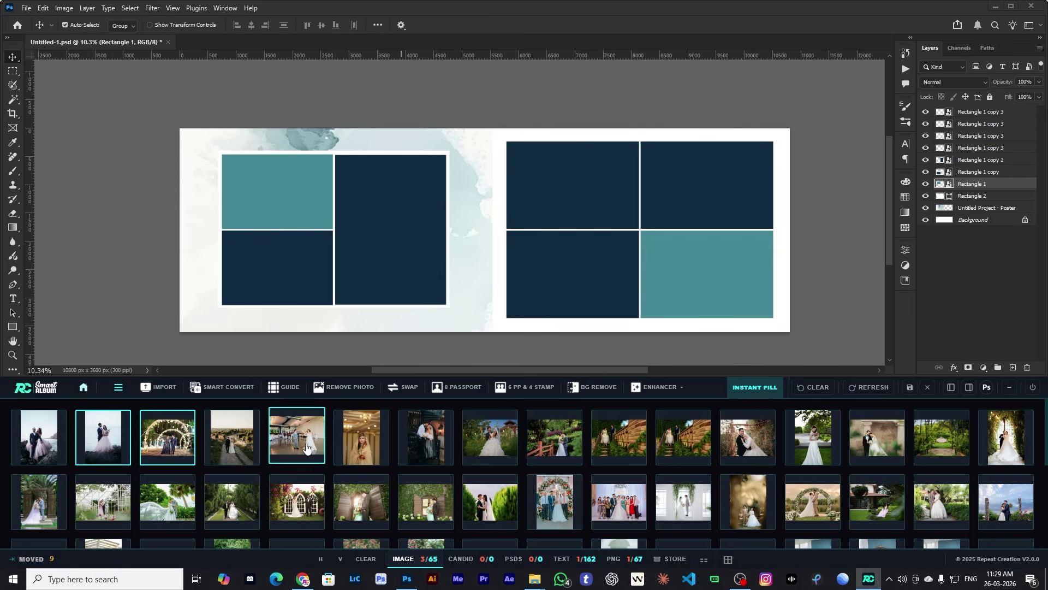
pyautogui.click(489, 439)
pyautogui.click(555, 439)
pyautogui.click(619, 439)
pyautogui.click(662, 440)
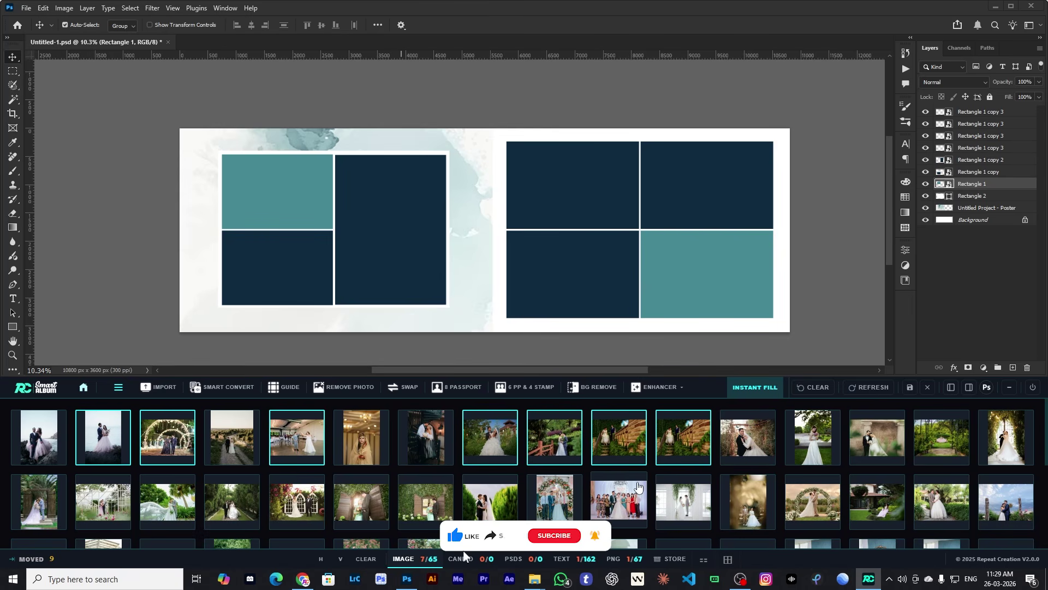
pyautogui.click(763, 392)
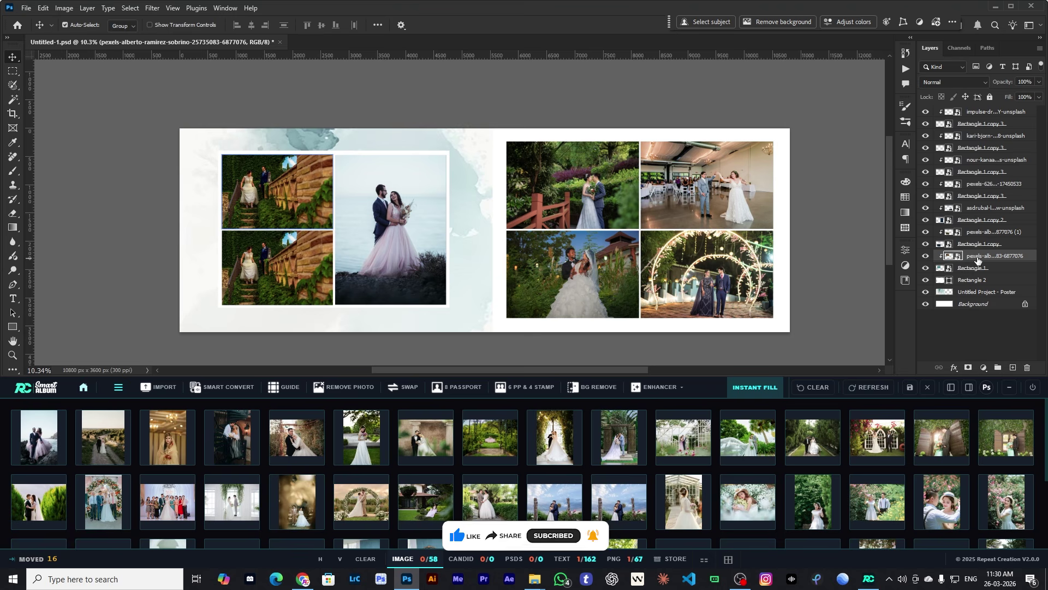
# - Check the filled spread, save the album layout as a PSD from RC Smart Album, and close the document
pyautogui.click(712, 203)
pyautogui.scroll(1, 713, 203)
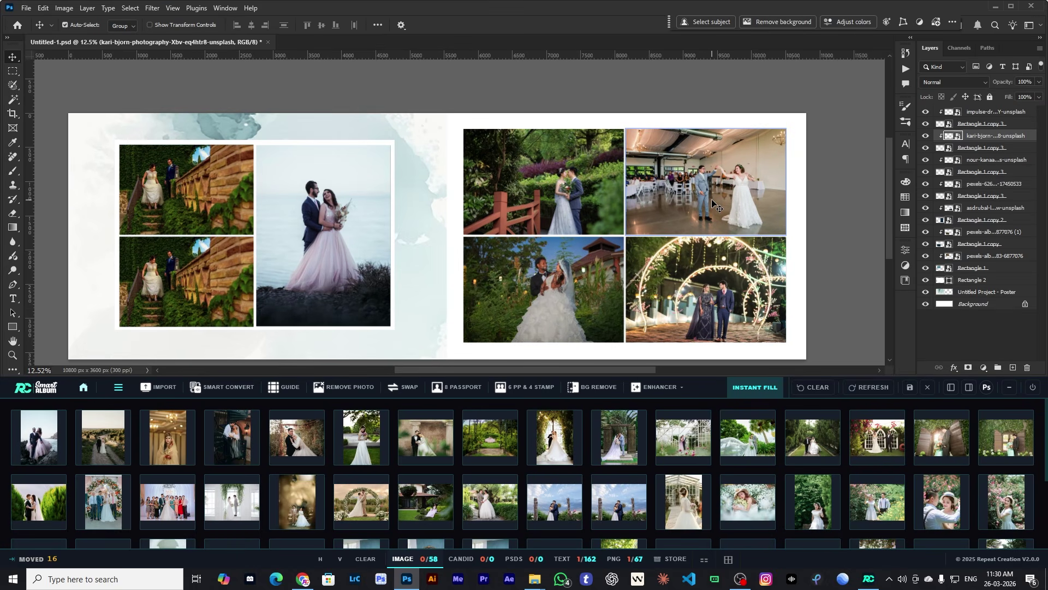
pyautogui.scroll(-2, 713, 203)
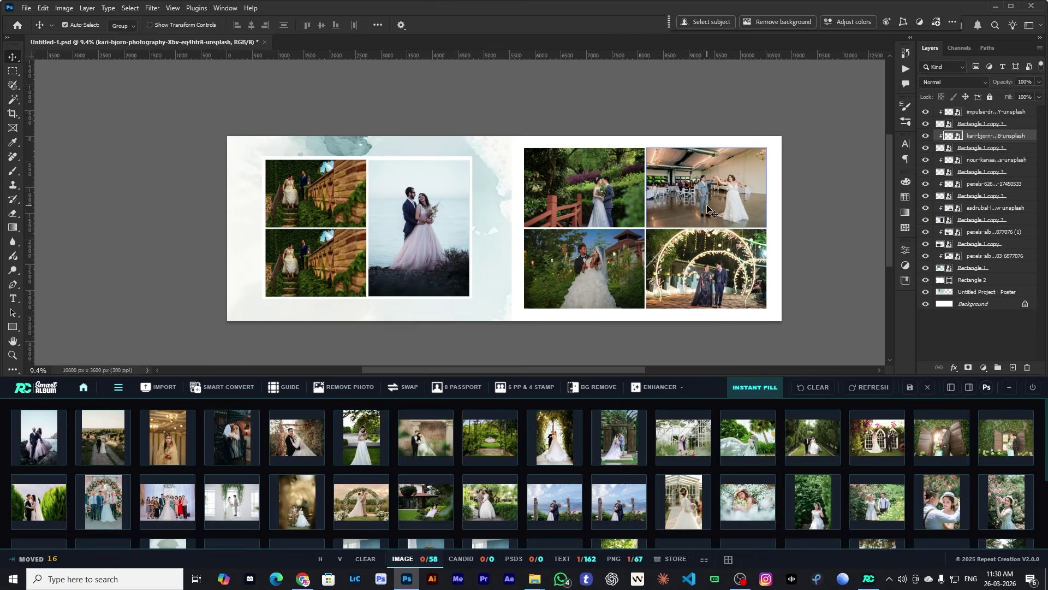
pyautogui.scroll(1, 712, 203)
pyautogui.click(910, 389)
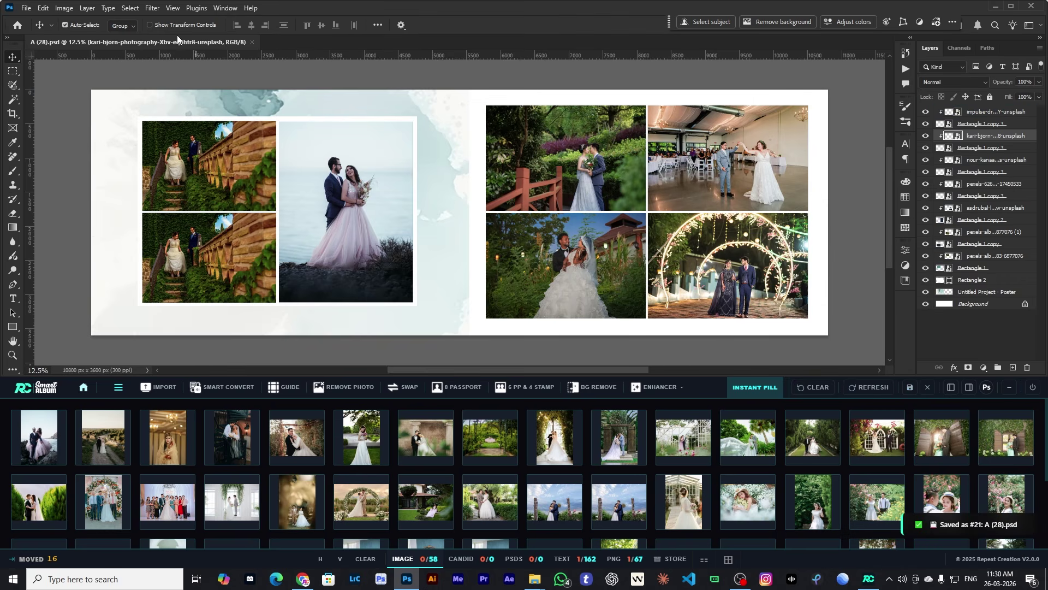
pyautogui.click(644, 254)
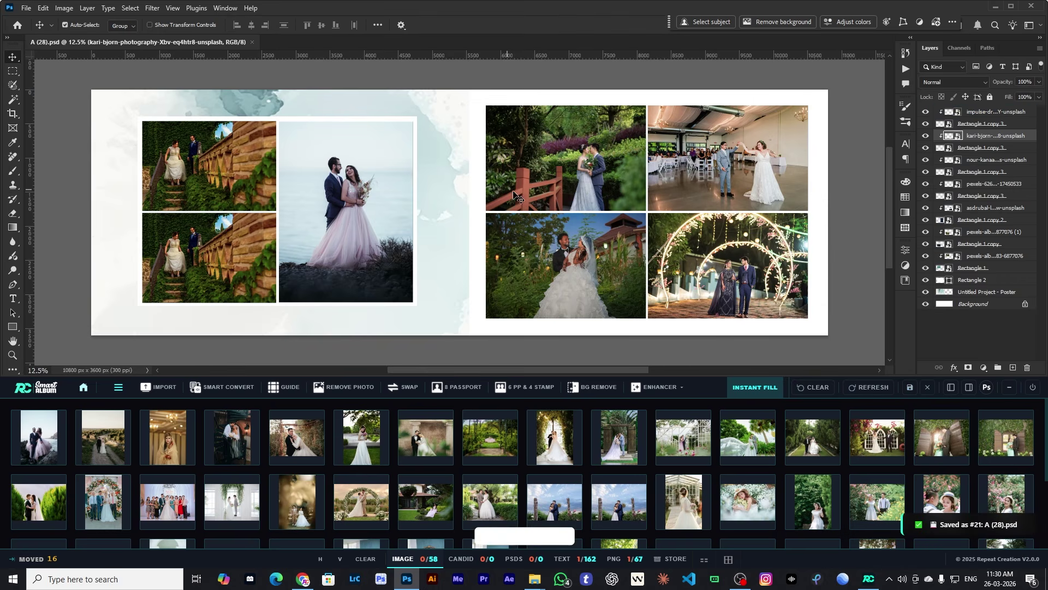
pyautogui.click(927, 388)
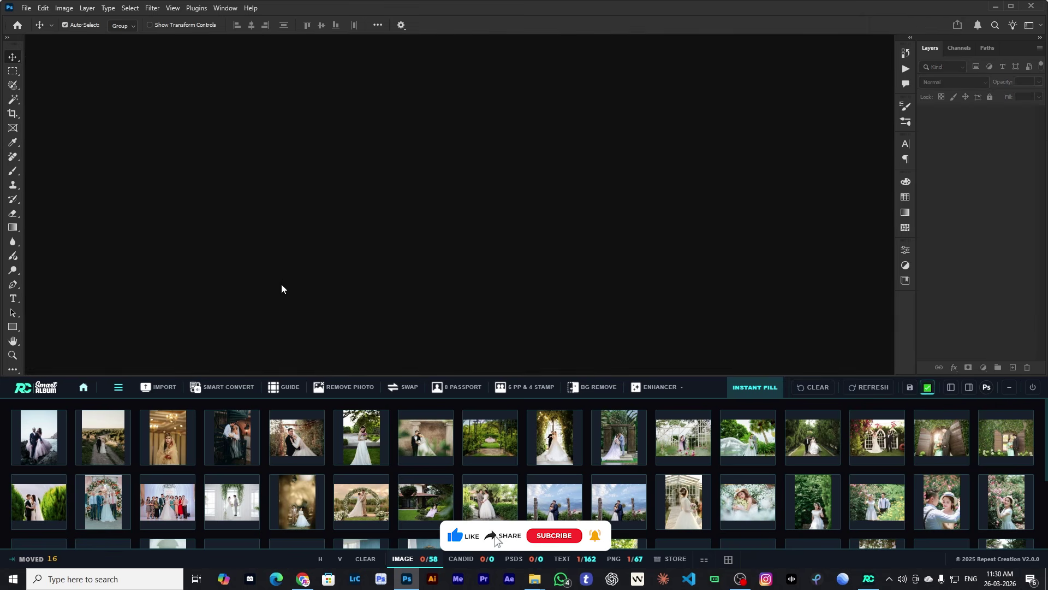